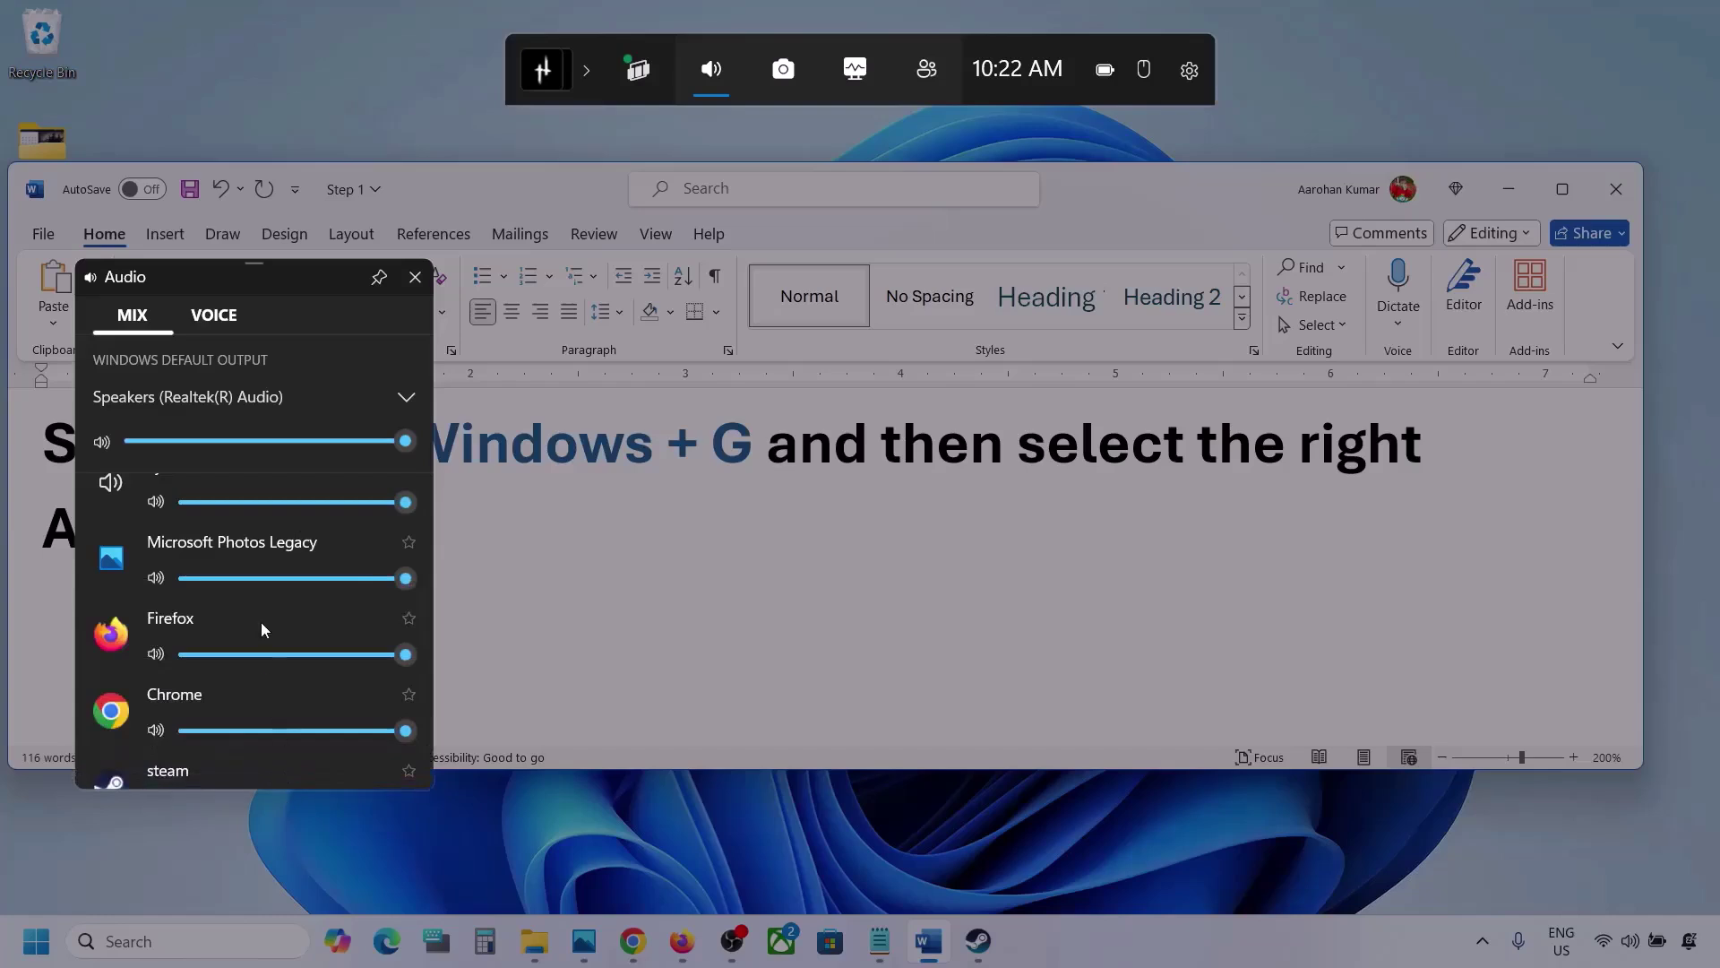
Step: Raise the Microsoft Photos Legacy and Firefox volumes to maximum in the Game Bar audio mix
{"action": "scroll", "coordinate": [260, 620], "scroll_direction": "up", "scroll_amount": 2}
{"action": "scroll", "coordinate": [260, 620], "scroll_direction": "down", "scroll_amount": 3}
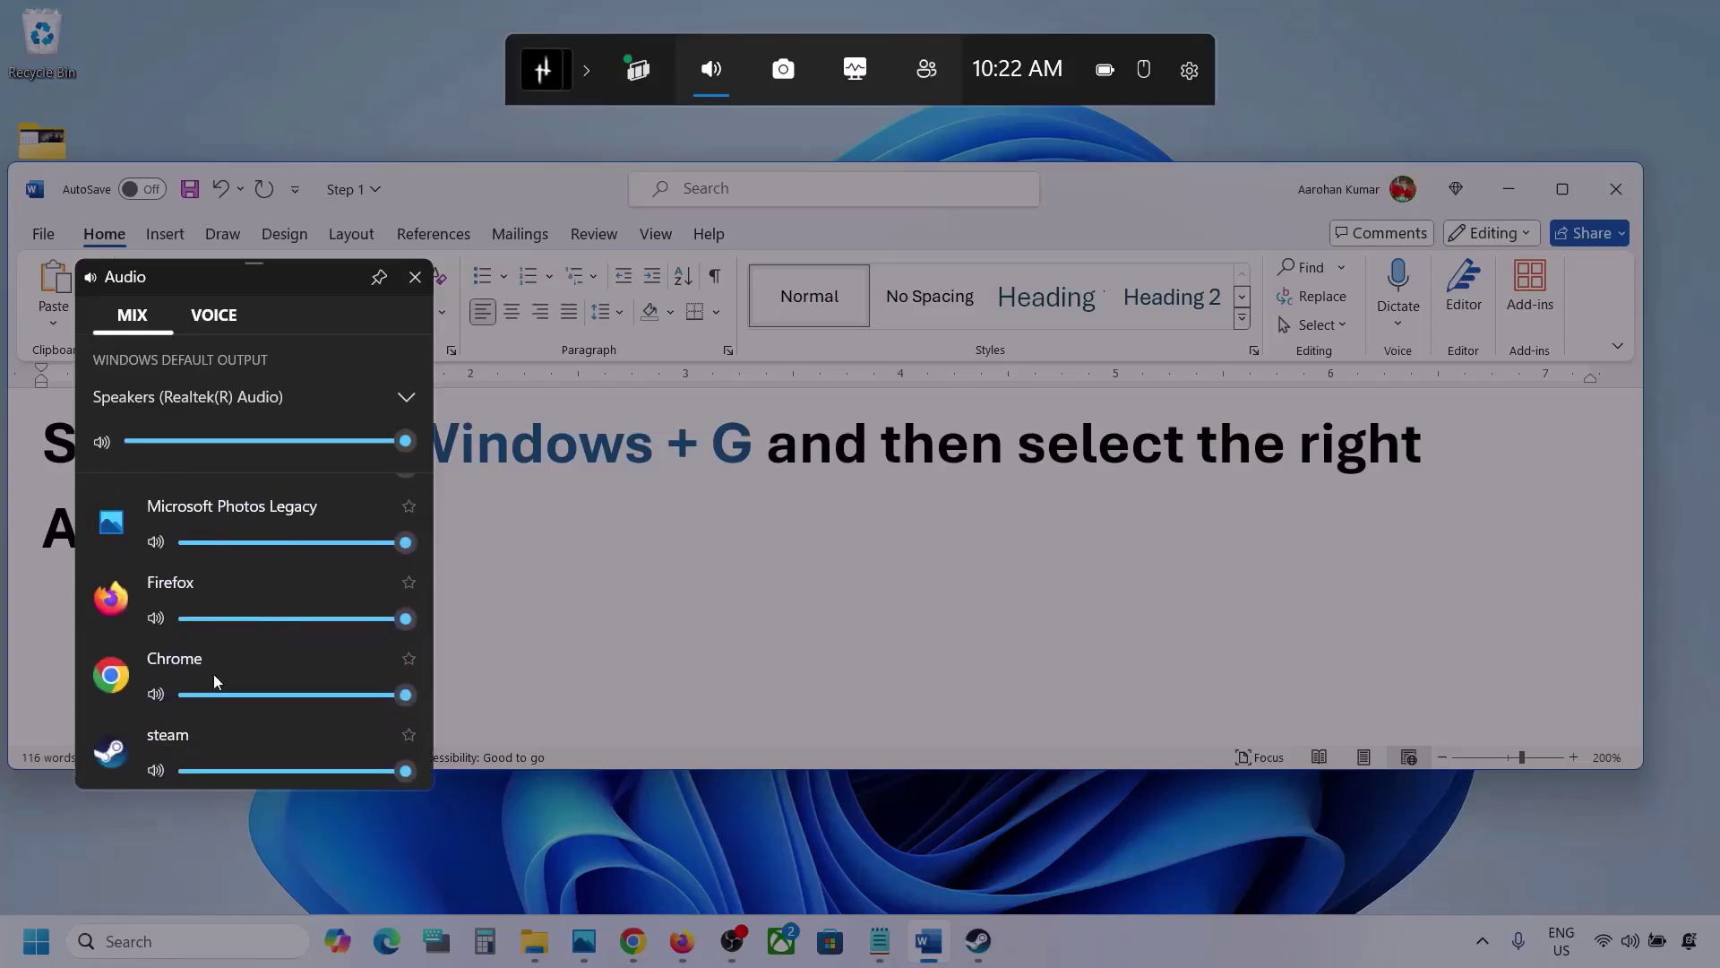
{"action": "scroll", "coordinate": [211, 638], "scroll_direction": "up", "scroll_amount": 1}
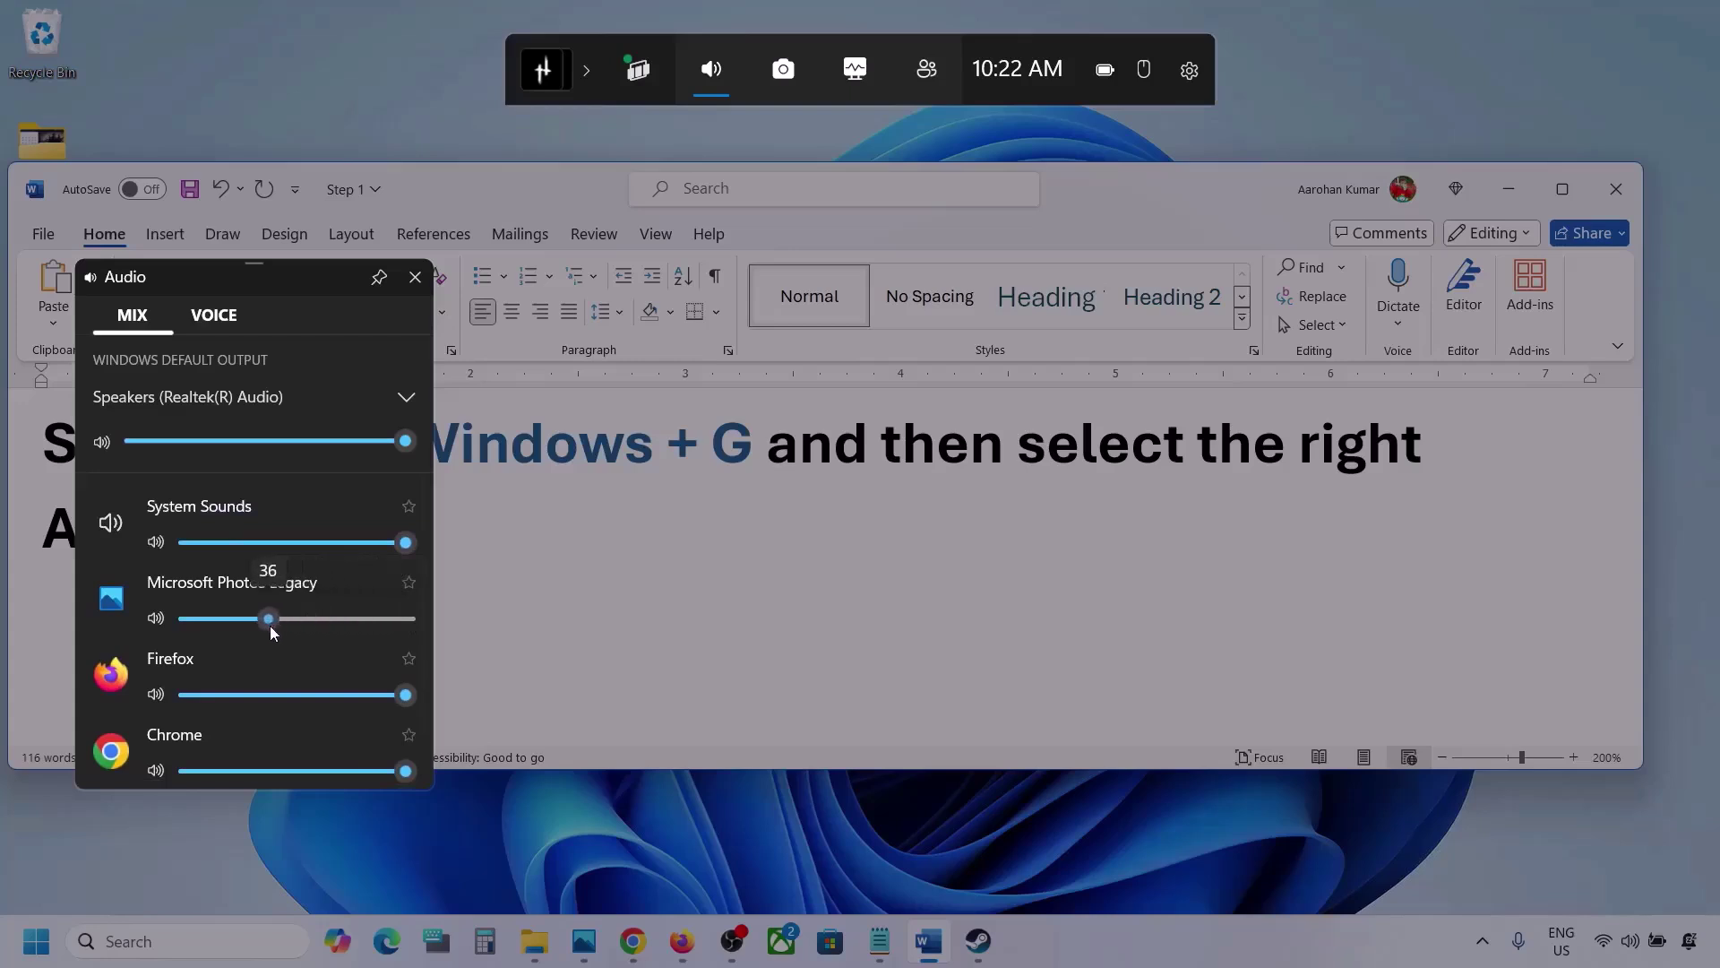
{"action": "left_click_drag", "start_coordinate": [270, 625], "coordinate": [428, 617]}
{"action": "scroll", "coordinate": [317, 647], "scroll_direction": "down", "scroll_amount": 1}
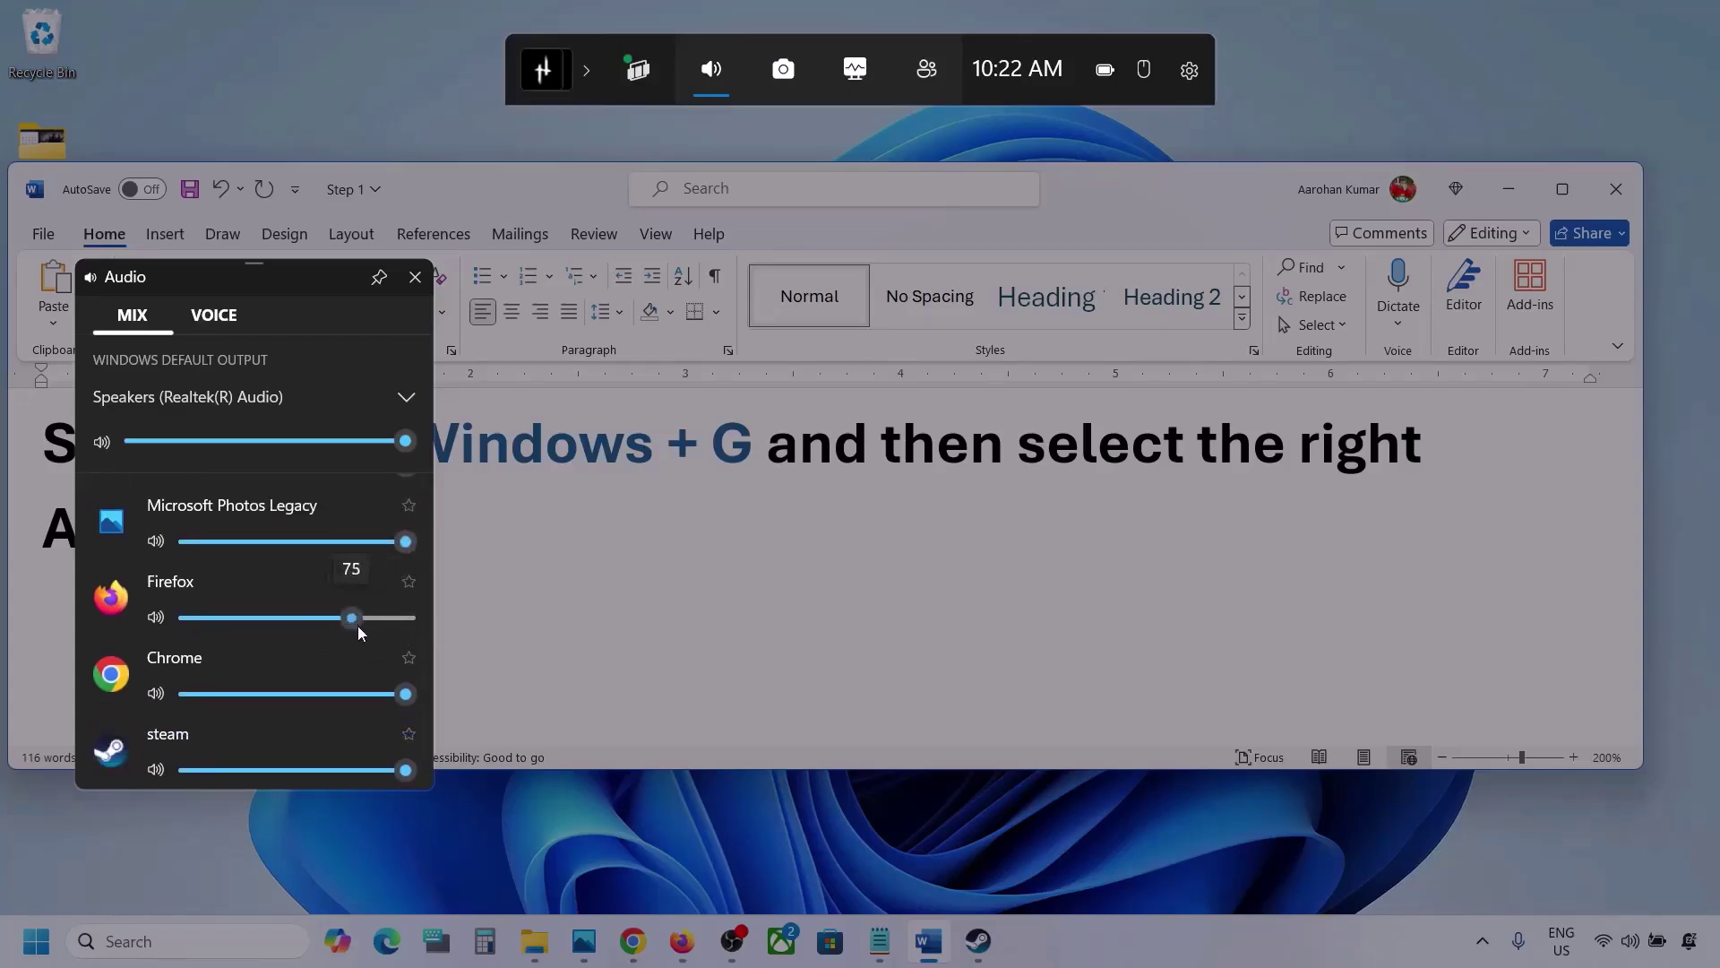
{"action": "left_click_drag", "start_coordinate": [357, 625], "coordinate": [438, 629]}
{"action": "scroll", "coordinate": [222, 703], "scroll_direction": "up", "scroll_amount": 1}
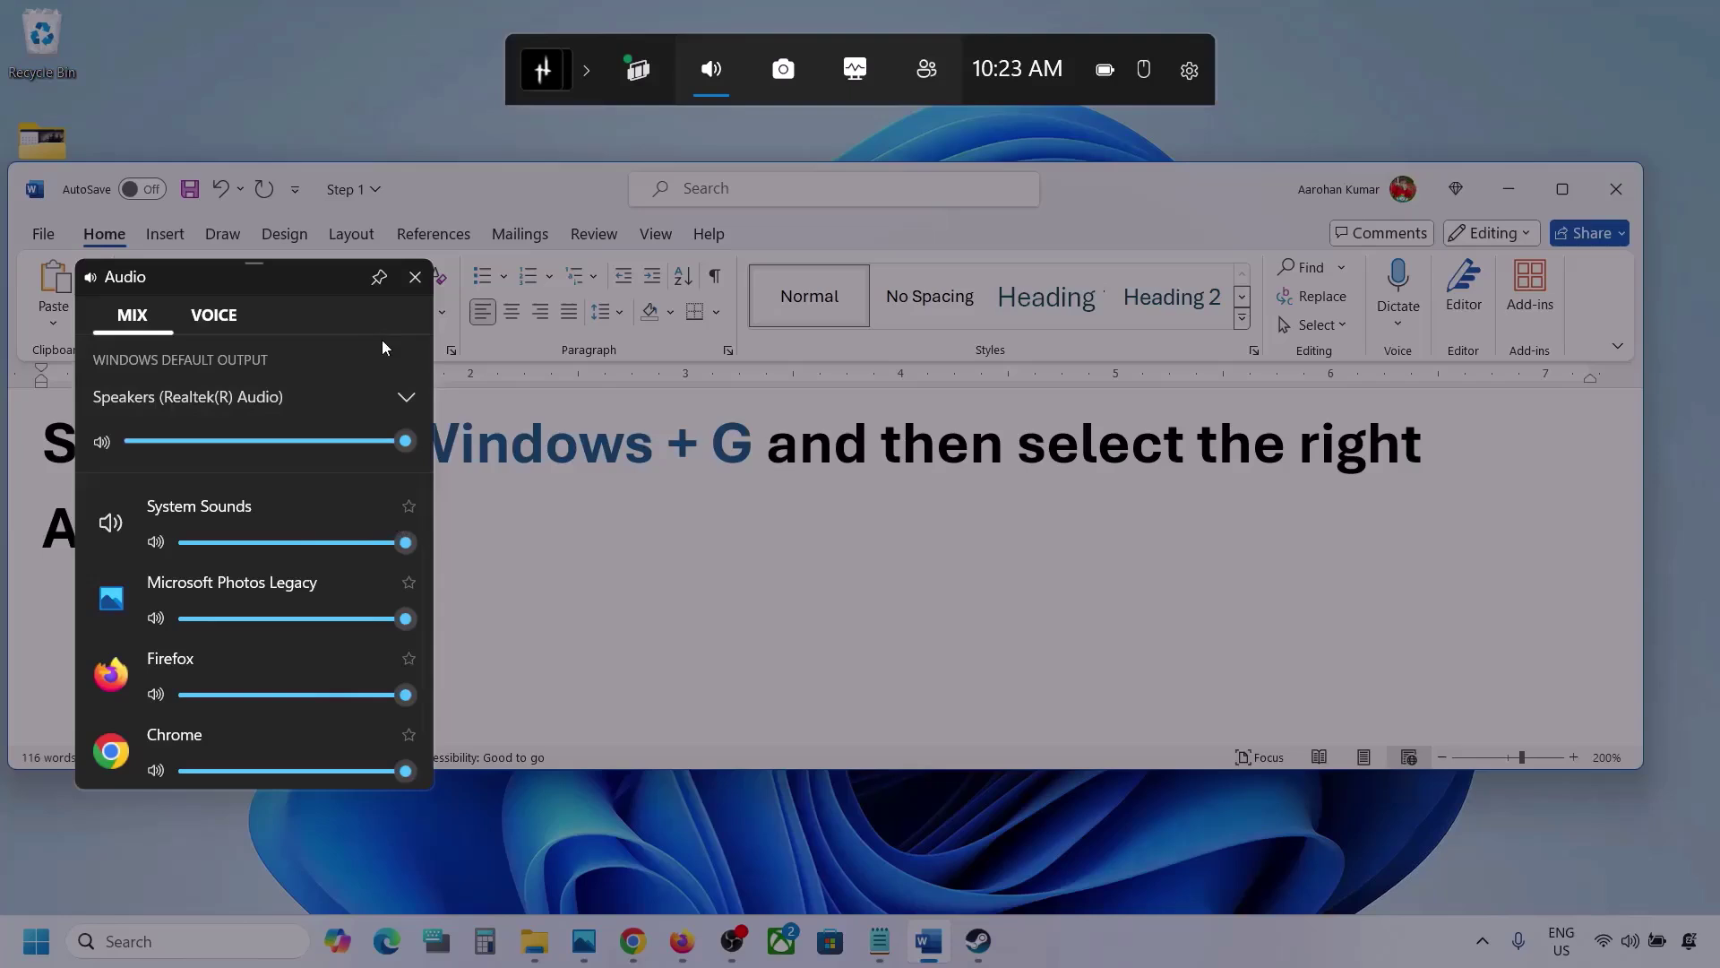
Step: In the Game Bar voice settings, choose Microphone Array (Intel® Smart Sound Technology for Digital Microphones) as the Windows default input
{"action": "left_click", "coordinate": [211, 316]}
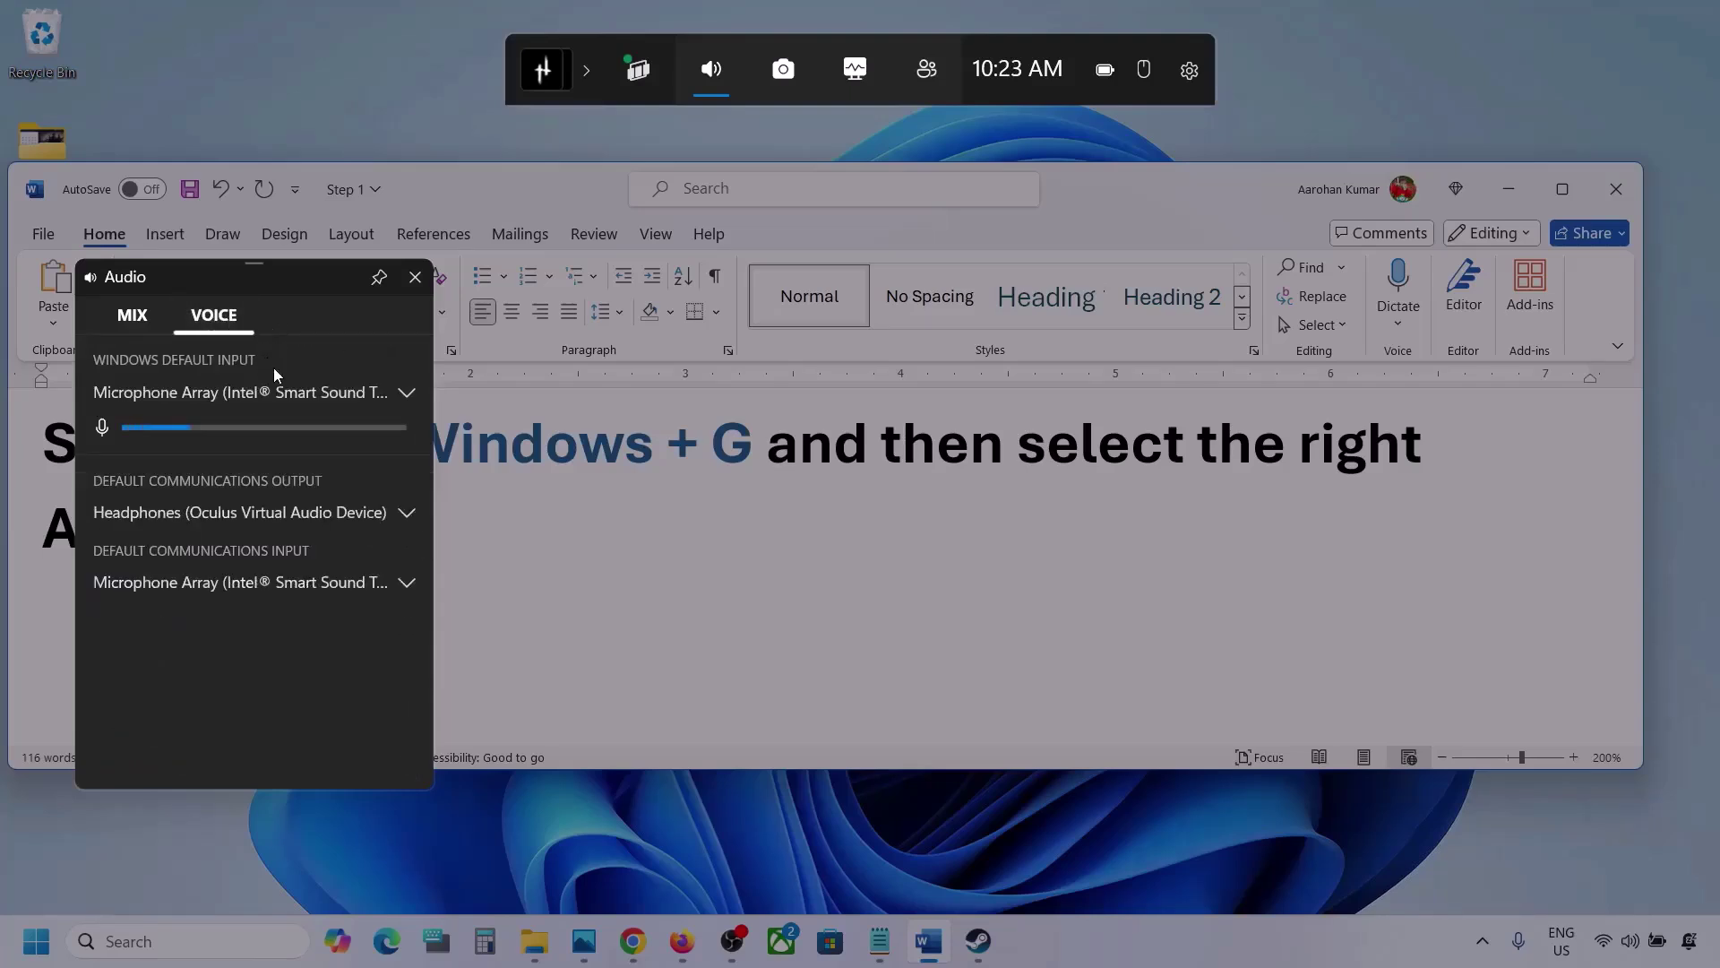
{"action": "left_click", "coordinate": [412, 394]}
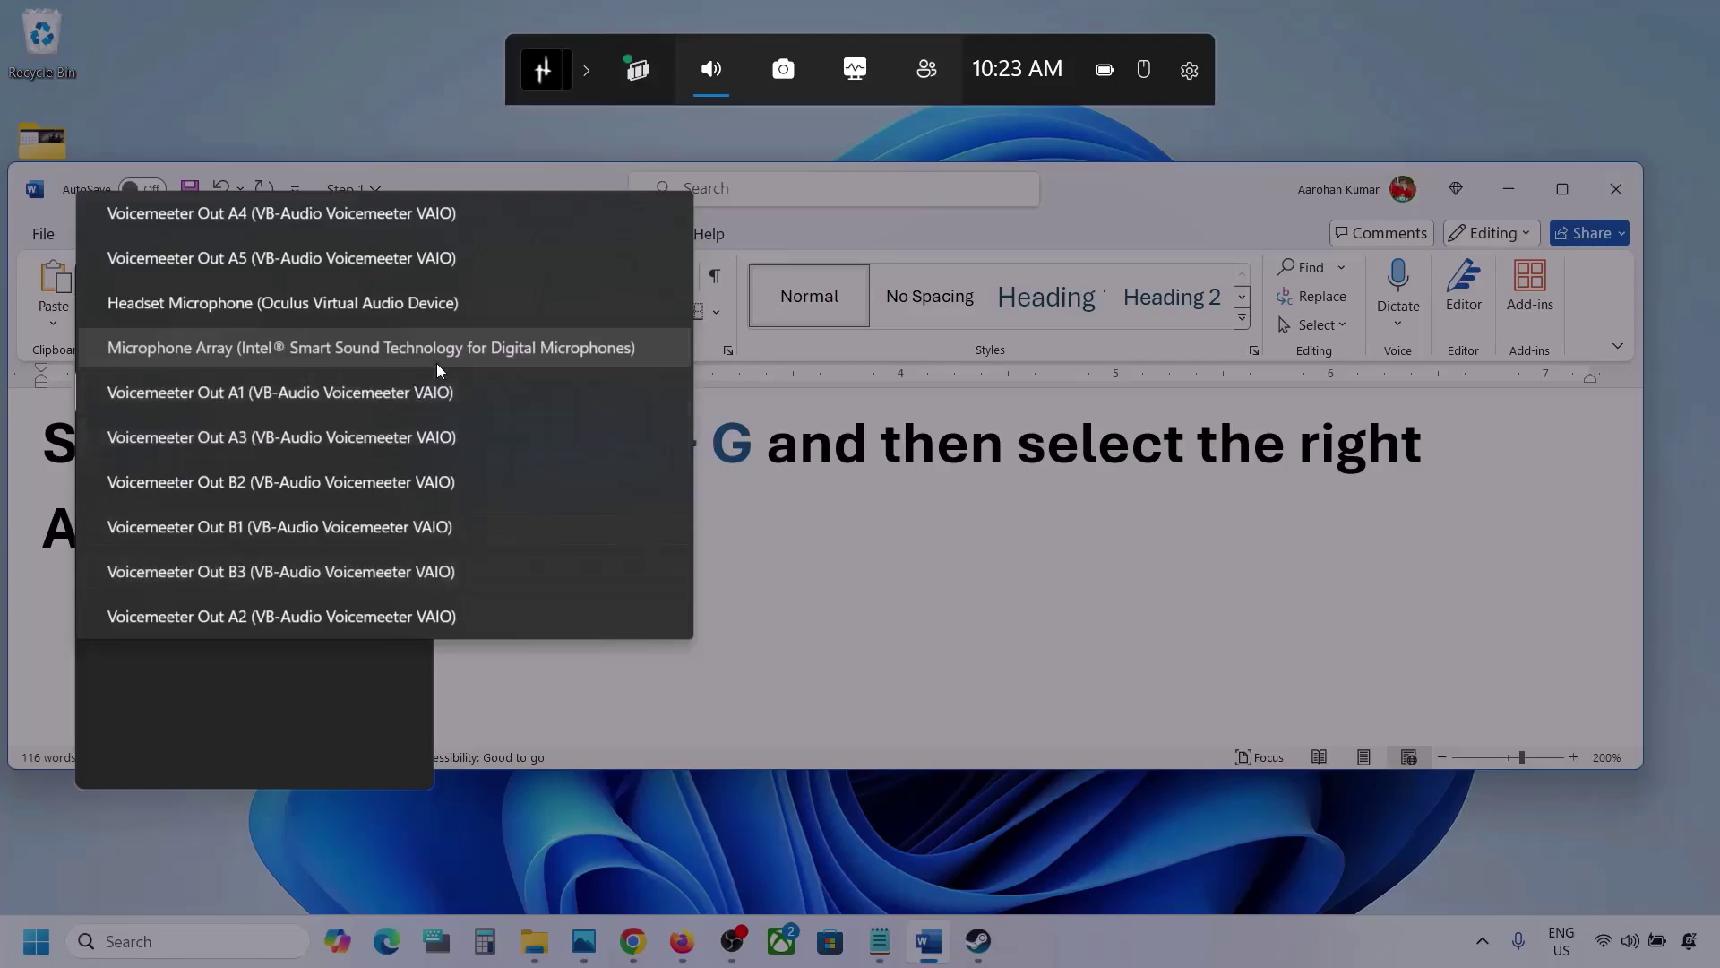
{"action": "left_click", "coordinate": [406, 351]}
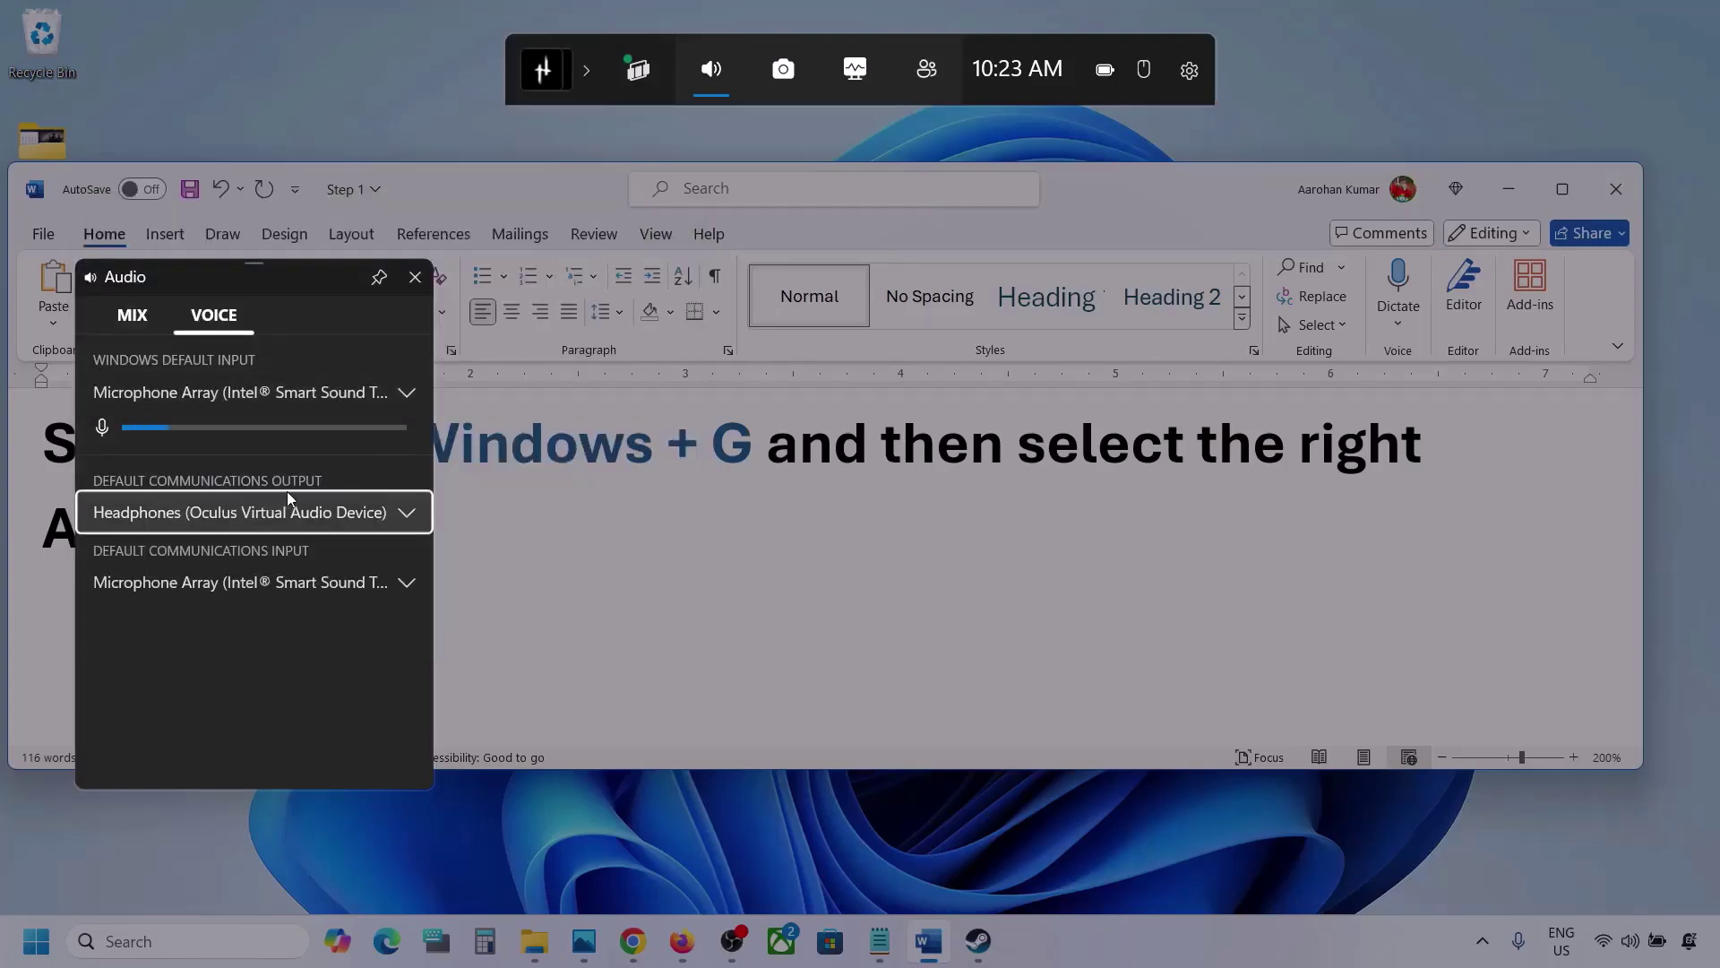
Step: Set the default communications output to Speakers (Realtek(R) Audio) and communications input to Microphone Array (Intel® Smart Sound Technology), and close the Game Bar
{"action": "left_click", "coordinate": [408, 516]}
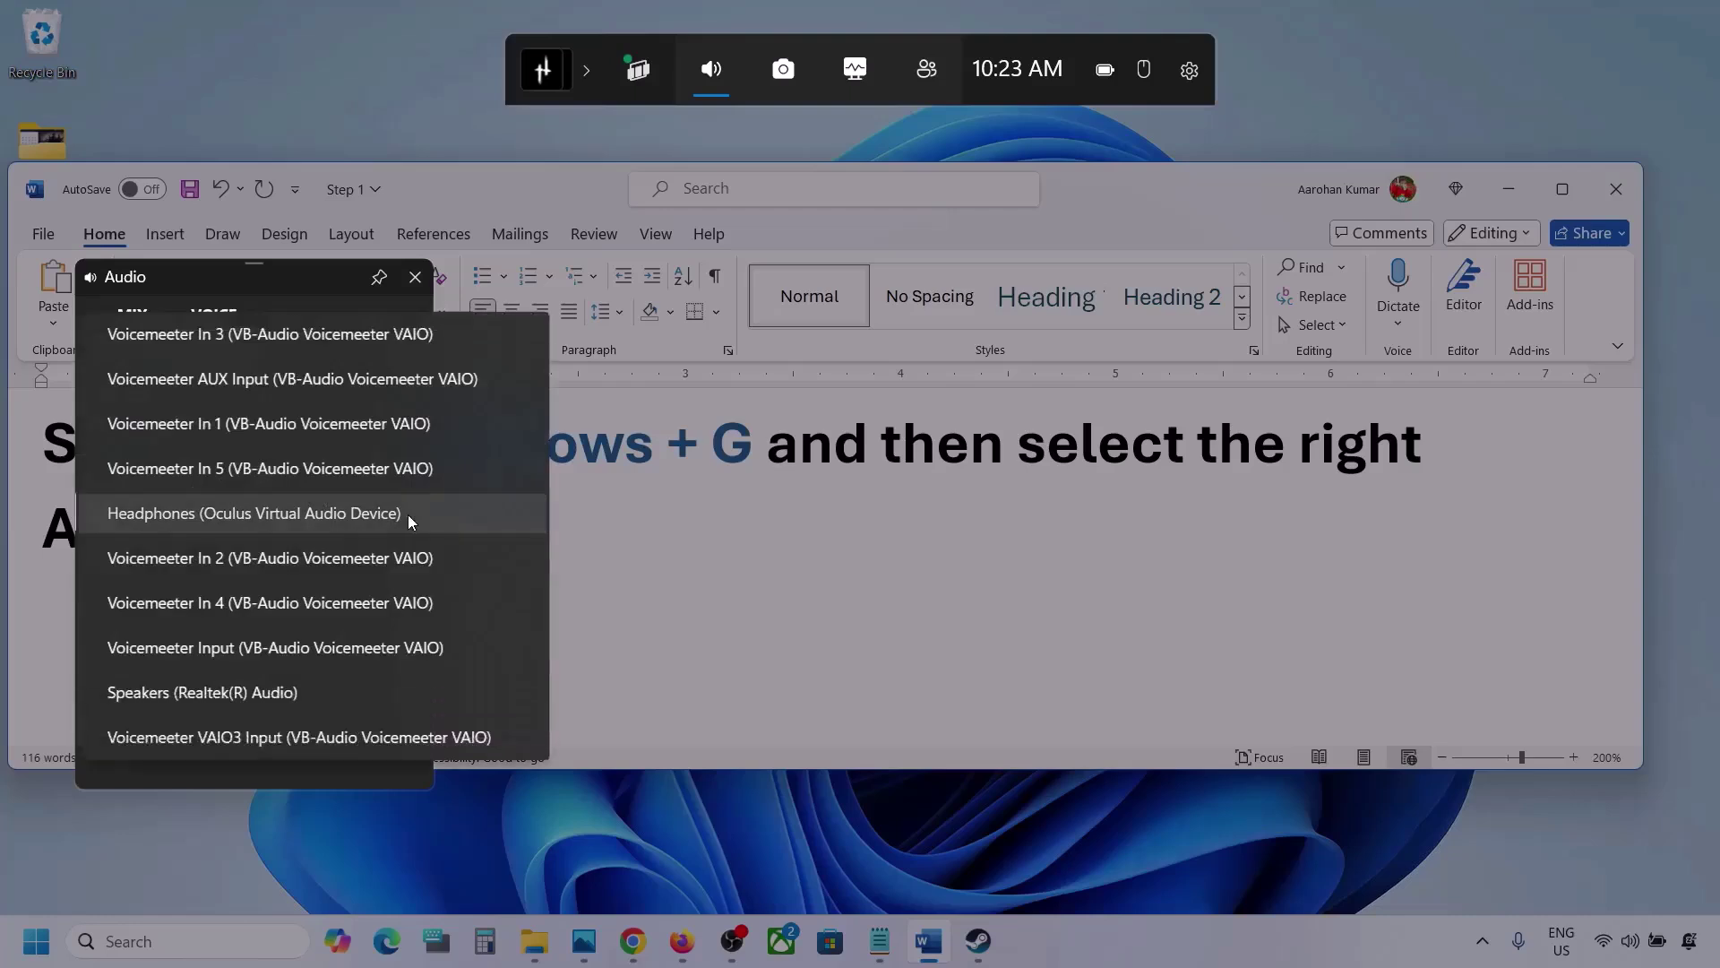
{"action": "left_click", "coordinate": [272, 691]}
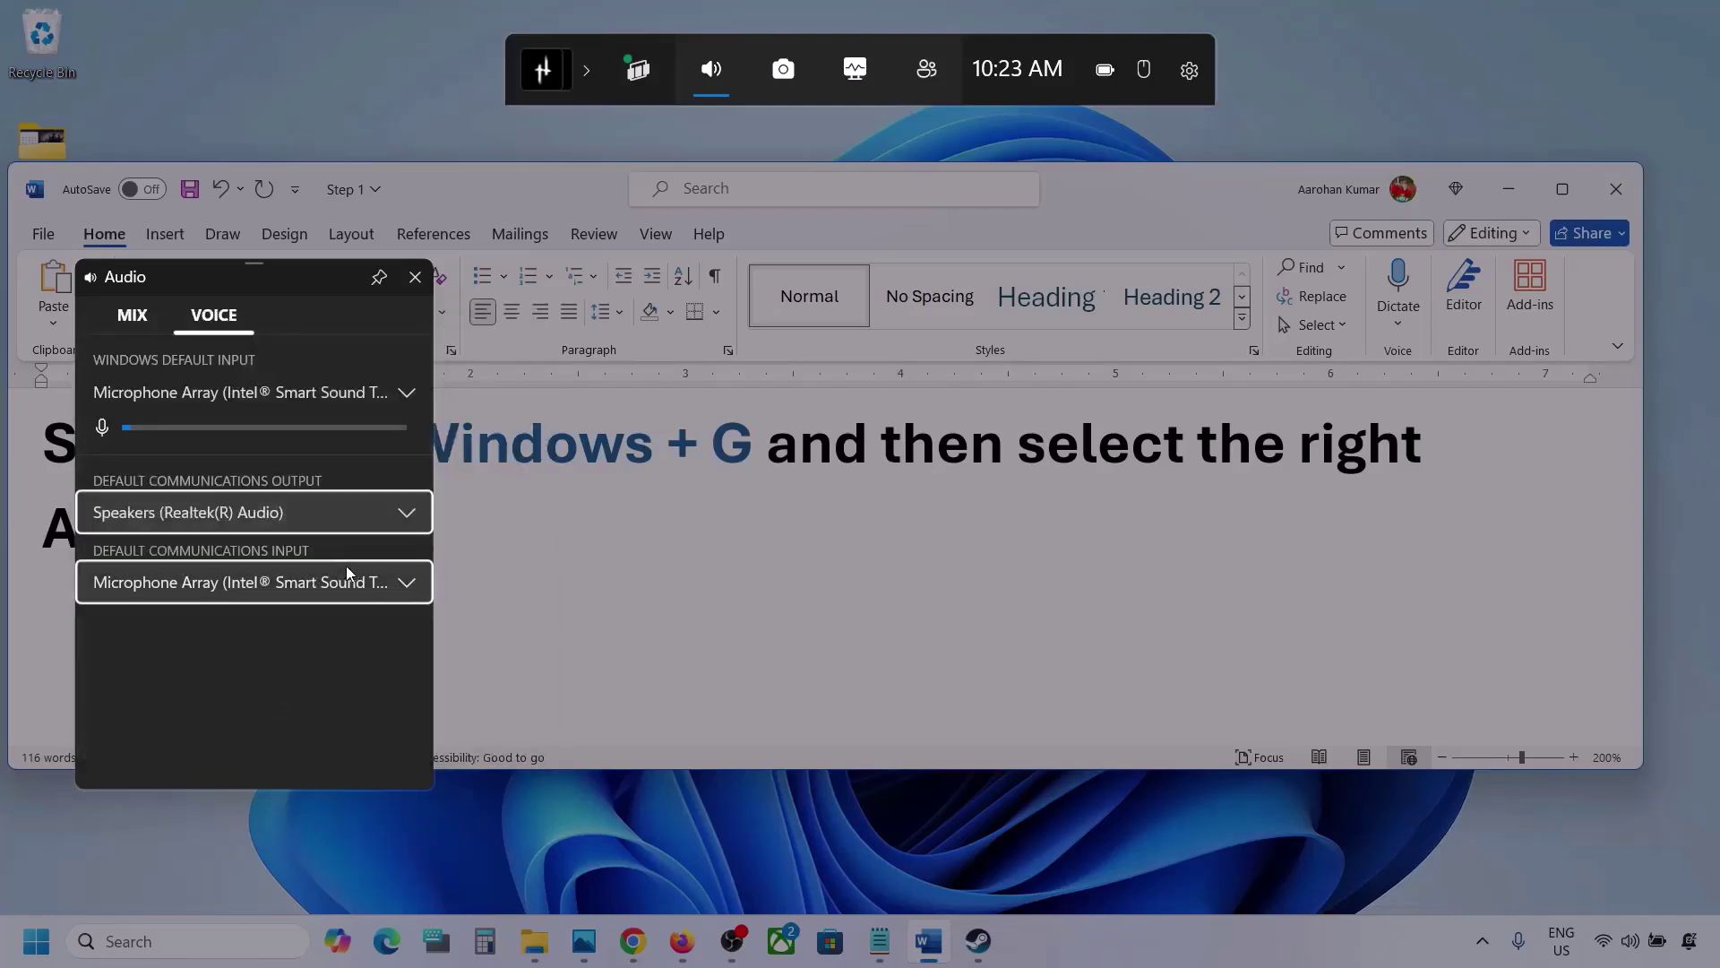
{"action": "left_click", "coordinate": [401, 582]}
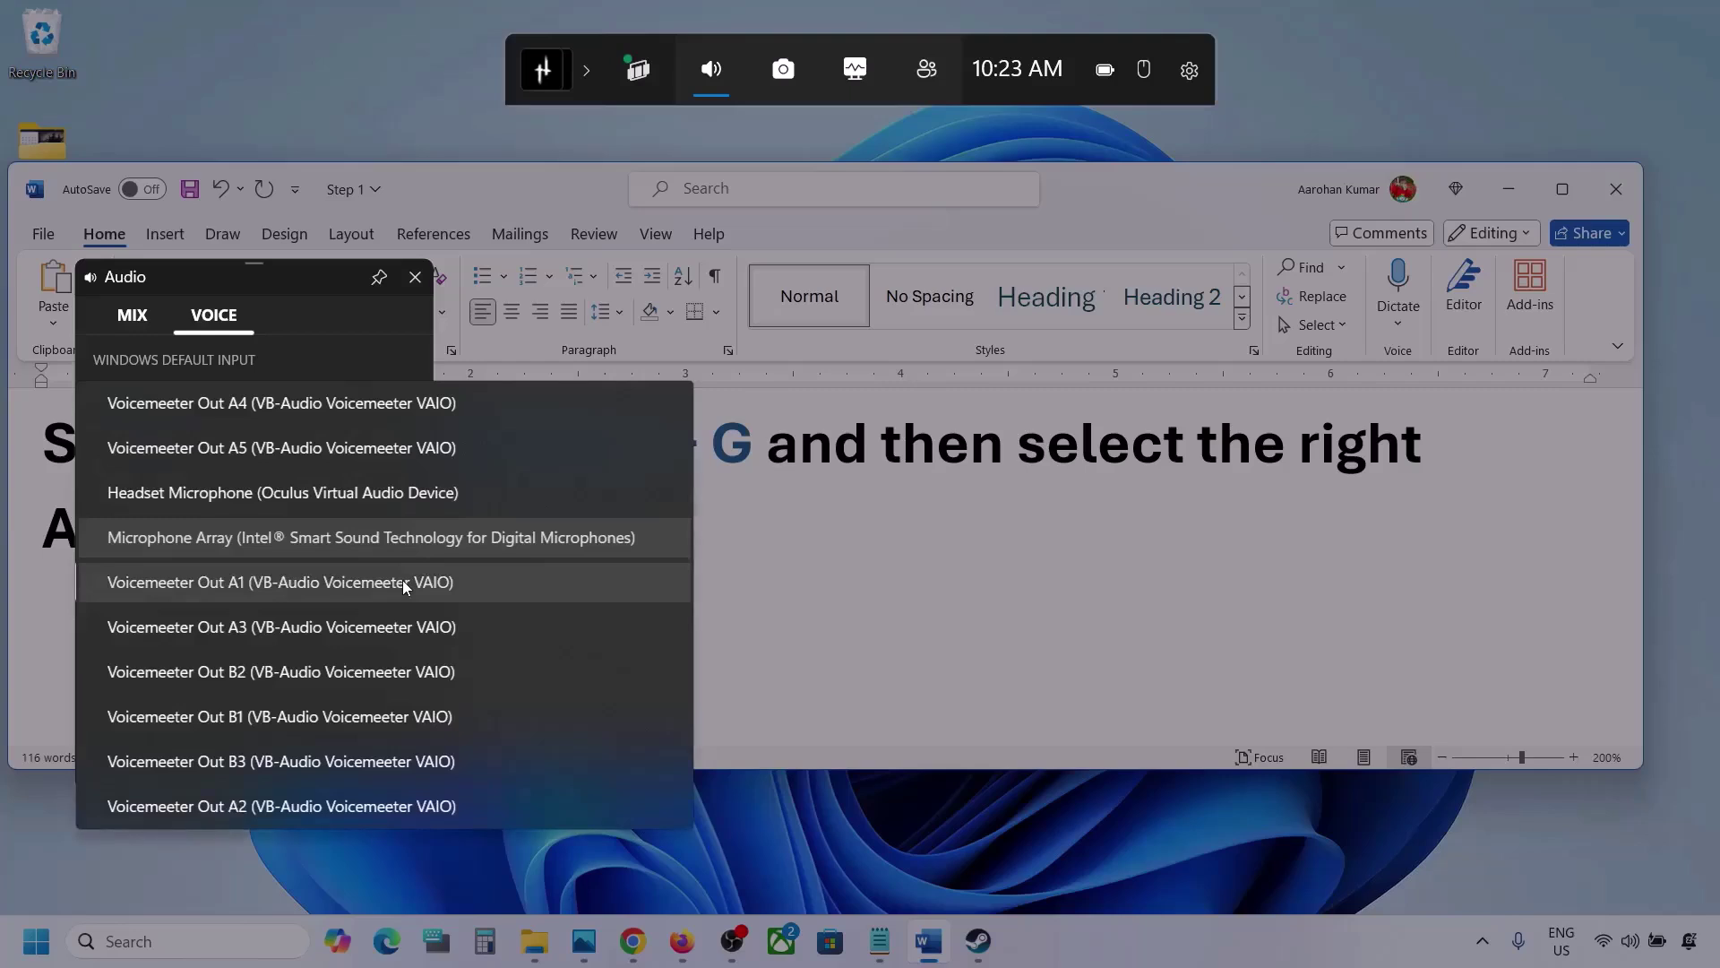
{"action": "left_click", "coordinate": [465, 531]}
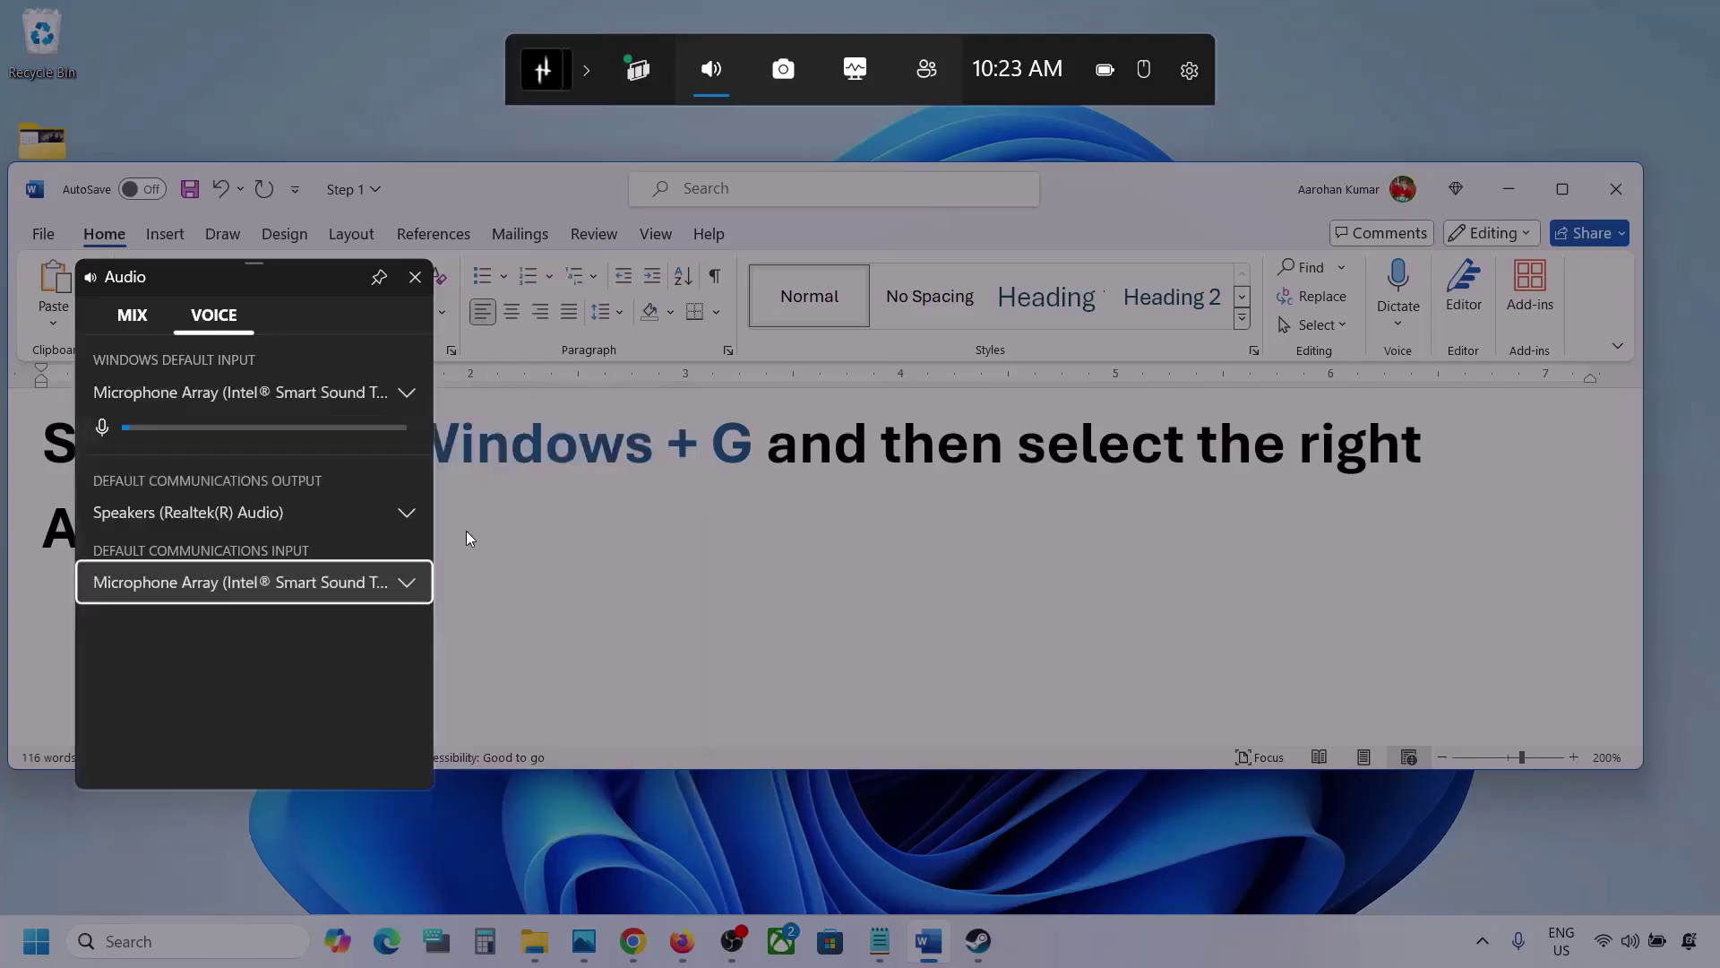
{"action": "left_click", "coordinate": [415, 281]}
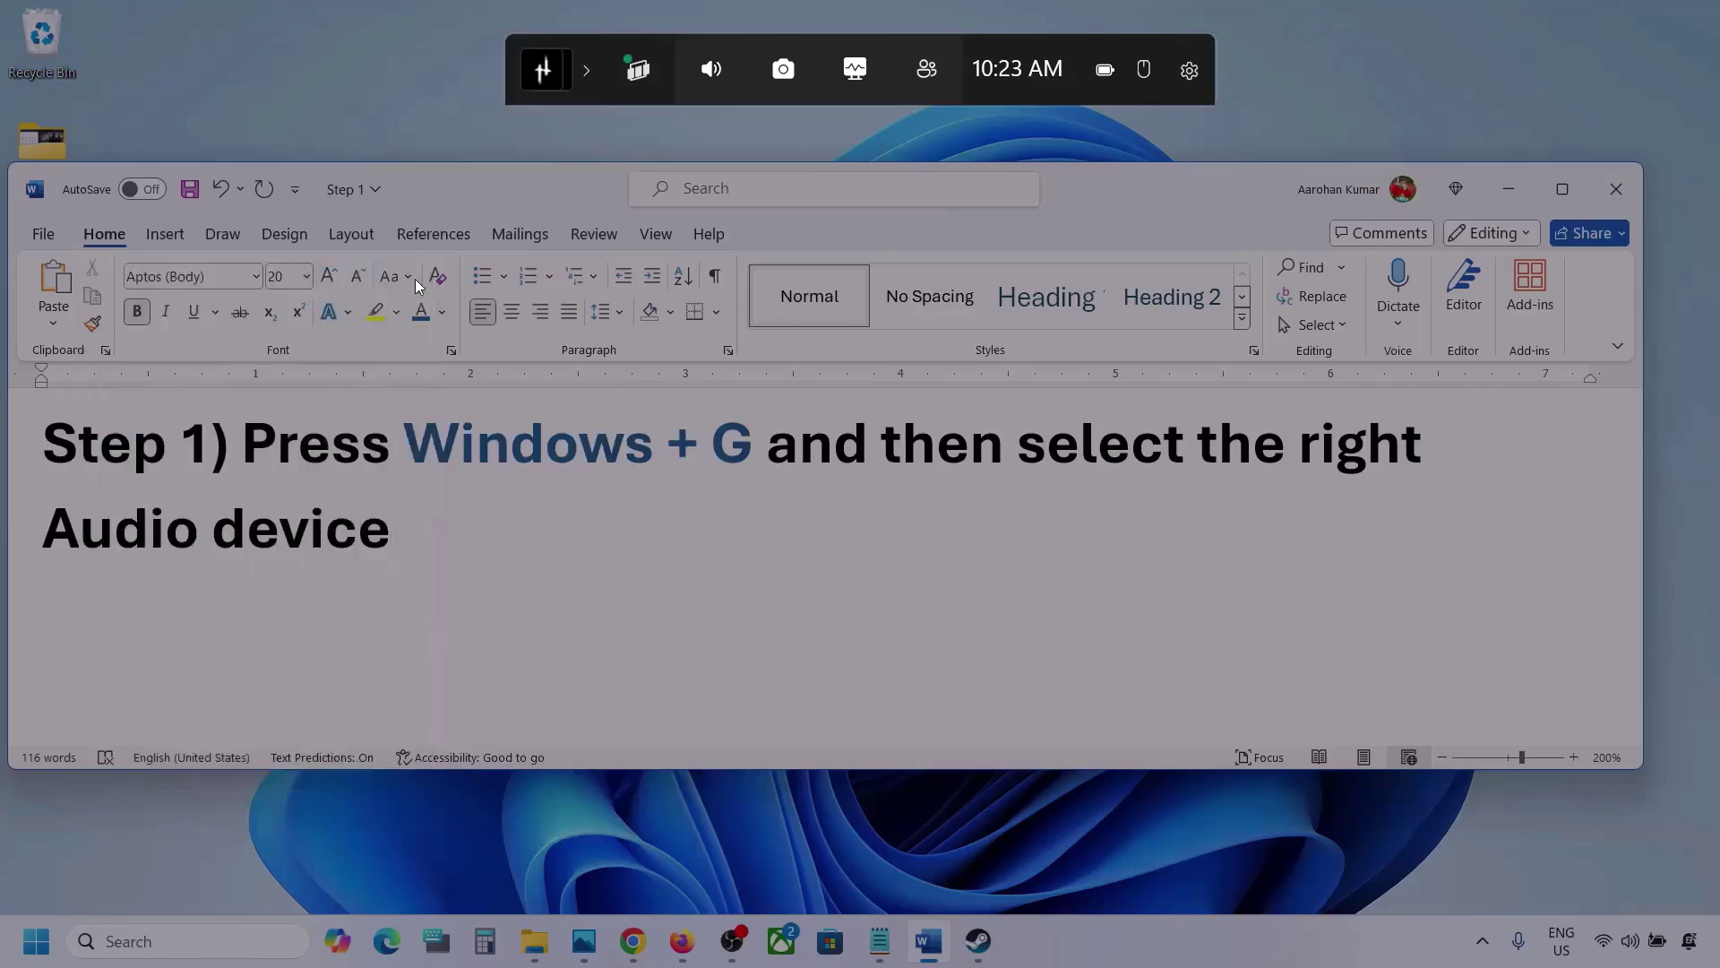
{"action": "left_click", "coordinate": [934, 125]}
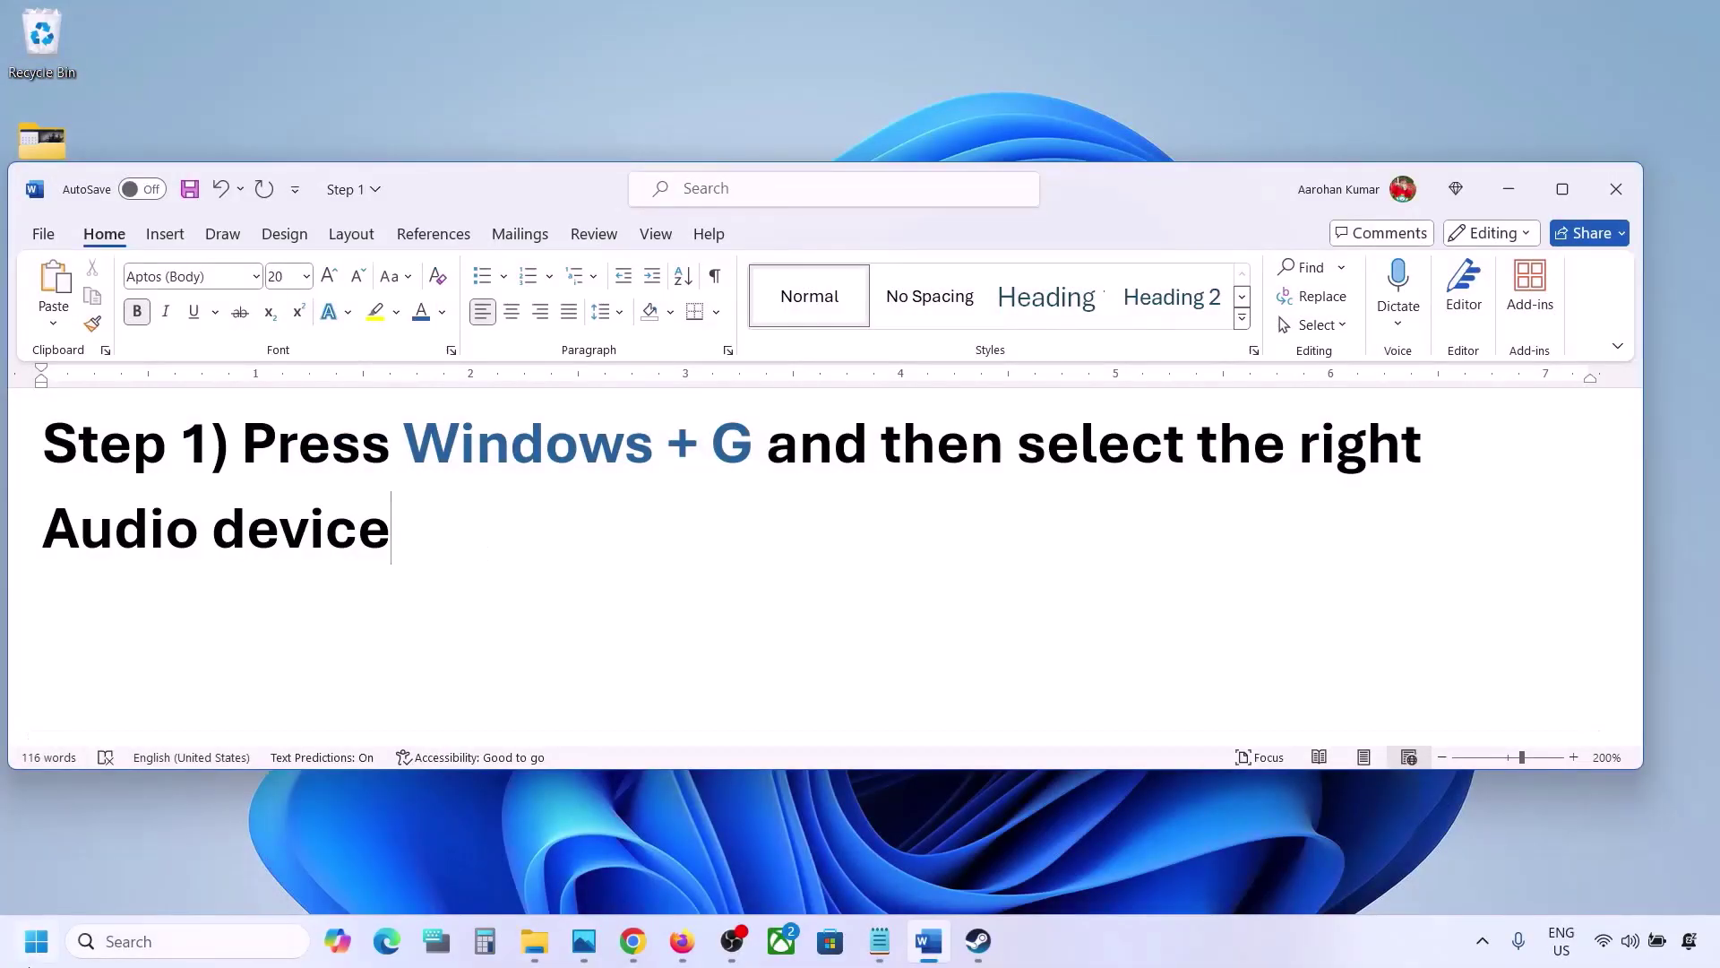
Step: Go to Step 2 in the Word document, highlight "Make sure volume is not mute", and minimize the document
{"action": "left_click", "coordinate": [10, 963]}
{"action": "left_click", "coordinate": [811, 707]}
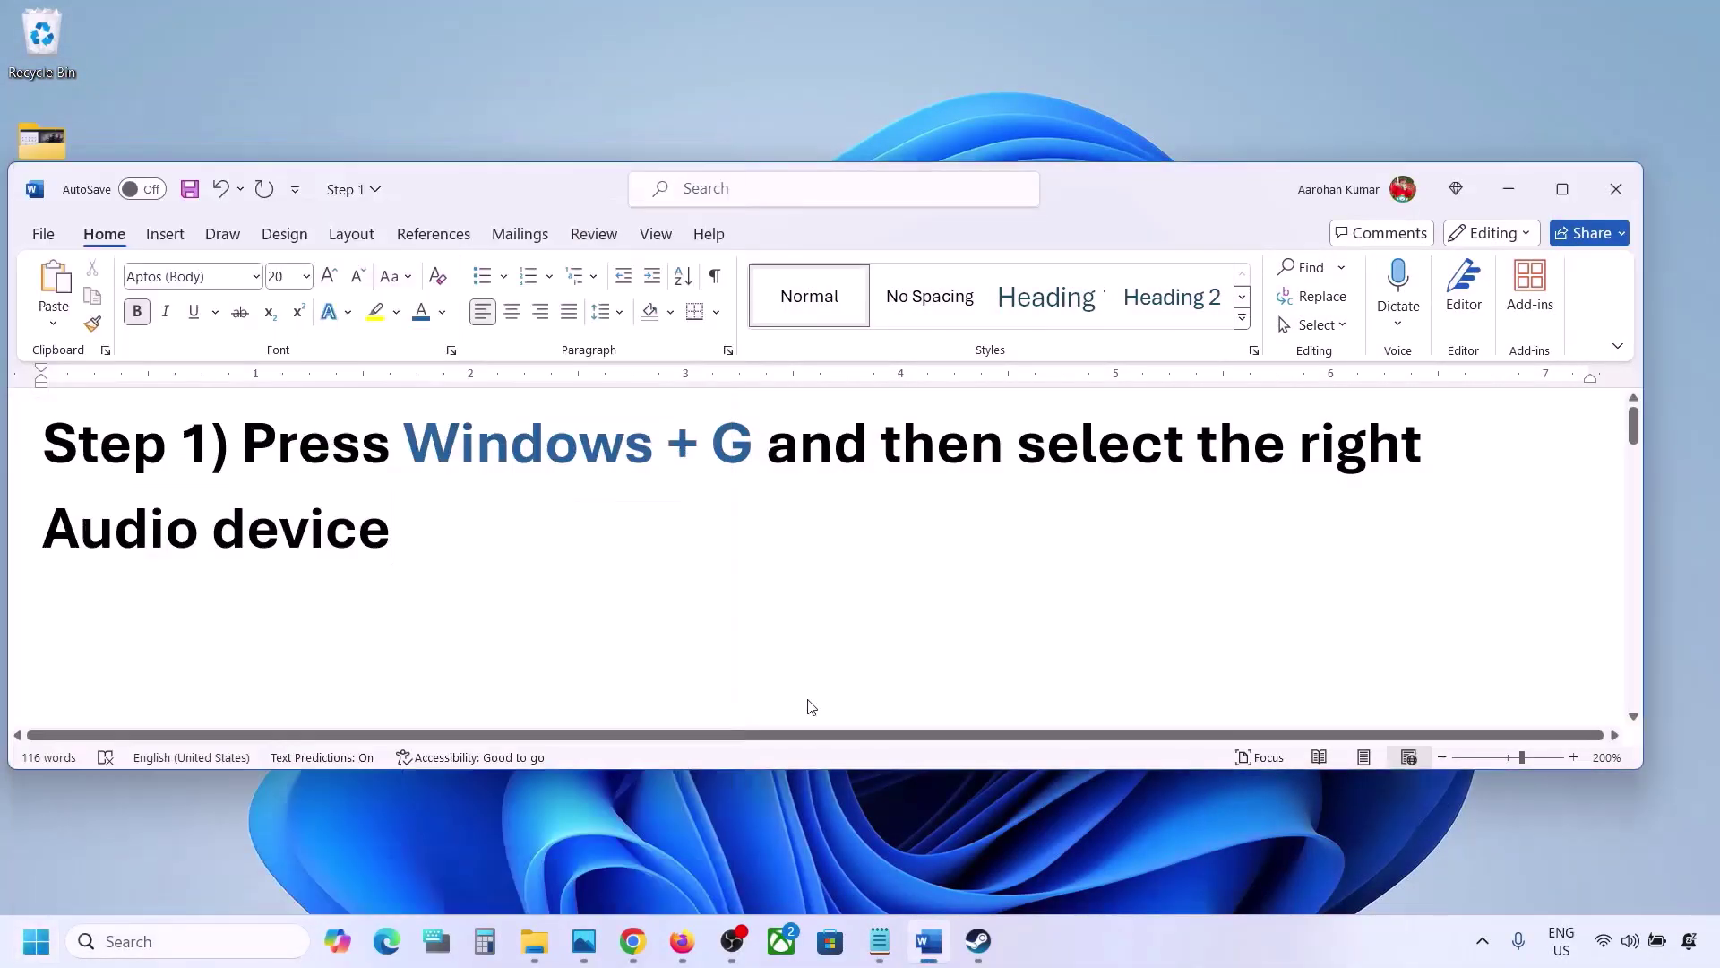
{"action": "scroll", "coordinate": [806, 699], "scroll_direction": "down", "scroll_amount": 5}
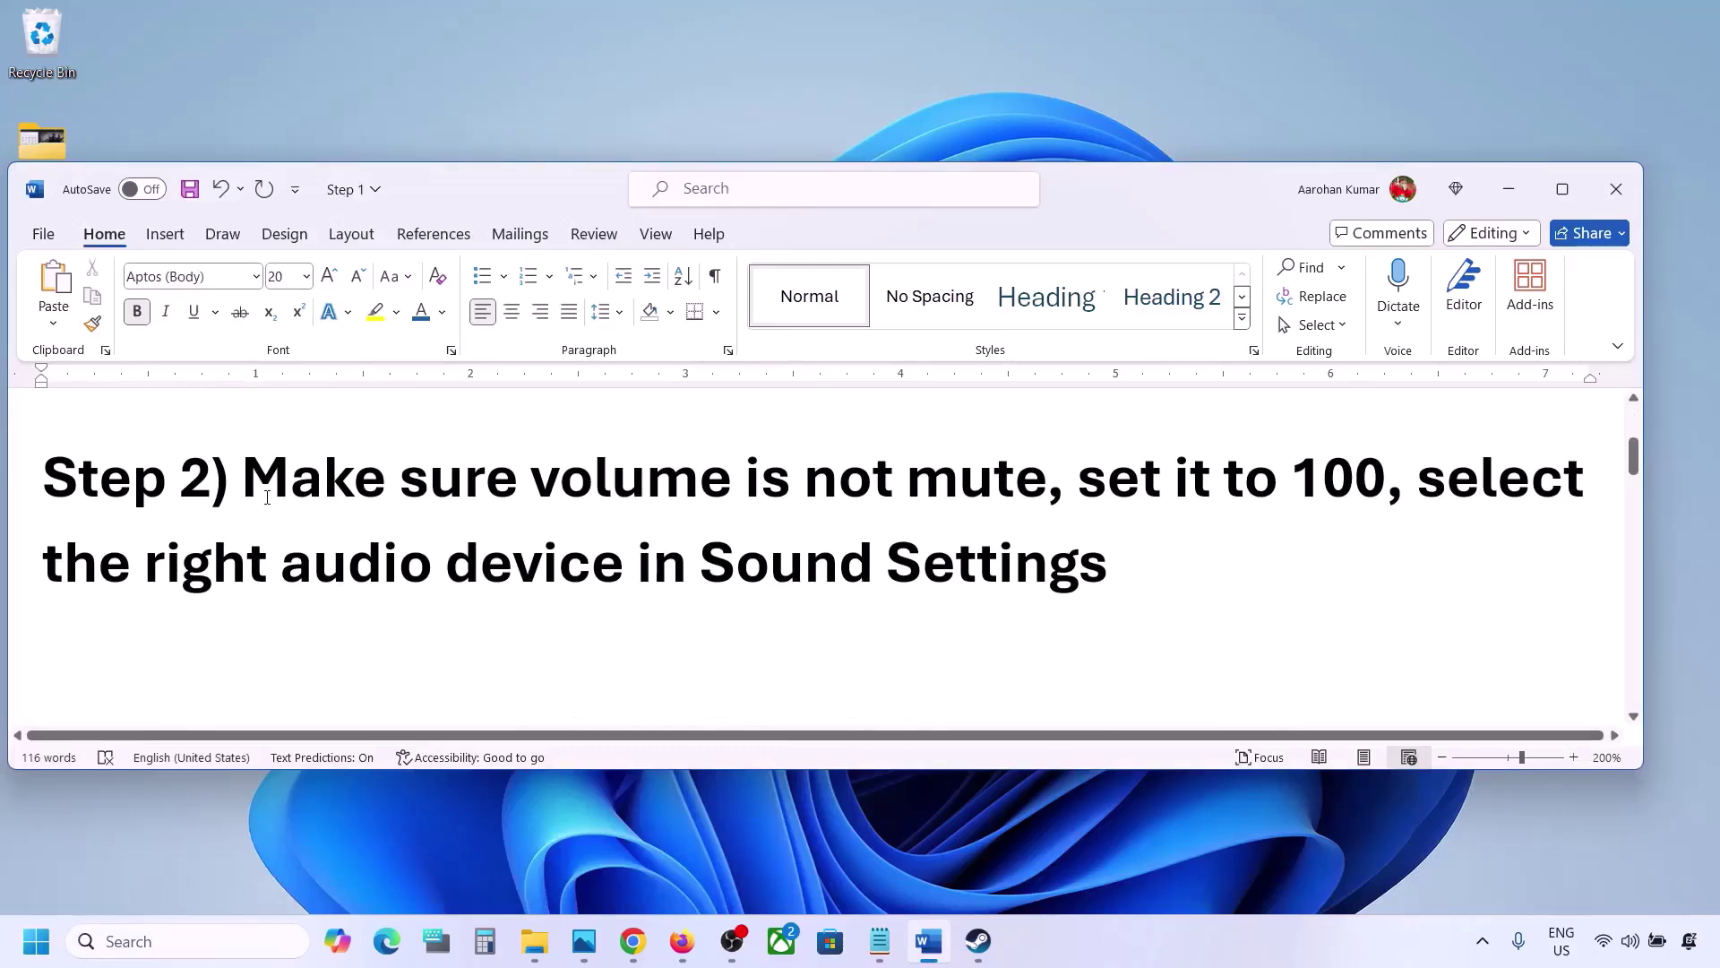
{"action": "left_click_drag", "start_coordinate": [243, 483], "coordinate": [1047, 489]}
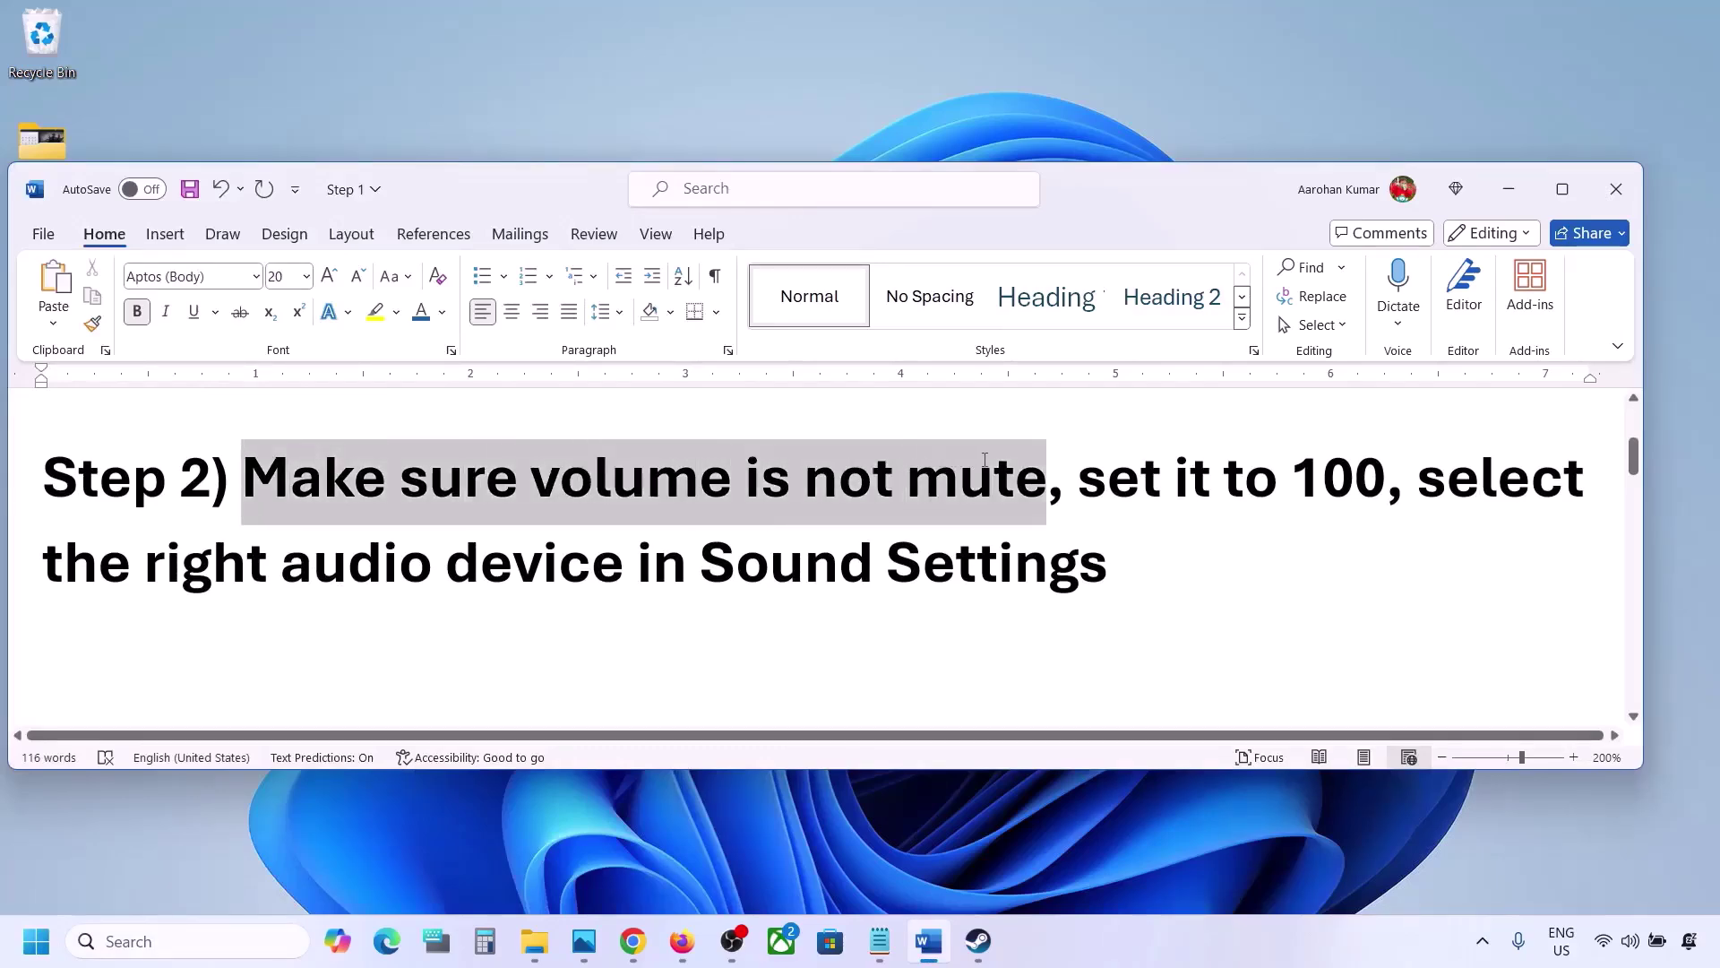
{"action": "left_click", "coordinate": [1508, 189]}
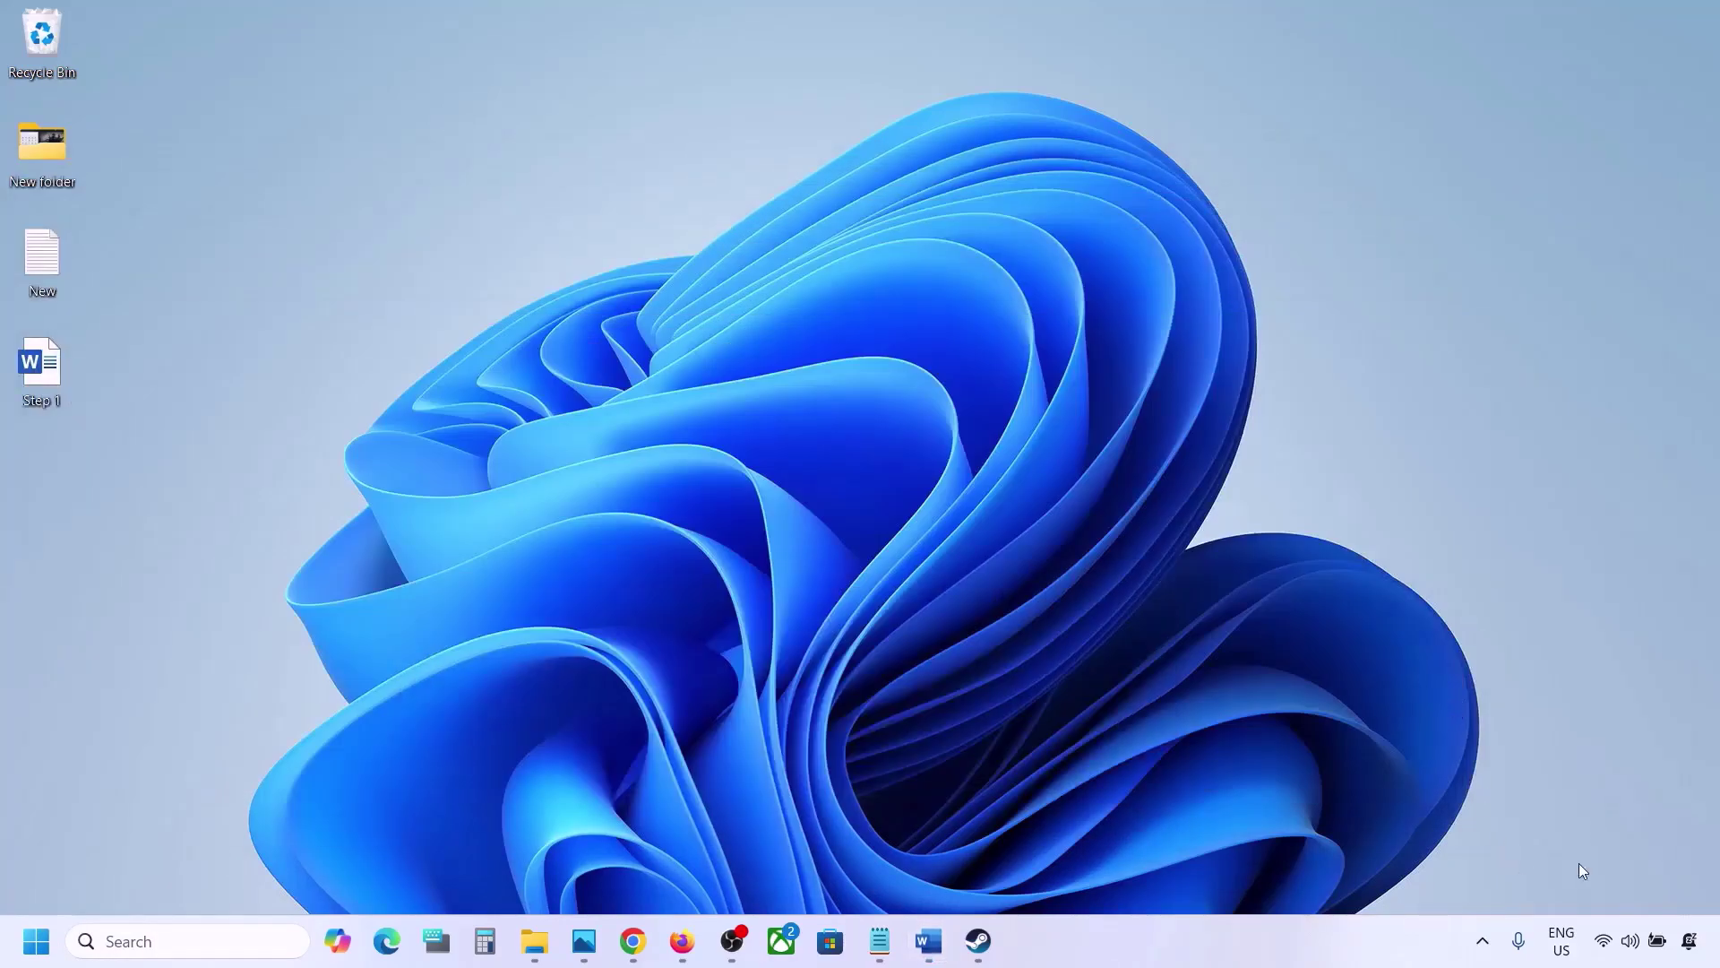
Step: Open the Windows volume mixer, set the Steam volume to 100, and close Settings
{"action": "right_click", "coordinate": [1630, 941]}
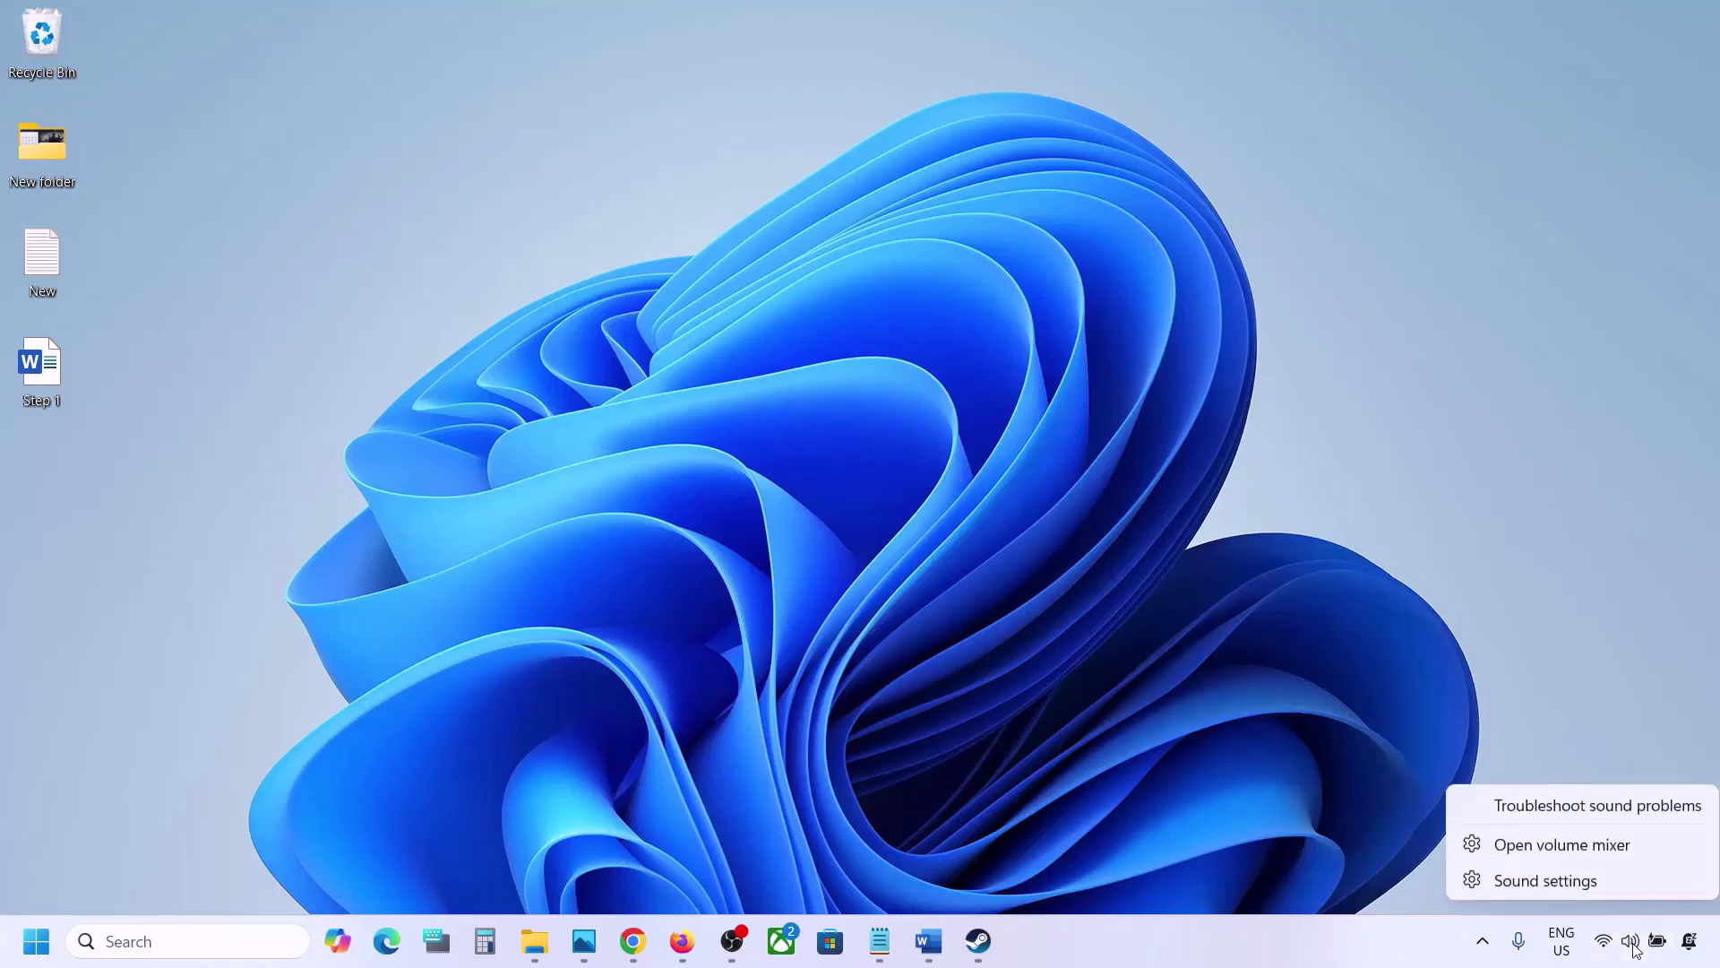
{"action": "left_click", "coordinate": [1582, 855]}
{"action": "scroll", "coordinate": [1068, 638], "scroll_direction": "down", "scroll_amount": 1}
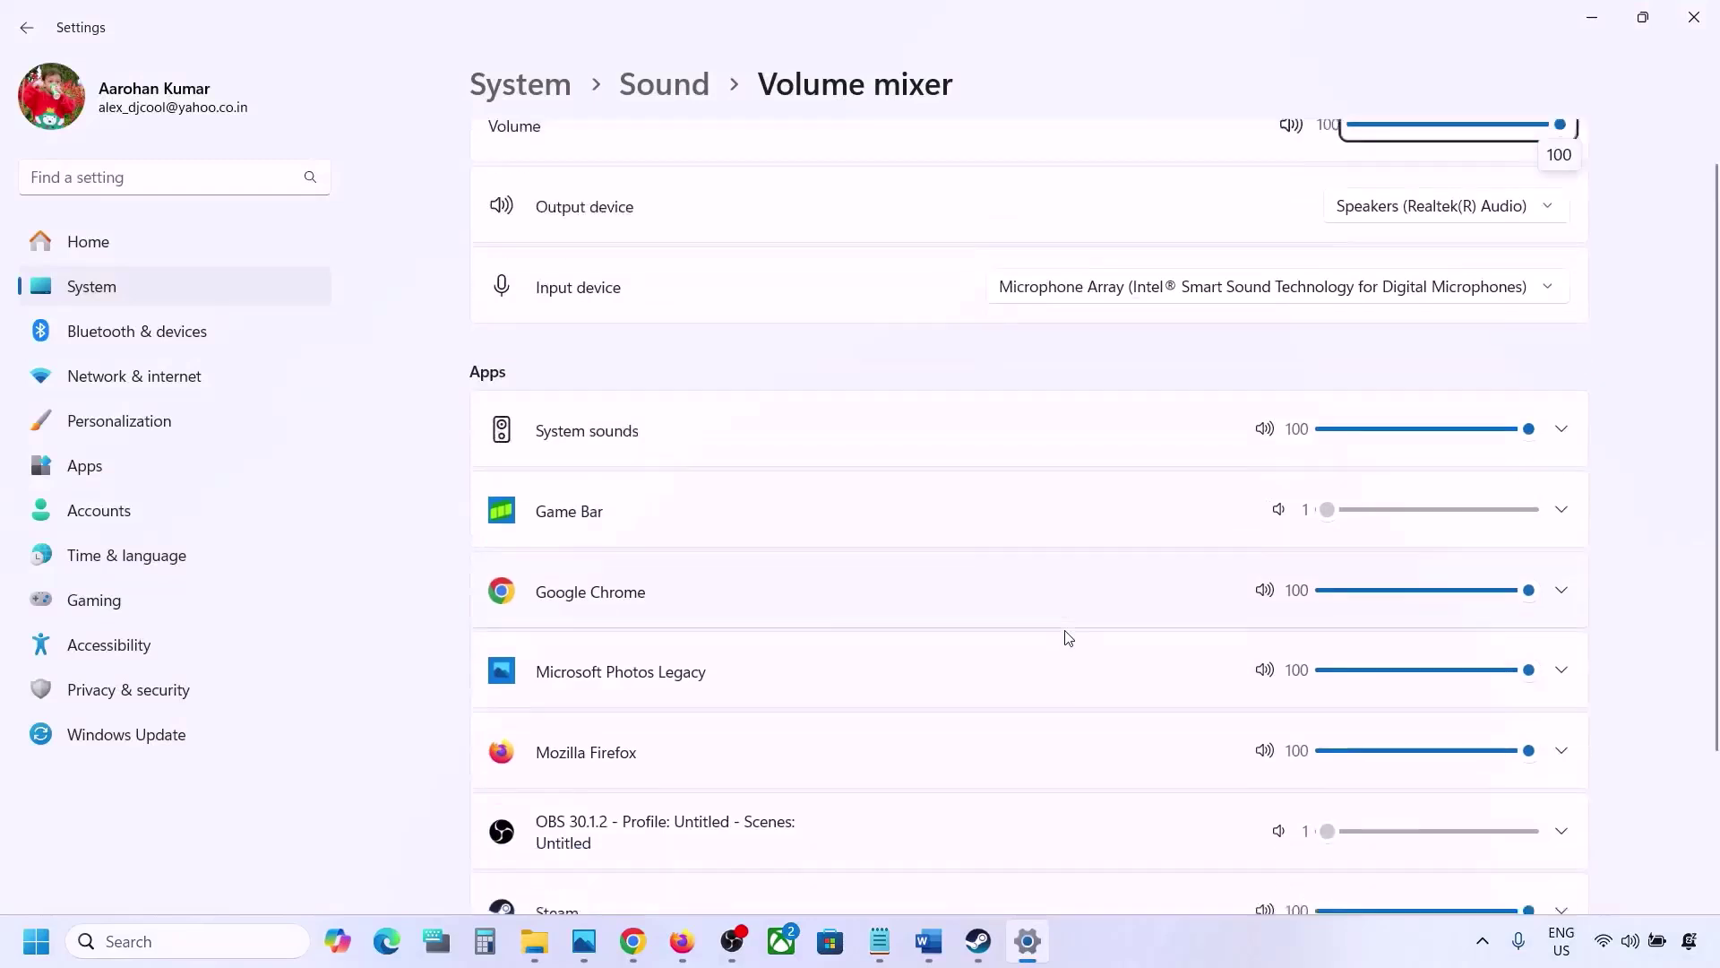
{"action": "scroll", "coordinate": [1068, 638], "scroll_direction": "down", "scroll_amount": 1}
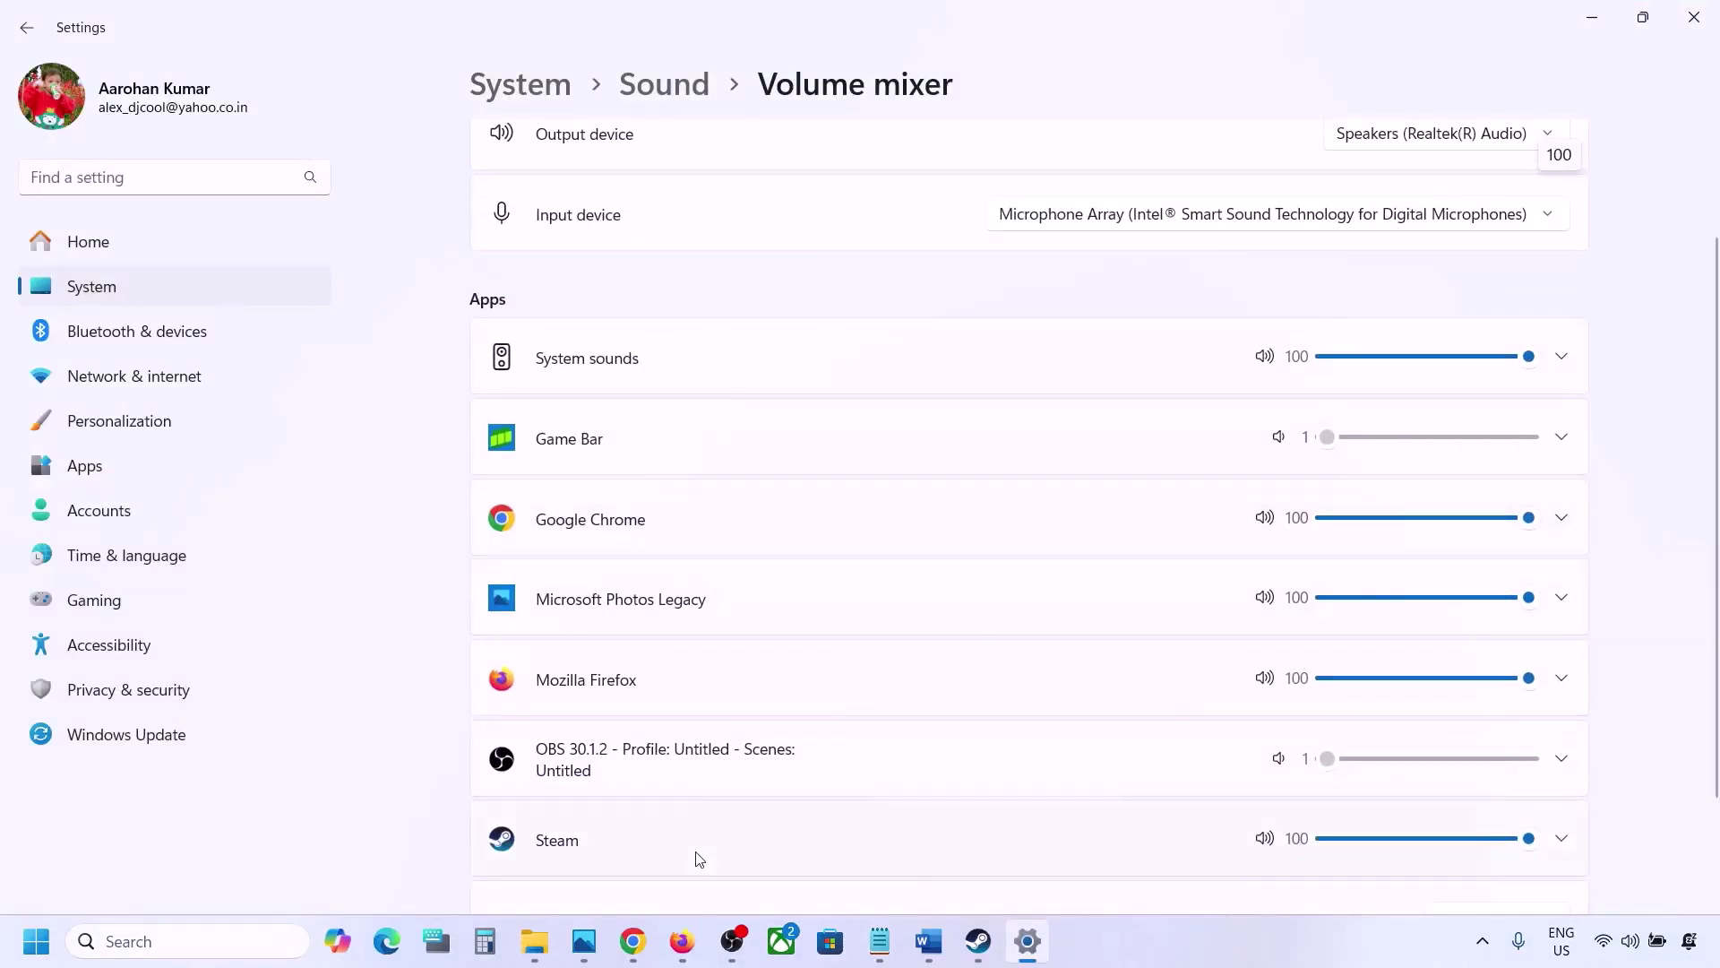
{"action": "scroll", "coordinate": [990, 771], "scroll_direction": "down", "scroll_amount": 1}
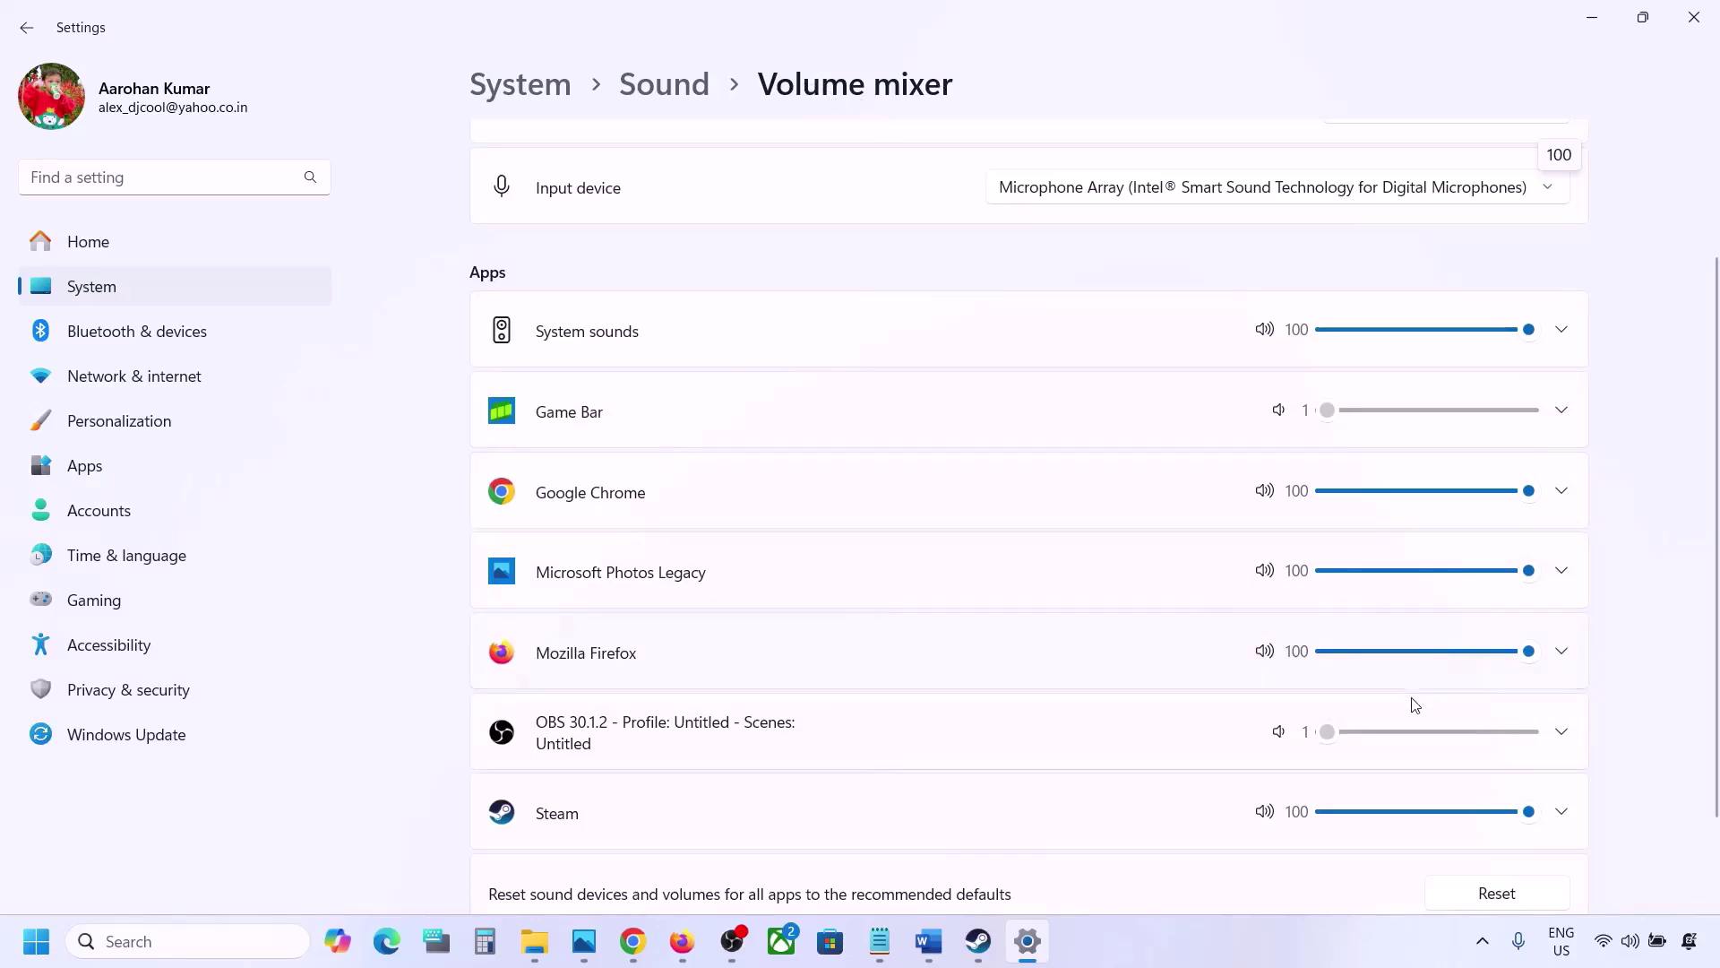
{"action": "mouse_move", "coordinate": [1528, 811]}
{"action": "left_mouse_down"}
{"action": "mouse_move", "coordinate": [1405, 815]}
{"action": "mouse_move", "coordinate": [1546, 813]}
{"action": "left_mouse_up"}
{"action": "left_click", "coordinate": [1693, 16]}
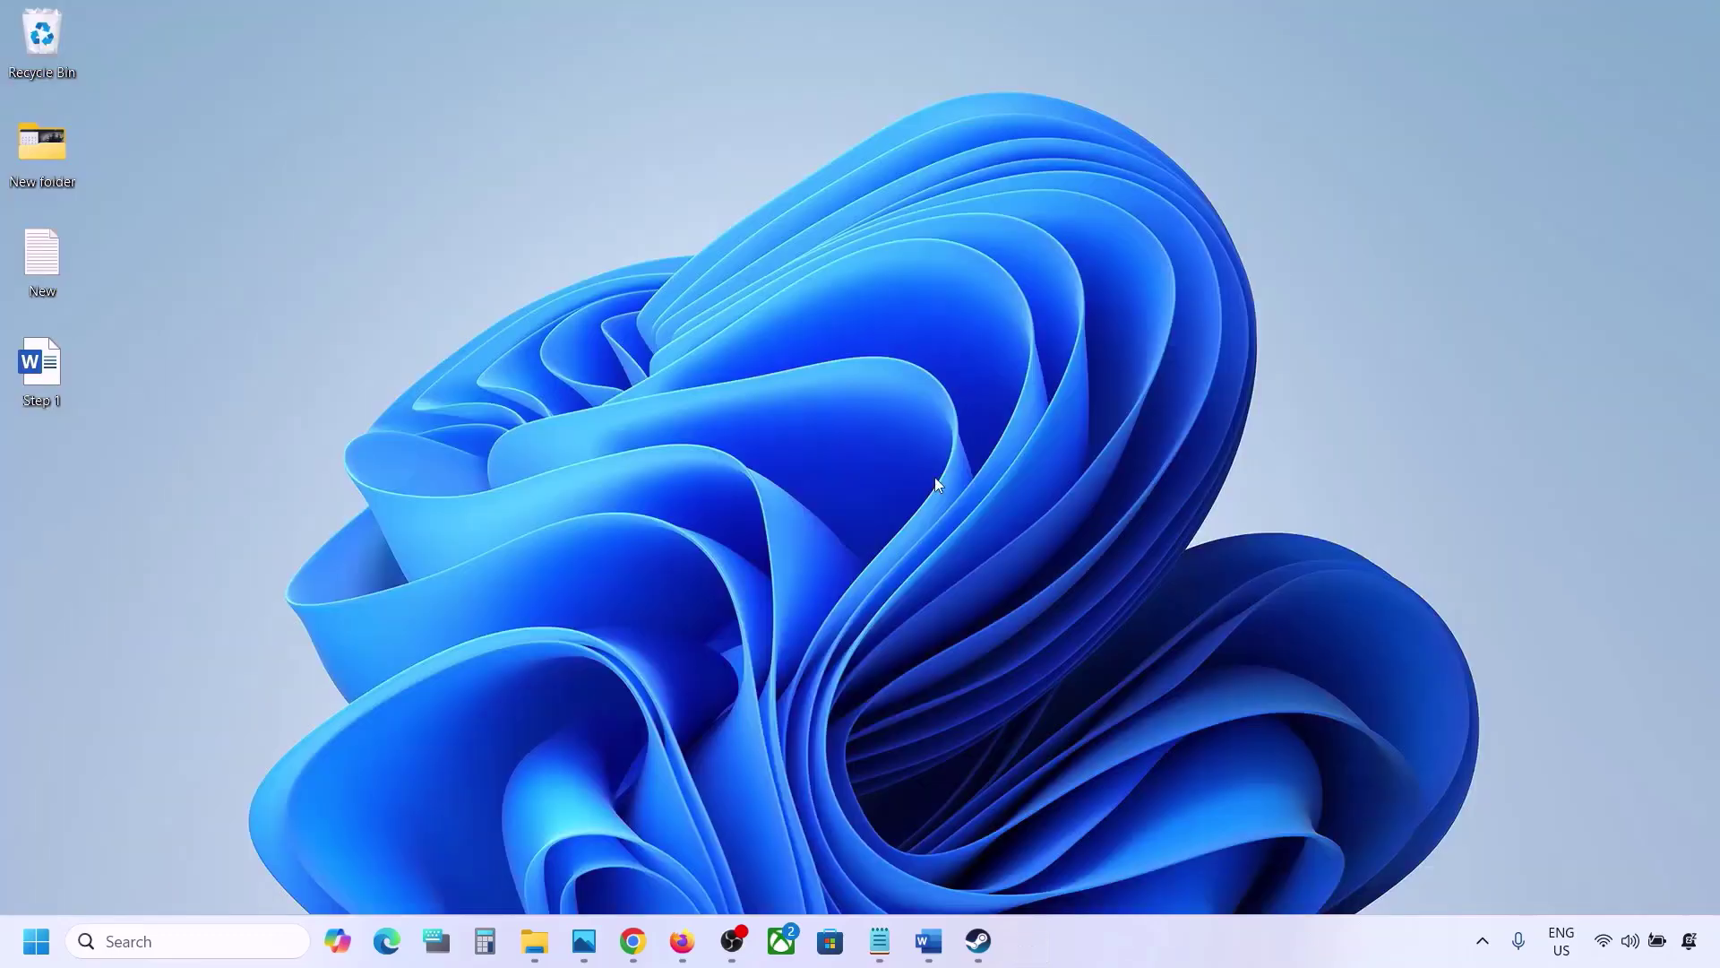
Step: Highlight "right audio device in Sound Settings" in the Word document, and select Speakers (Realtek(R) Audio) as the output in the Windows sound settings
{"action": "left_click", "coordinate": [928, 941]}
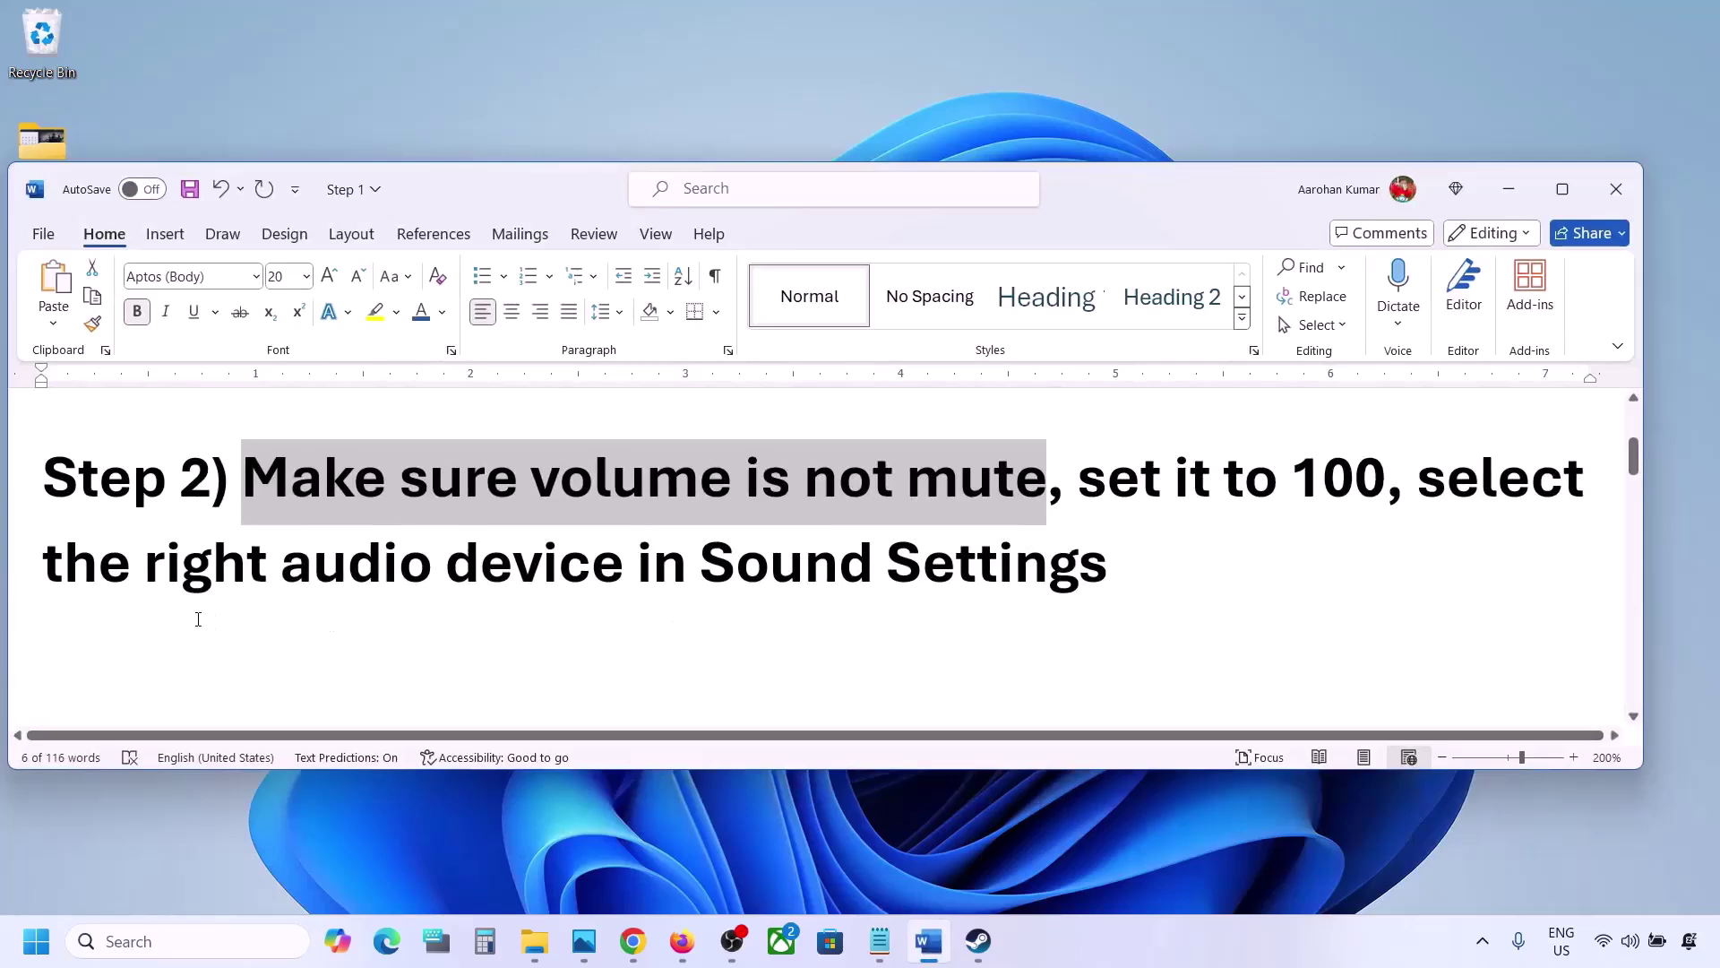
{"action": "left_click_drag", "start_coordinate": [141, 581], "coordinate": [1109, 573]}
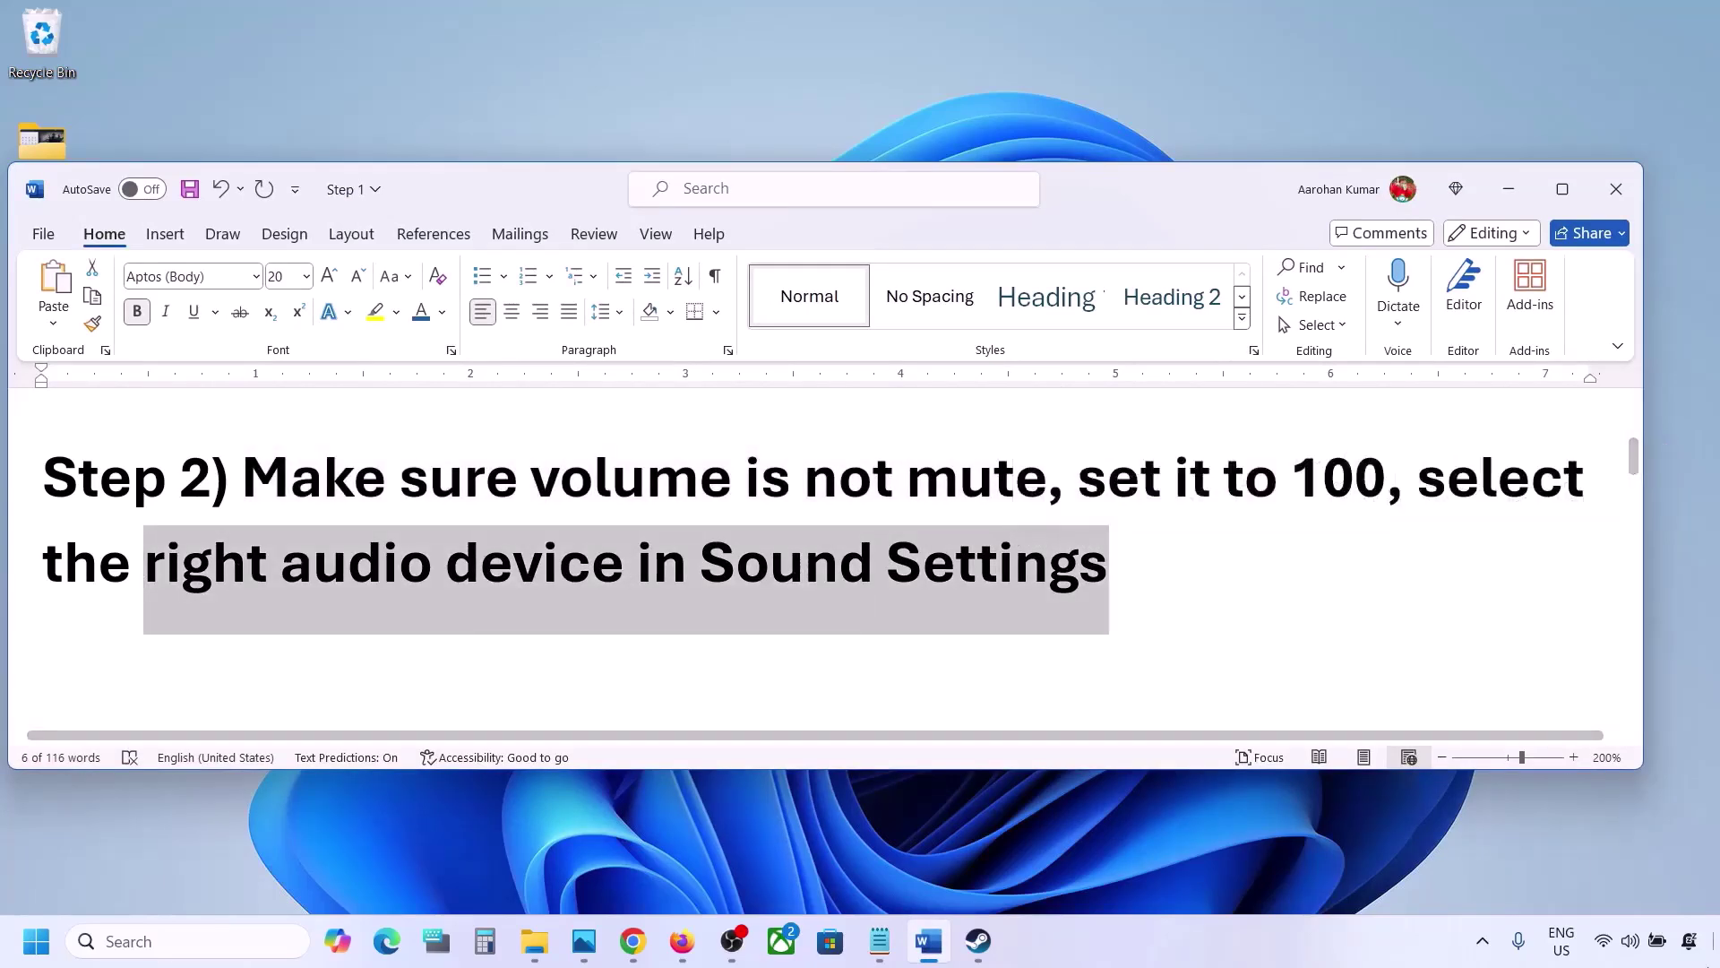
{"action": "left_click", "coordinate": [1628, 949]}
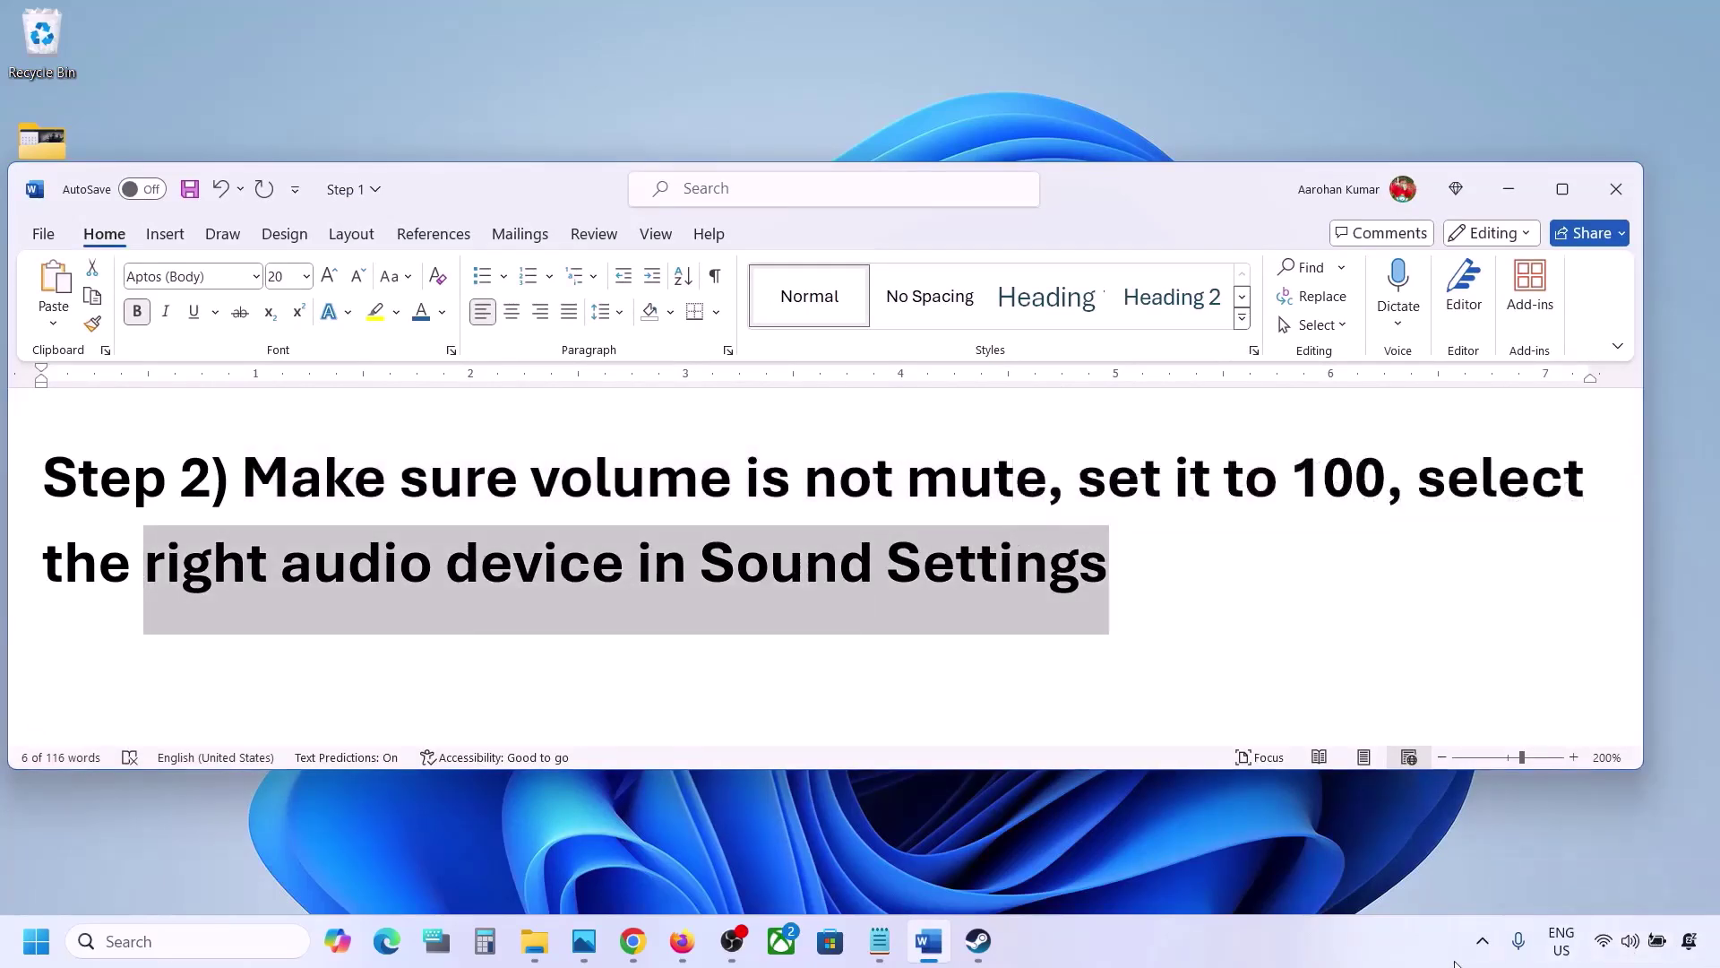
{"action": "right_click", "coordinate": [1628, 949]}
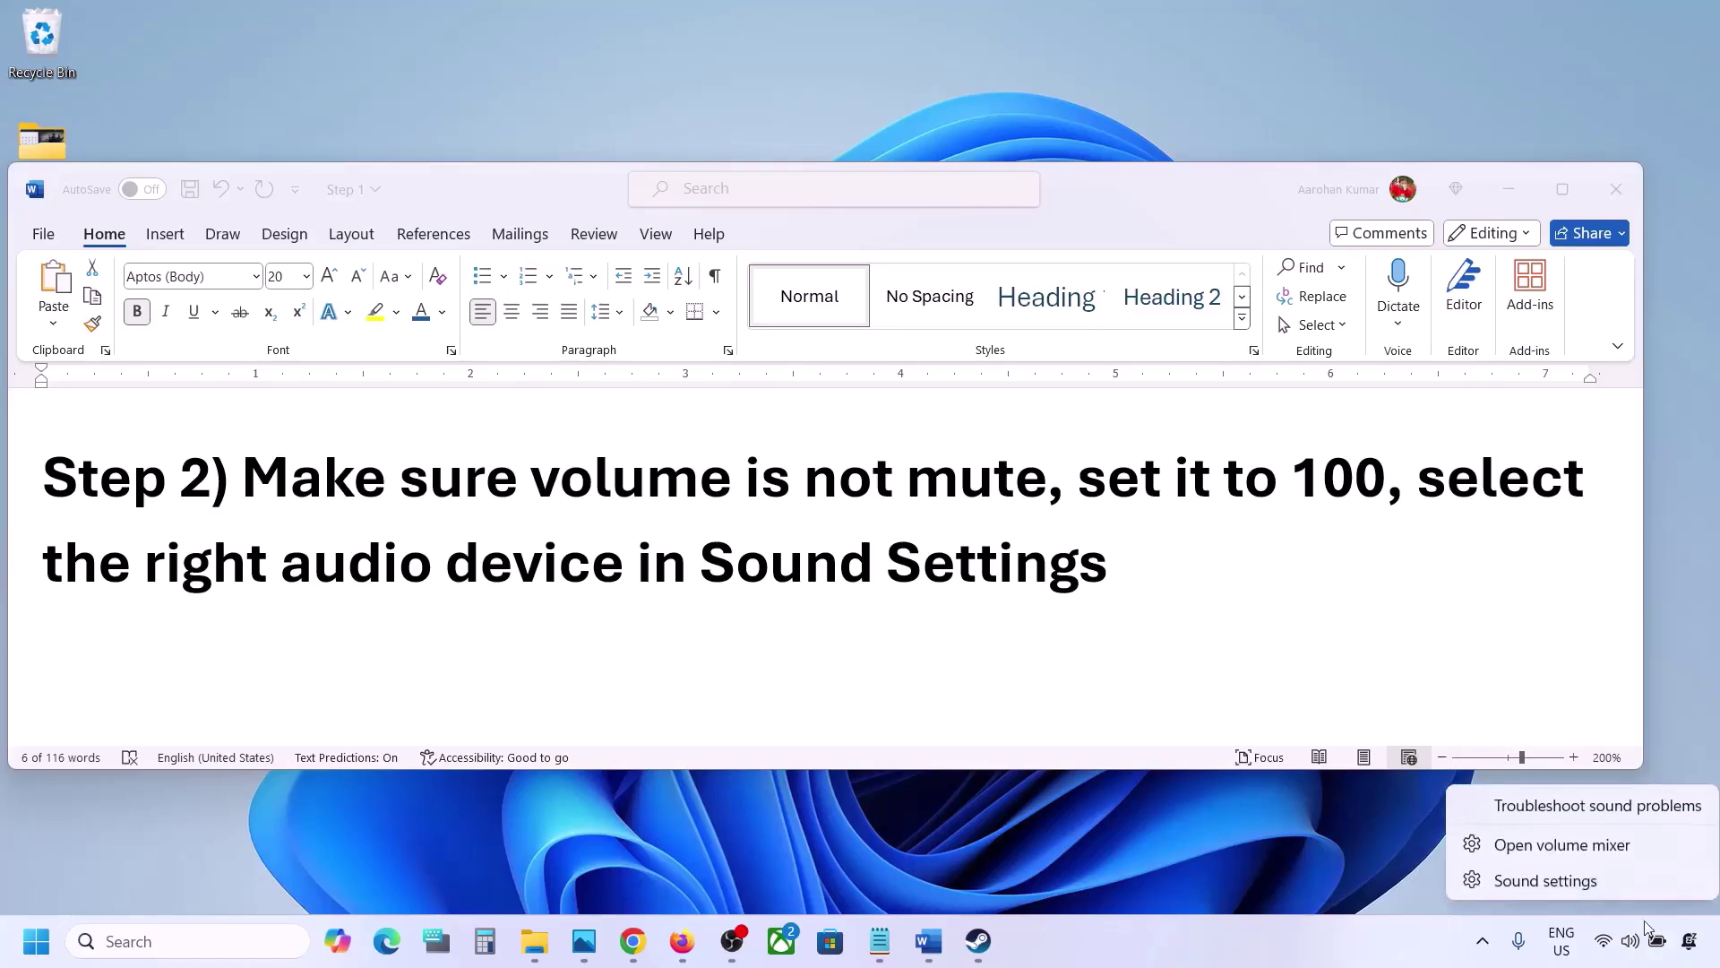
{"action": "left_click", "coordinate": [1583, 889]}
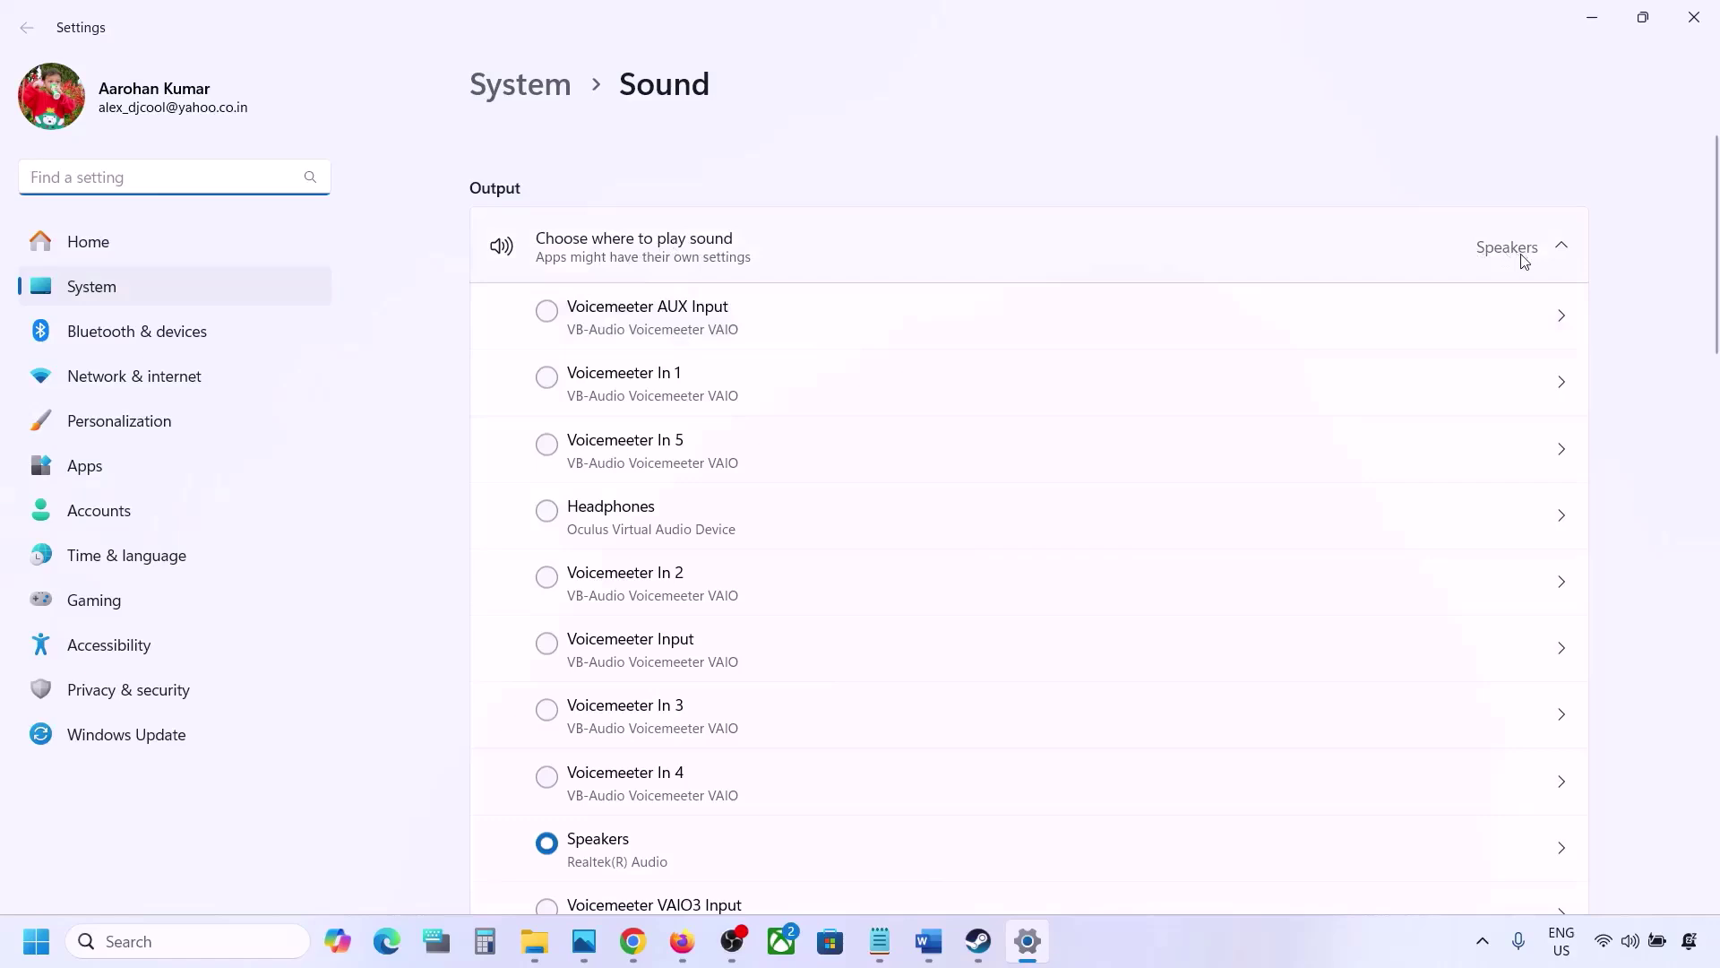
{"action": "scroll", "coordinate": [772, 637], "scroll_direction": "down", "scroll_amount": 2}
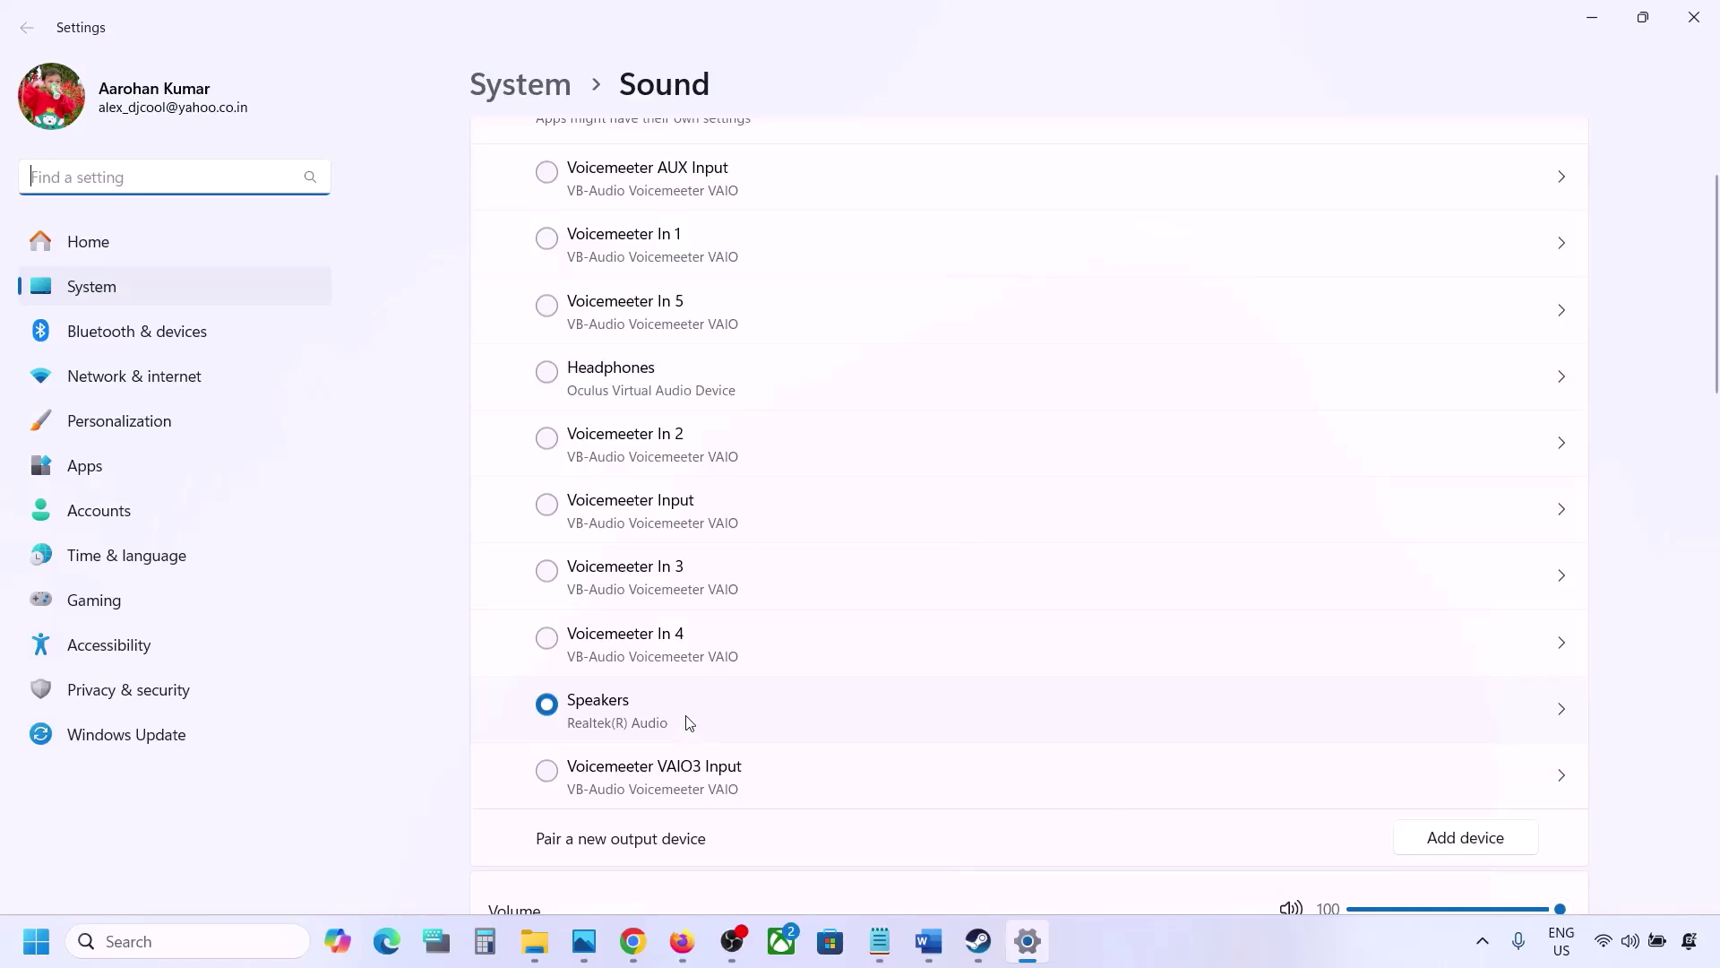
{"action": "left_click", "coordinate": [626, 714]}
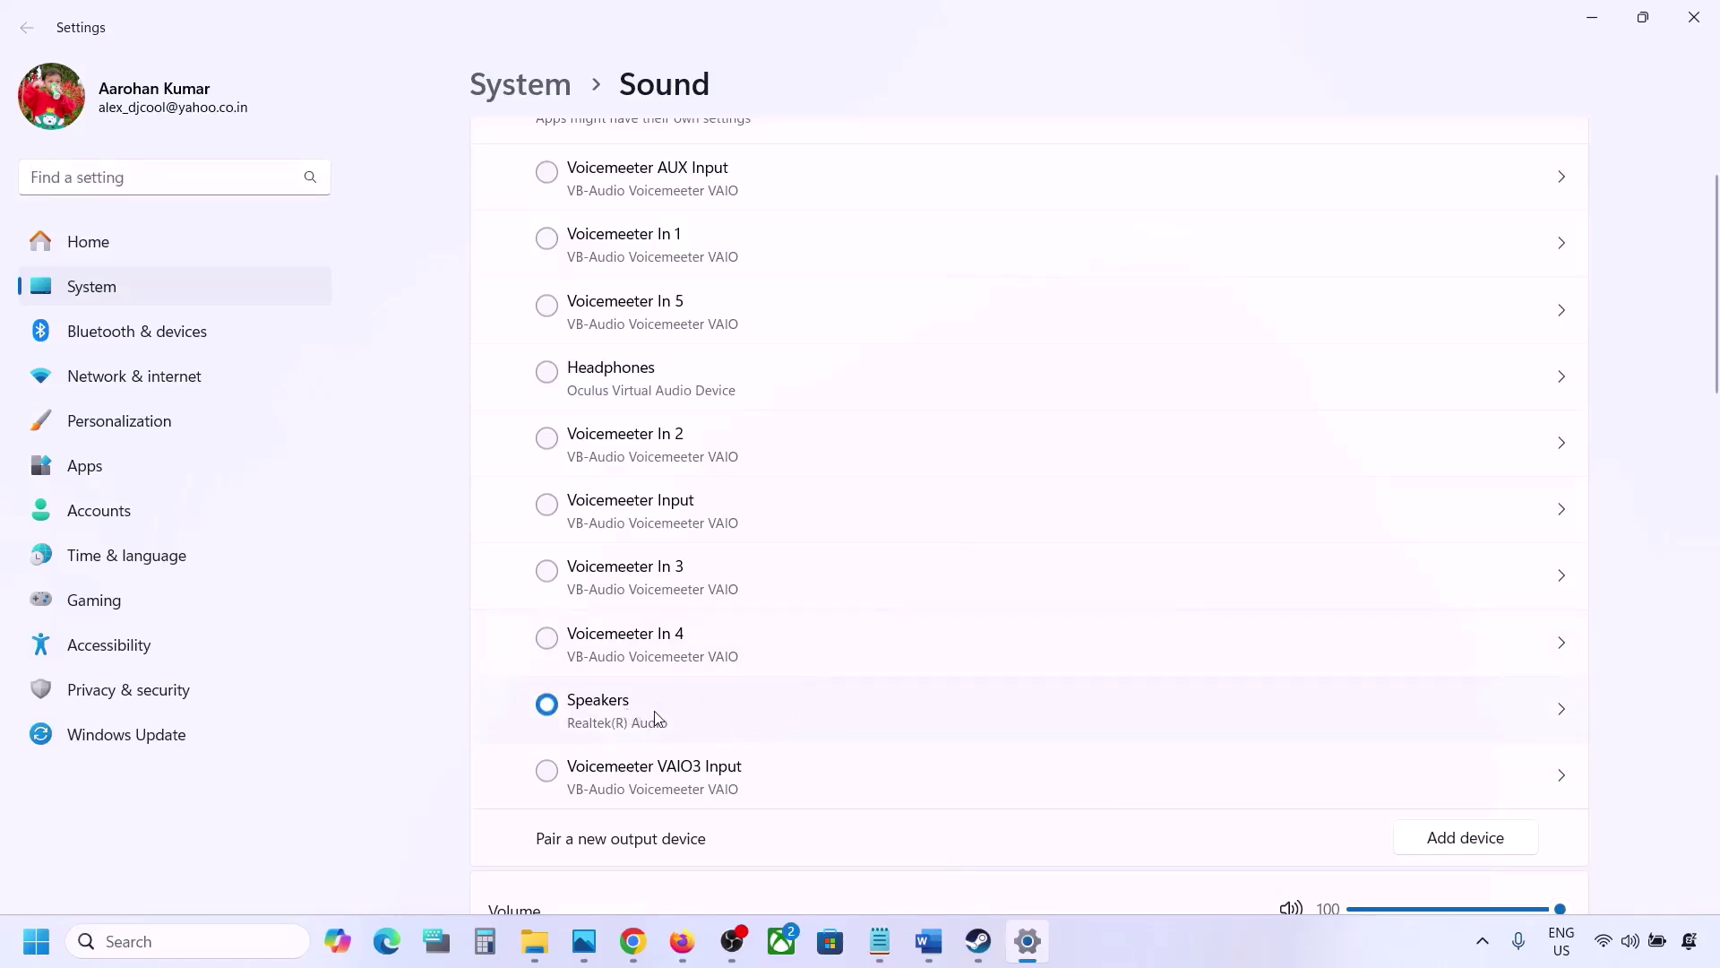
Step: Examine the output volume, the selected input device, the input volume and the advanced options in the sound settings
{"action": "scroll", "coordinate": [654, 715], "scroll_direction": "down", "scroll_amount": 5}
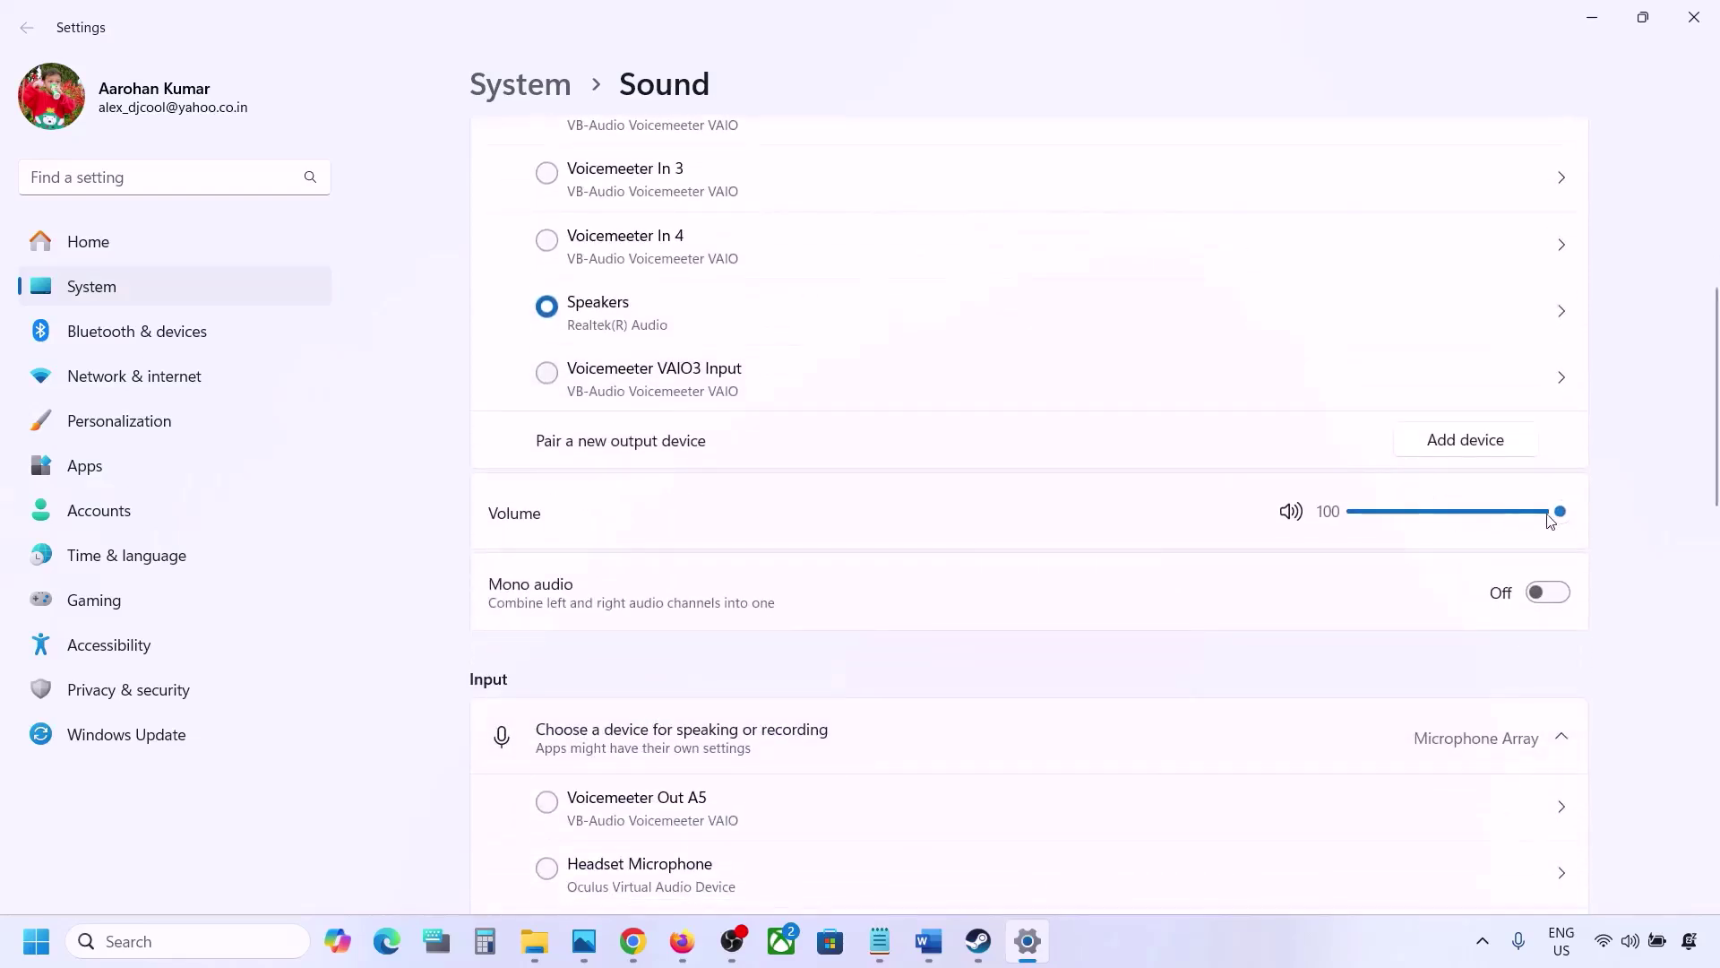
{"action": "scroll", "coordinate": [1141, 644], "scroll_direction": "down", "scroll_amount": 6}
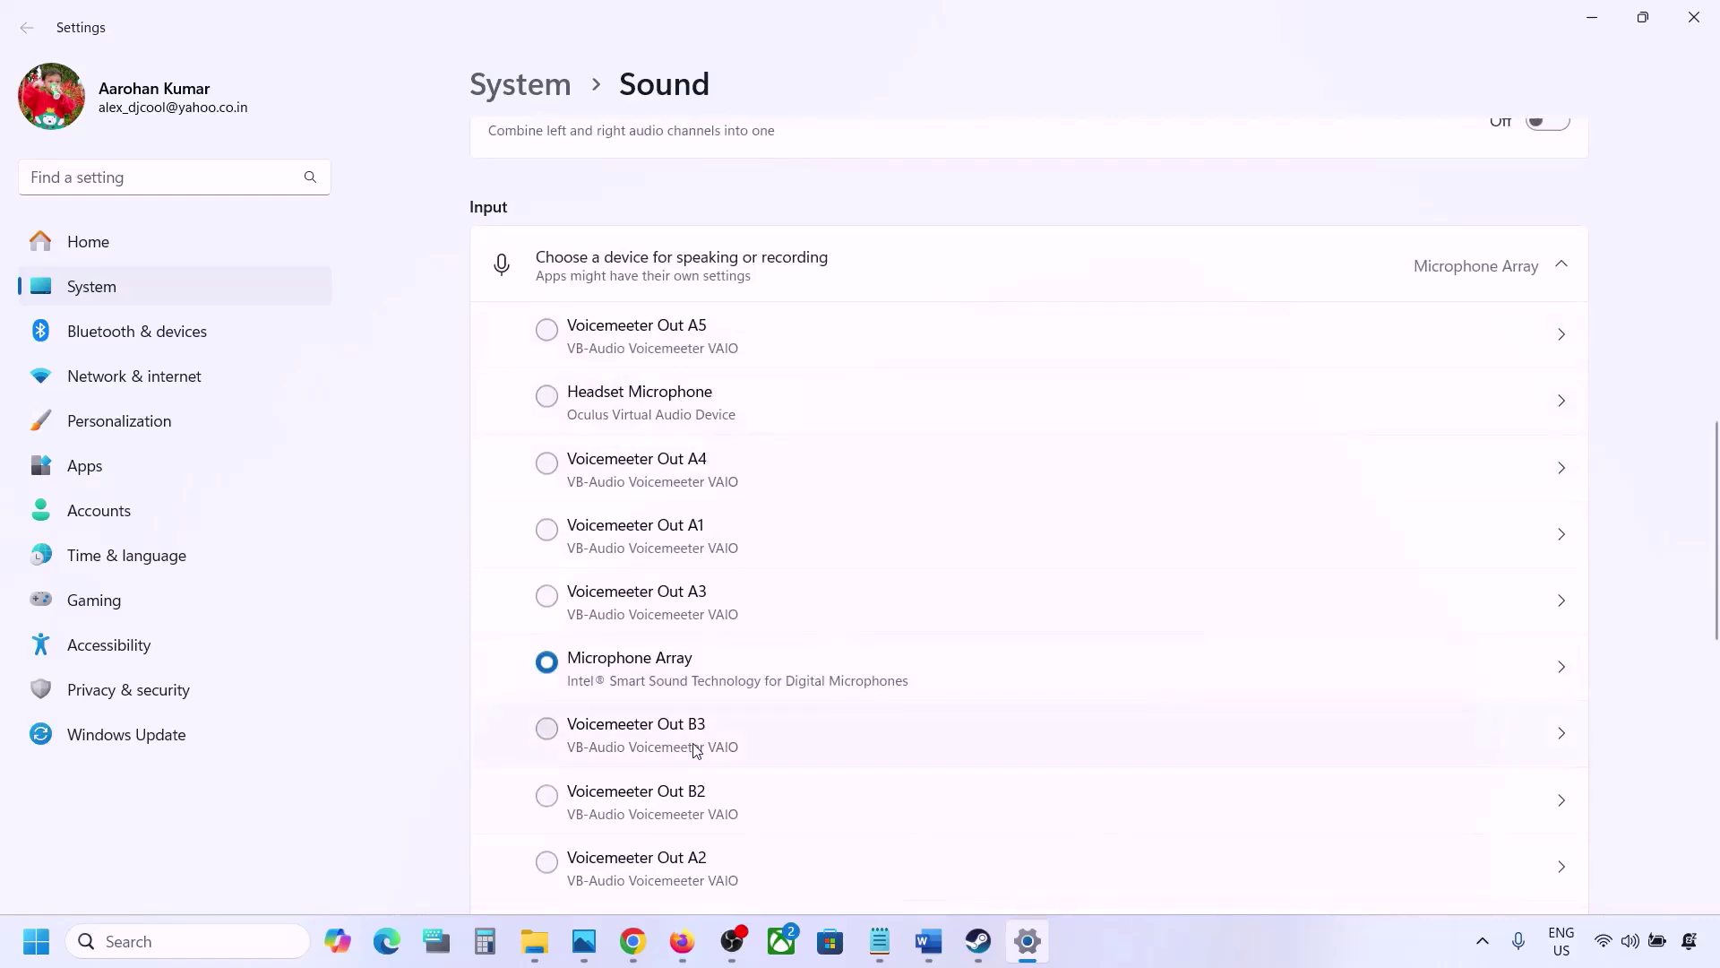
{"action": "scroll", "coordinate": [695, 745], "scroll_direction": "down", "scroll_amount": 2}
{"action": "scroll", "coordinate": [879, 651], "scroll_direction": "down", "scroll_amount": 1}
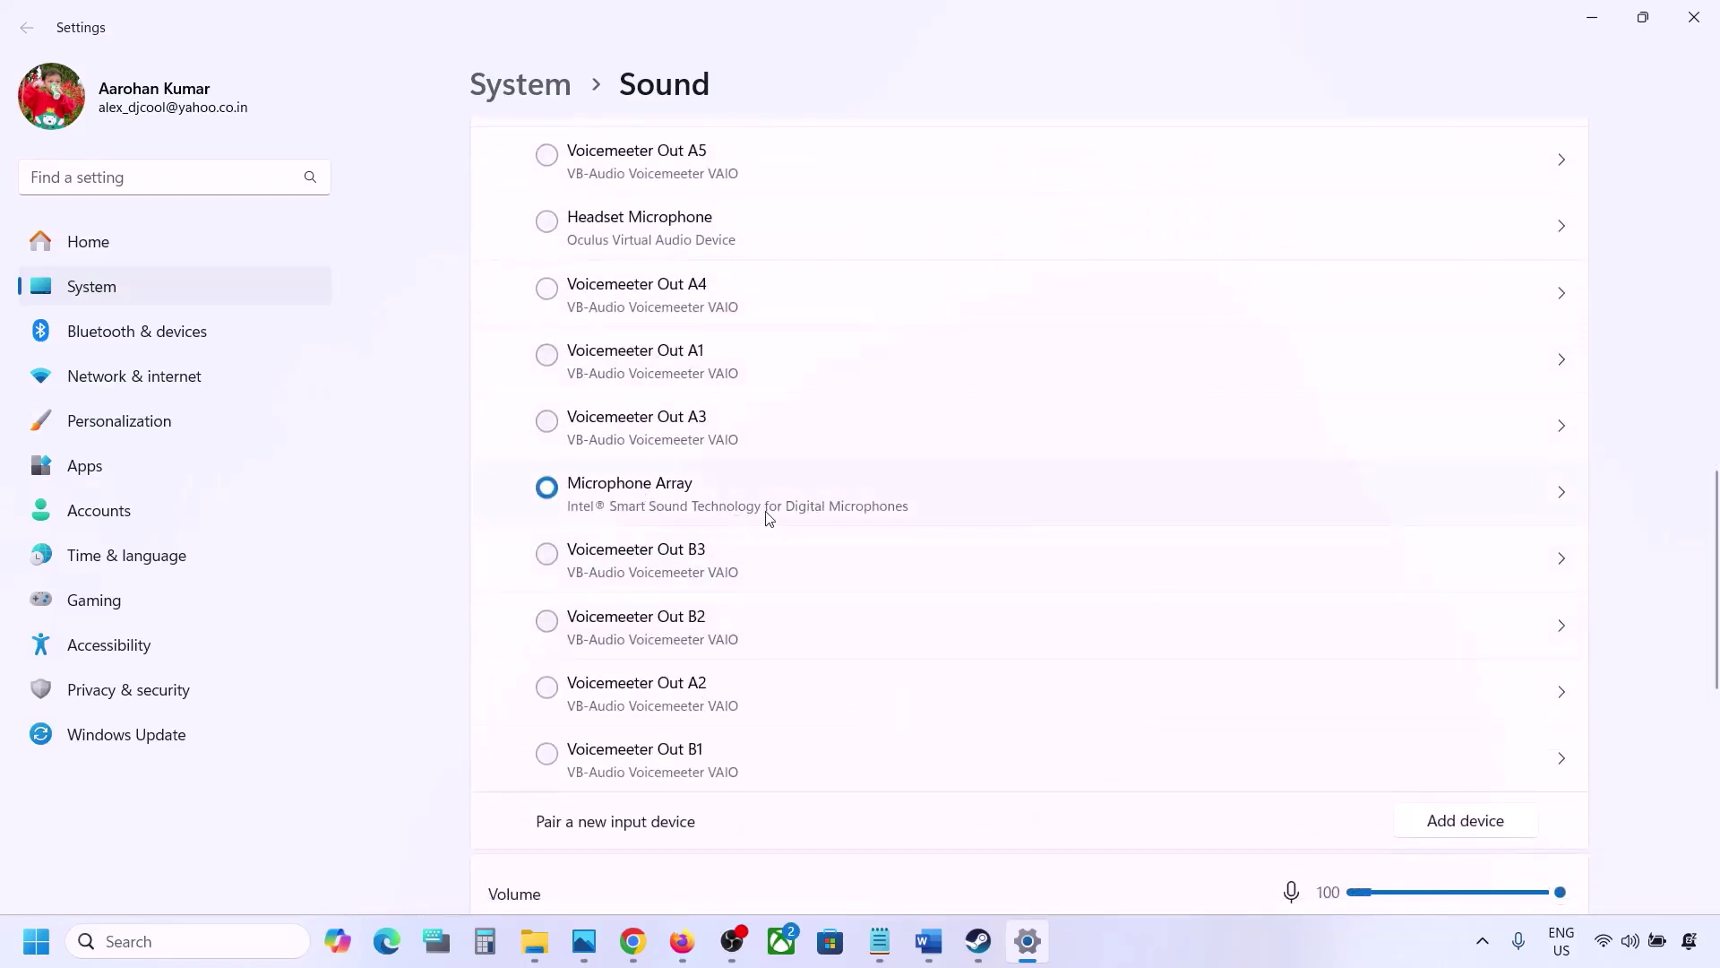
{"action": "scroll", "coordinate": [767, 516], "scroll_direction": "down", "scroll_amount": 4}
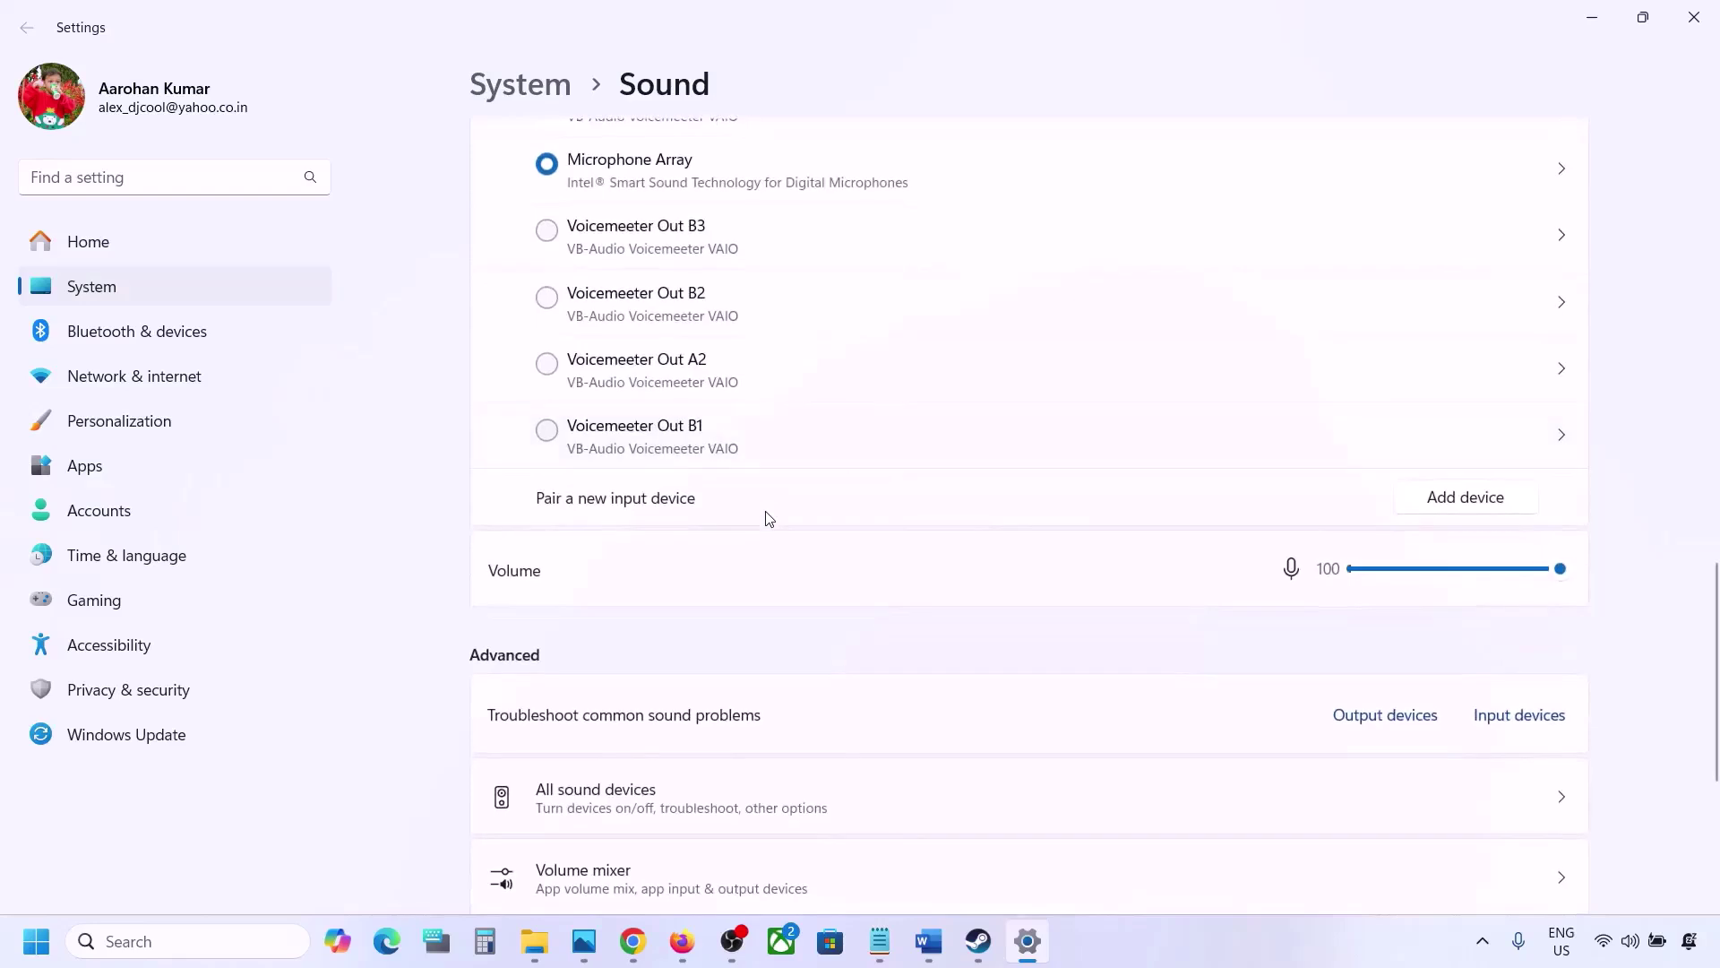
{"action": "scroll", "coordinate": [764, 430], "scroll_direction": "up", "scroll_amount": 3}
{"action": "scroll", "coordinate": [748, 432], "scroll_direction": "up", "scroll_amount": 1}
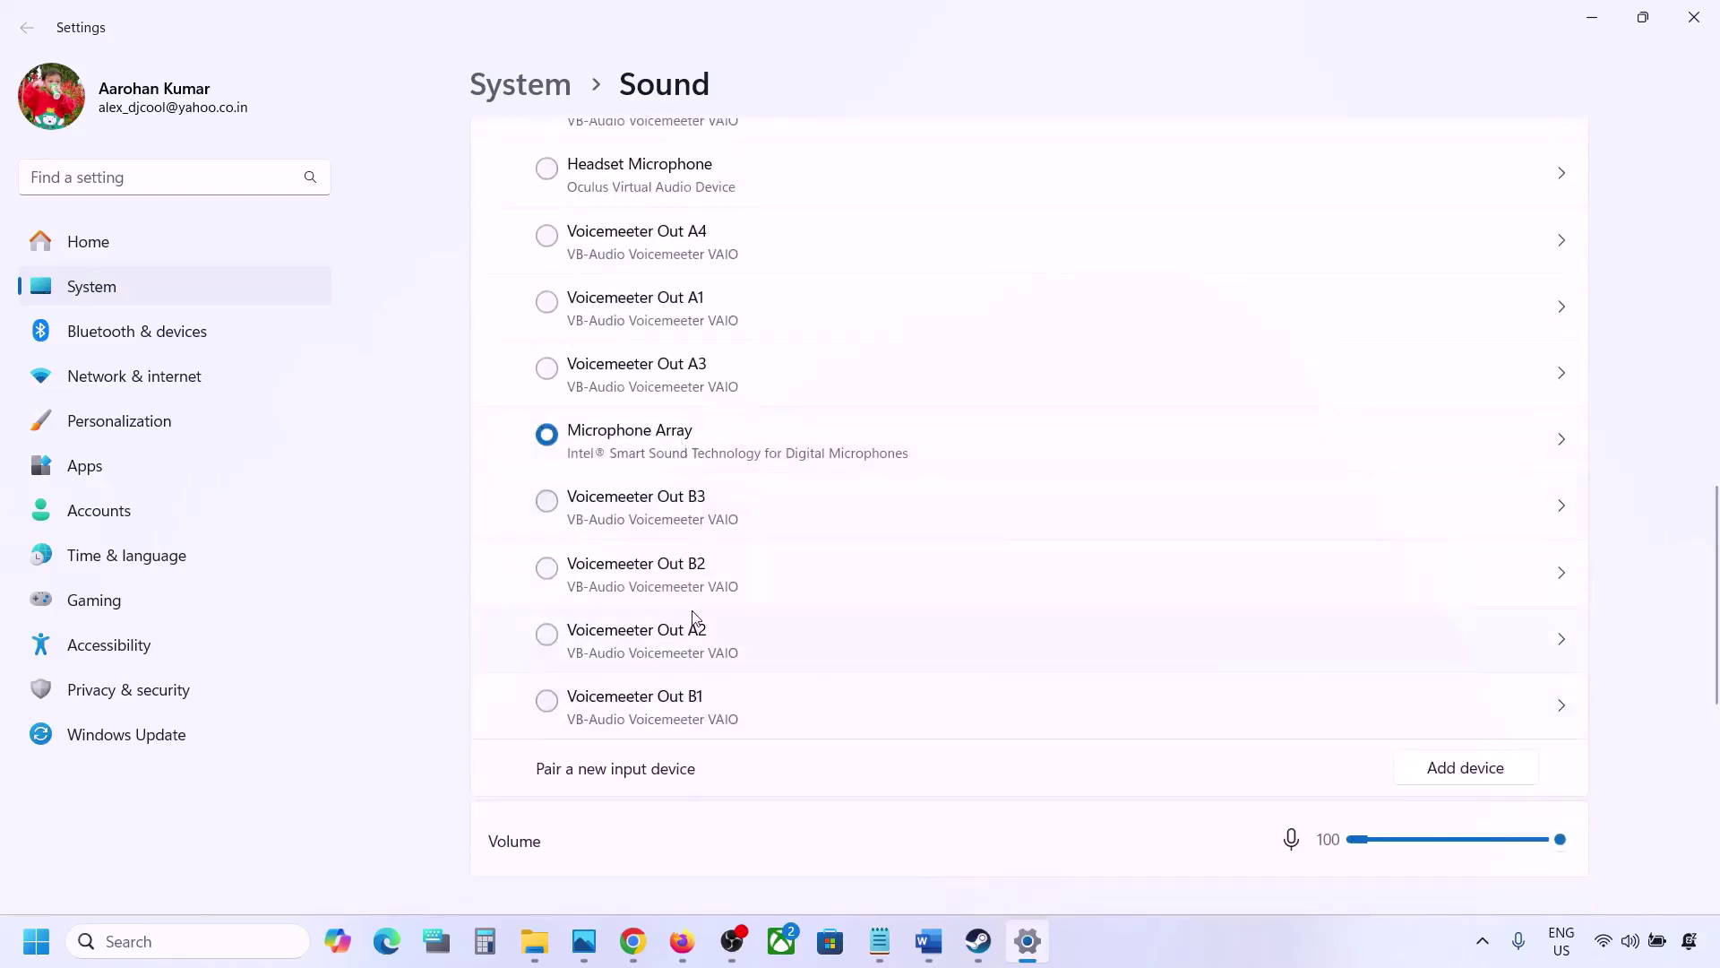
{"action": "scroll", "coordinate": [693, 620], "scroll_direction": "down", "scroll_amount": 3}
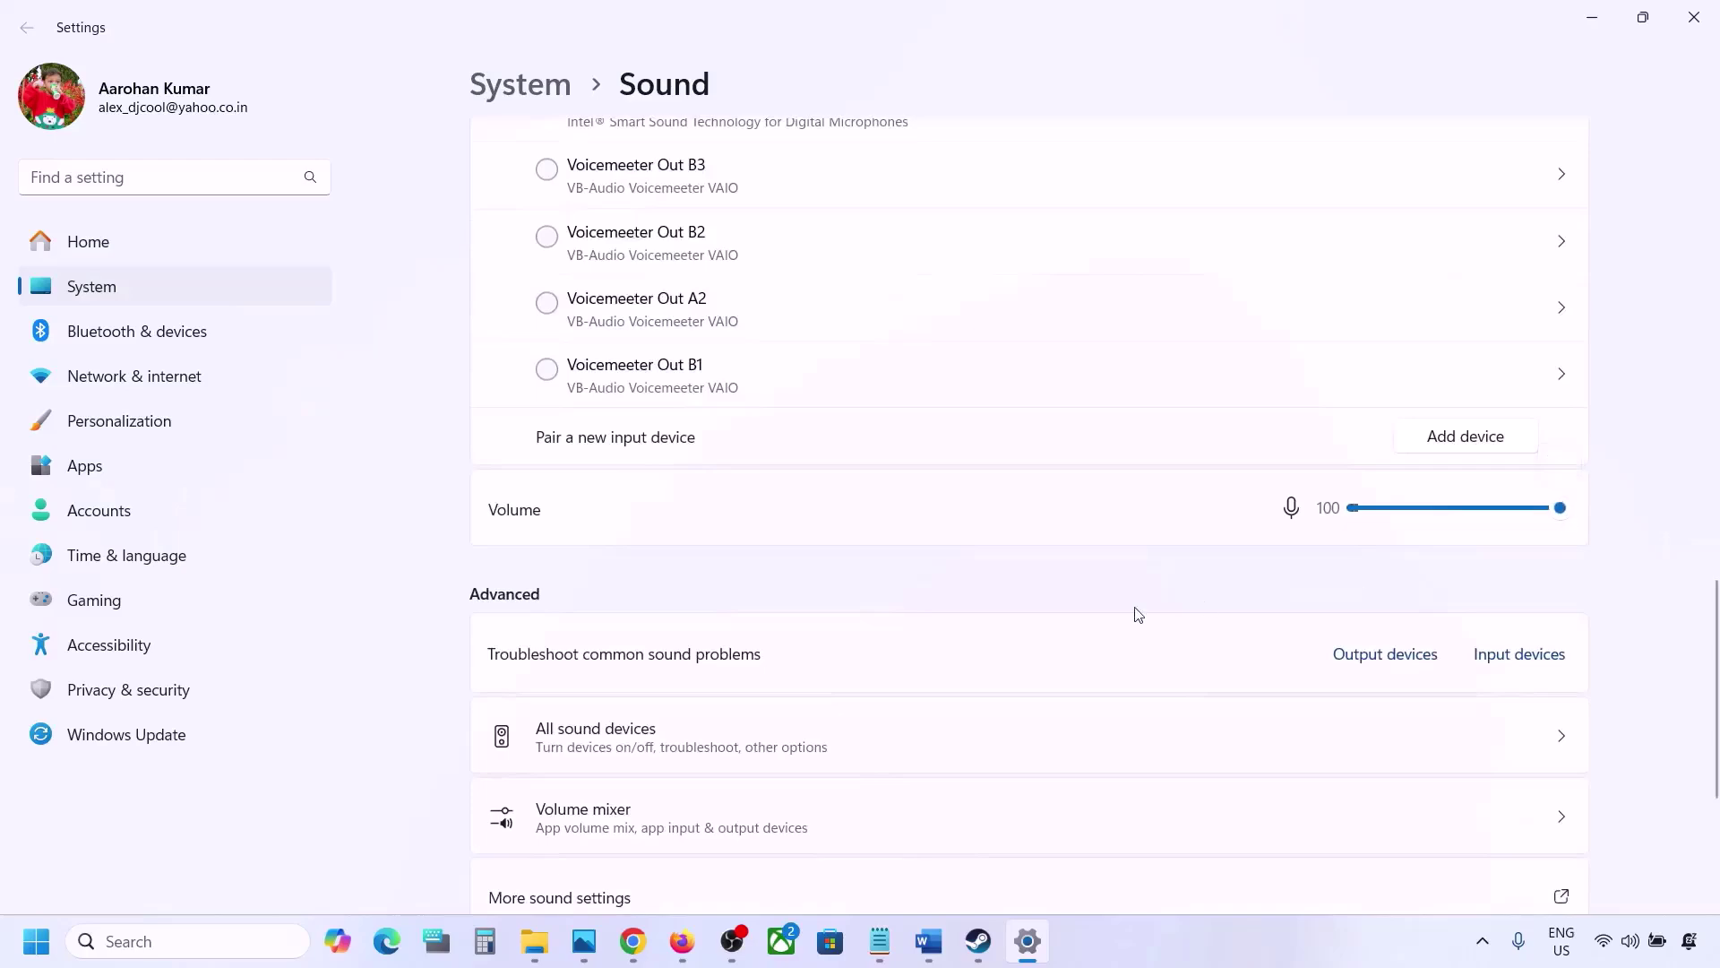
Step: Look through the remaining advanced options in the sound settings and close Settings
{"action": "scroll", "coordinate": [1136, 615], "scroll_direction": "down", "scroll_amount": 1}
{"action": "scroll", "coordinate": [1204, 531], "scroll_direction": "down", "scroll_amount": 2}
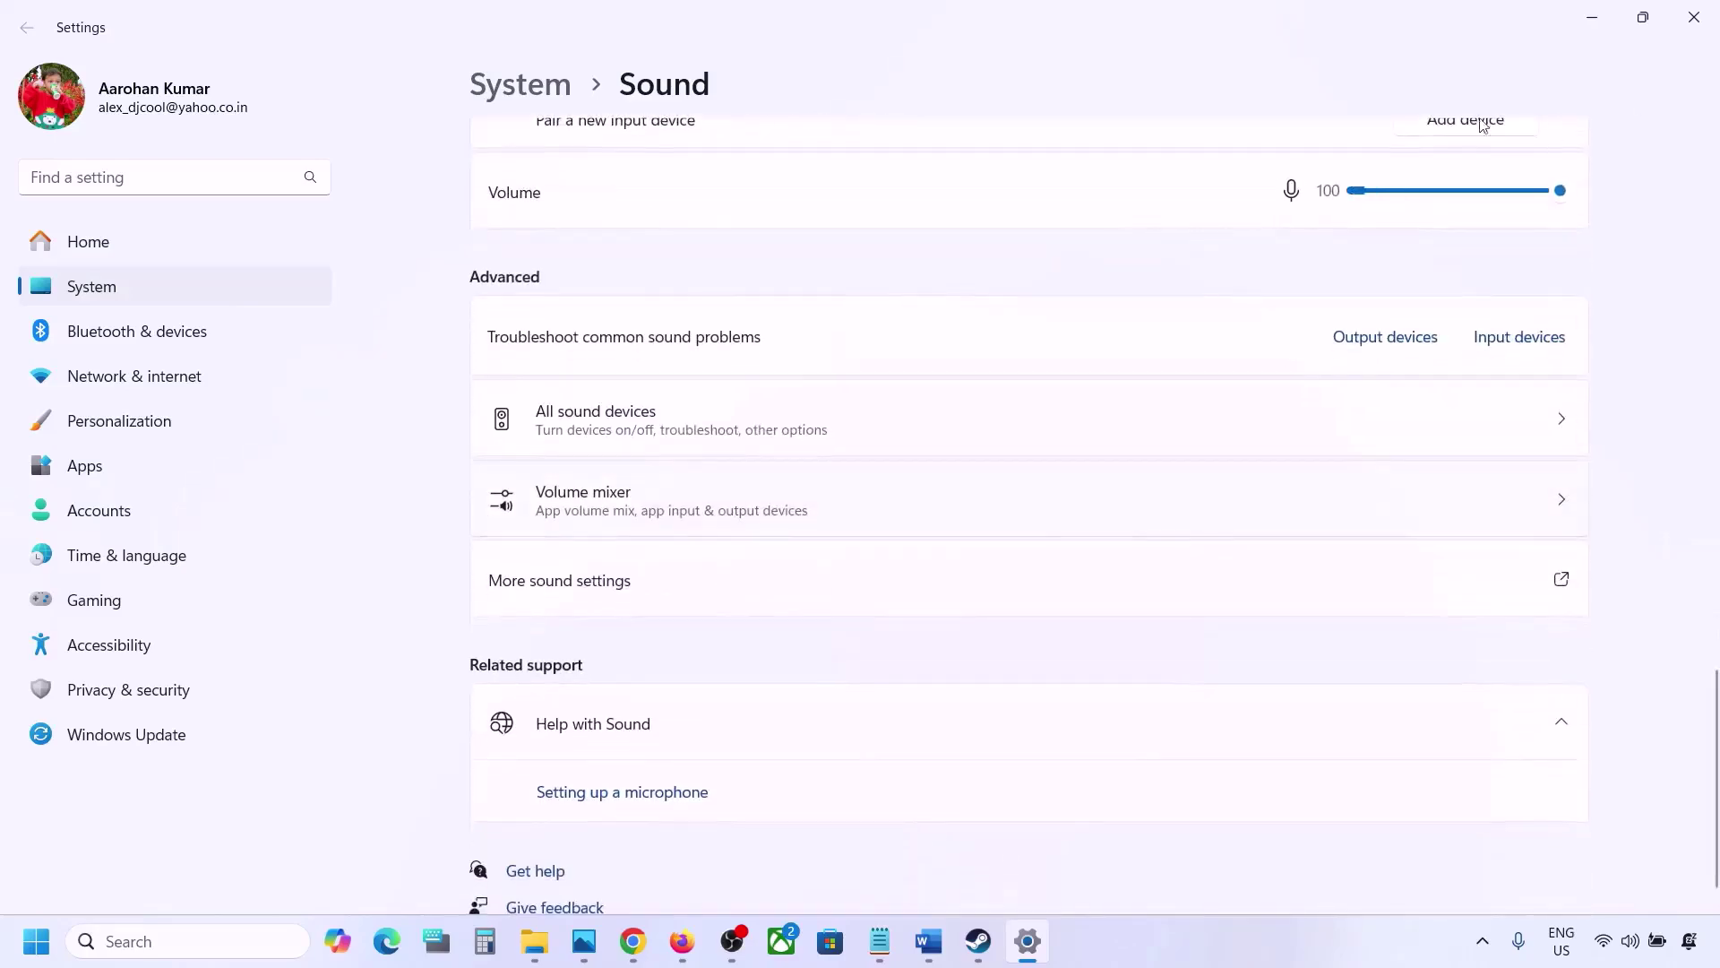
{"action": "left_click", "coordinate": [1694, 17]}
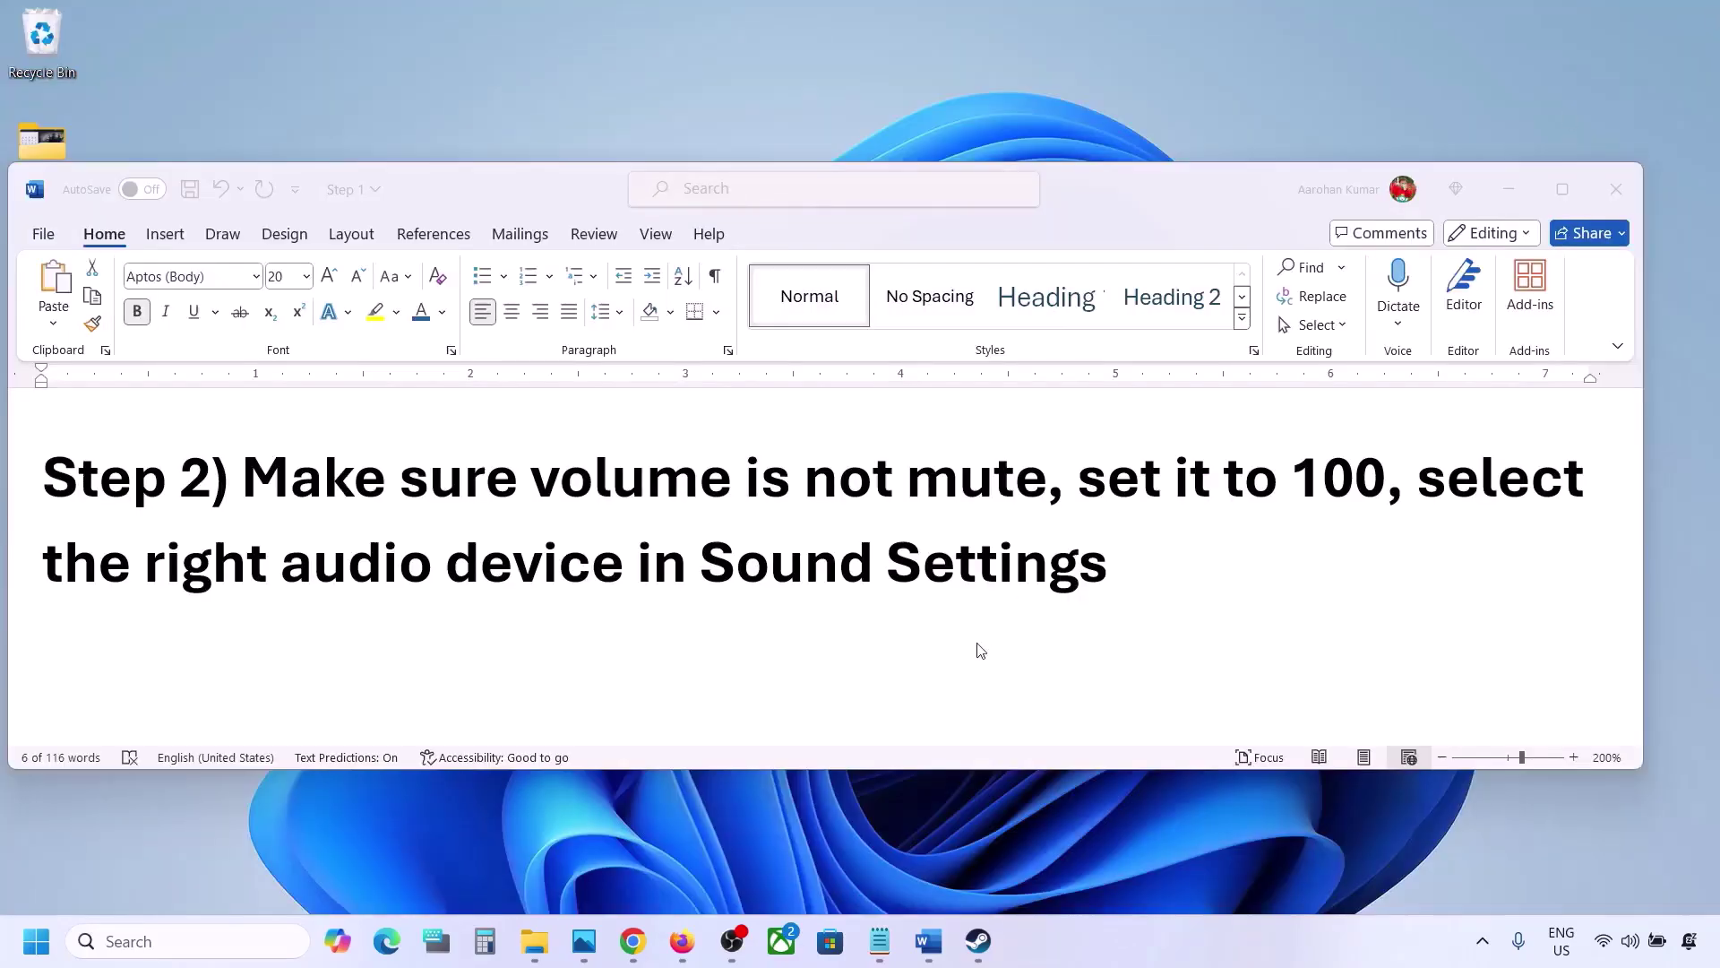
Step: Go to Step 3 in the Word document and highlight "Restart the game" and "Restart PC"
{"action": "scroll", "coordinate": [793, 626], "scroll_direction": "down", "scroll_amount": 3}
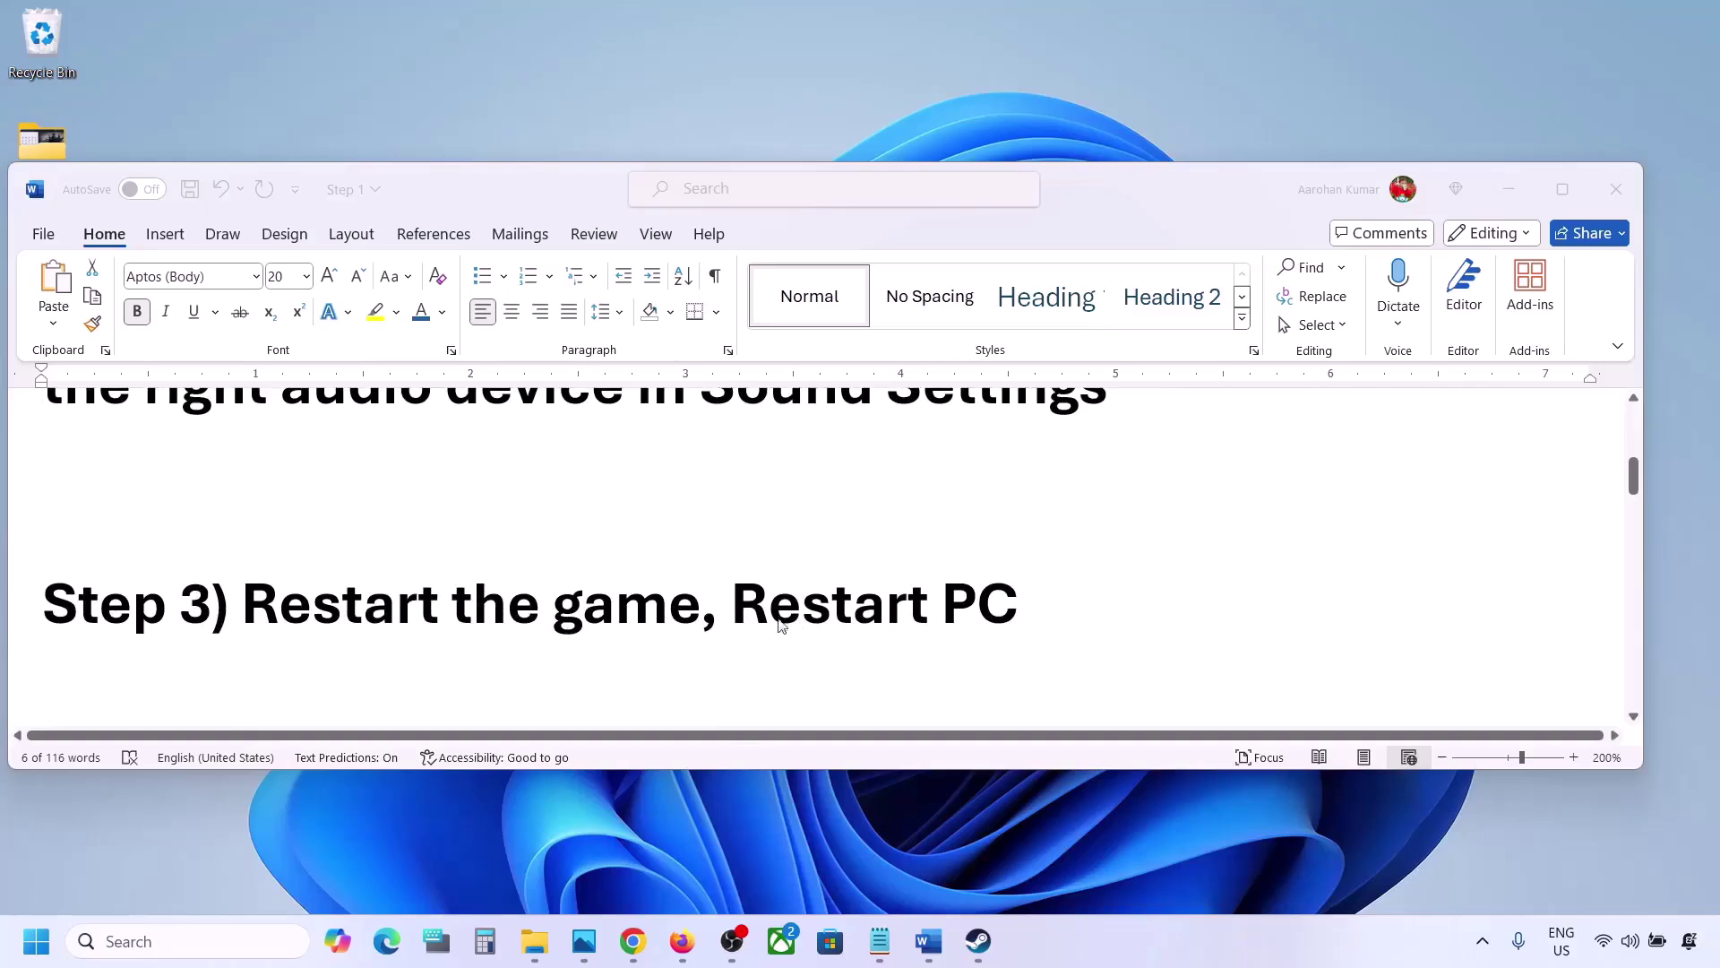
{"action": "double_click", "coordinate": [309, 603]}
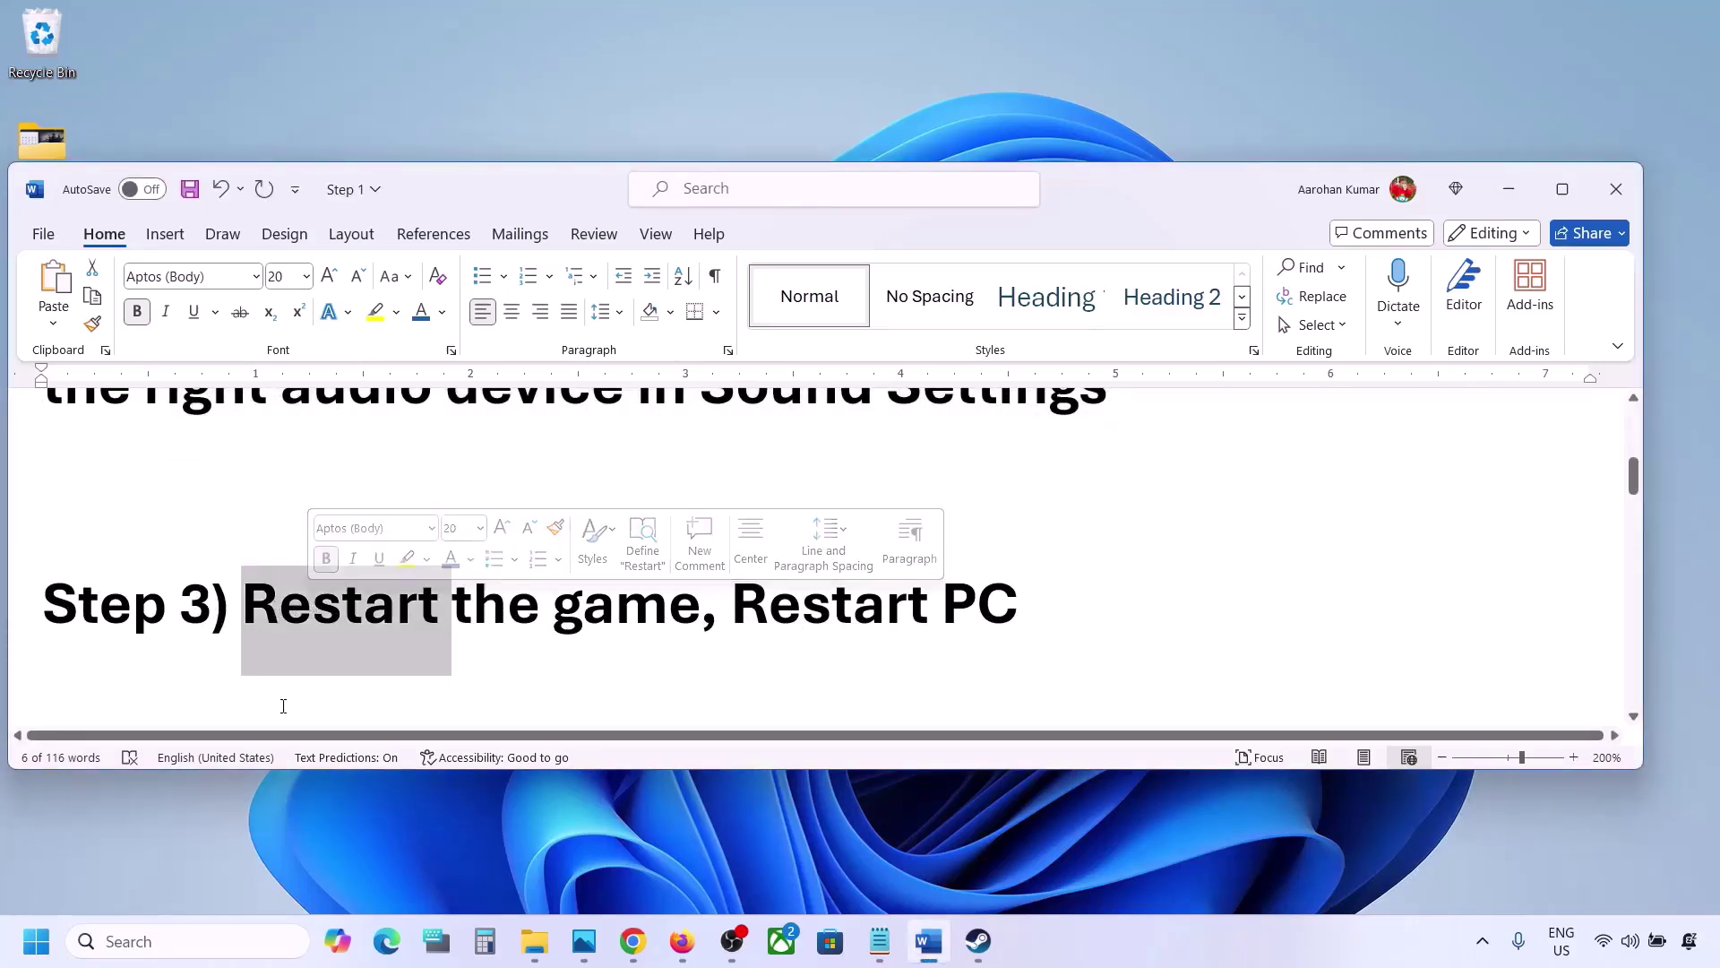
{"action": "left_click", "coordinate": [472, 603]}
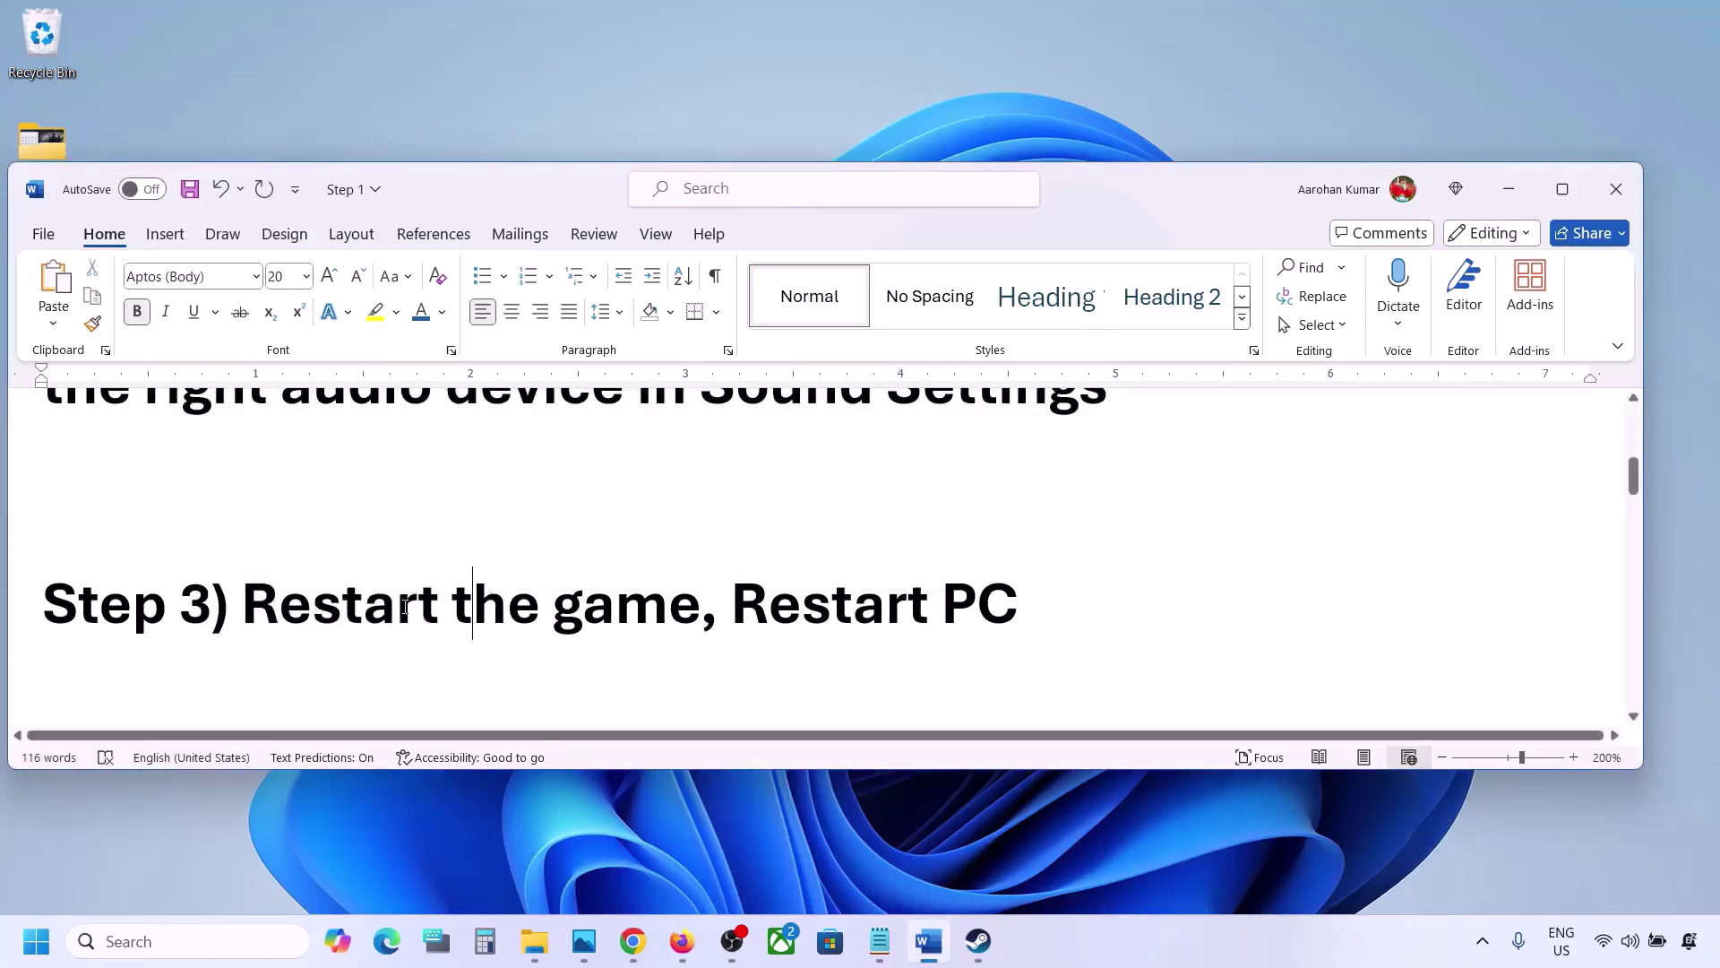
{"action": "left_click_drag", "start_coordinate": [305, 612], "coordinate": [570, 582]}
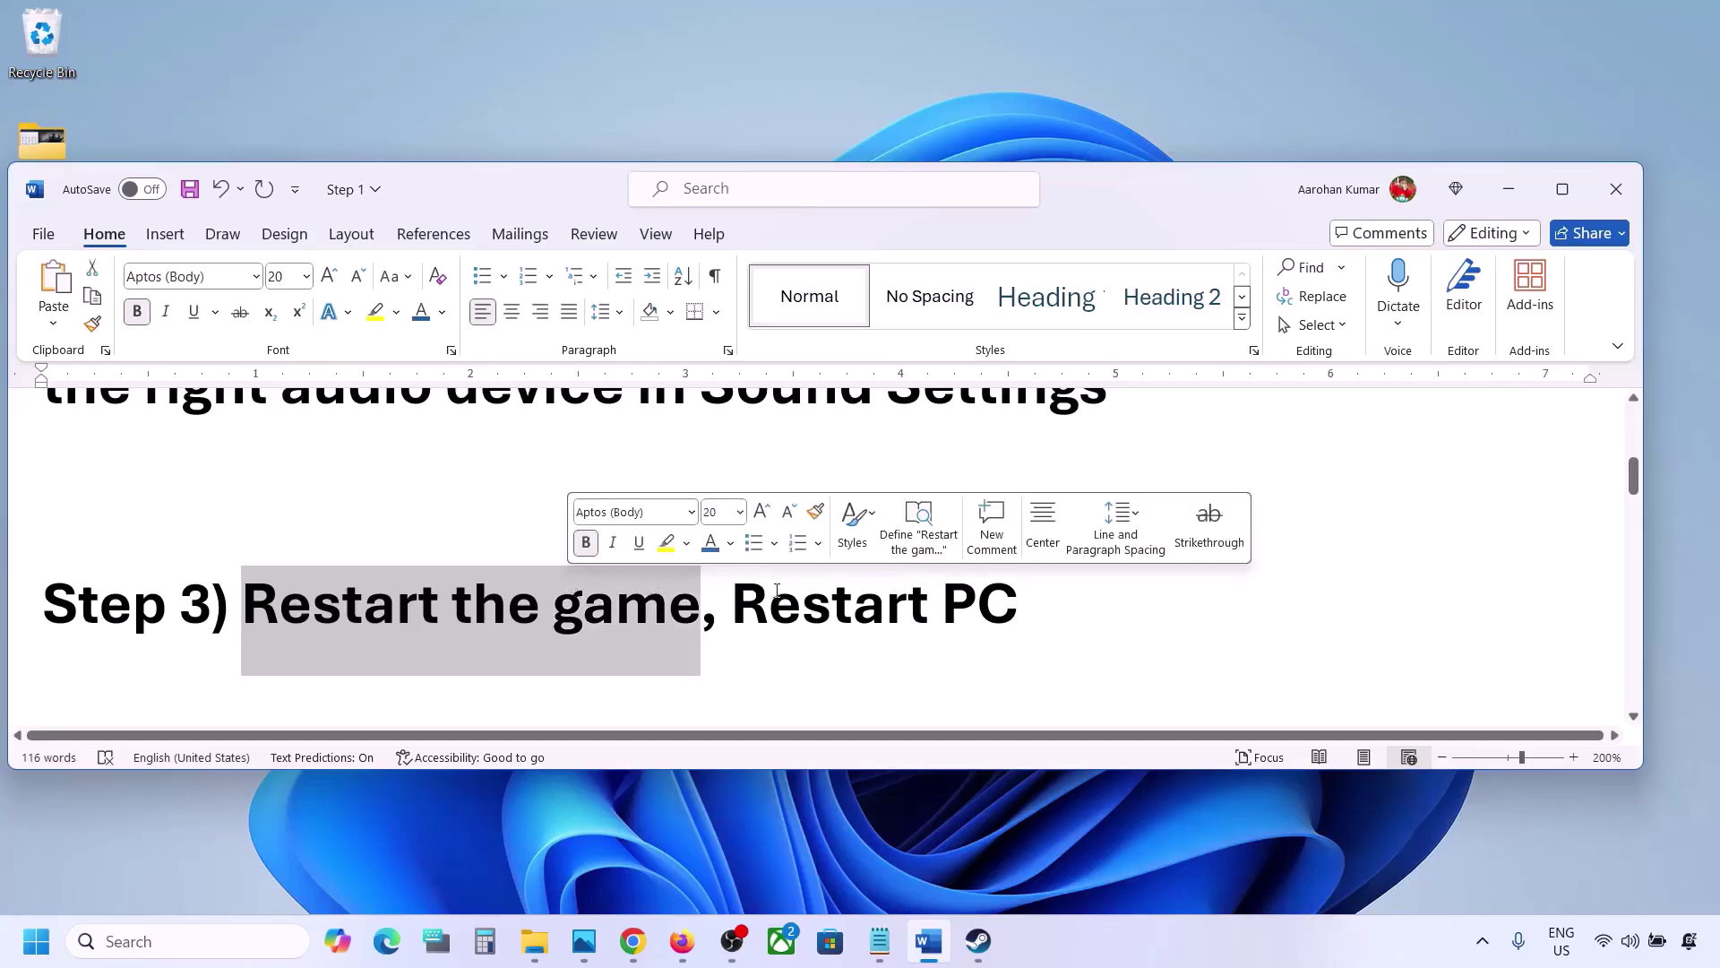
{"action": "left_click_drag", "start_coordinate": [731, 603], "coordinate": [1020, 593]}
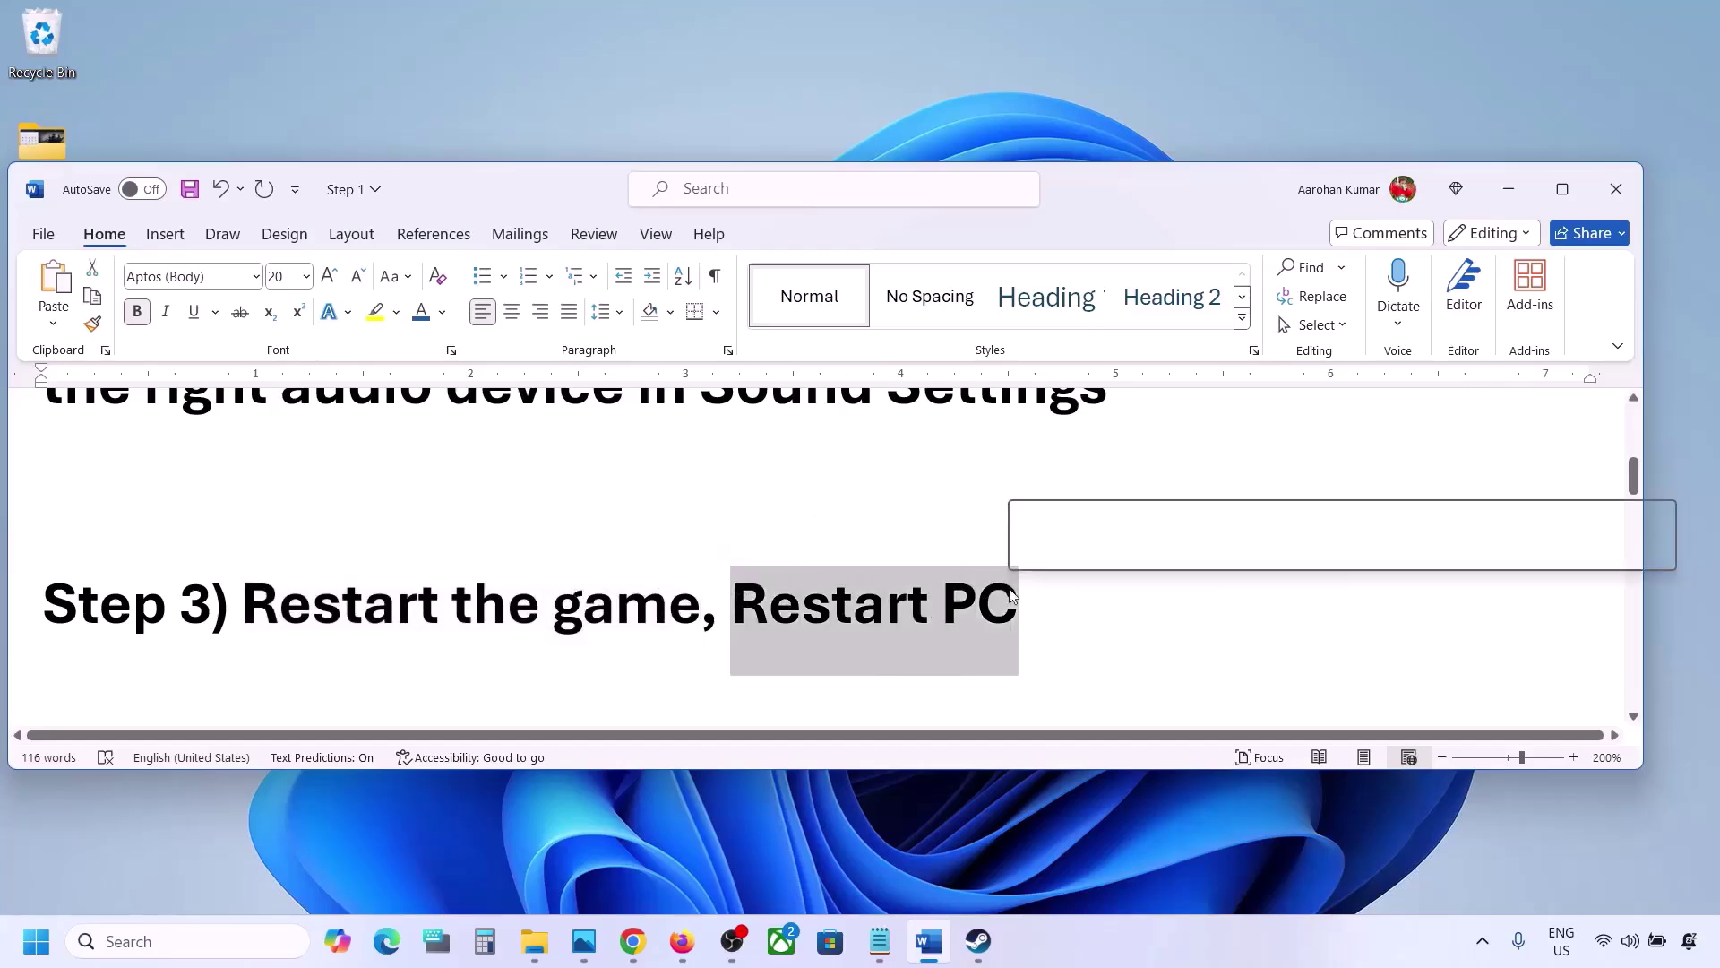
Step: Go to Step 4 in the document and highlight the instruction on setting the sound sample rate
{"action": "scroll", "coordinate": [542, 589], "scroll_direction": "down", "scroll_amount": 3}
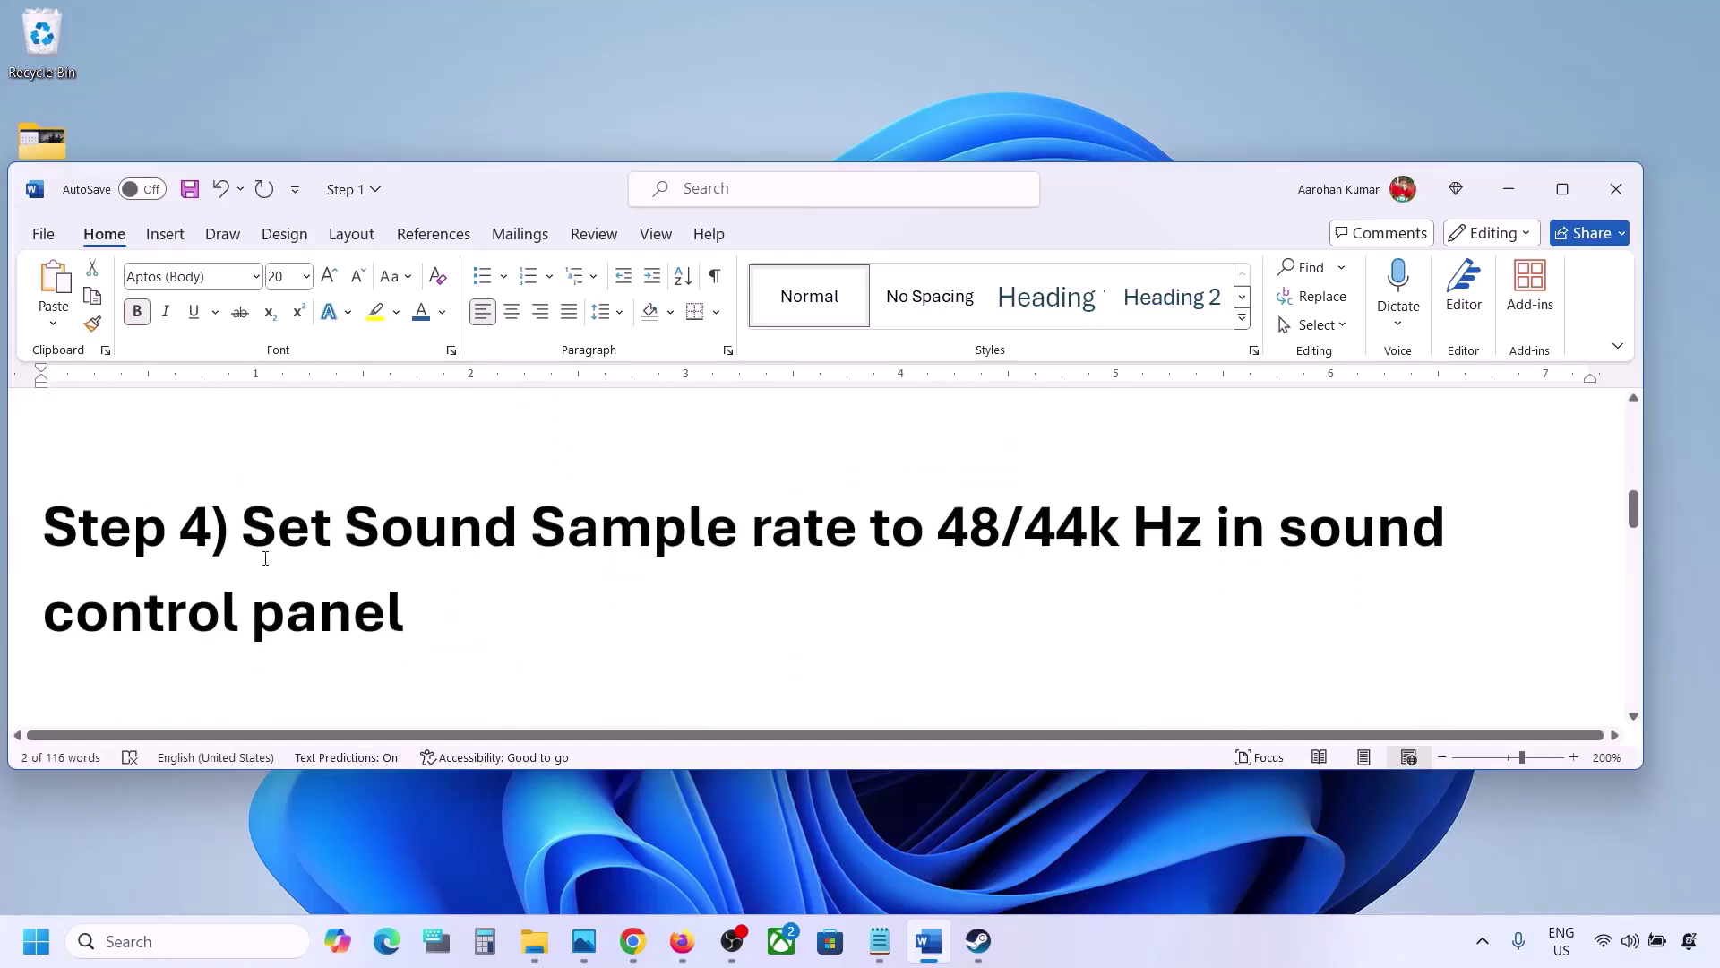
{"action": "left_click_drag", "start_coordinate": [251, 528], "coordinate": [1100, 537]}
{"action": "left_click", "coordinate": [1099, 537]}
Step: Open Control Panel, go to Hardware and Sound, and open the Sound dialog with the playback devices
{"action": "left_click", "coordinate": [117, 941]}
{"action": "type", "text": "control"}
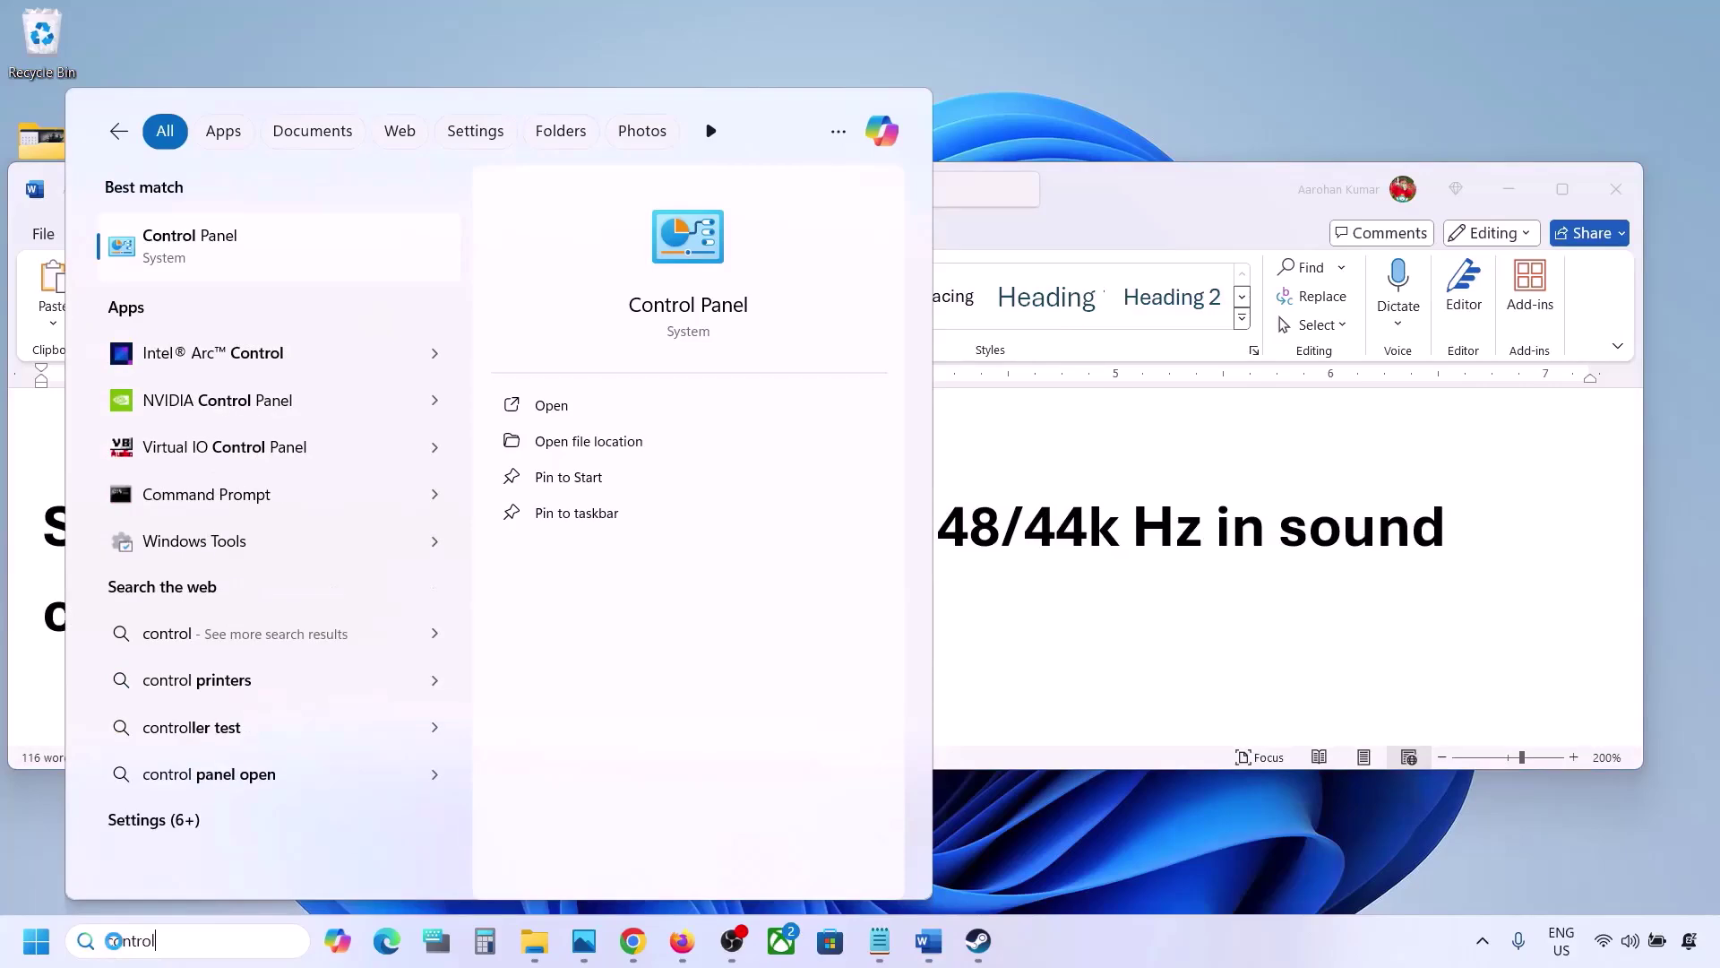
{"action": "key", "text": "Return"}
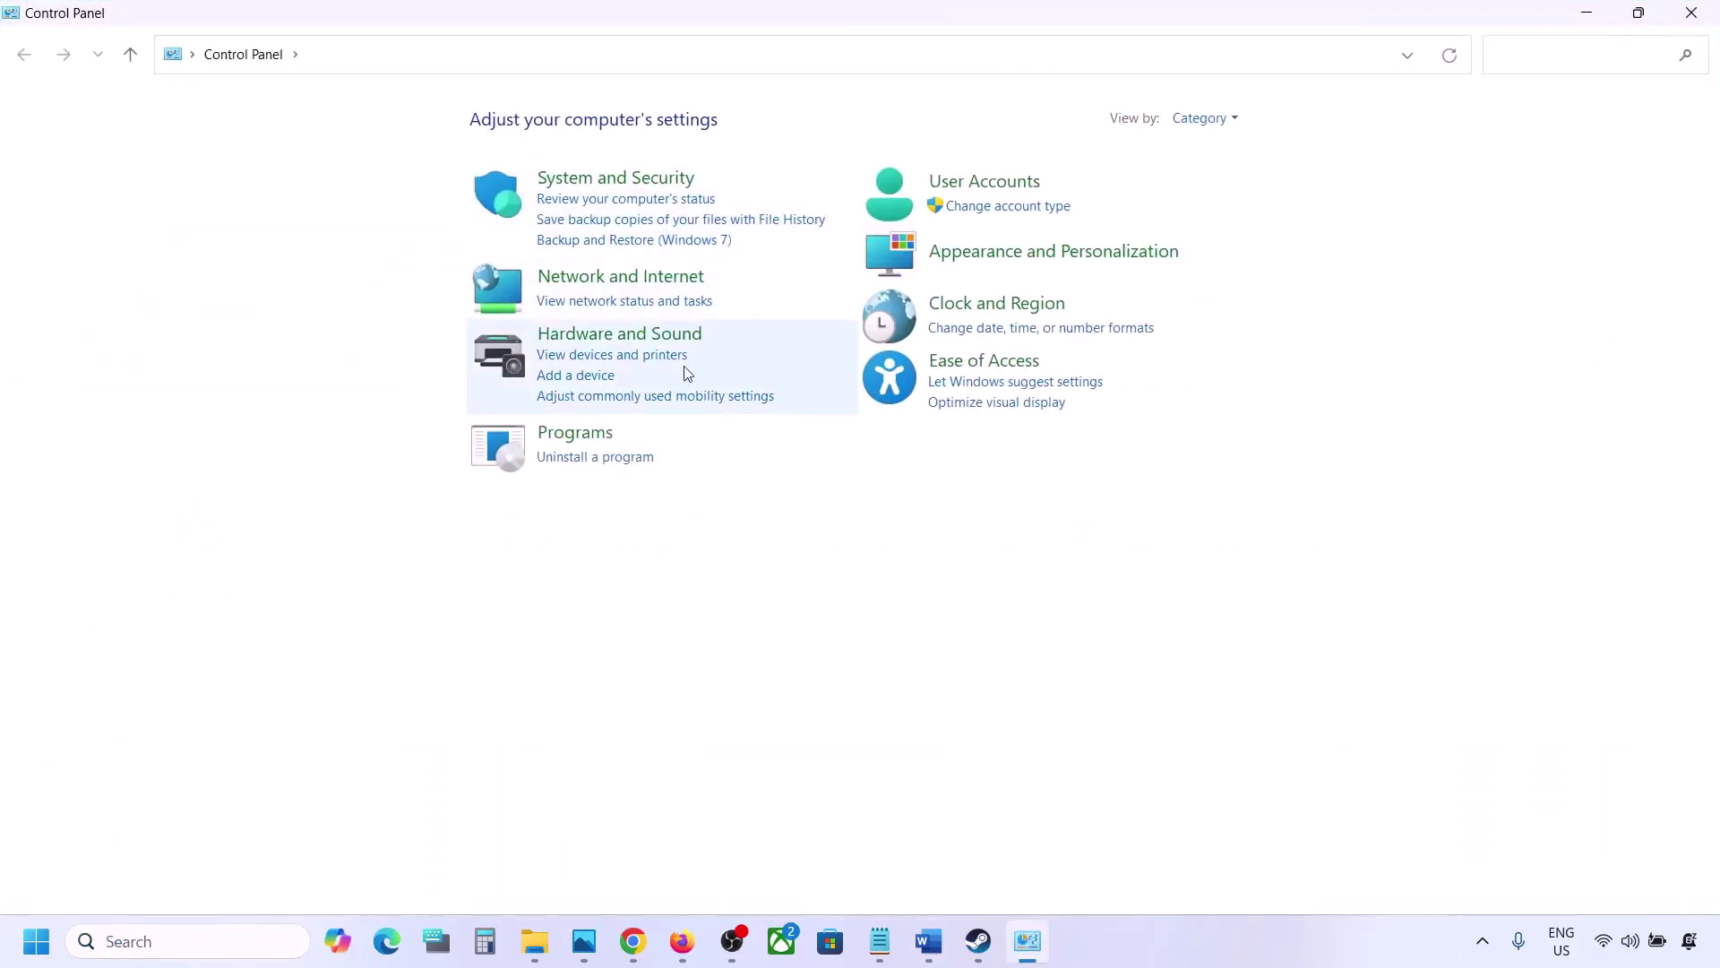
{"action": "left_click", "coordinate": [627, 336]}
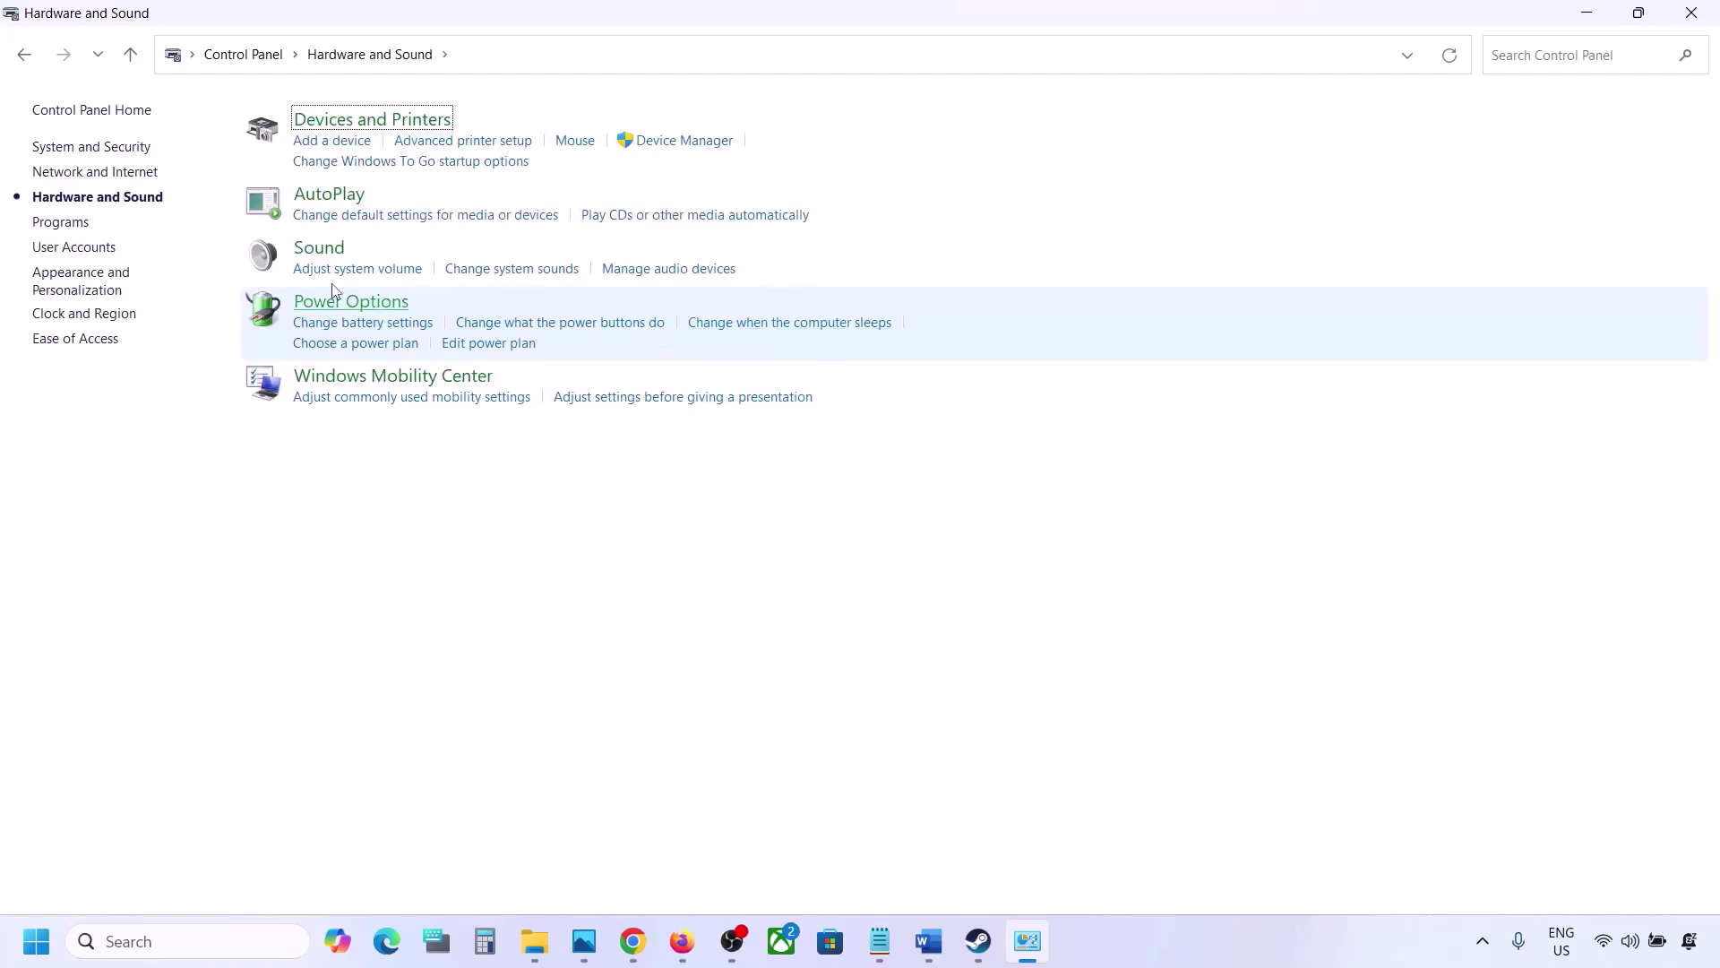
{"action": "left_click", "coordinate": [315, 249]}
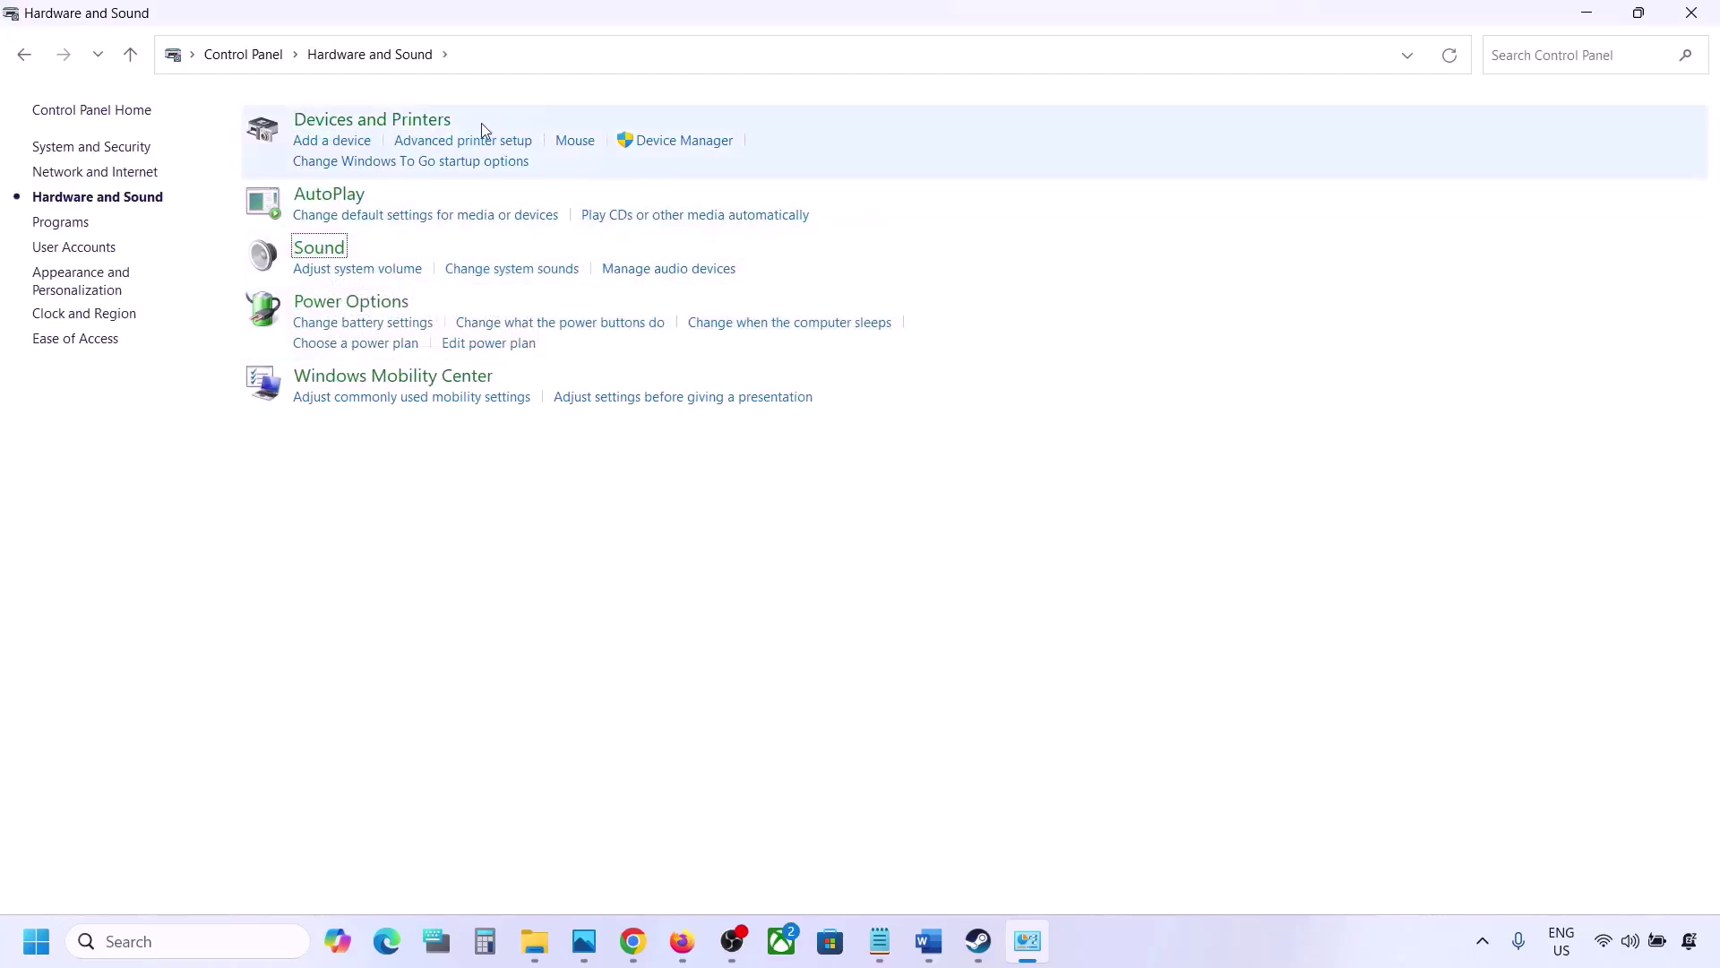
{"action": "left_click_drag", "start_coordinate": [334, 99], "coordinate": [776, 224]}
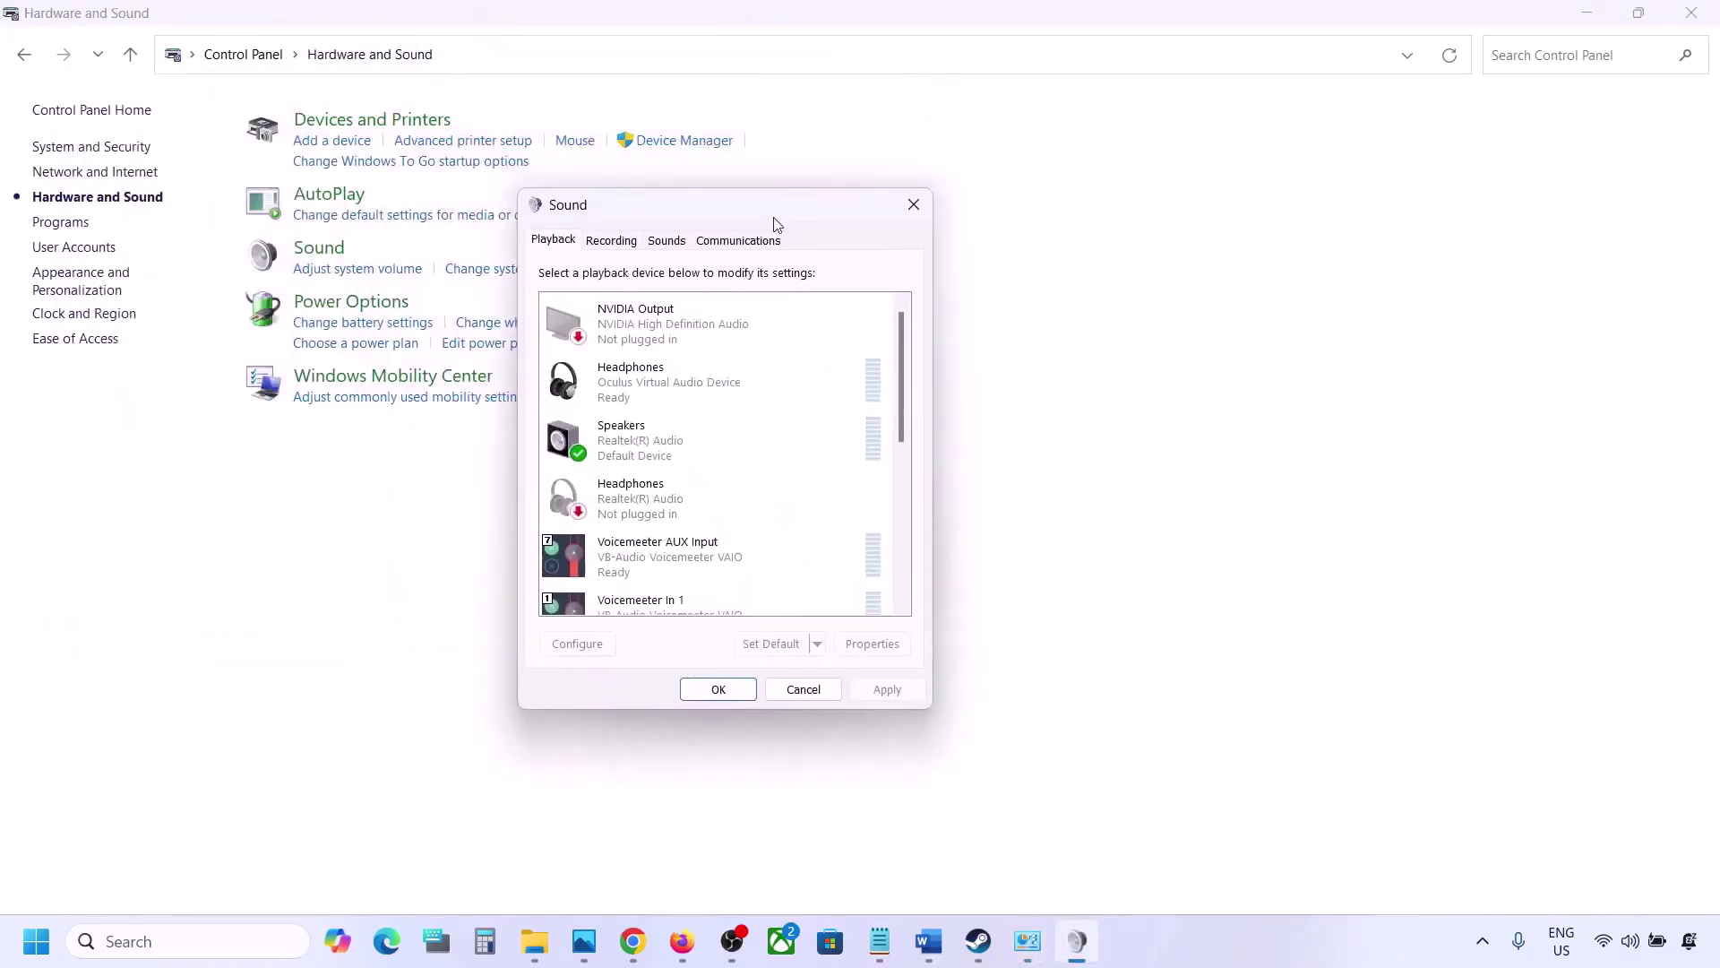
{"action": "left_click", "coordinate": [931, 941]}
{"action": "left_click", "coordinate": [943, 939]}
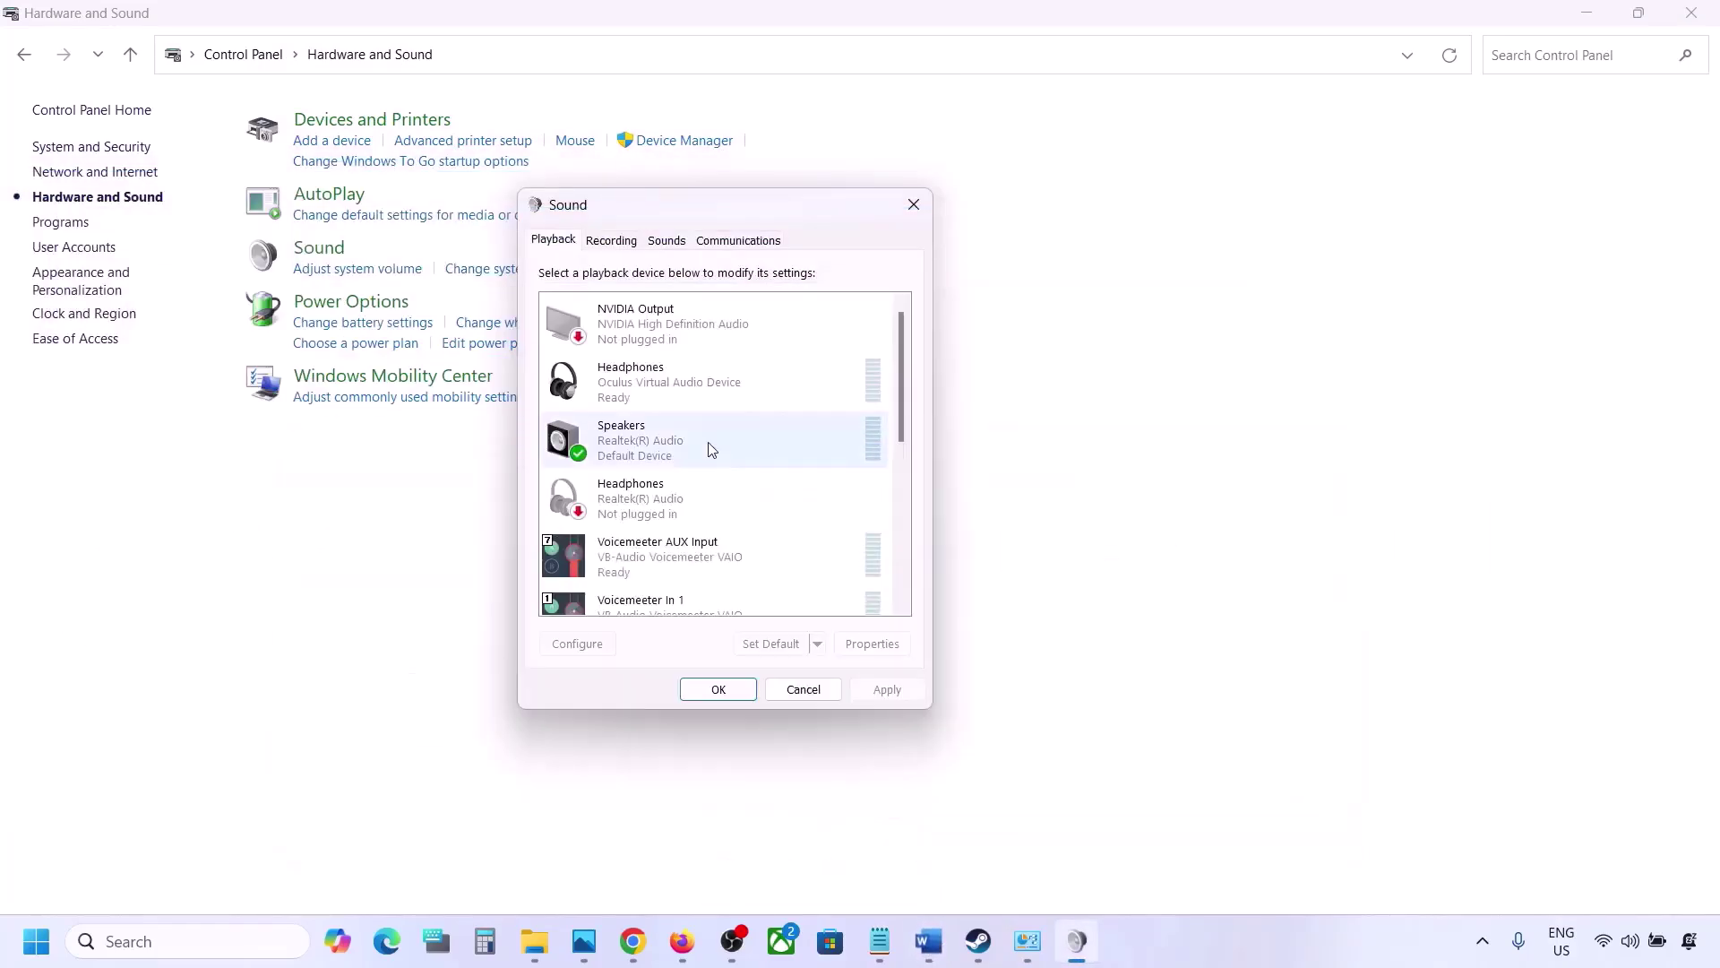
Step: Open the properties of the Realtek(R) Audio Speakers and check the default format choices in the advanced settings
{"action": "left_click", "coordinate": [636, 448]}
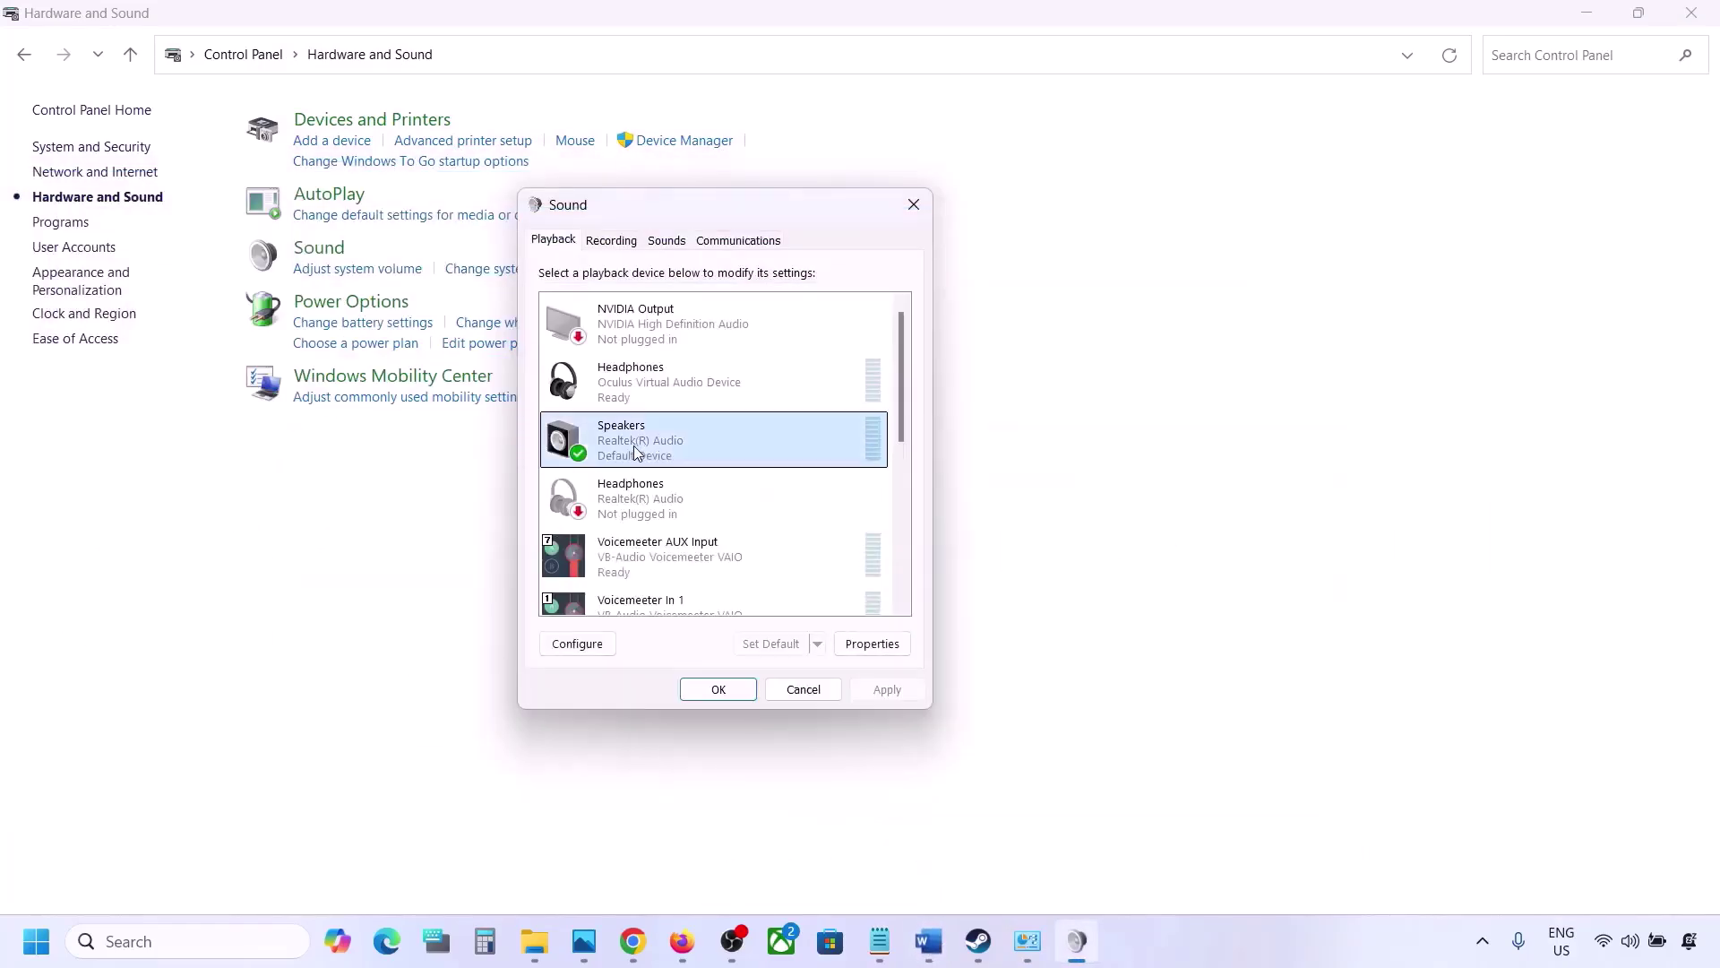
{"action": "right_click", "coordinate": [728, 455]}
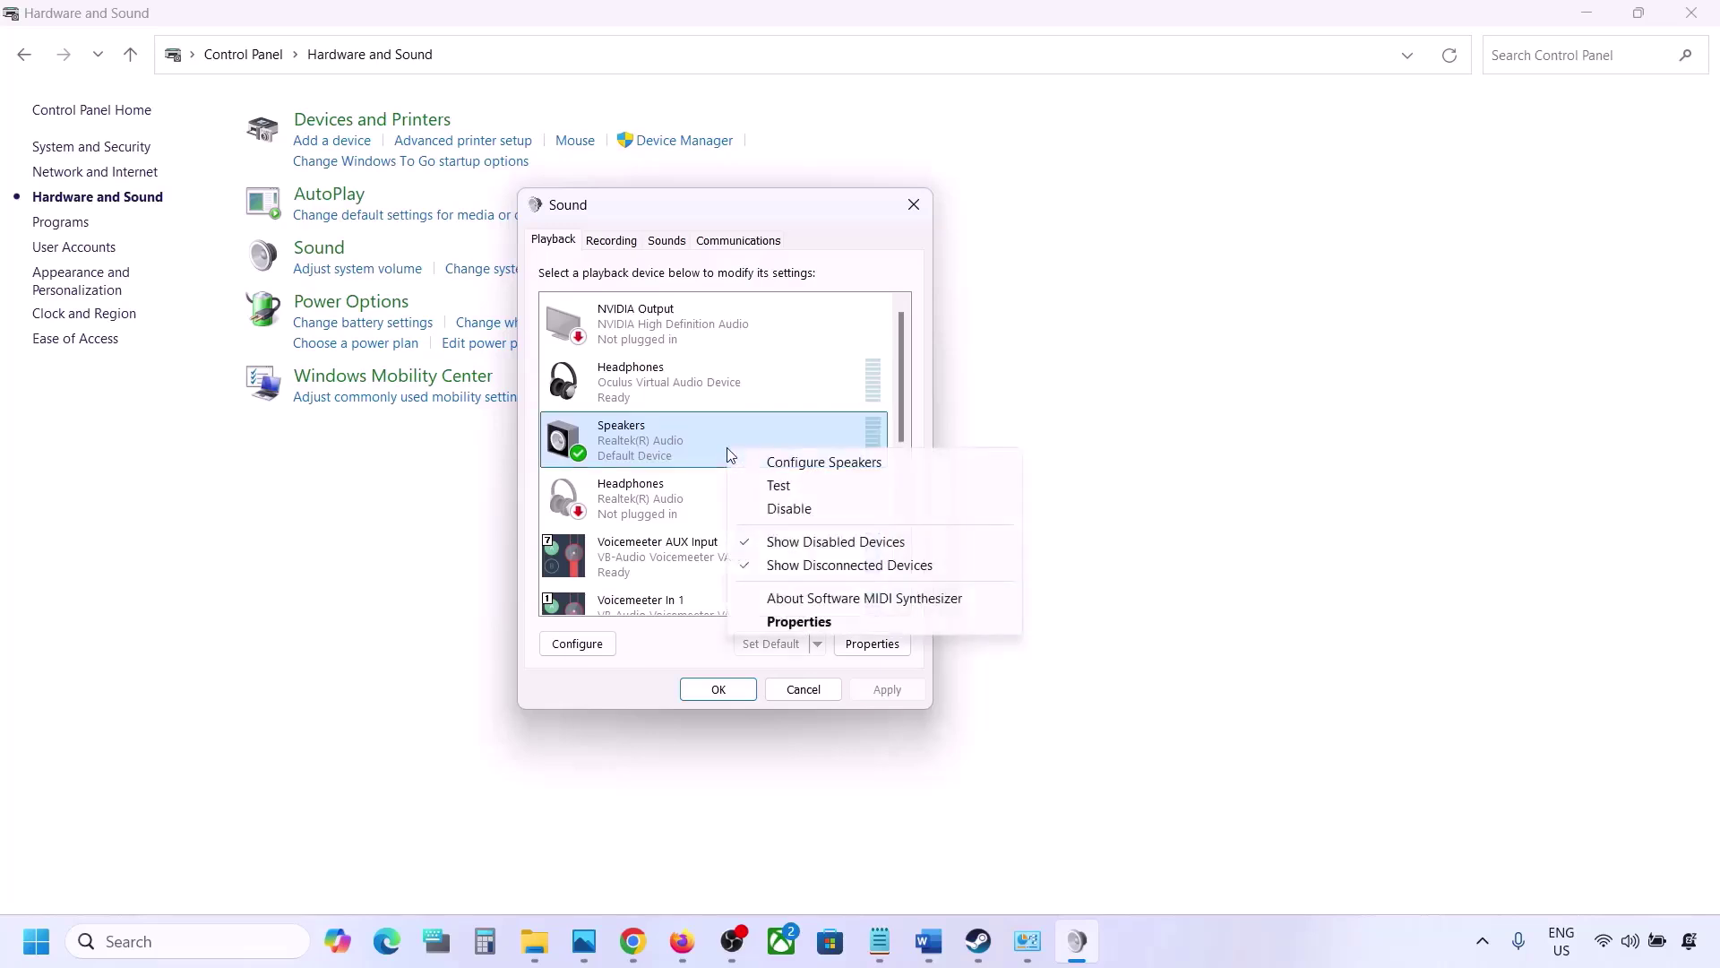
{"action": "left_click", "coordinate": [800, 622]}
{"action": "left_click_drag", "start_coordinate": [768, 287], "coordinate": [861, 207]}
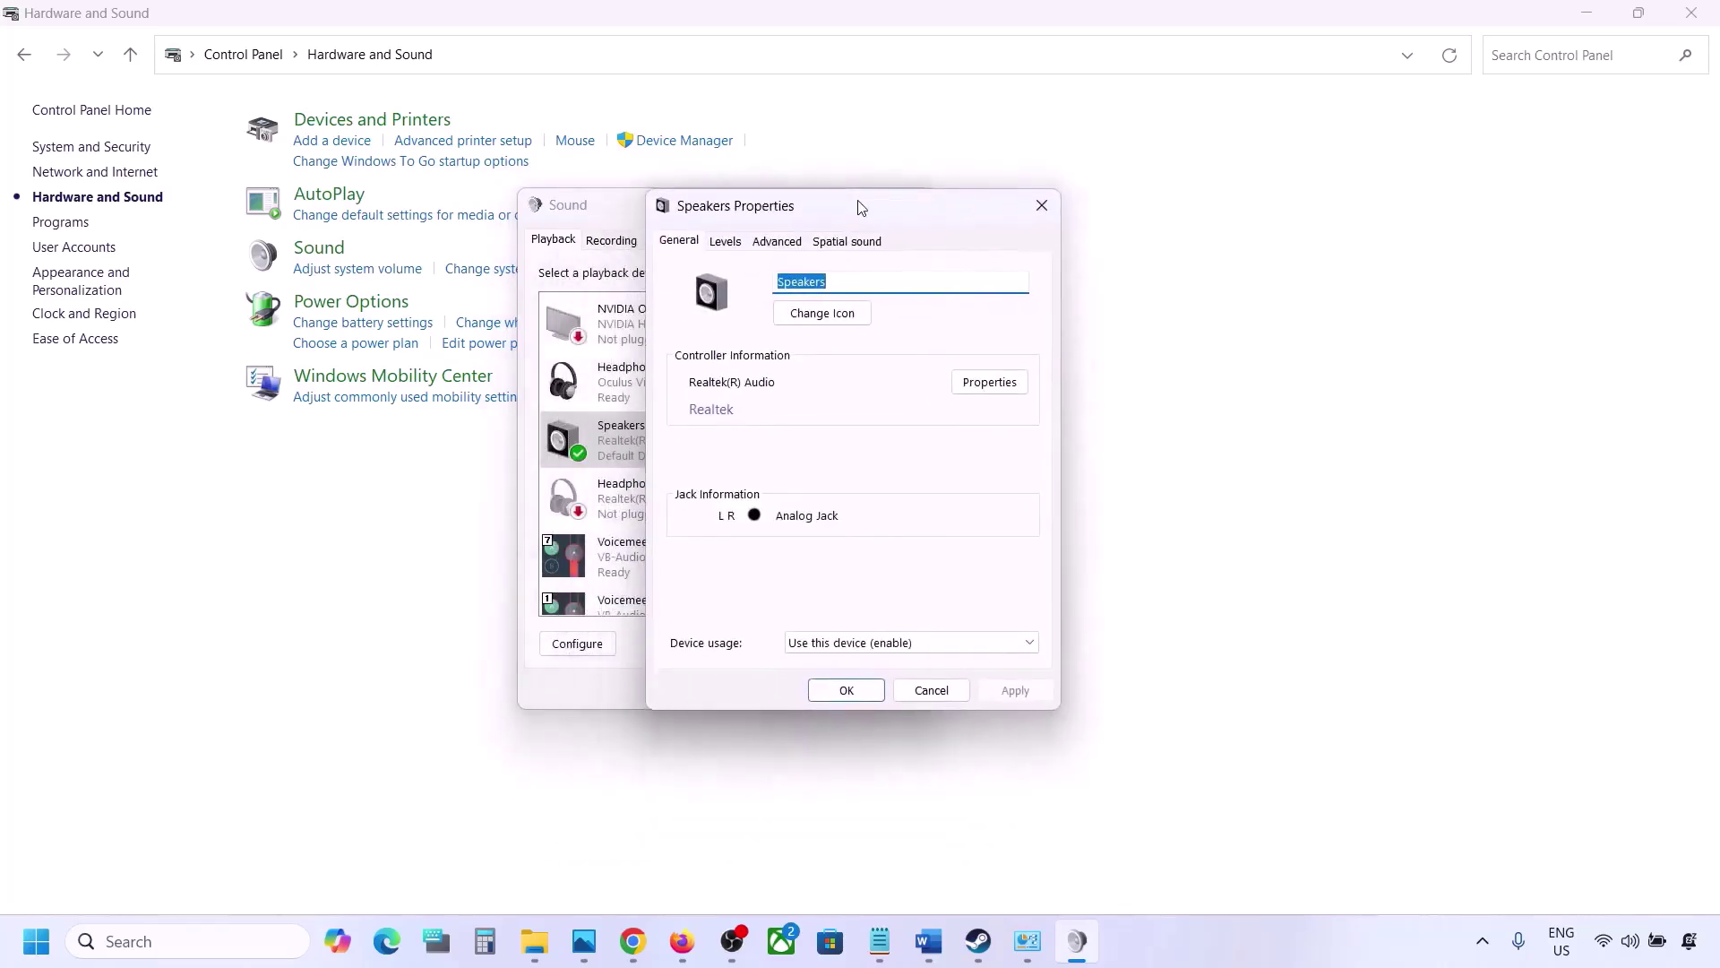
{"action": "left_click", "coordinate": [775, 243]}
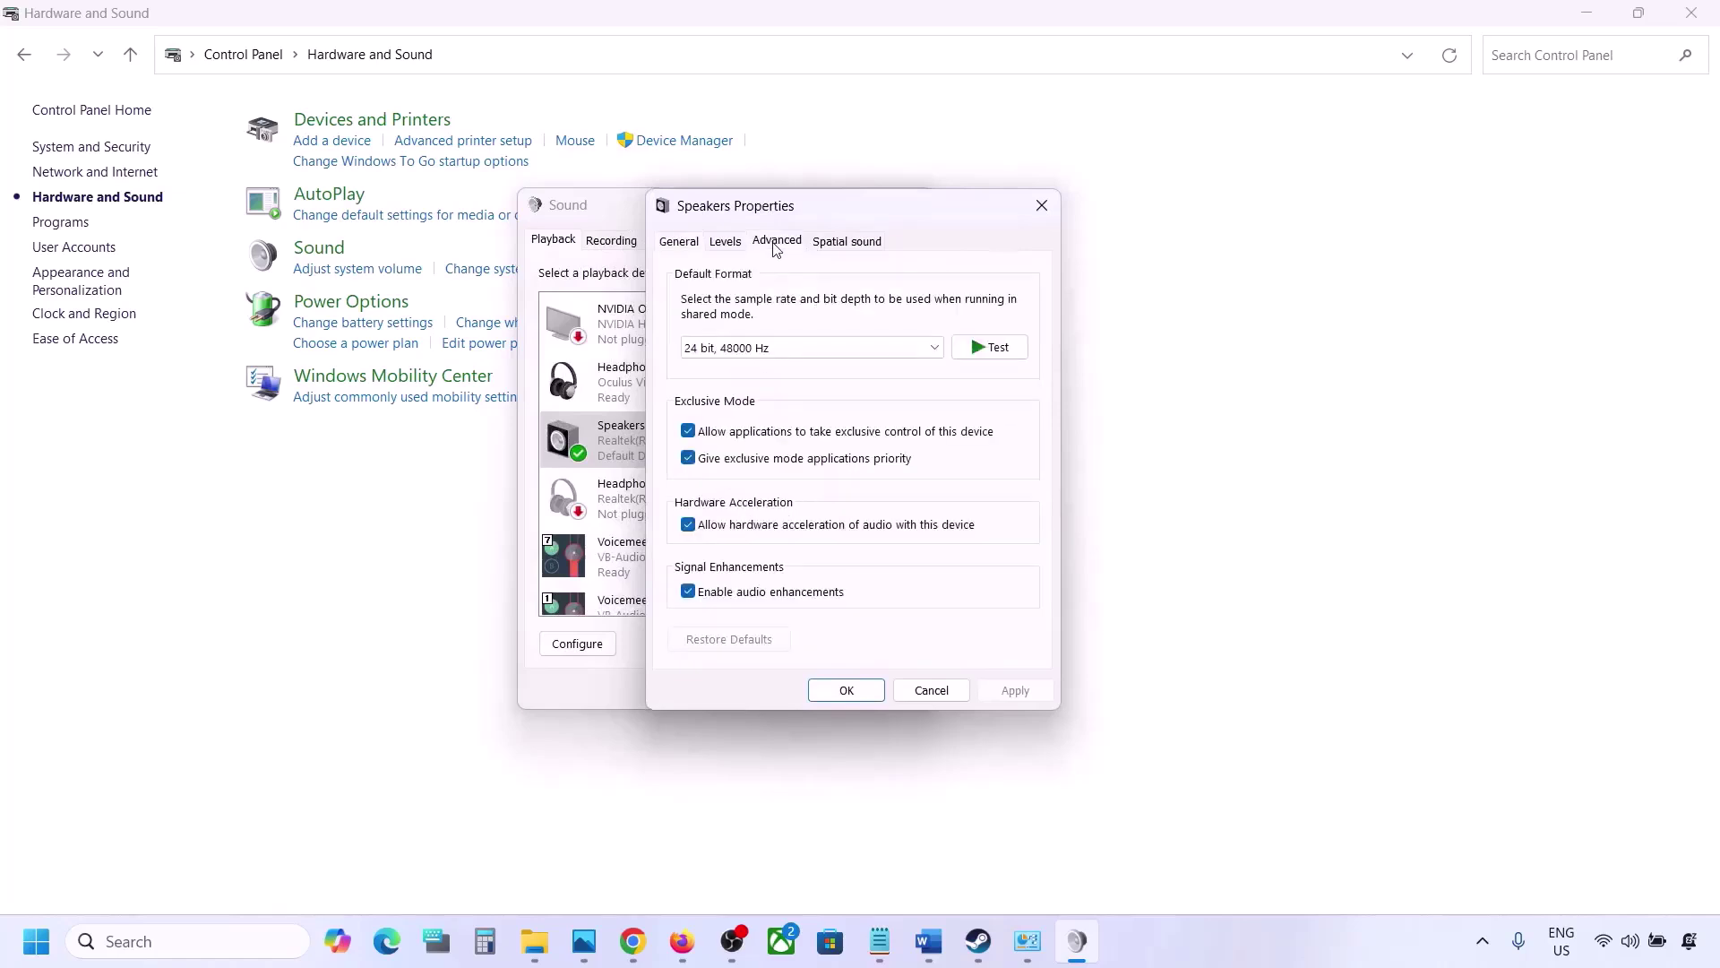
{"action": "left_click", "coordinate": [933, 351]}
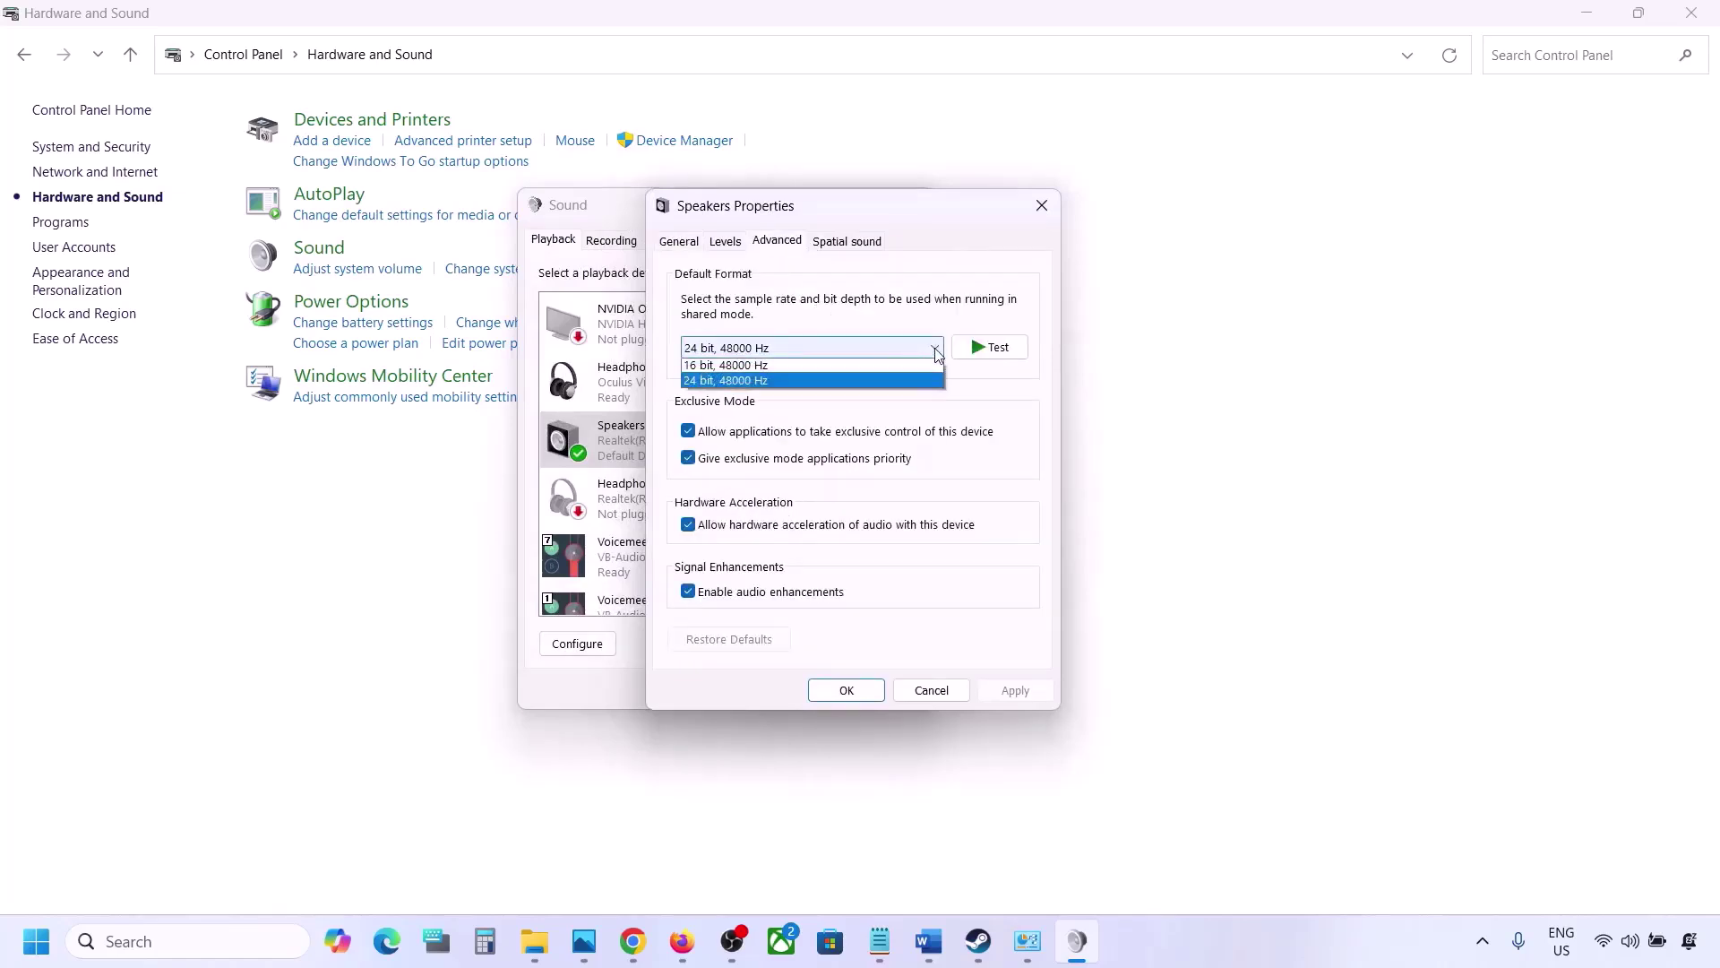
{"action": "left_click", "coordinate": [1005, 433]}
Step: Switch to the Word document, highlight "48/44k" in Step 4, and minimize the document
{"action": "left_click", "coordinate": [939, 951]}
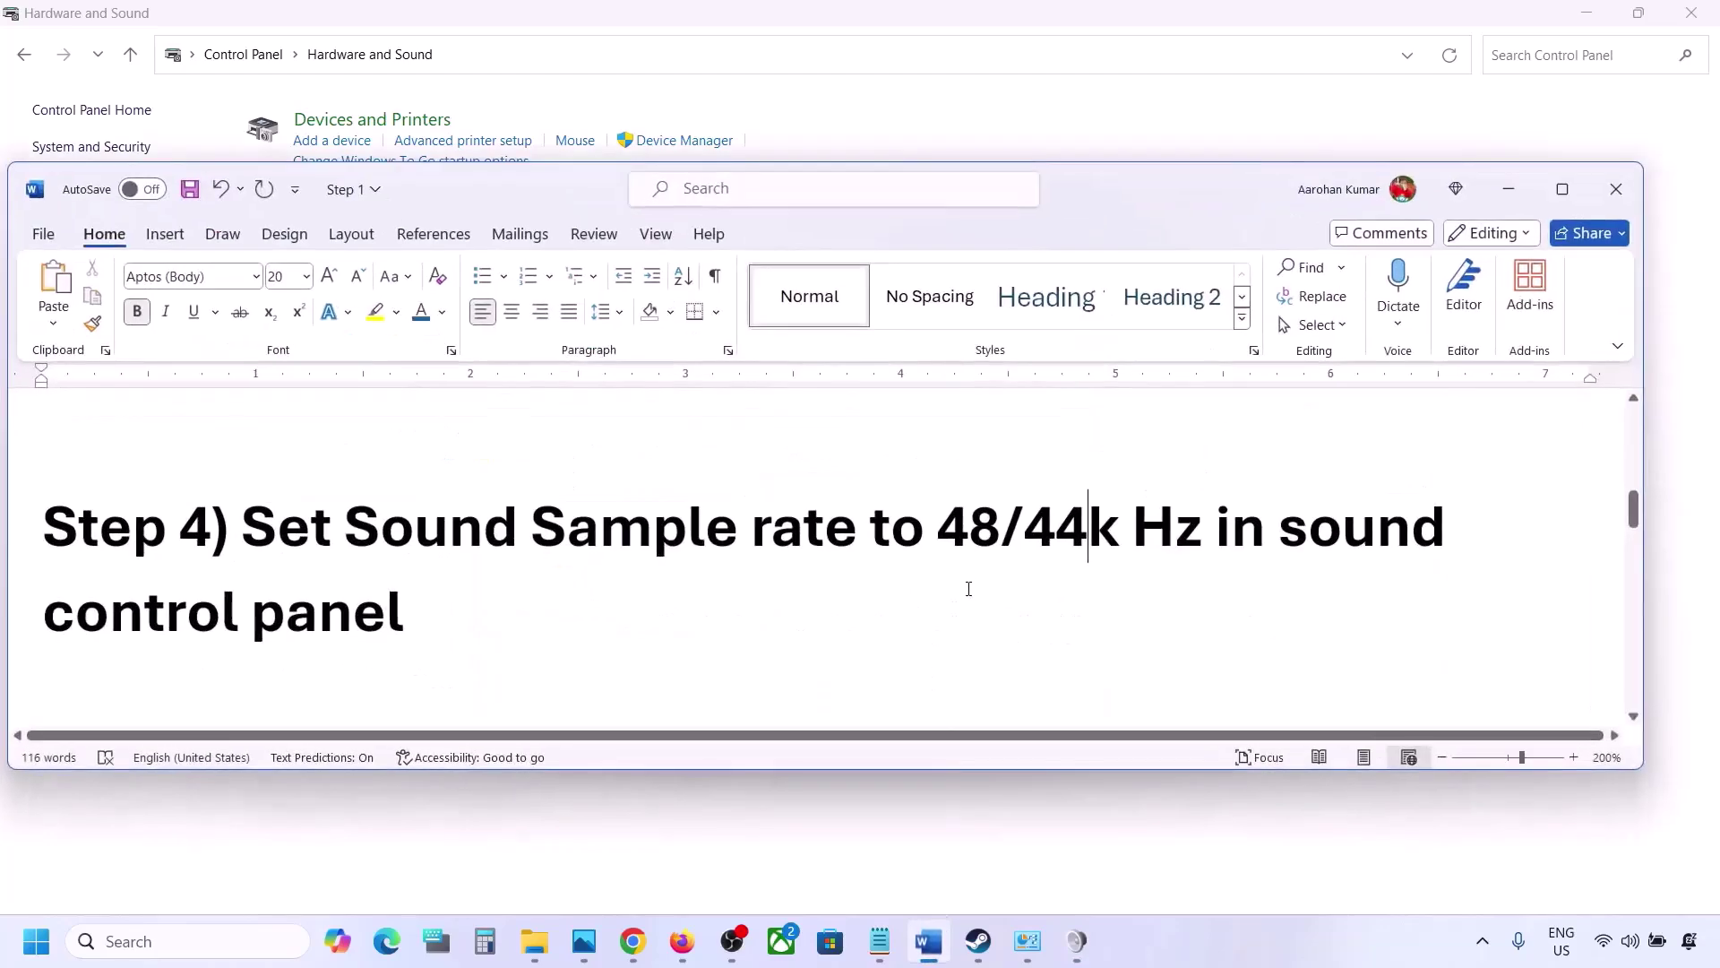
{"action": "left_click_drag", "start_coordinate": [948, 537], "coordinate": [1131, 537]}
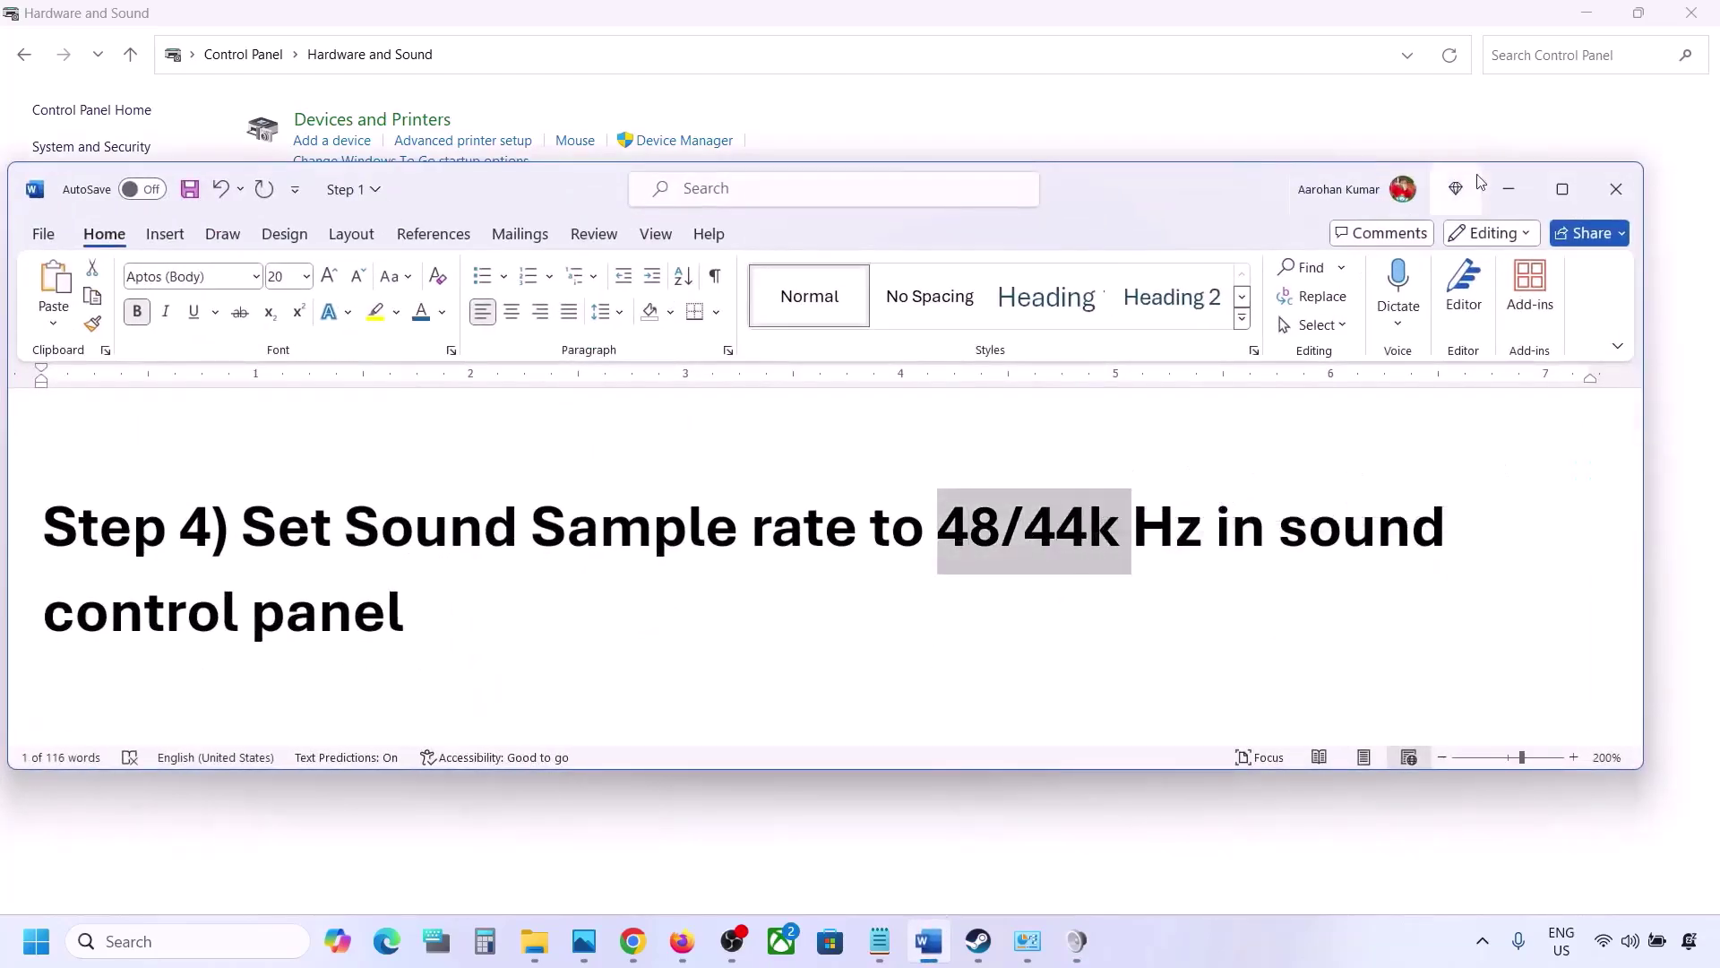
{"action": "left_click", "coordinate": [1509, 189]}
Step: Set the Speakers' default format to 24 bit, 44100 Hz and apply it even though the device is in use
{"action": "left_click", "coordinate": [826, 350]}
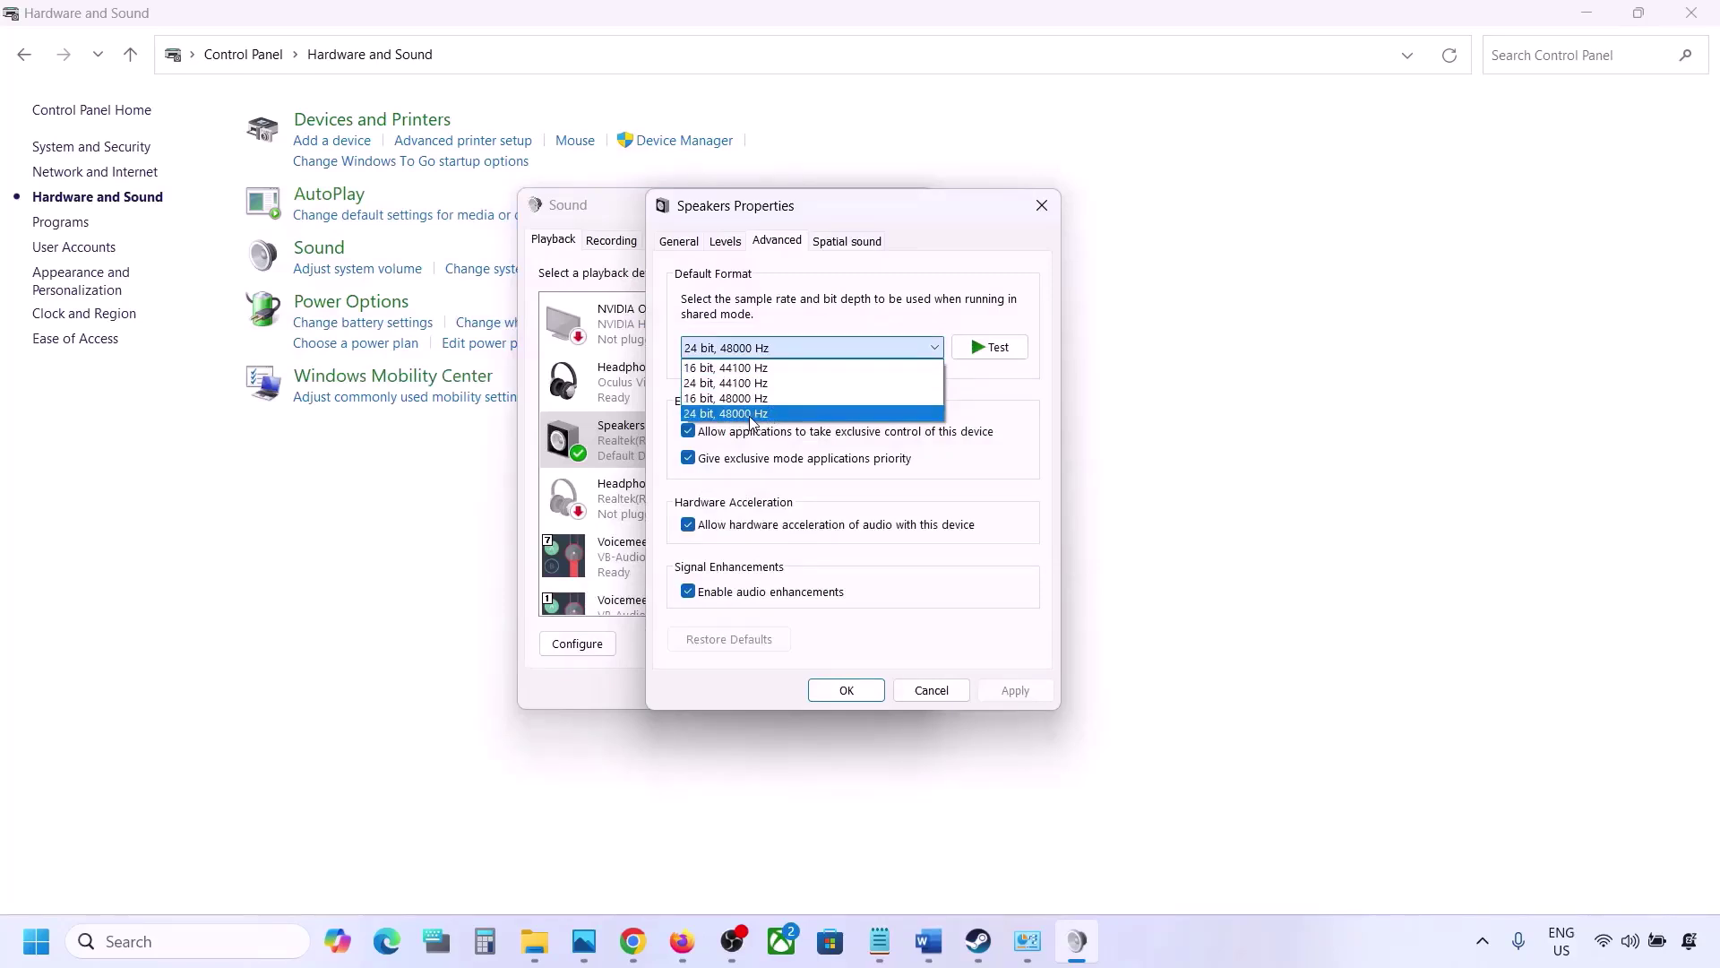
{"action": "left_click", "coordinate": [752, 414]}
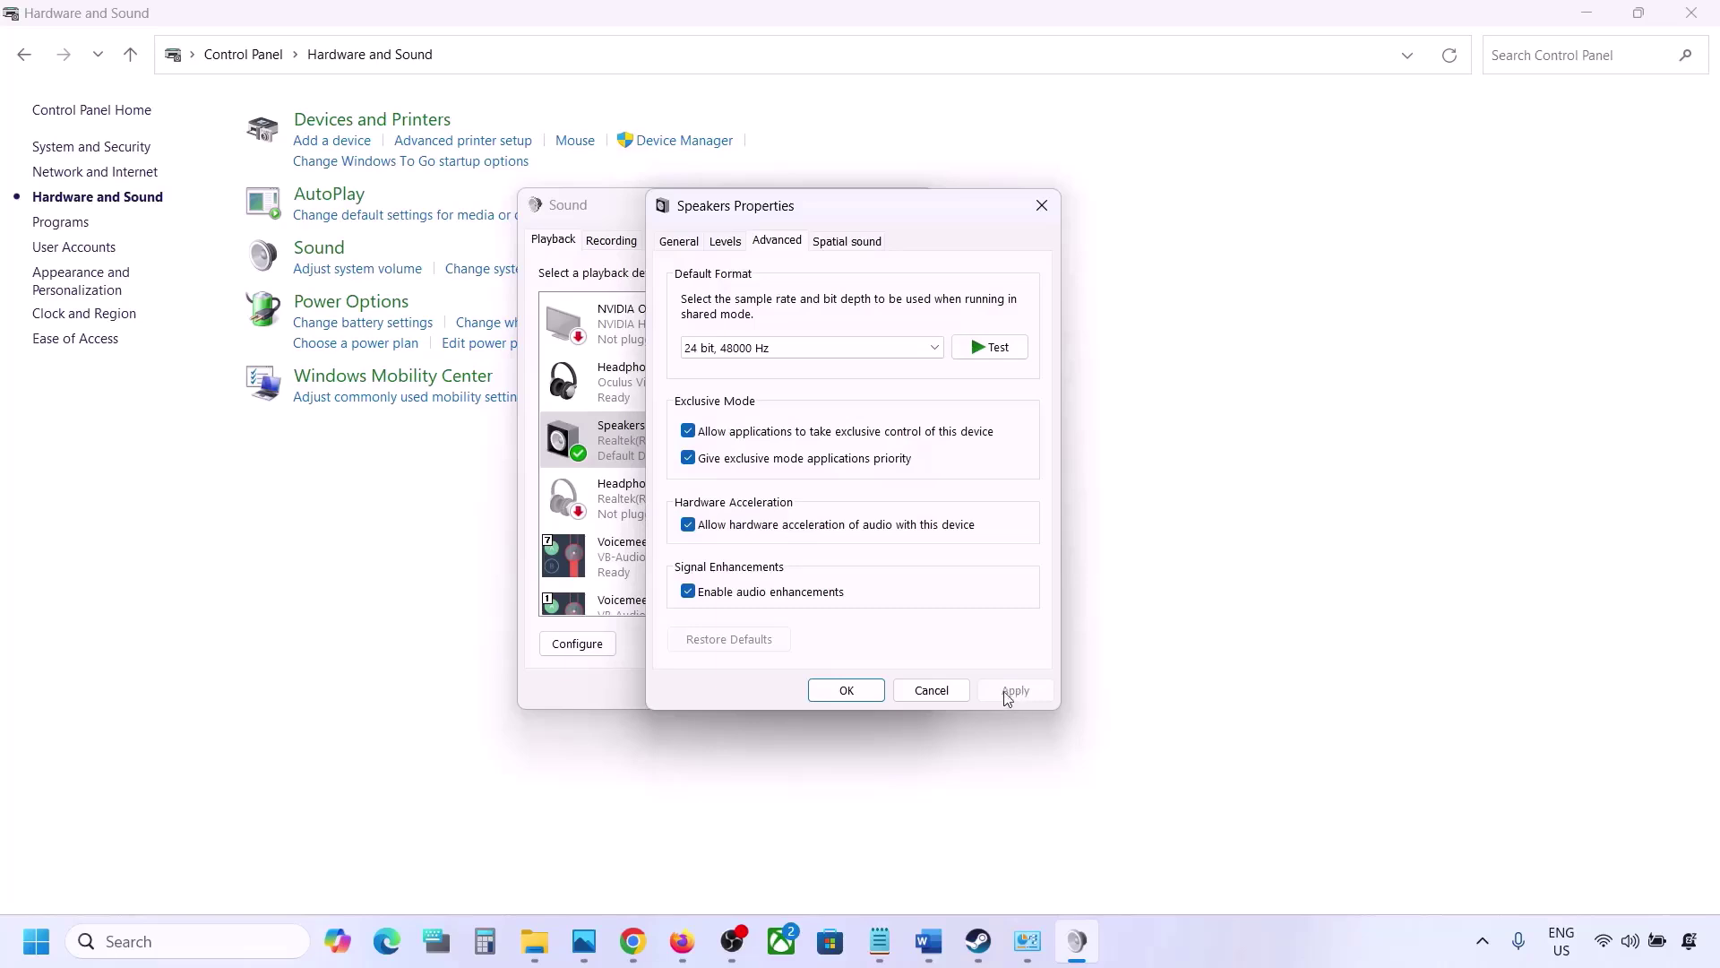
{"action": "left_click", "coordinate": [865, 354]}
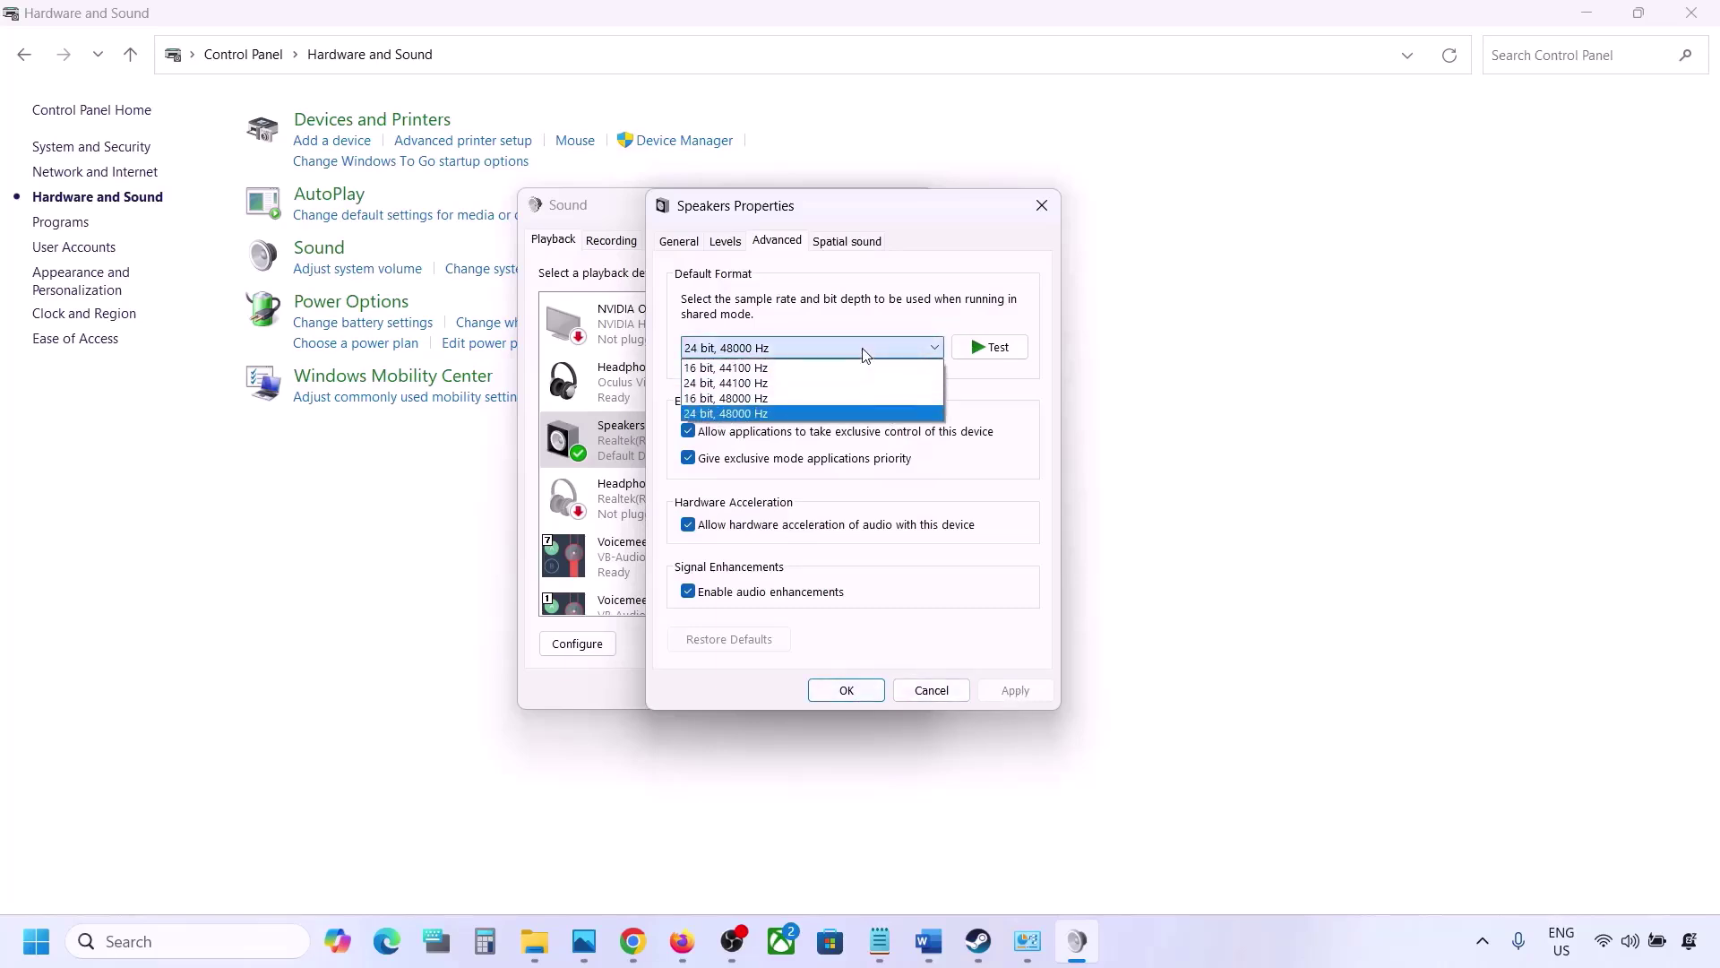
{"action": "left_click", "coordinate": [763, 383]}
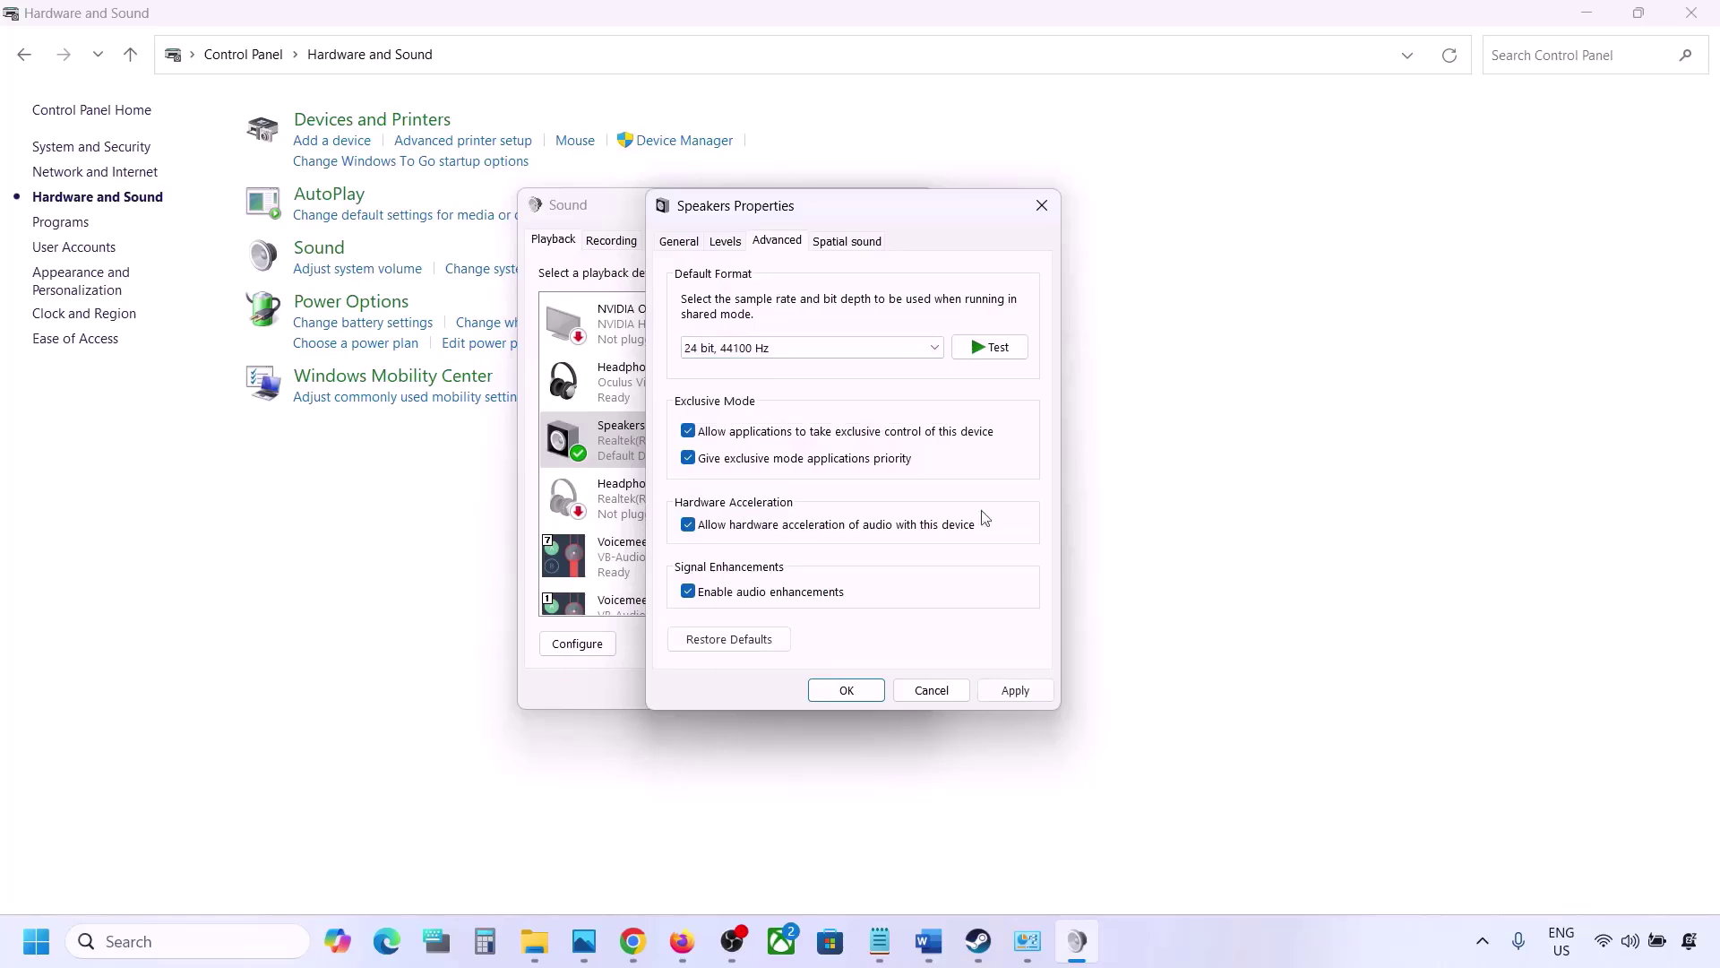
{"action": "left_click", "coordinate": [997, 698]}
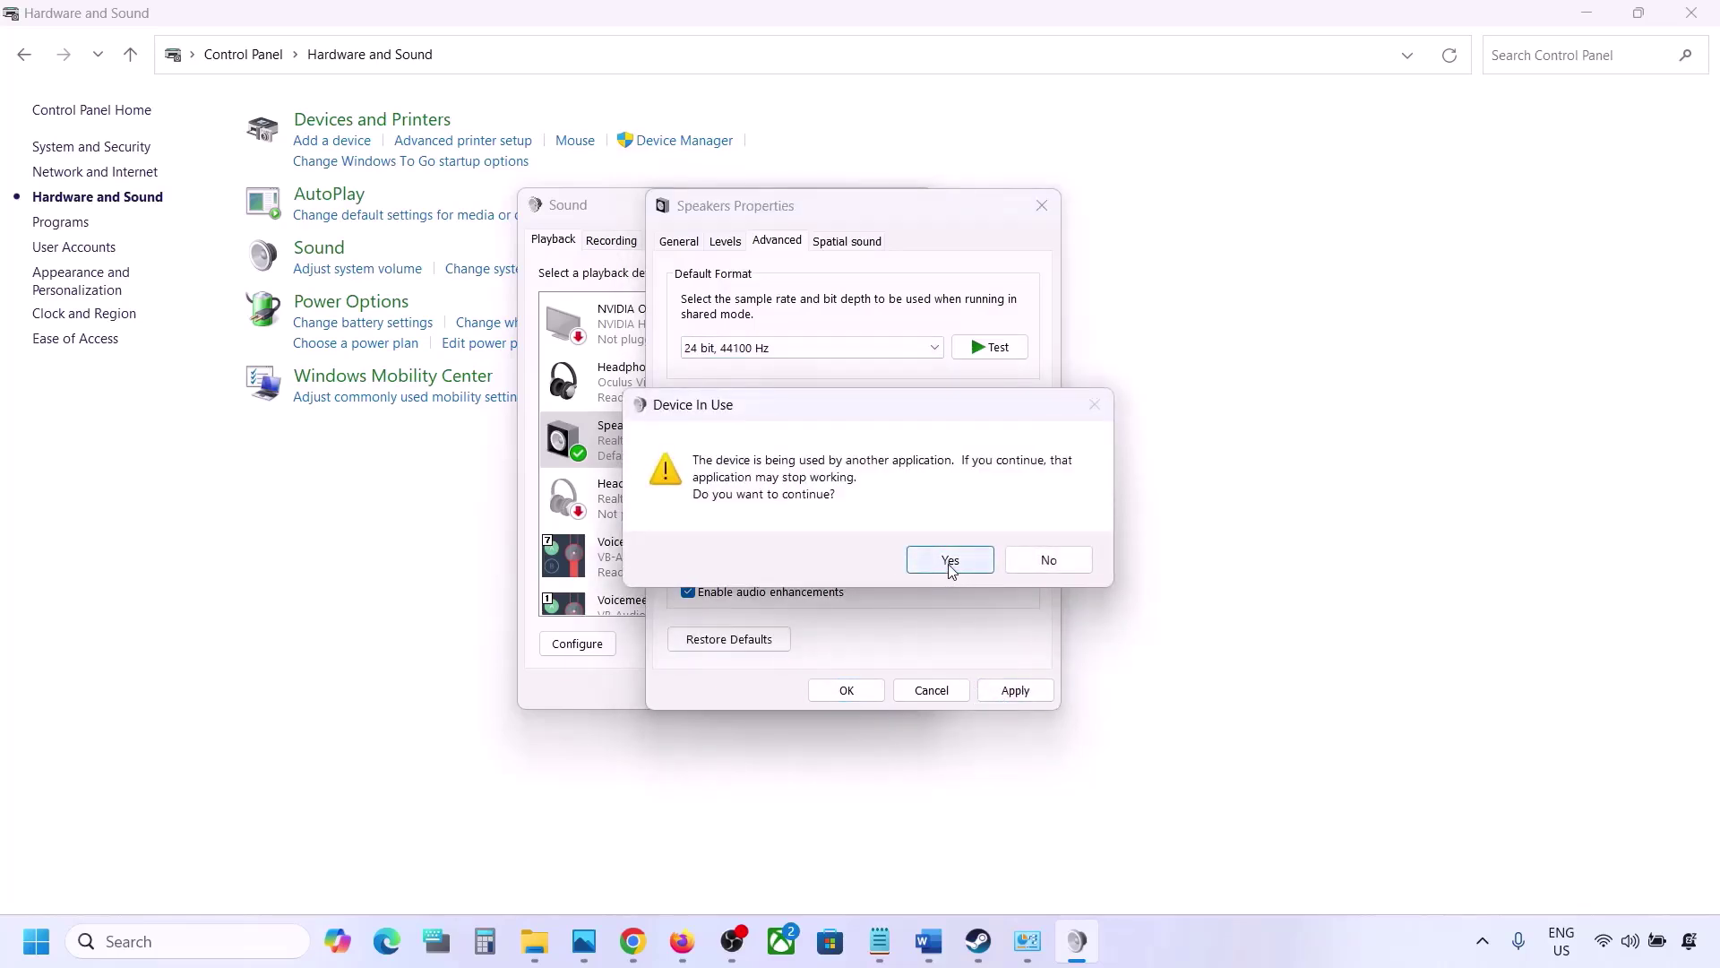
{"action": "left_click", "coordinate": [950, 565]}
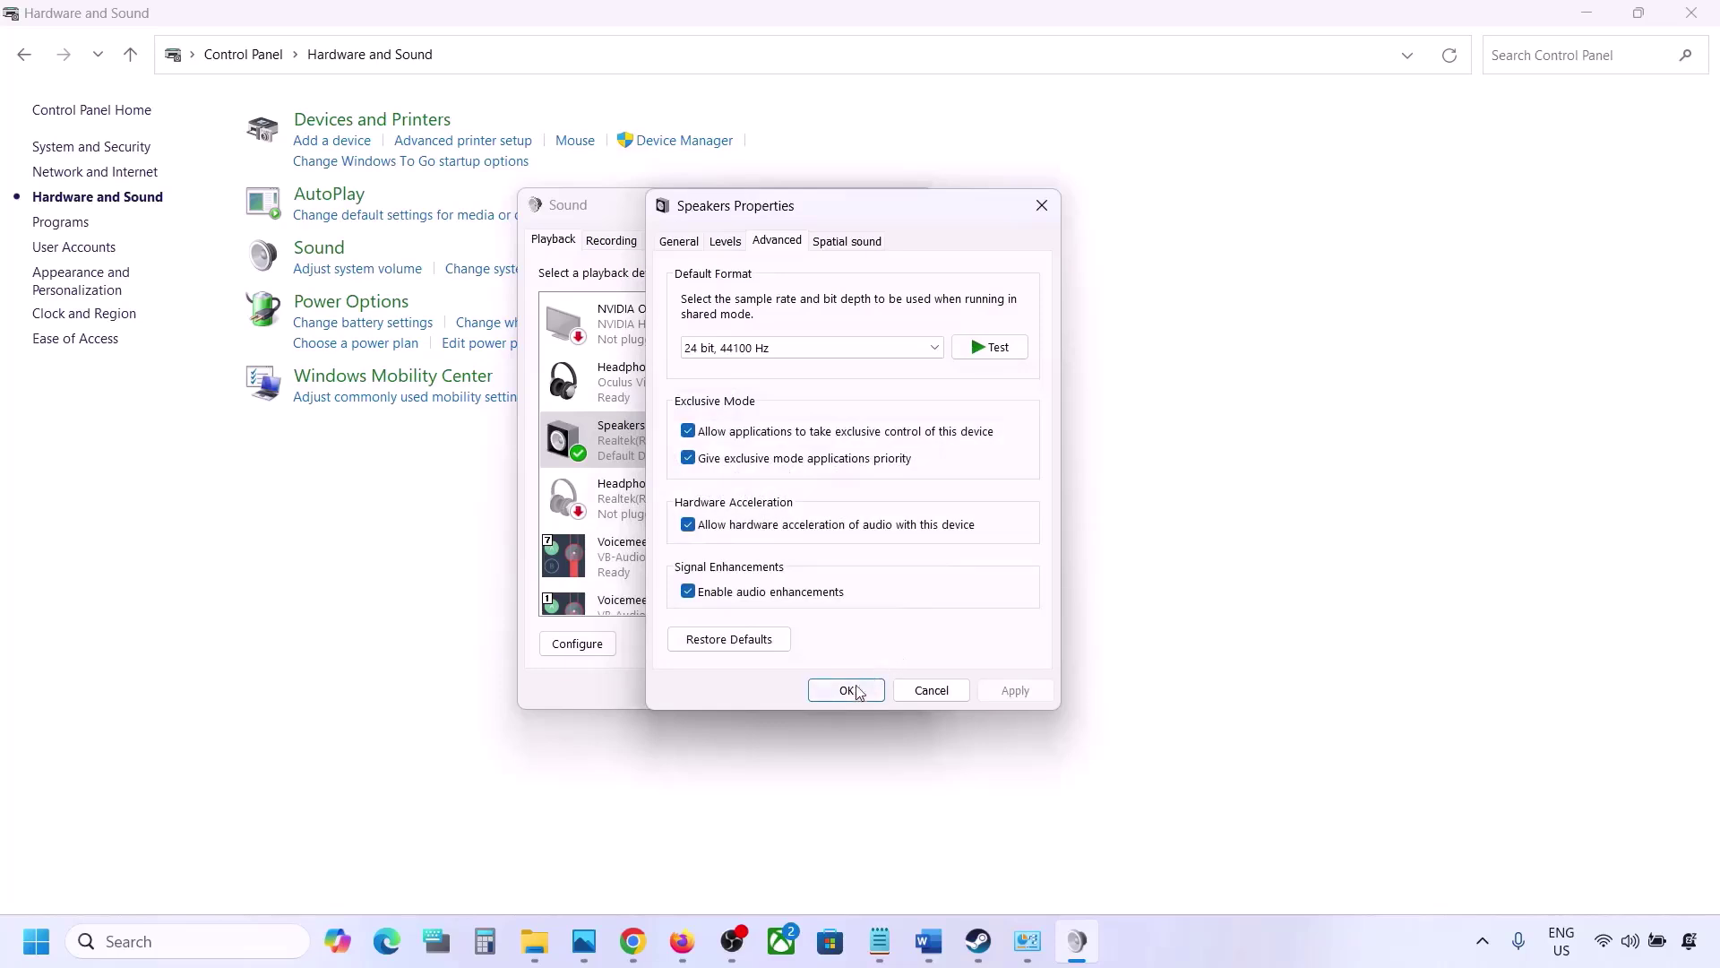
Step: Set the Speakers' default format to 24 bit, 48000 Hz, apply it, and close the properties and Sound dialogs
{"action": "left_click", "coordinate": [776, 343]}
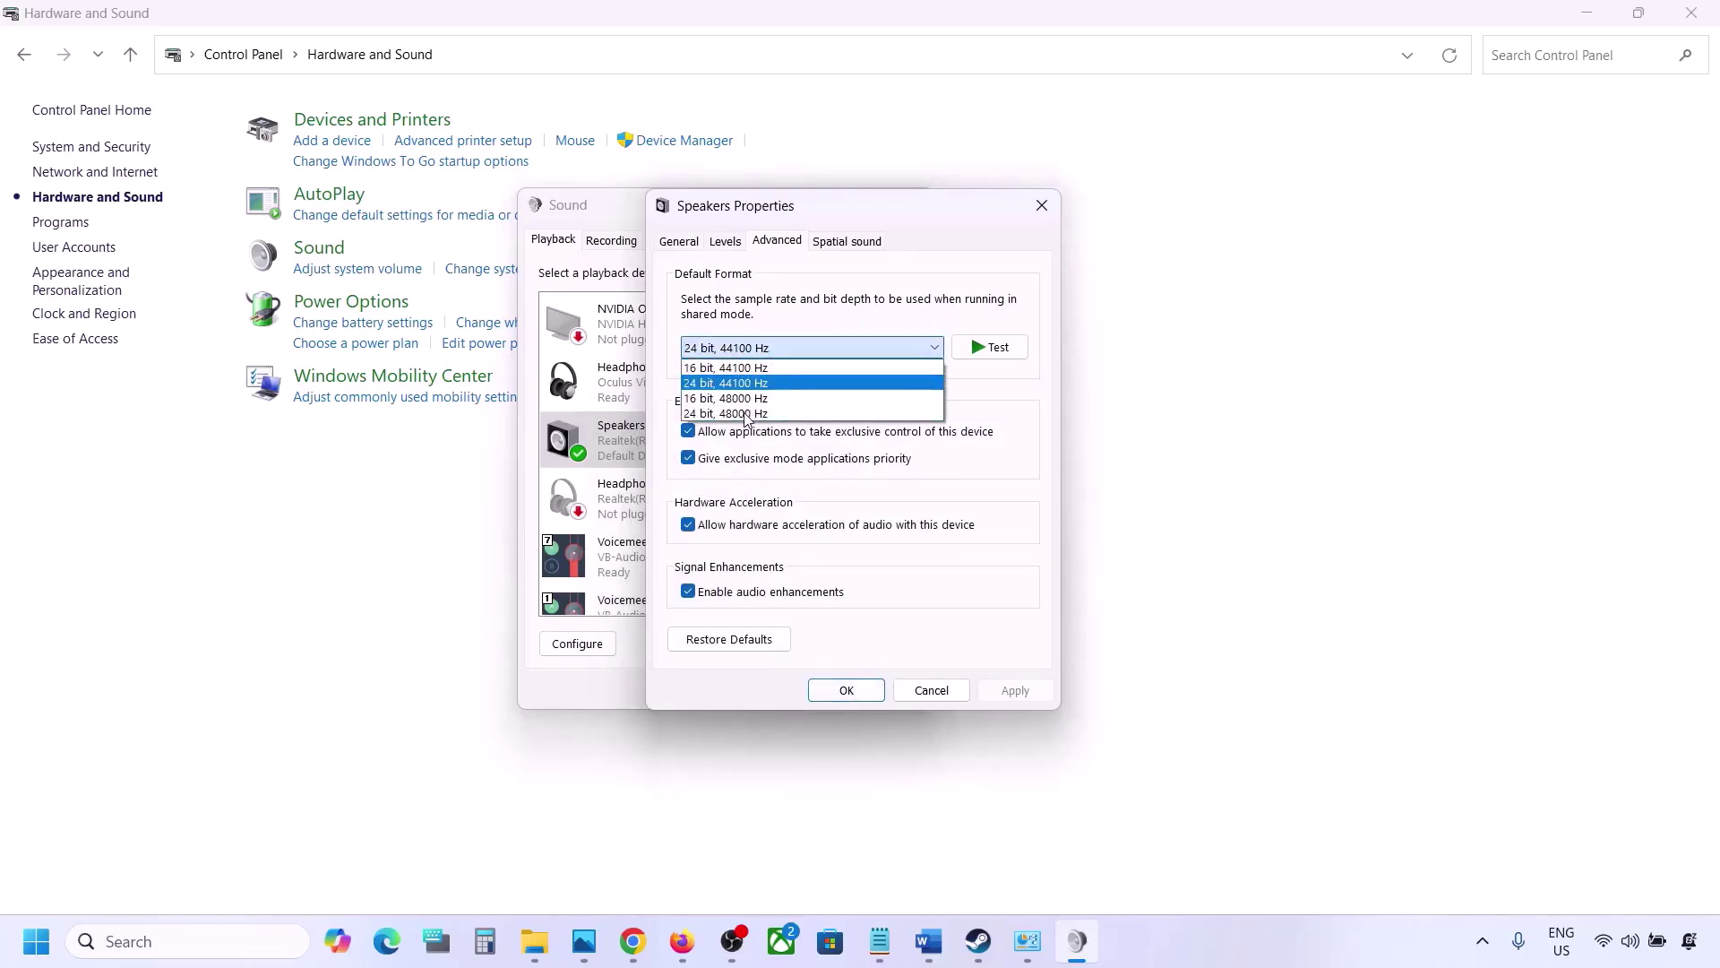
{"action": "left_click", "coordinate": [746, 414]}
{"action": "left_click", "coordinate": [1010, 691]}
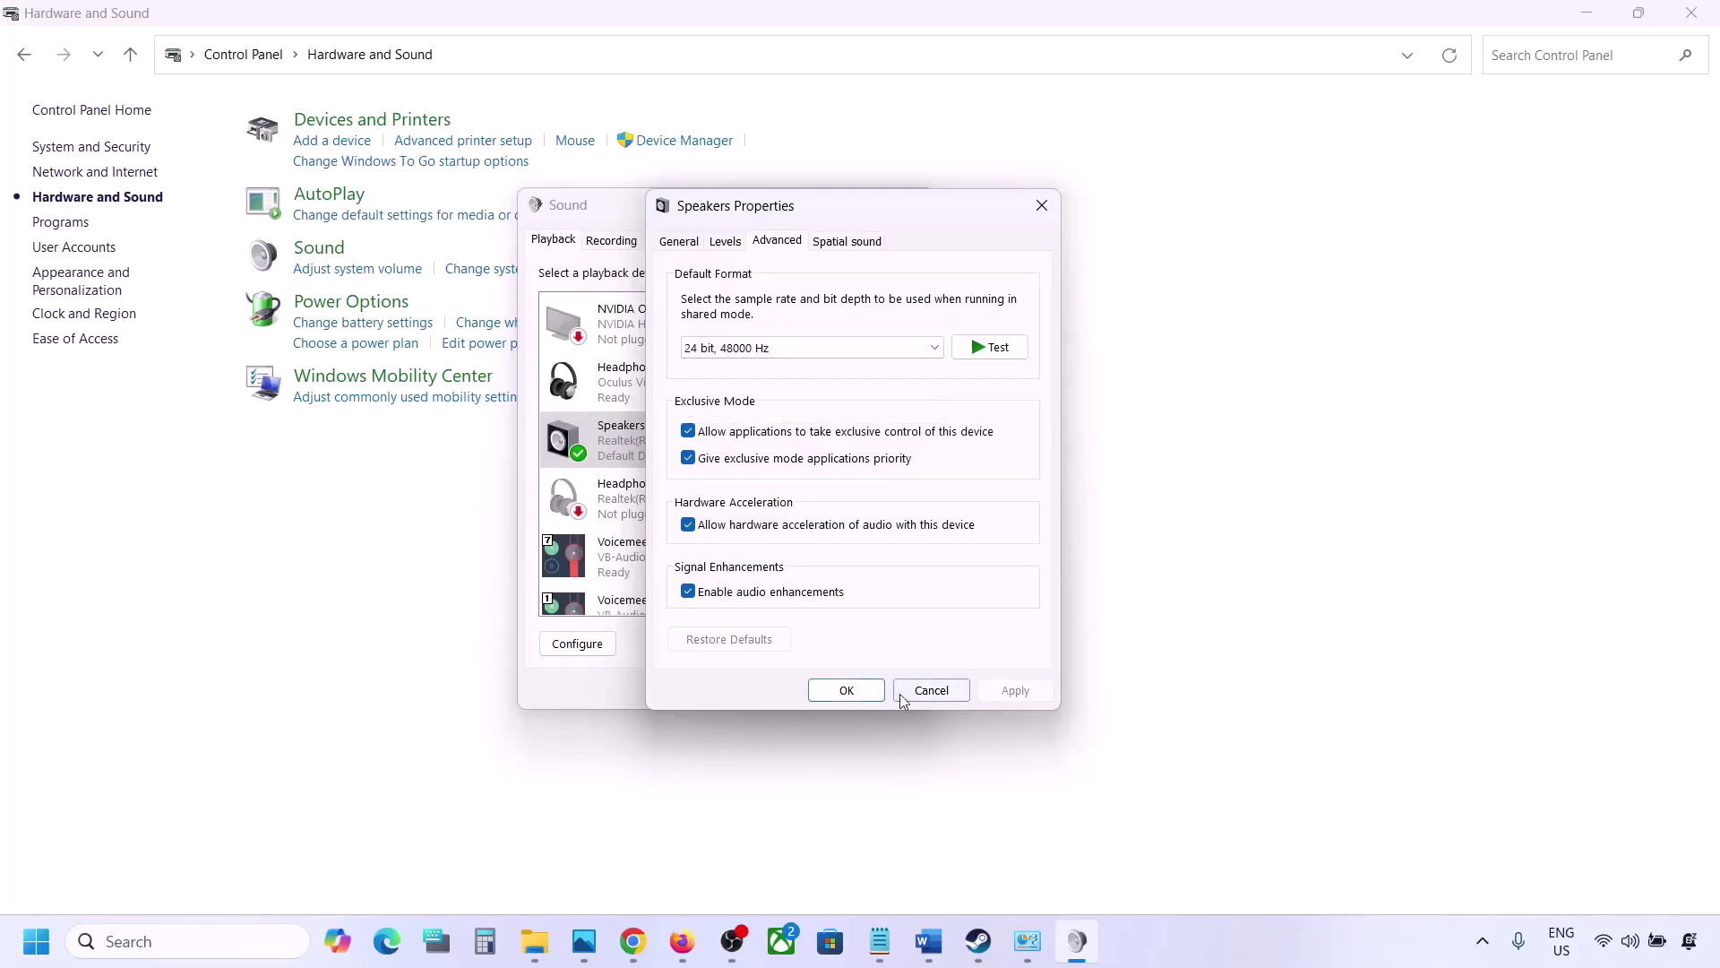
{"action": "left_click", "coordinate": [847, 690]}
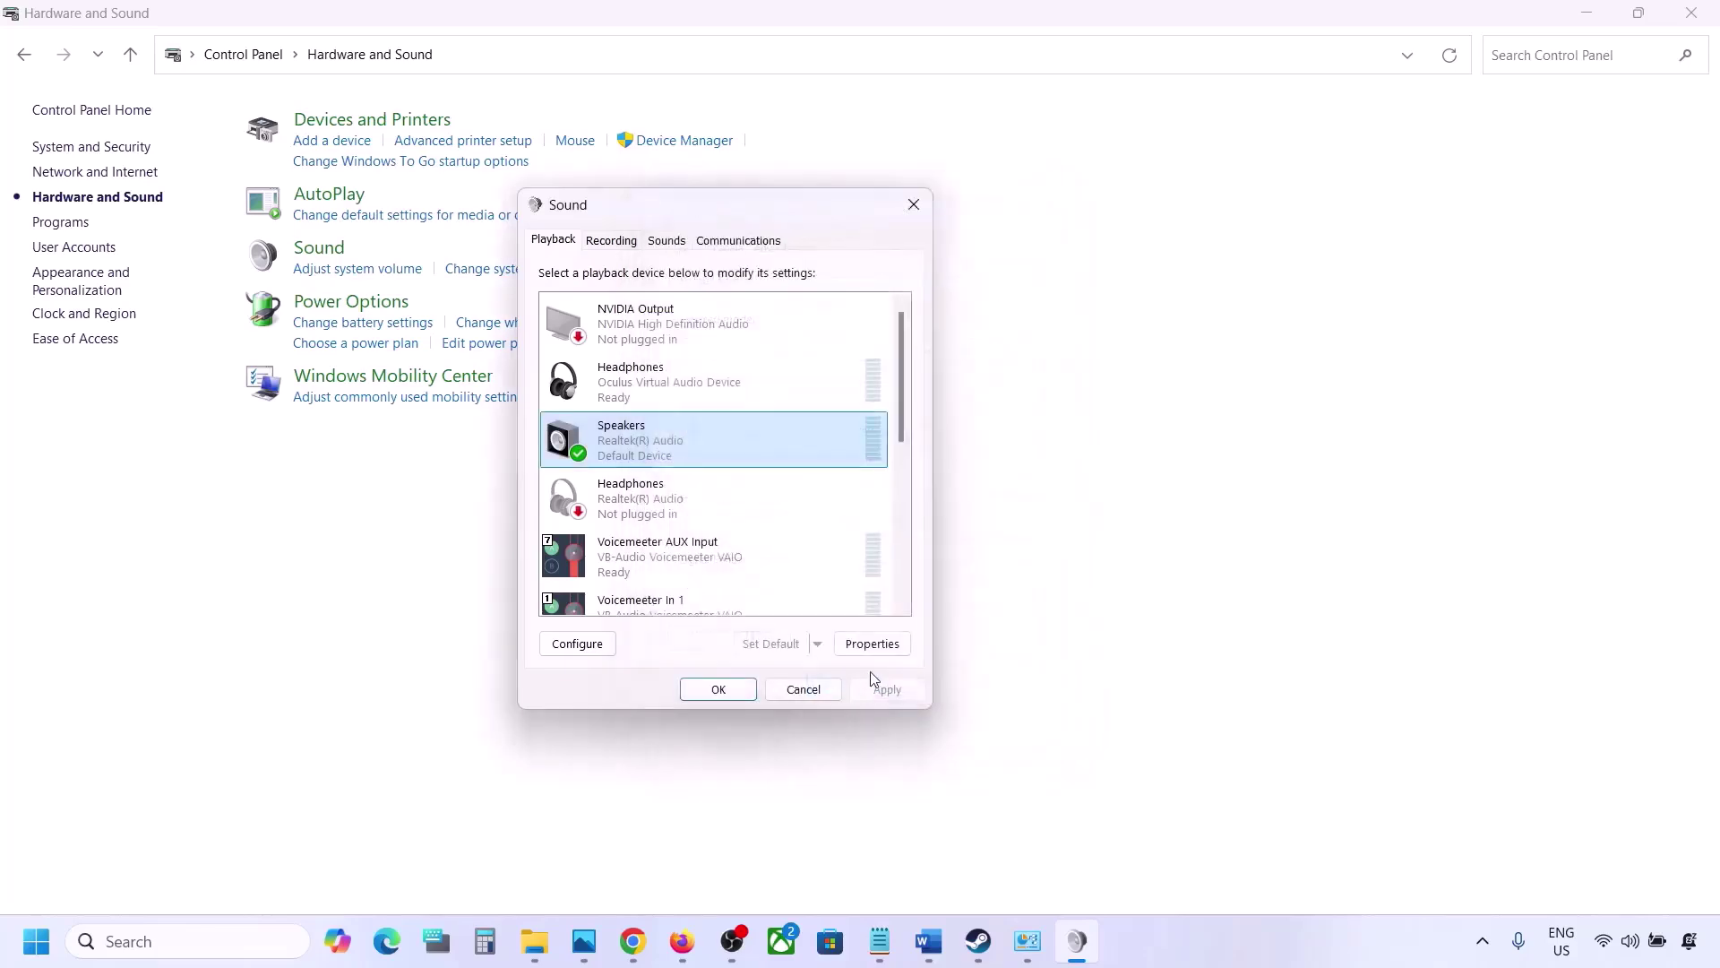
{"action": "left_click", "coordinate": [719, 689]}
Step: Go to Step 5 in the Word document and highlight the advice on disconnecting and reconnecting the controller
{"action": "left_click", "coordinate": [928, 940]}
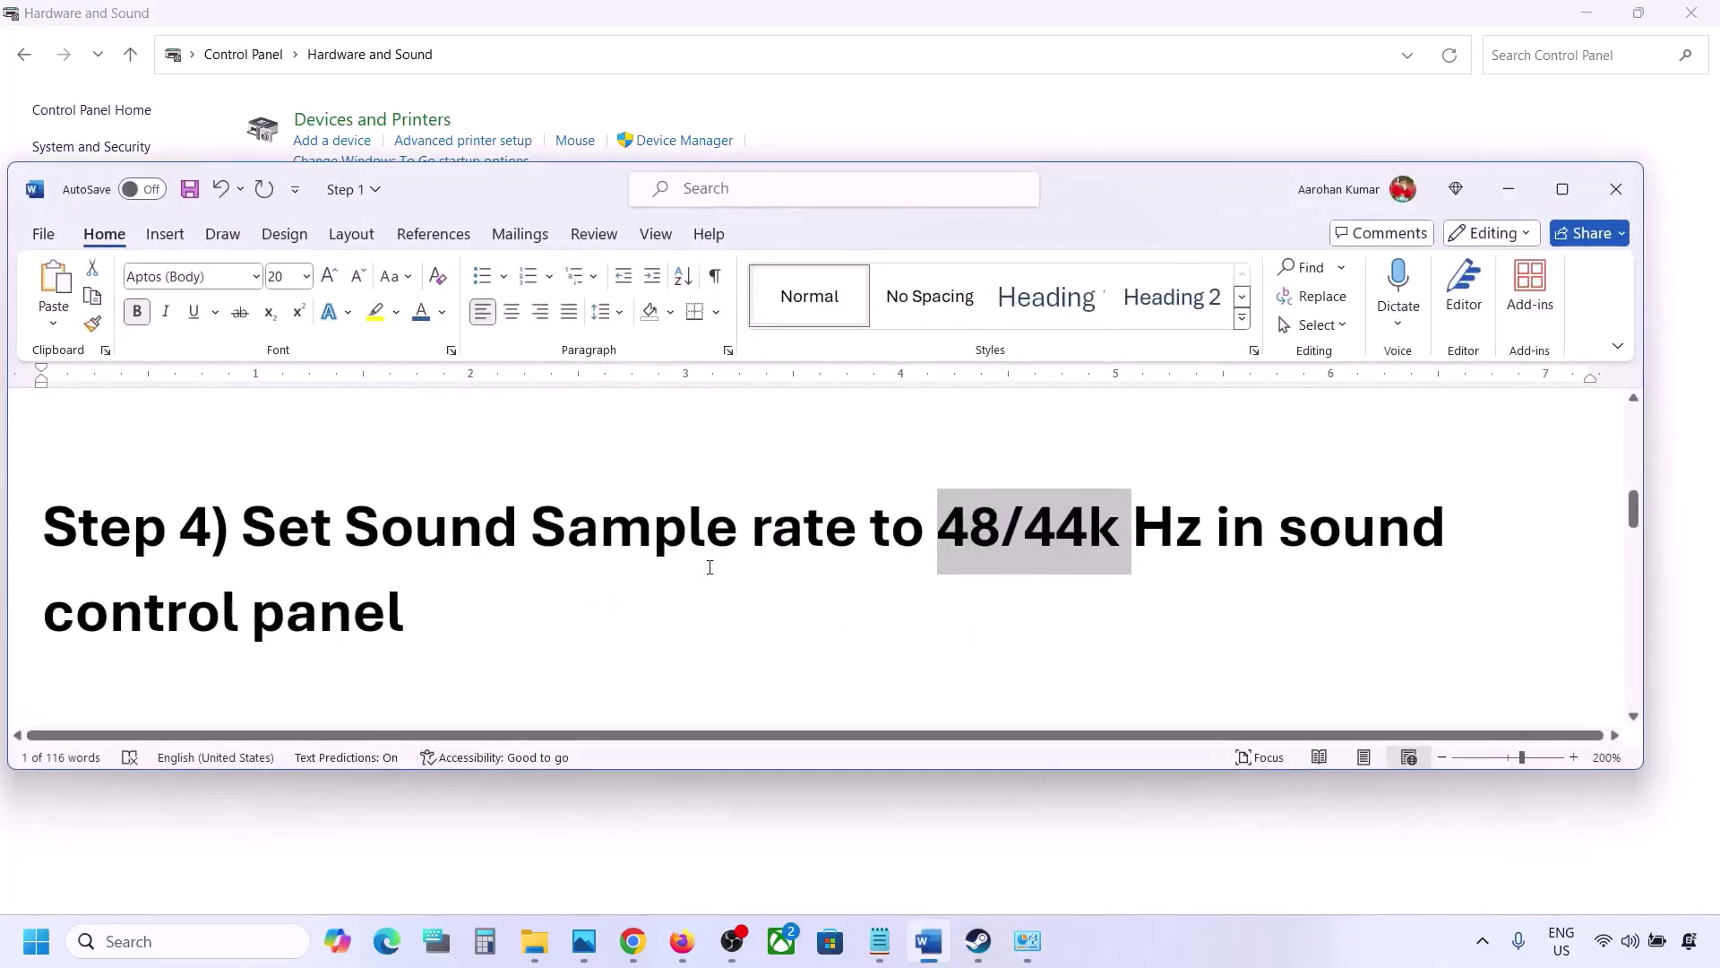
{"action": "scroll", "coordinate": [710, 567], "scroll_direction": "down", "scroll_amount": 5}
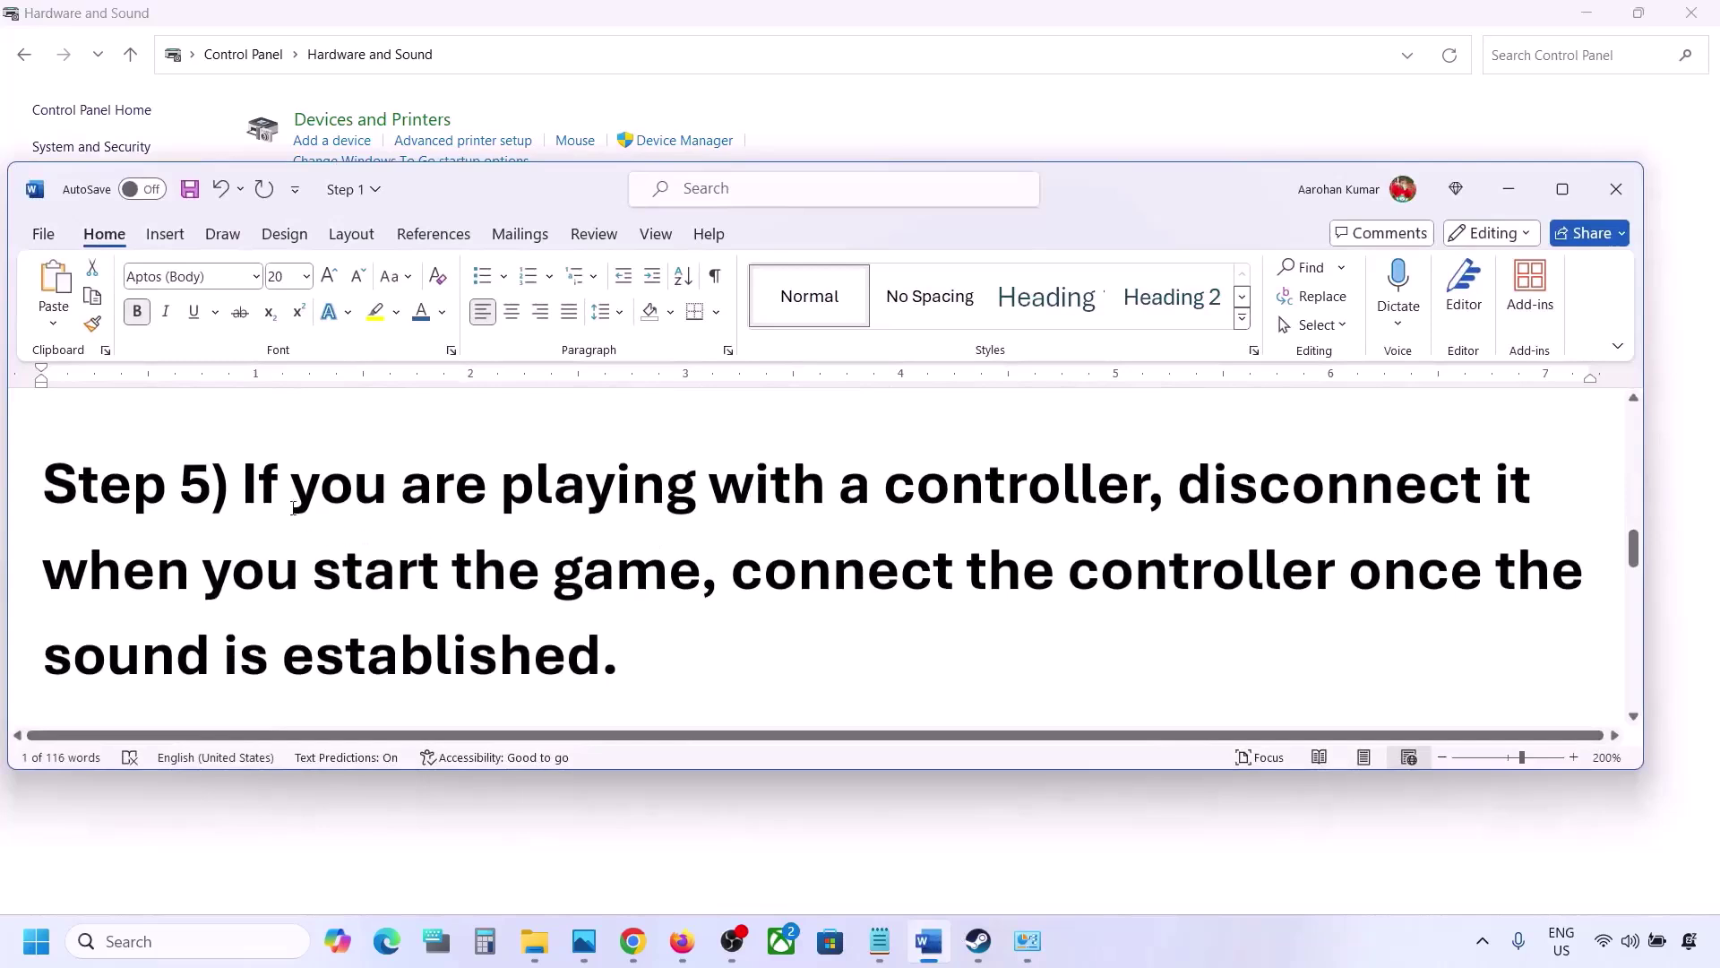
{"action": "left_click_drag", "start_coordinate": [278, 496], "coordinate": [603, 641]}
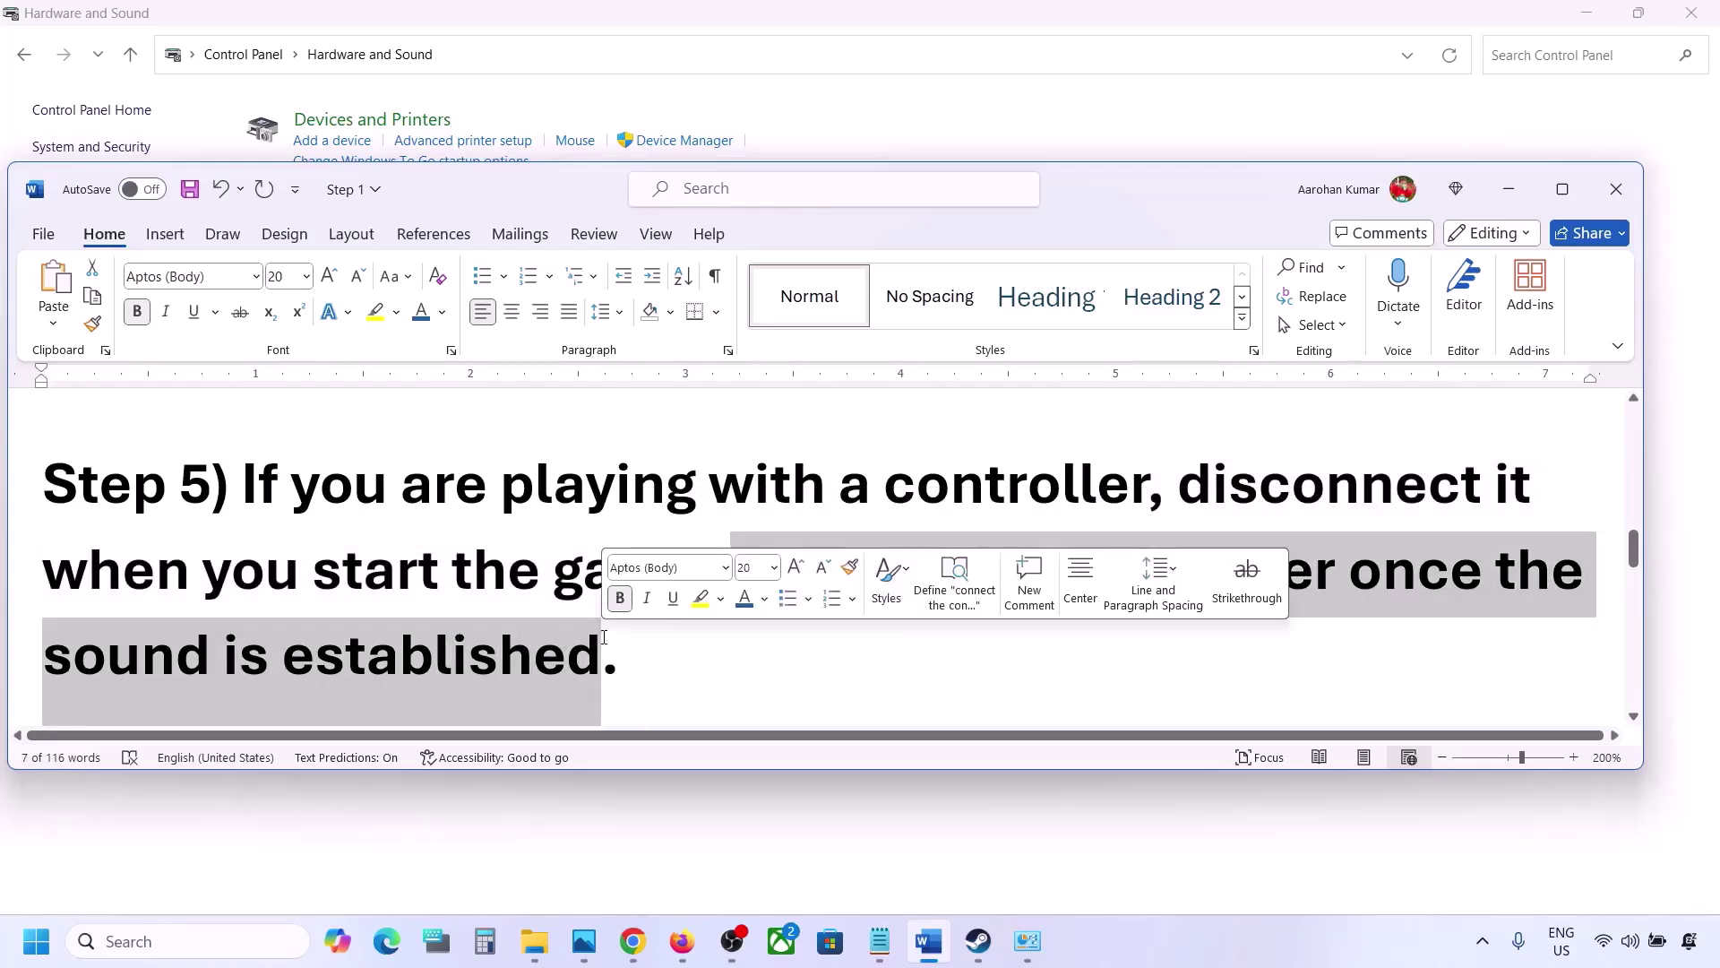
{"action": "left_click", "coordinate": [603, 638]}
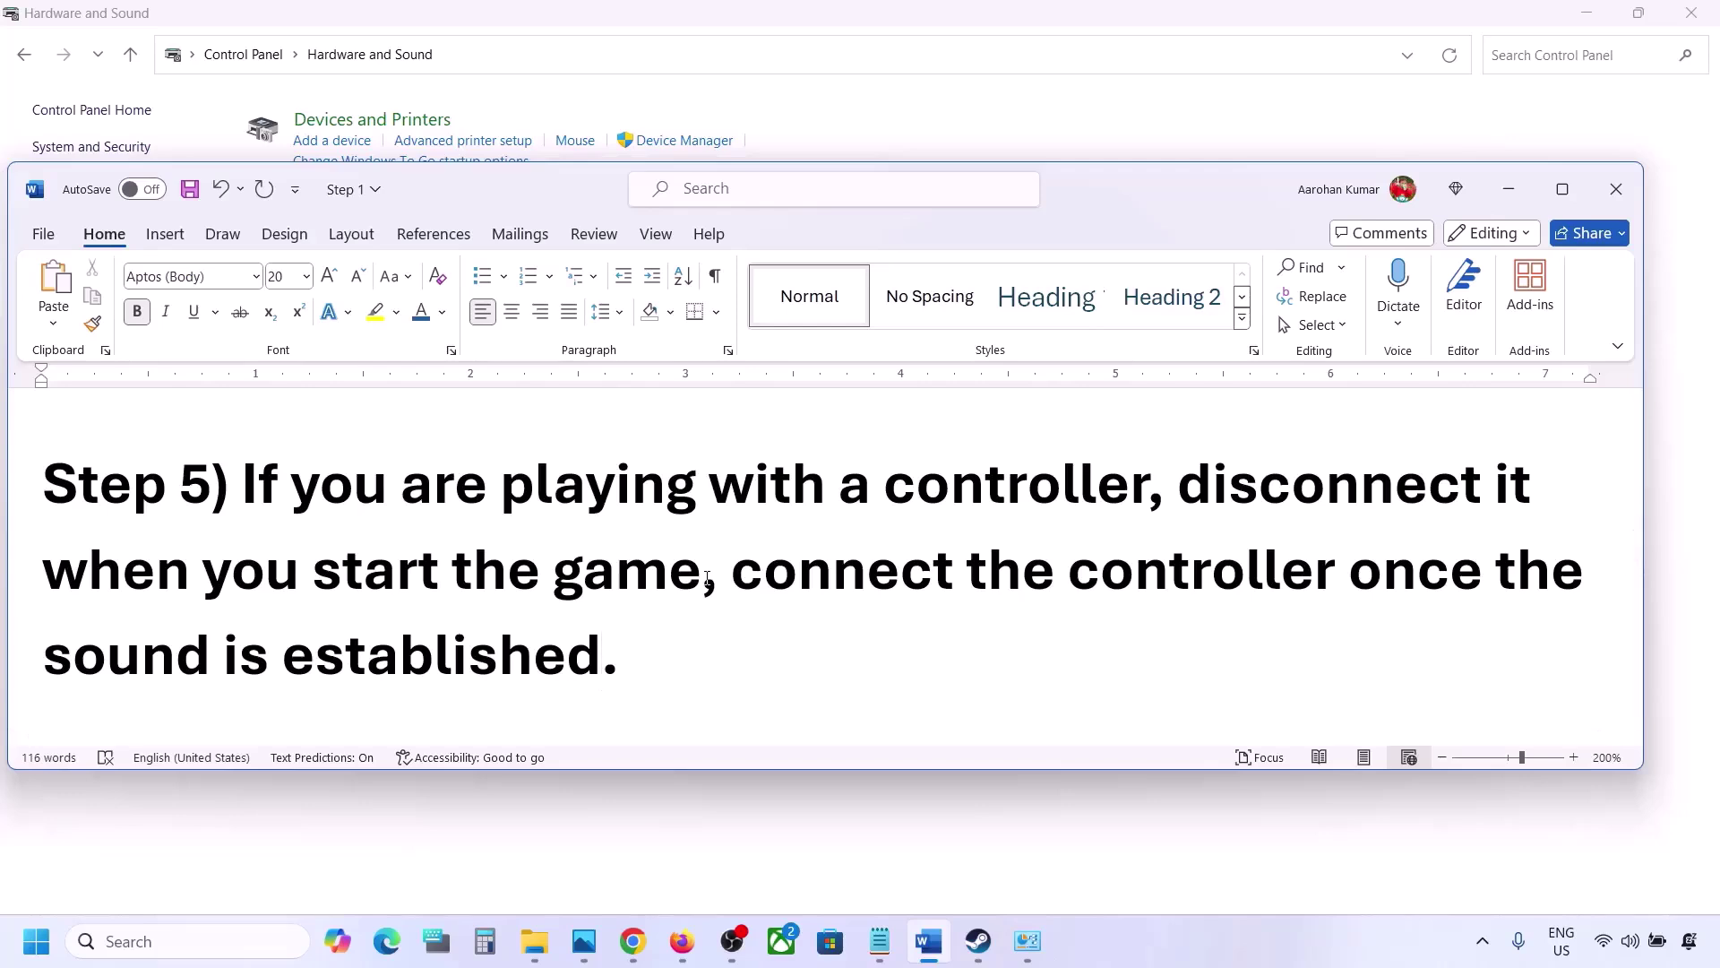
{"action": "scroll", "coordinate": [707, 578], "scroll_direction": "down", "scroll_amount": 3}
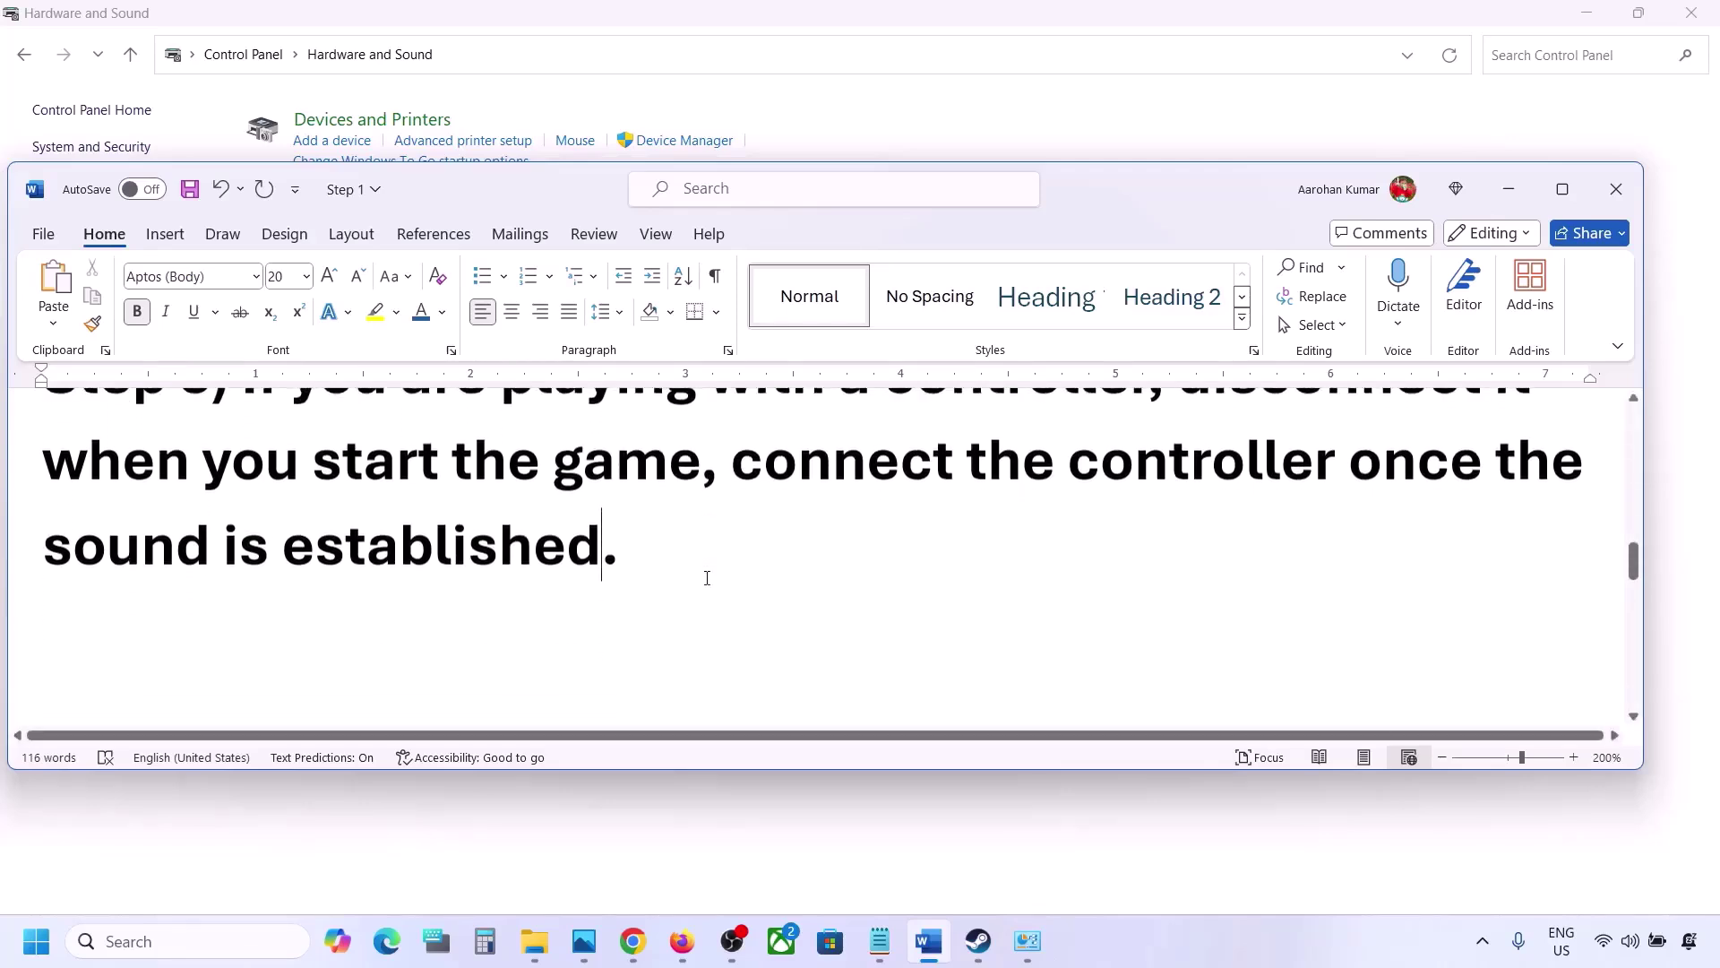
Step: Highlight "Turn off Spatial Sound" in Step 6 of the document, and open the Sound dialog from Control Panel's Hardware and Sound section
{"action": "left_click_drag", "start_coordinate": [275, 600], "coordinate": [810, 561]}
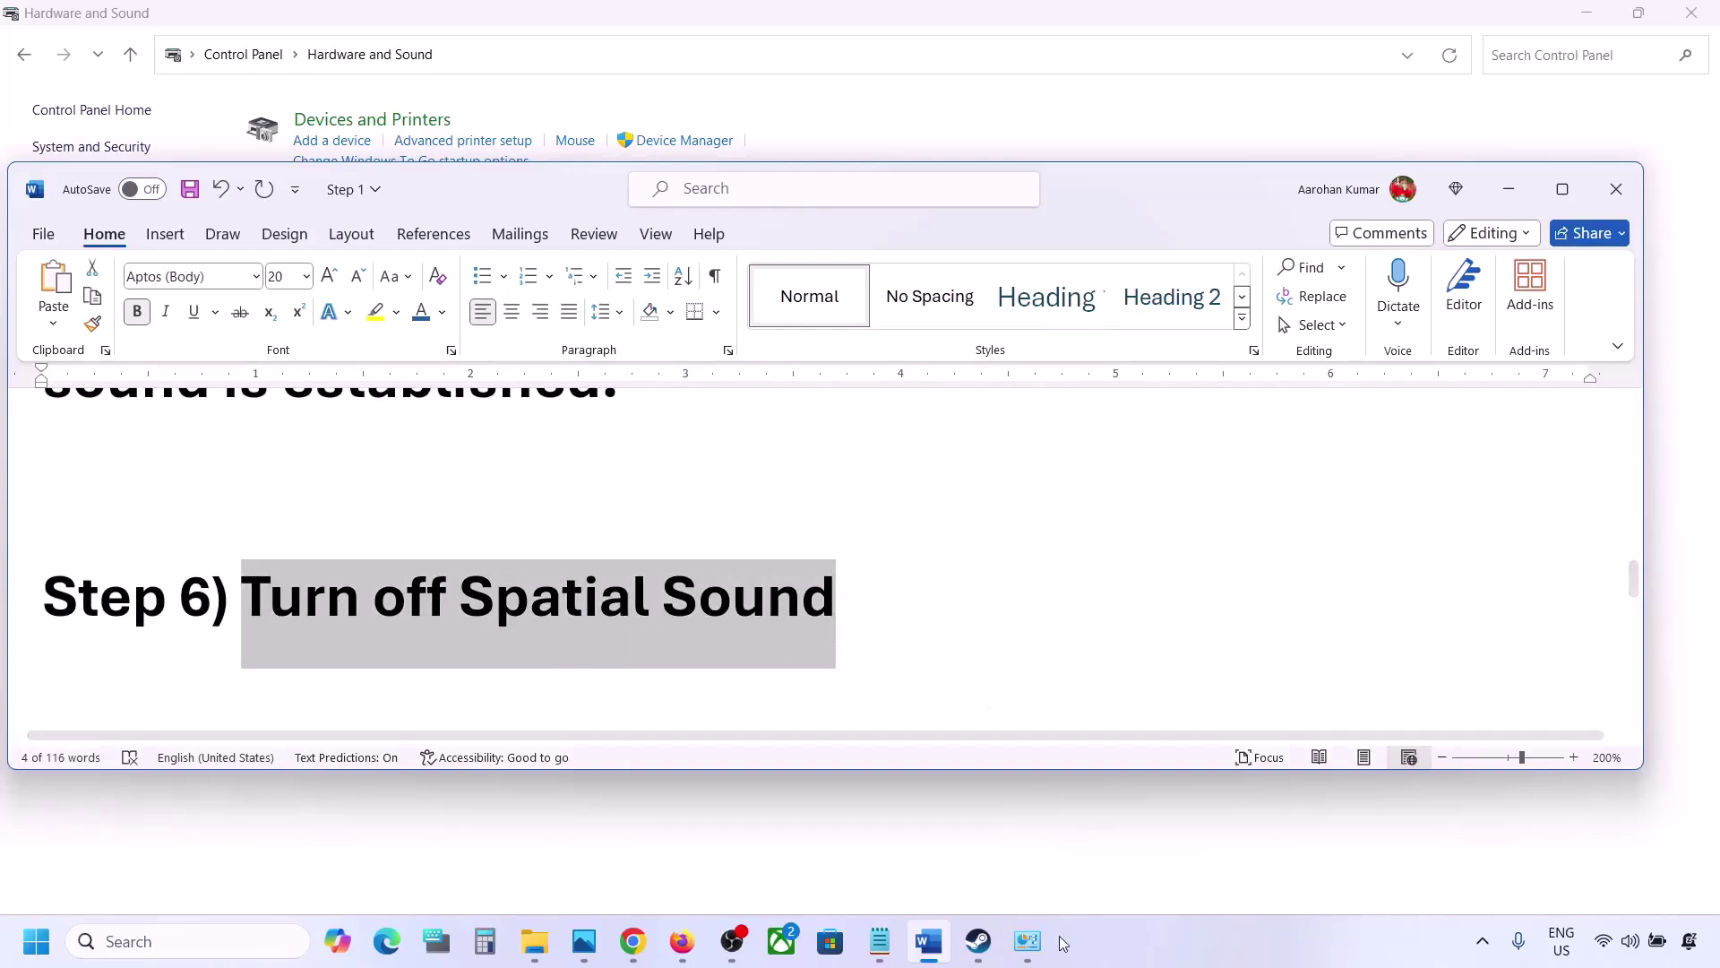
{"action": "left_click", "coordinate": [170, 941]}
{"action": "type", "text": "control"}
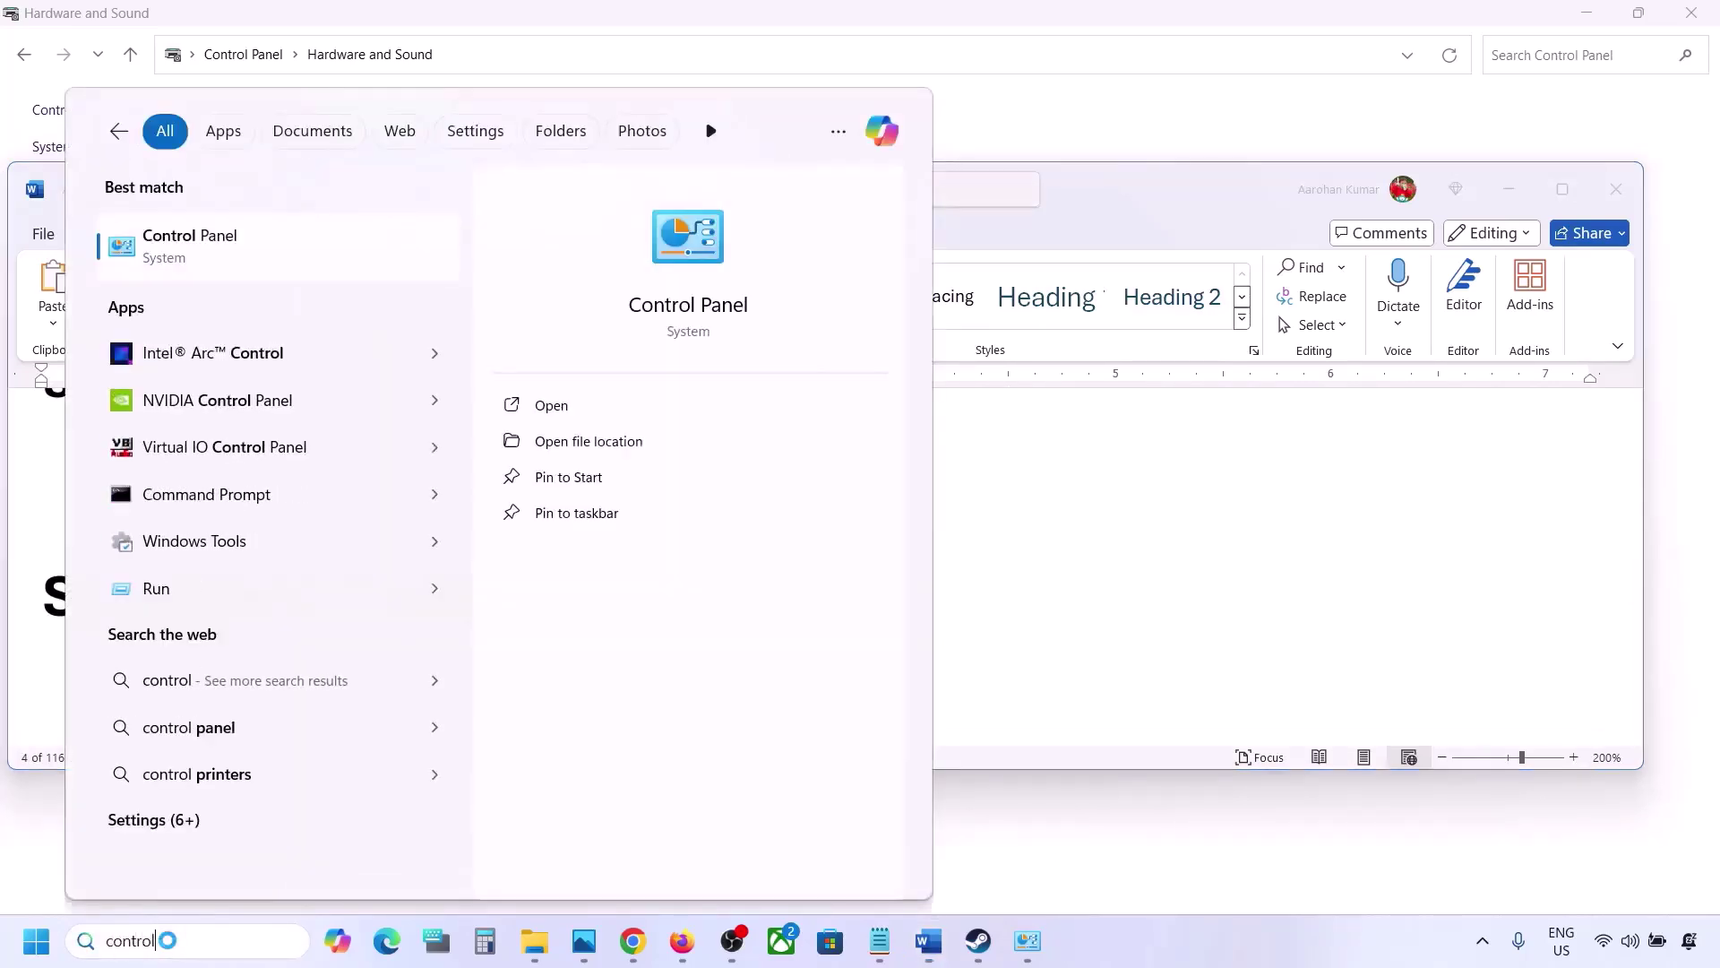
{"action": "key", "text": "Return"}
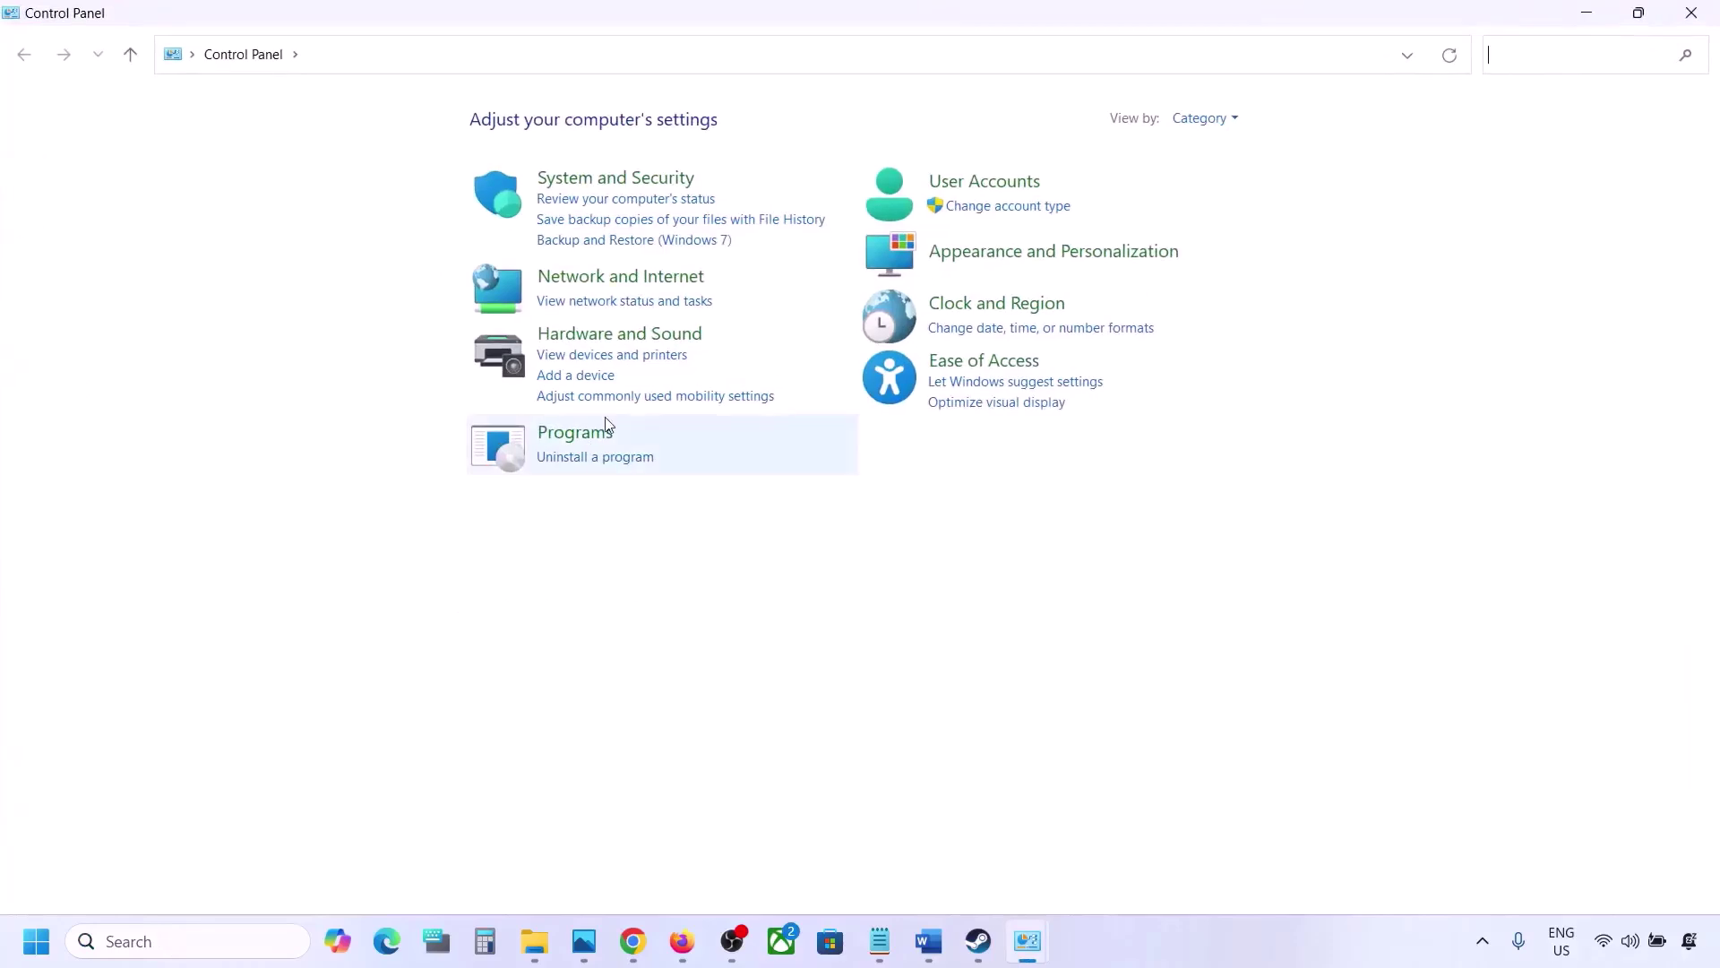
{"action": "left_click", "coordinate": [607, 332]}
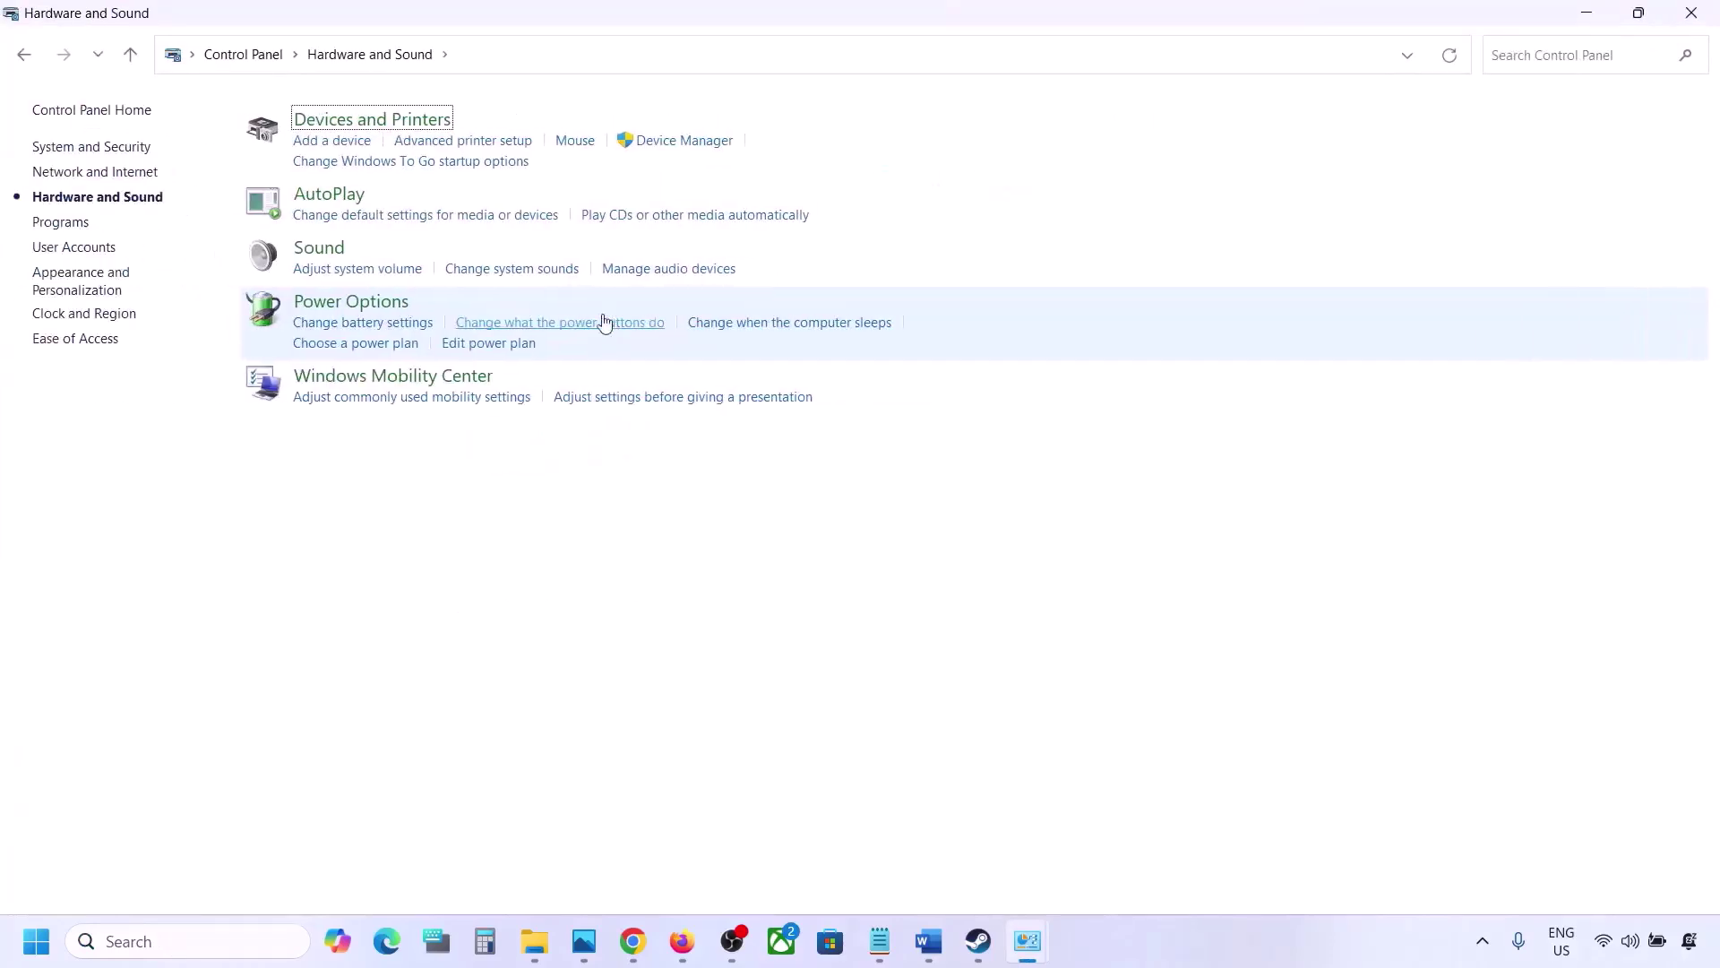
{"action": "left_click", "coordinate": [328, 255]}
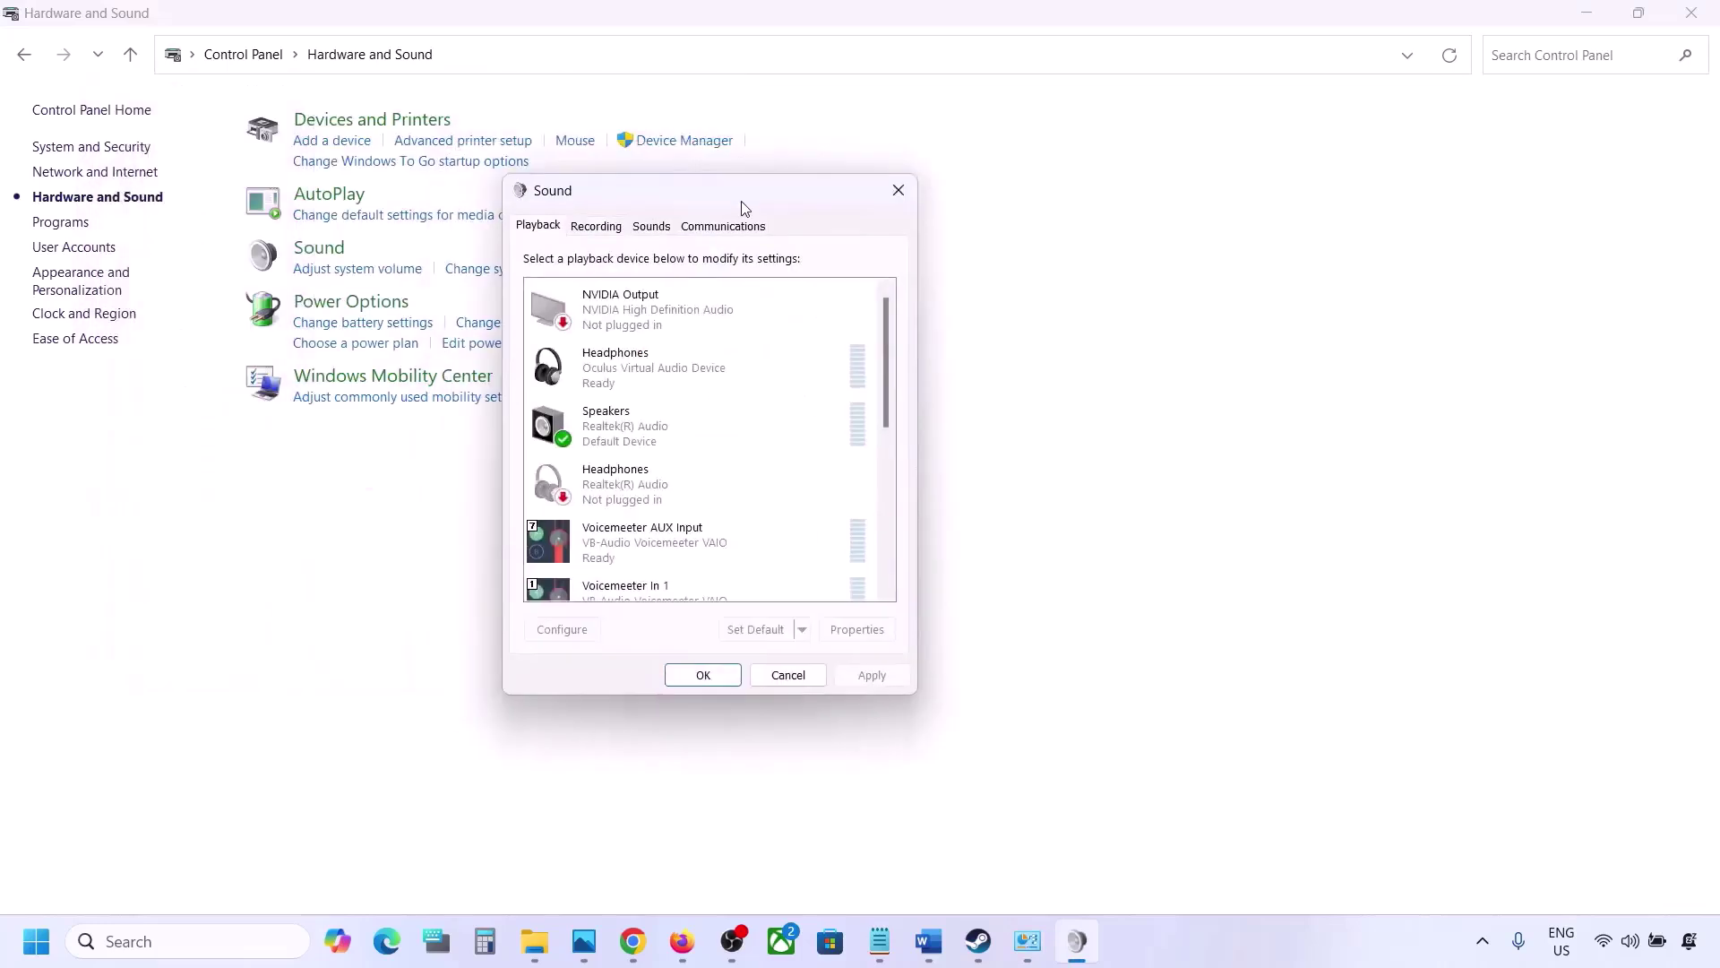
Step: Set the Realtek Speakers' spatial sound format to Off, apply it, and close the properties and Sound dialogs
{"action": "left_click", "coordinate": [636, 436]}
{"action": "right_click", "coordinate": [659, 426]}
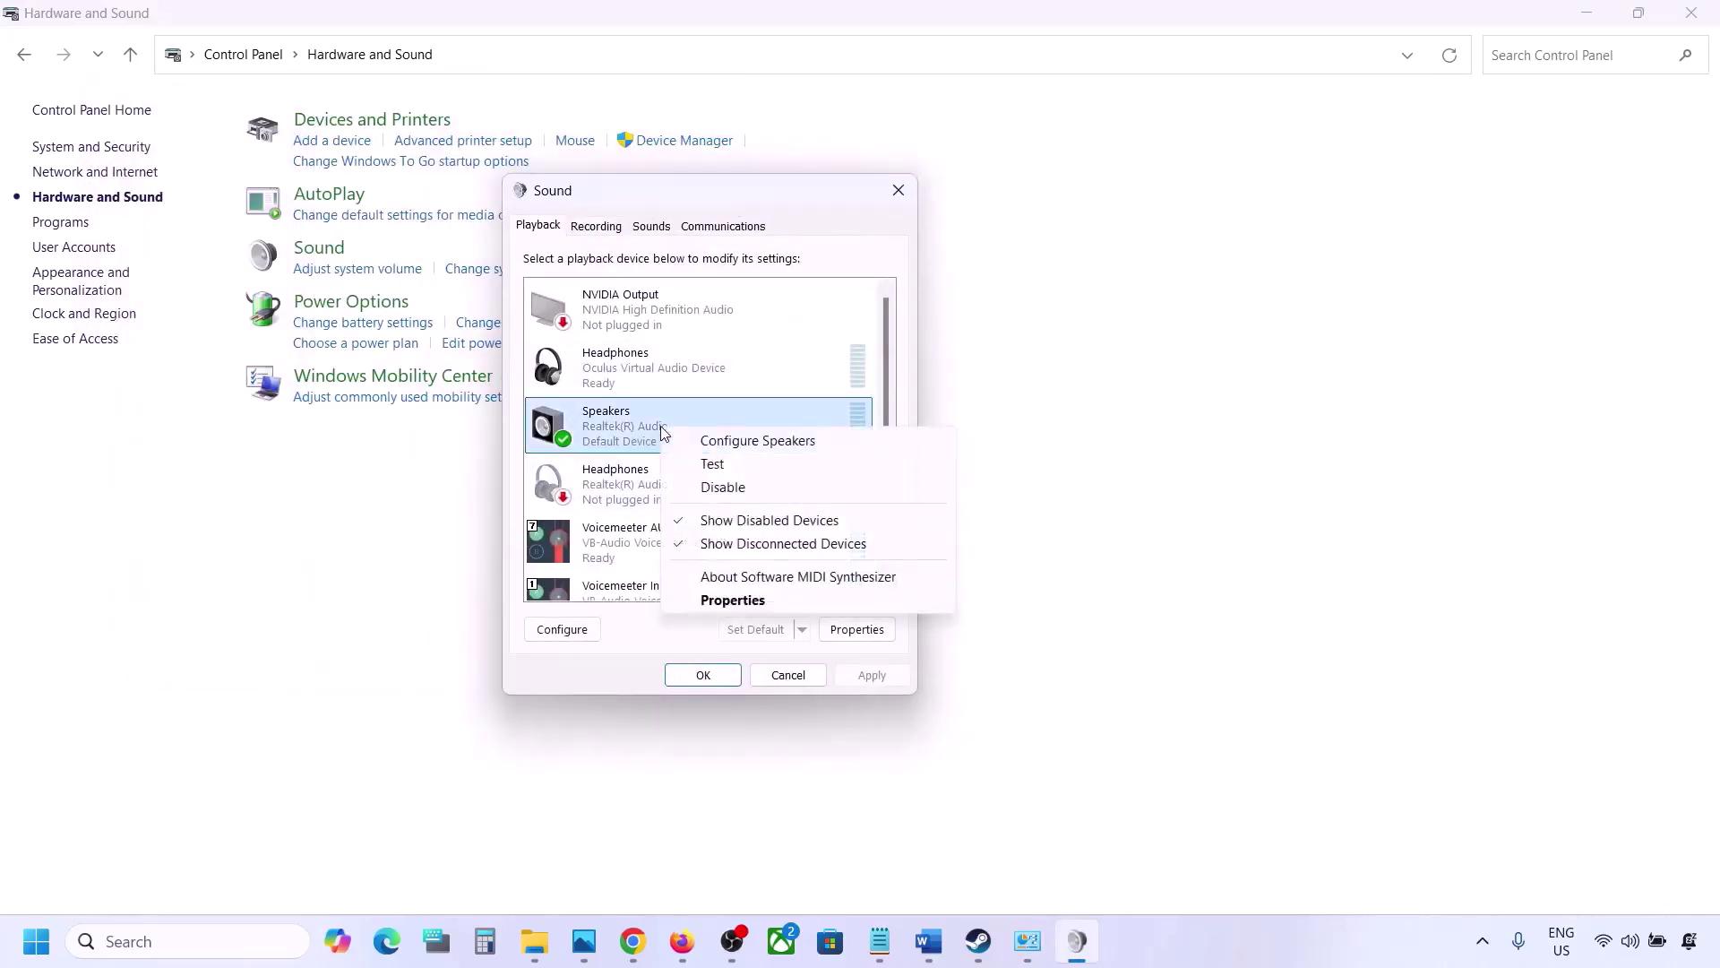
{"action": "left_click", "coordinate": [732, 600]}
{"action": "left_click", "coordinate": [750, 314]}
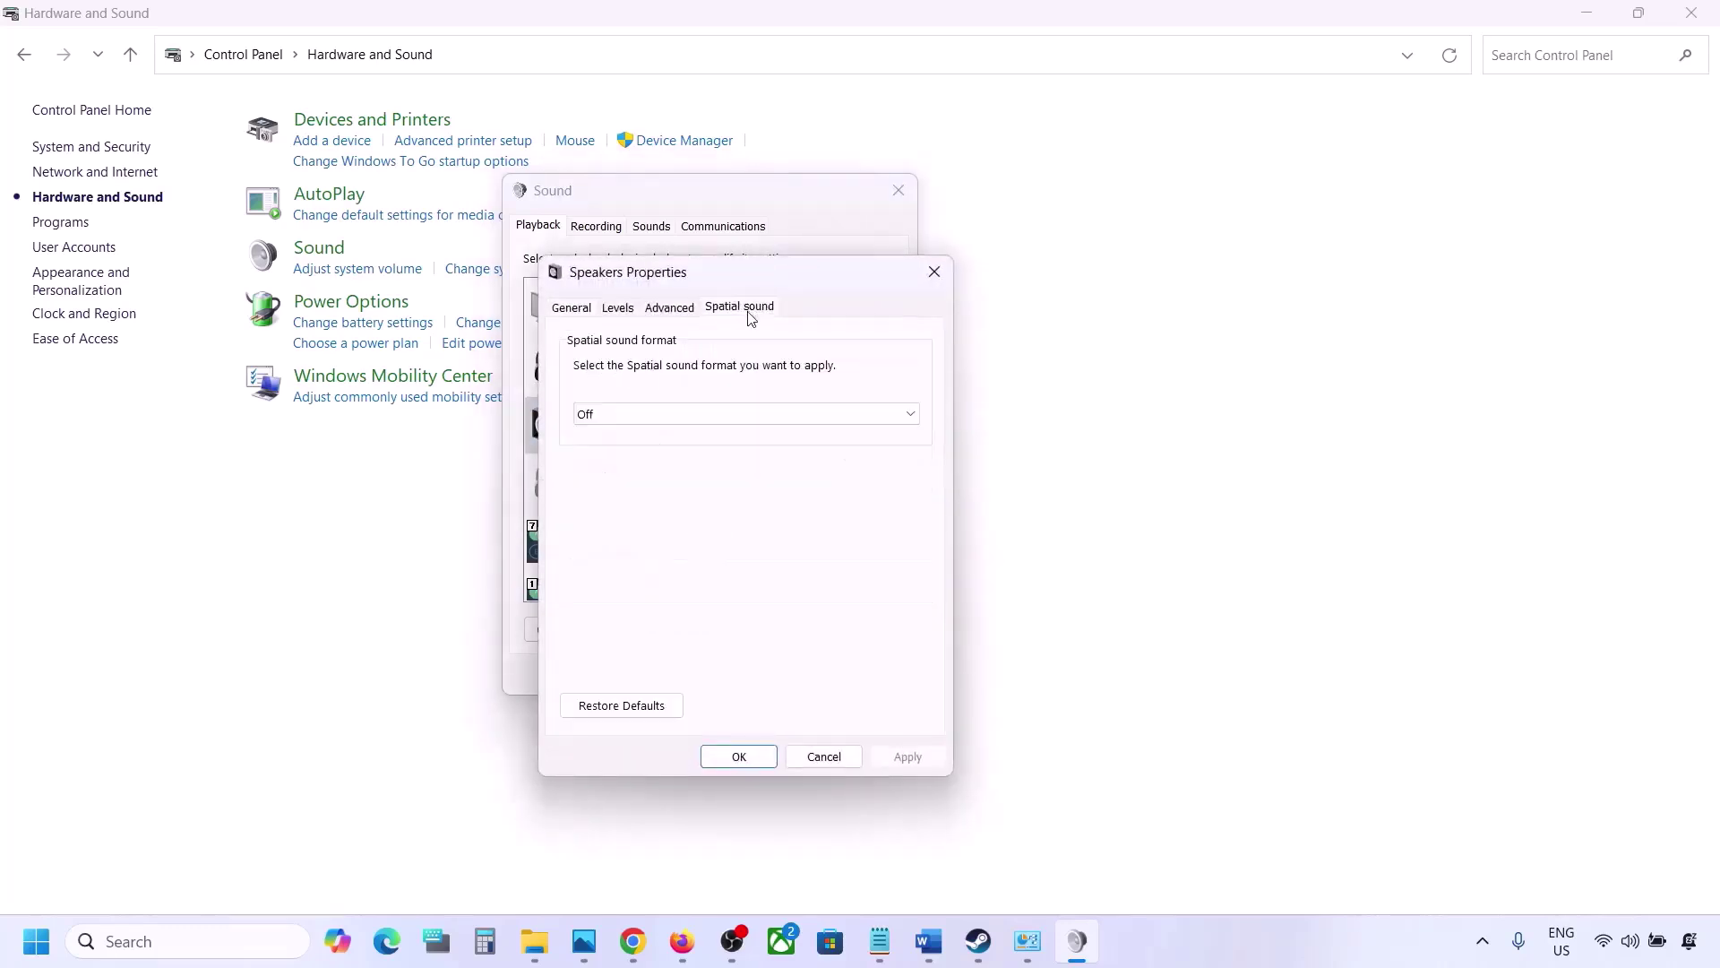
{"action": "left_click", "coordinate": [651, 408]}
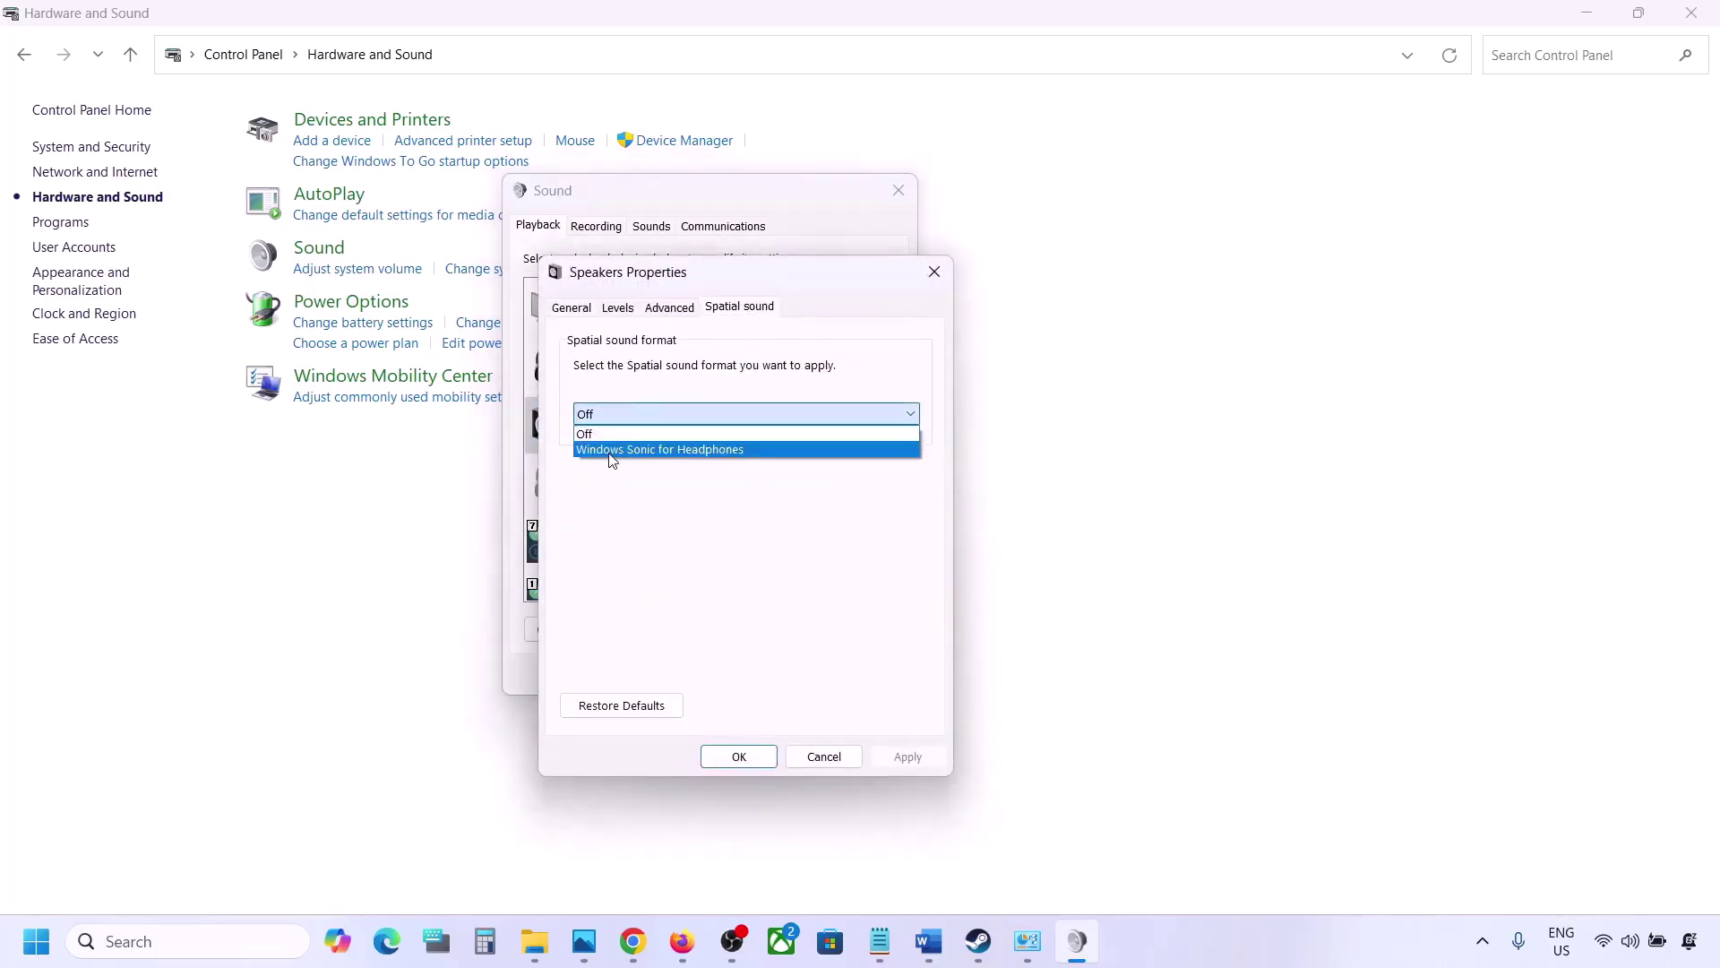
{"action": "left_click", "coordinate": [595, 436]}
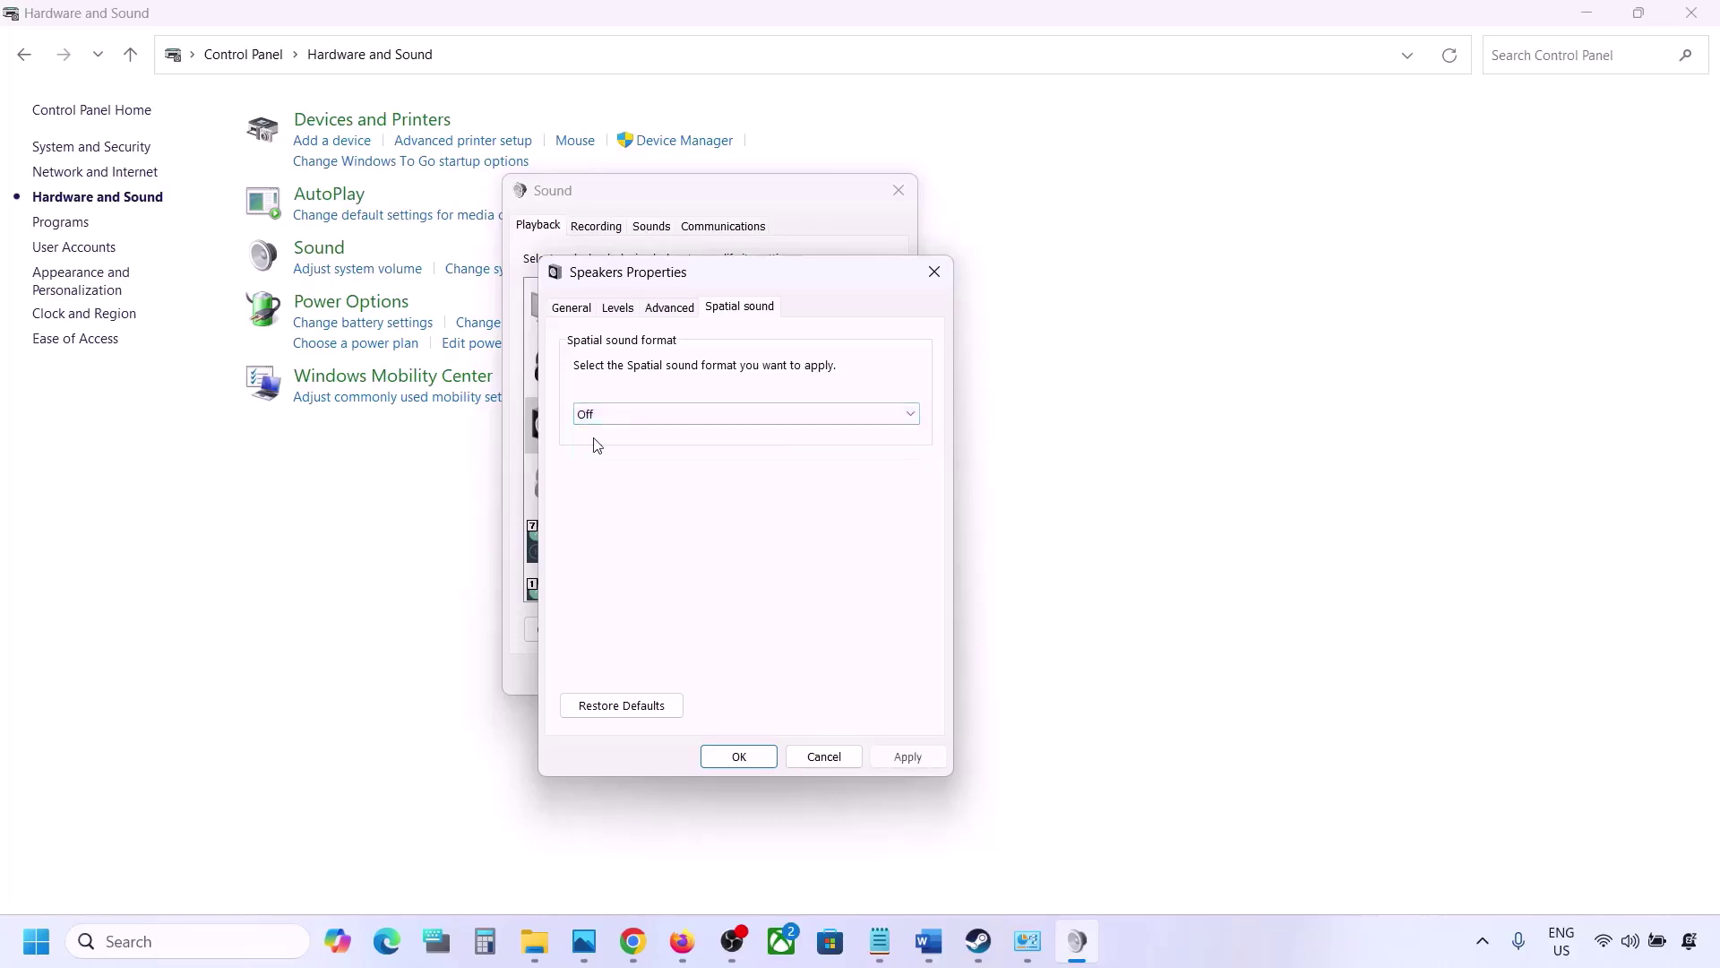
{"action": "left_click", "coordinate": [904, 757]}
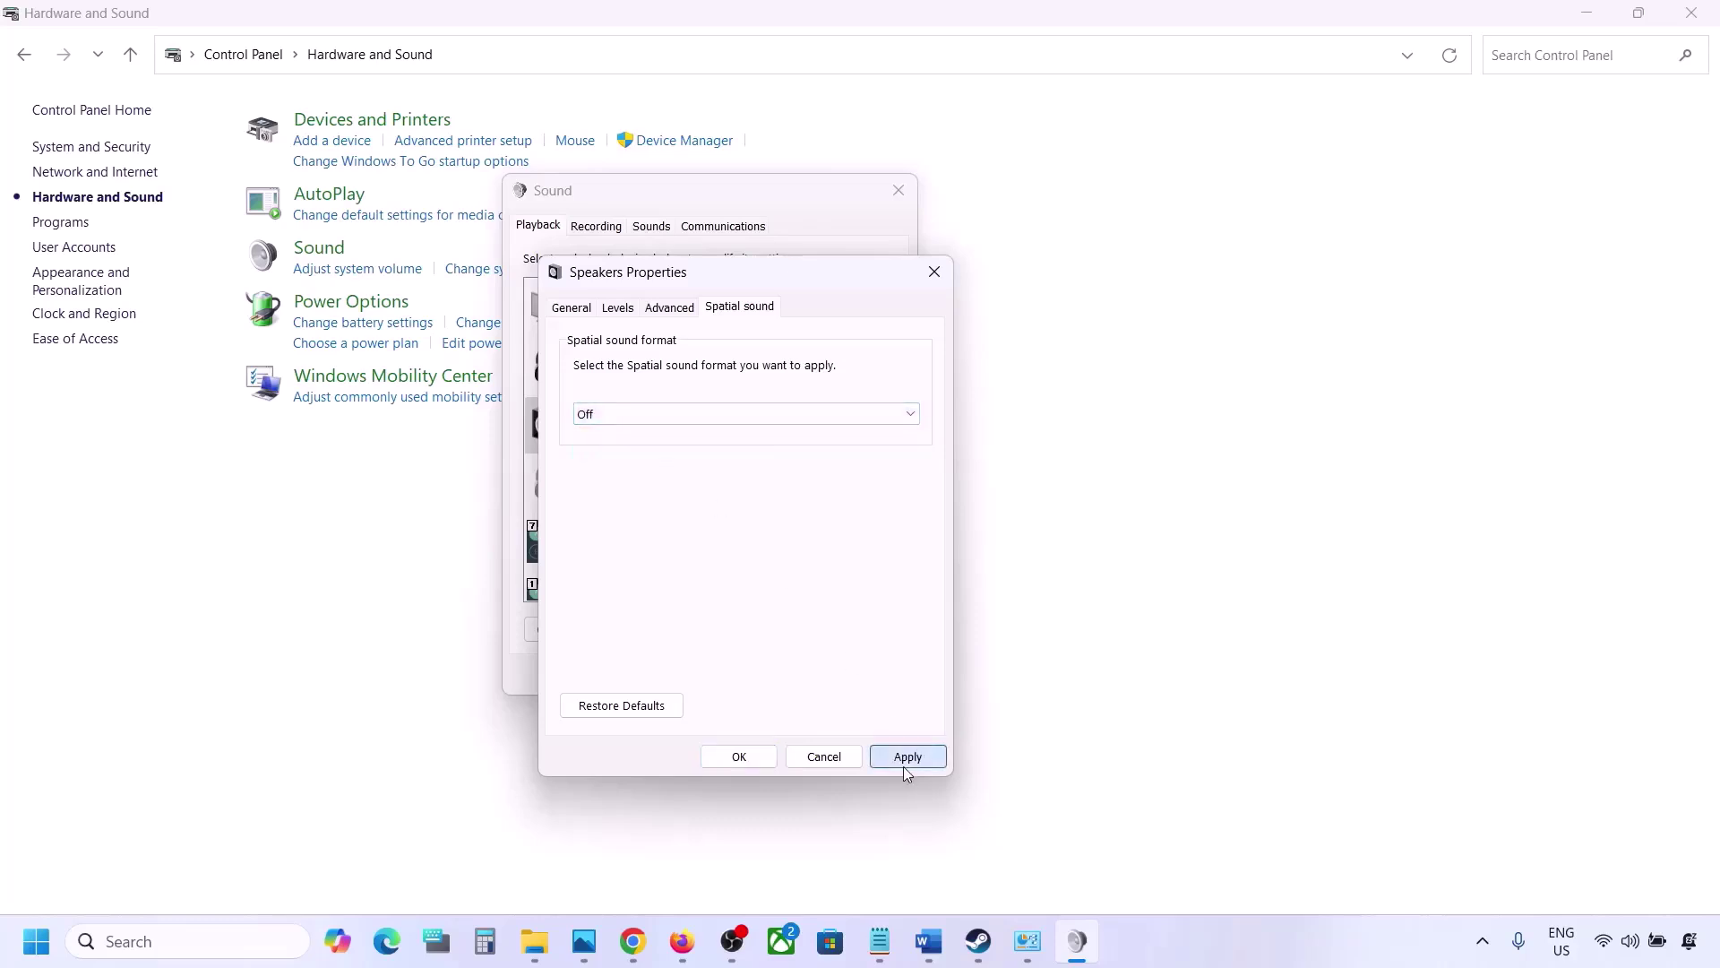
{"action": "left_click", "coordinate": [748, 759]}
{"action": "left_click", "coordinate": [724, 680]}
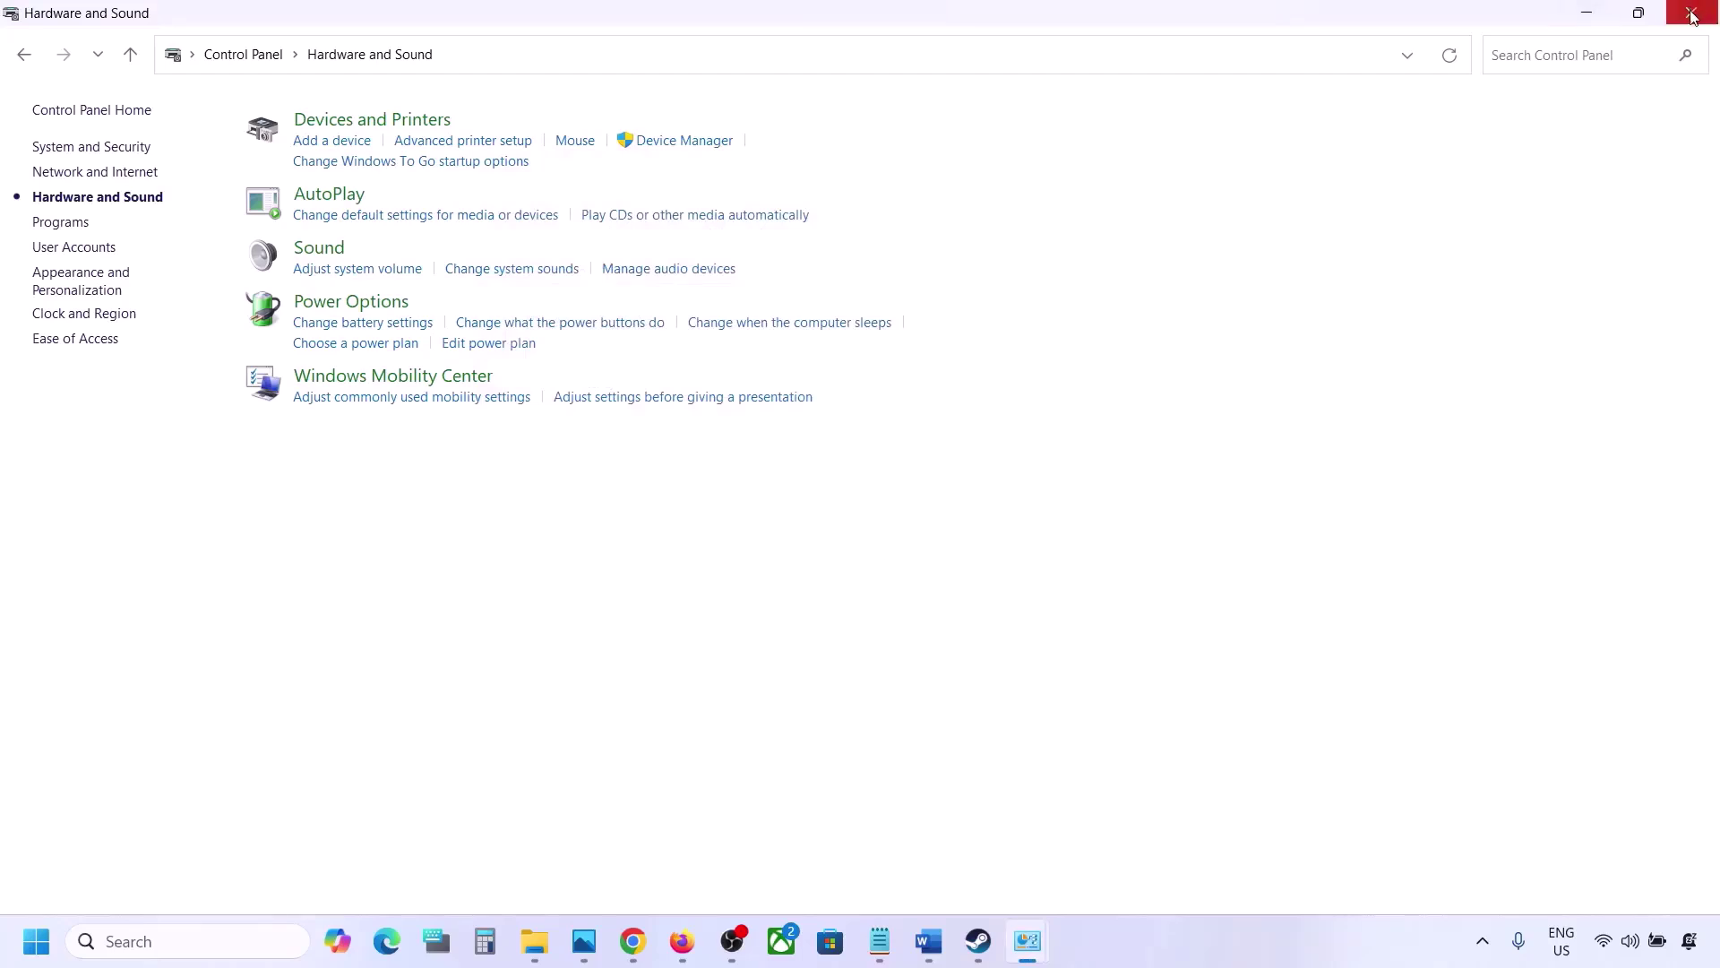
Step: Switch to the Word document, maximize it, and highlight Step 7's instructions on disabling Oculus/voicemeeter devices in the sound control panel and device manager
{"action": "key", "text": "alt+Tab"}
{"action": "scroll", "coordinate": [789, 598], "scroll_direction": "down", "scroll_amount": 3}
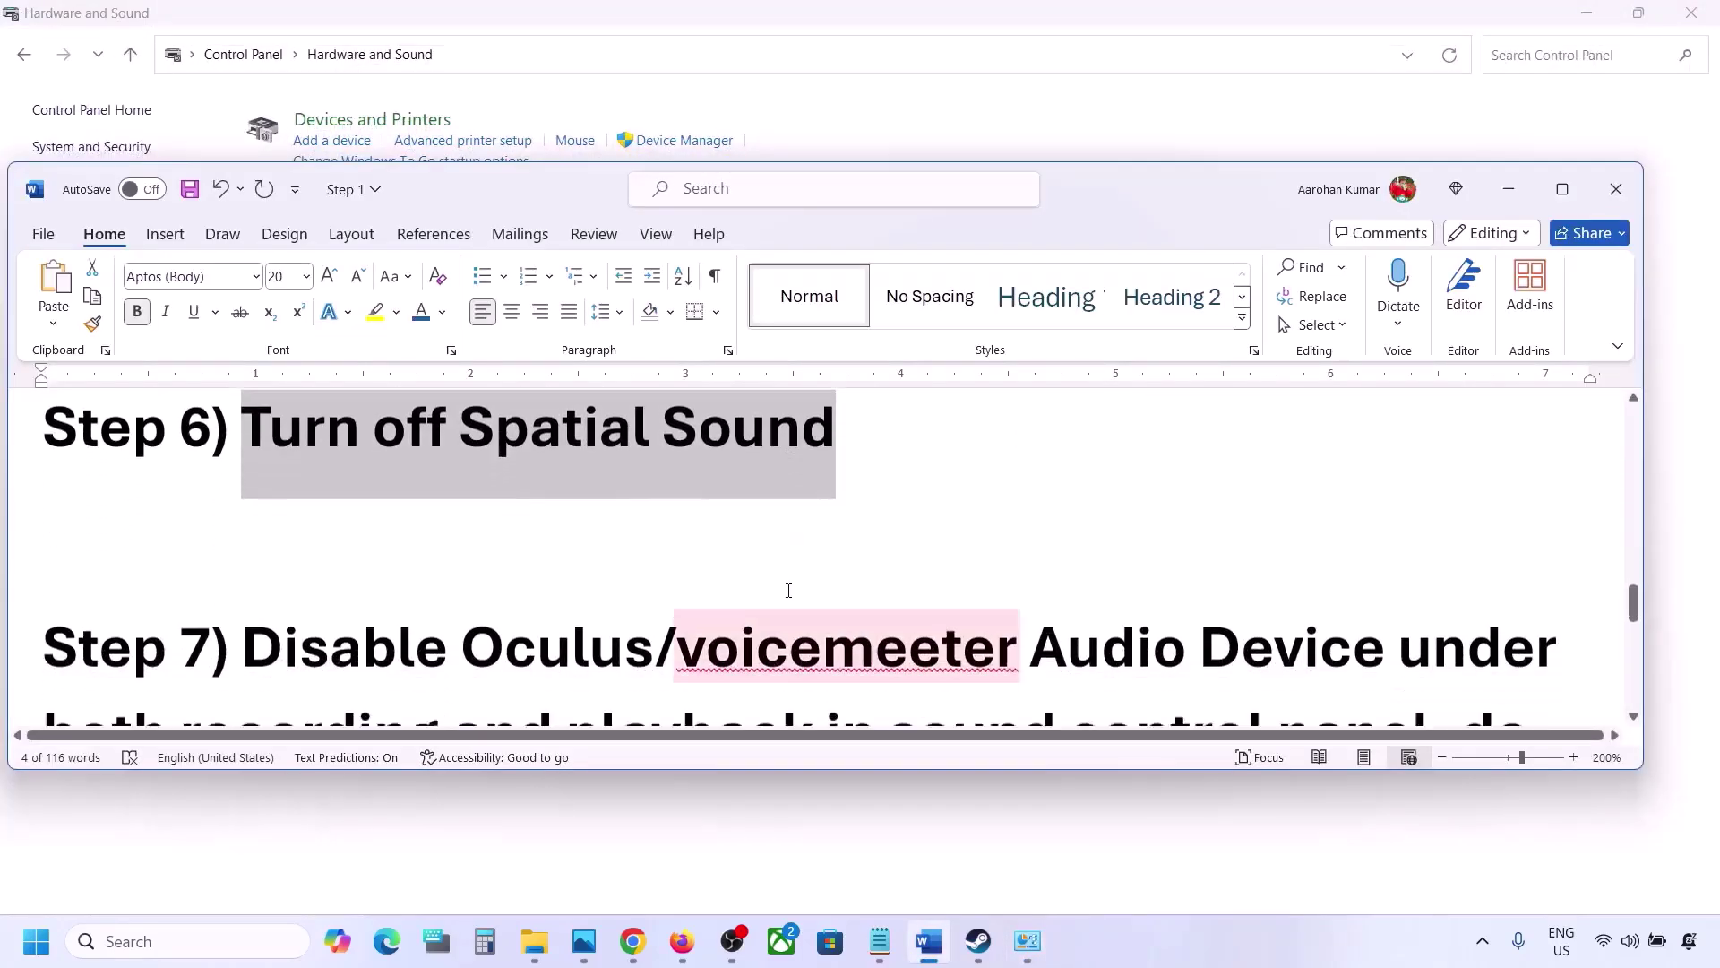
{"action": "left_click", "coordinate": [1562, 191]}
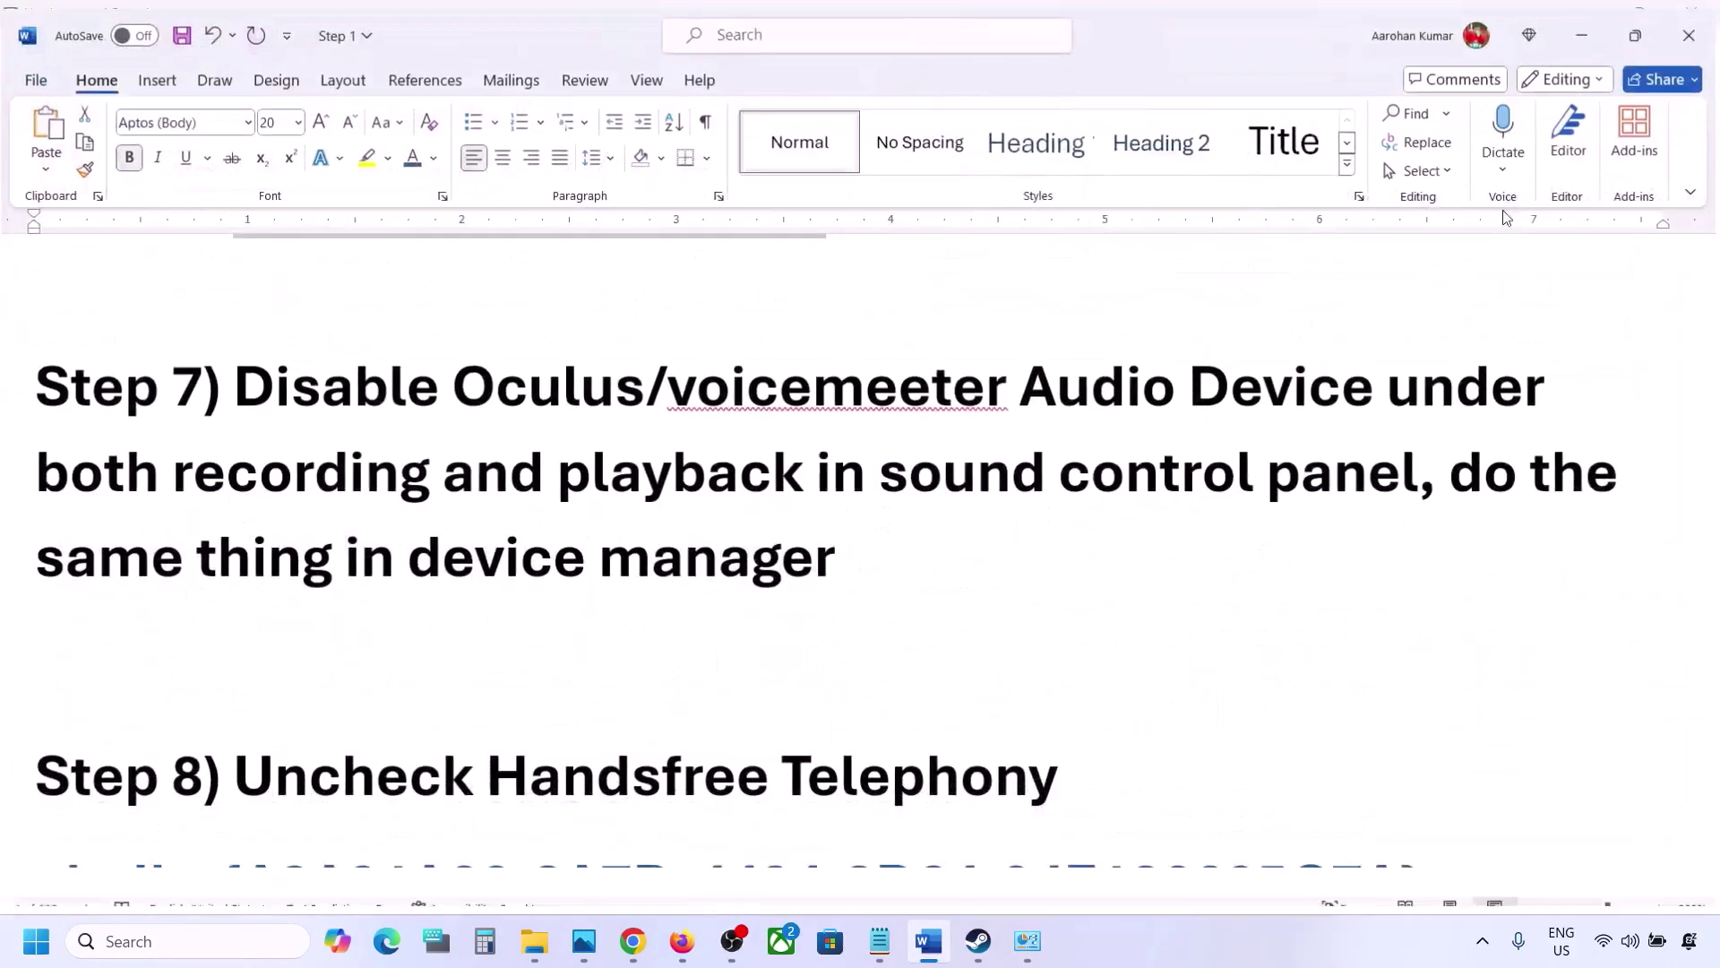
{"action": "scroll", "coordinate": [455, 571], "scroll_direction": "up", "scroll_amount": 2}
{"action": "left_click_drag", "start_coordinate": [455, 571], "coordinate": [946, 578]}
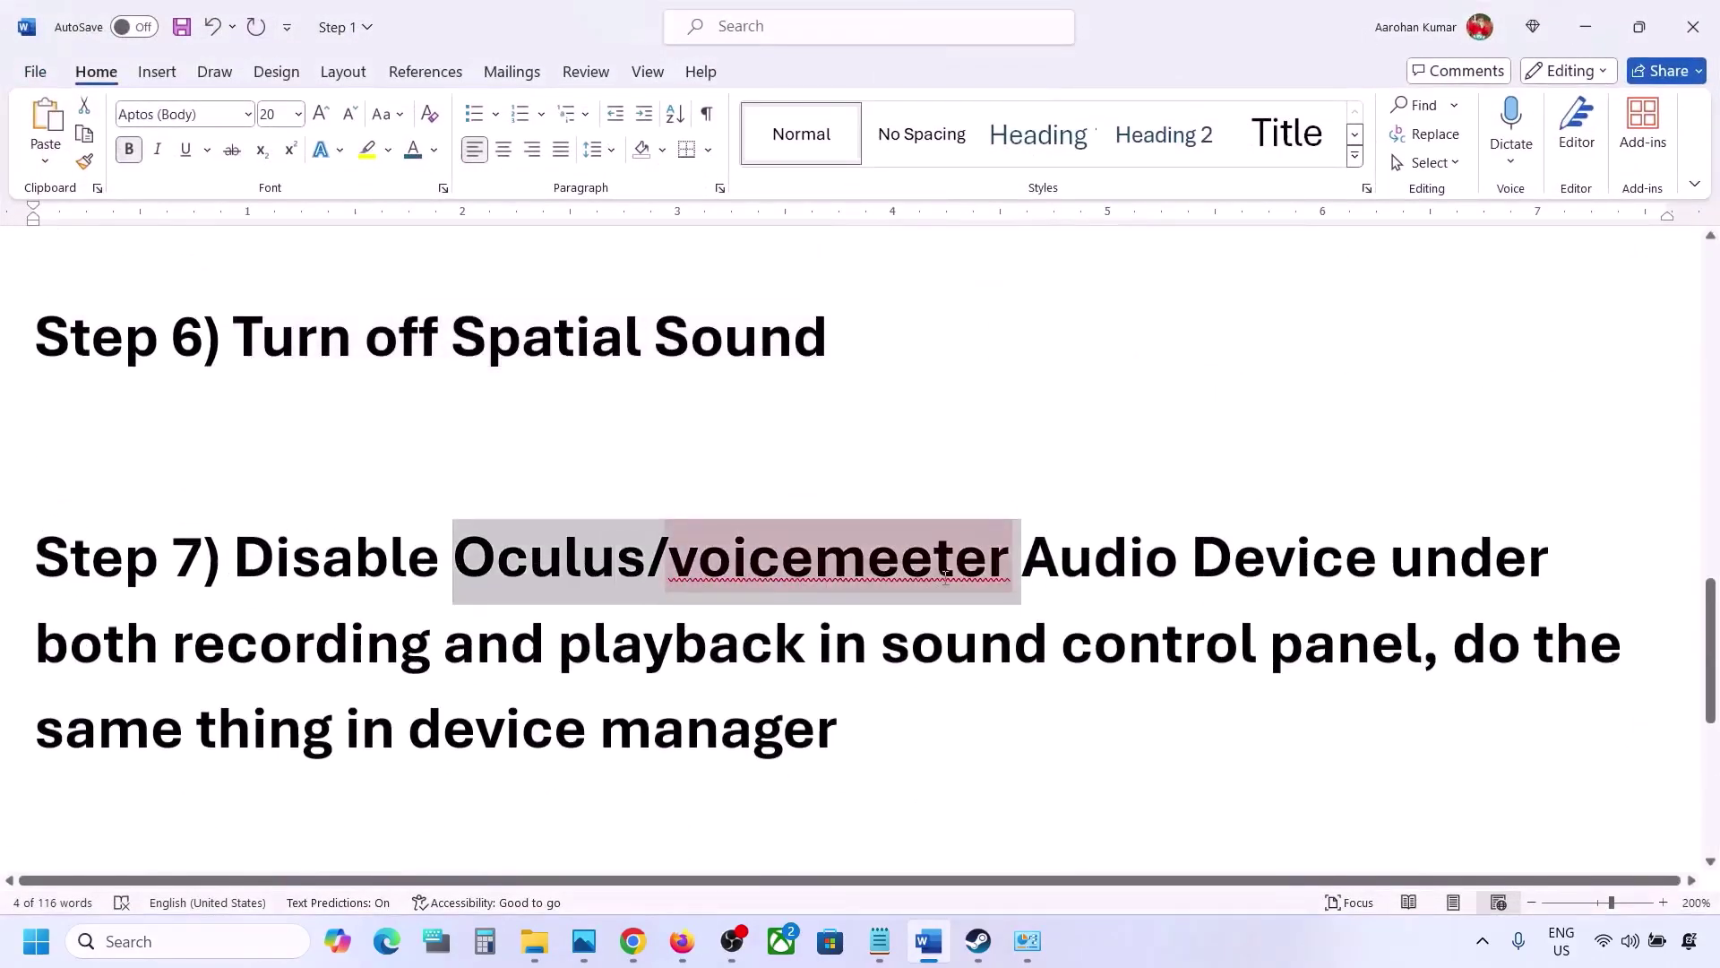
{"action": "left_click", "coordinate": [1093, 556]}
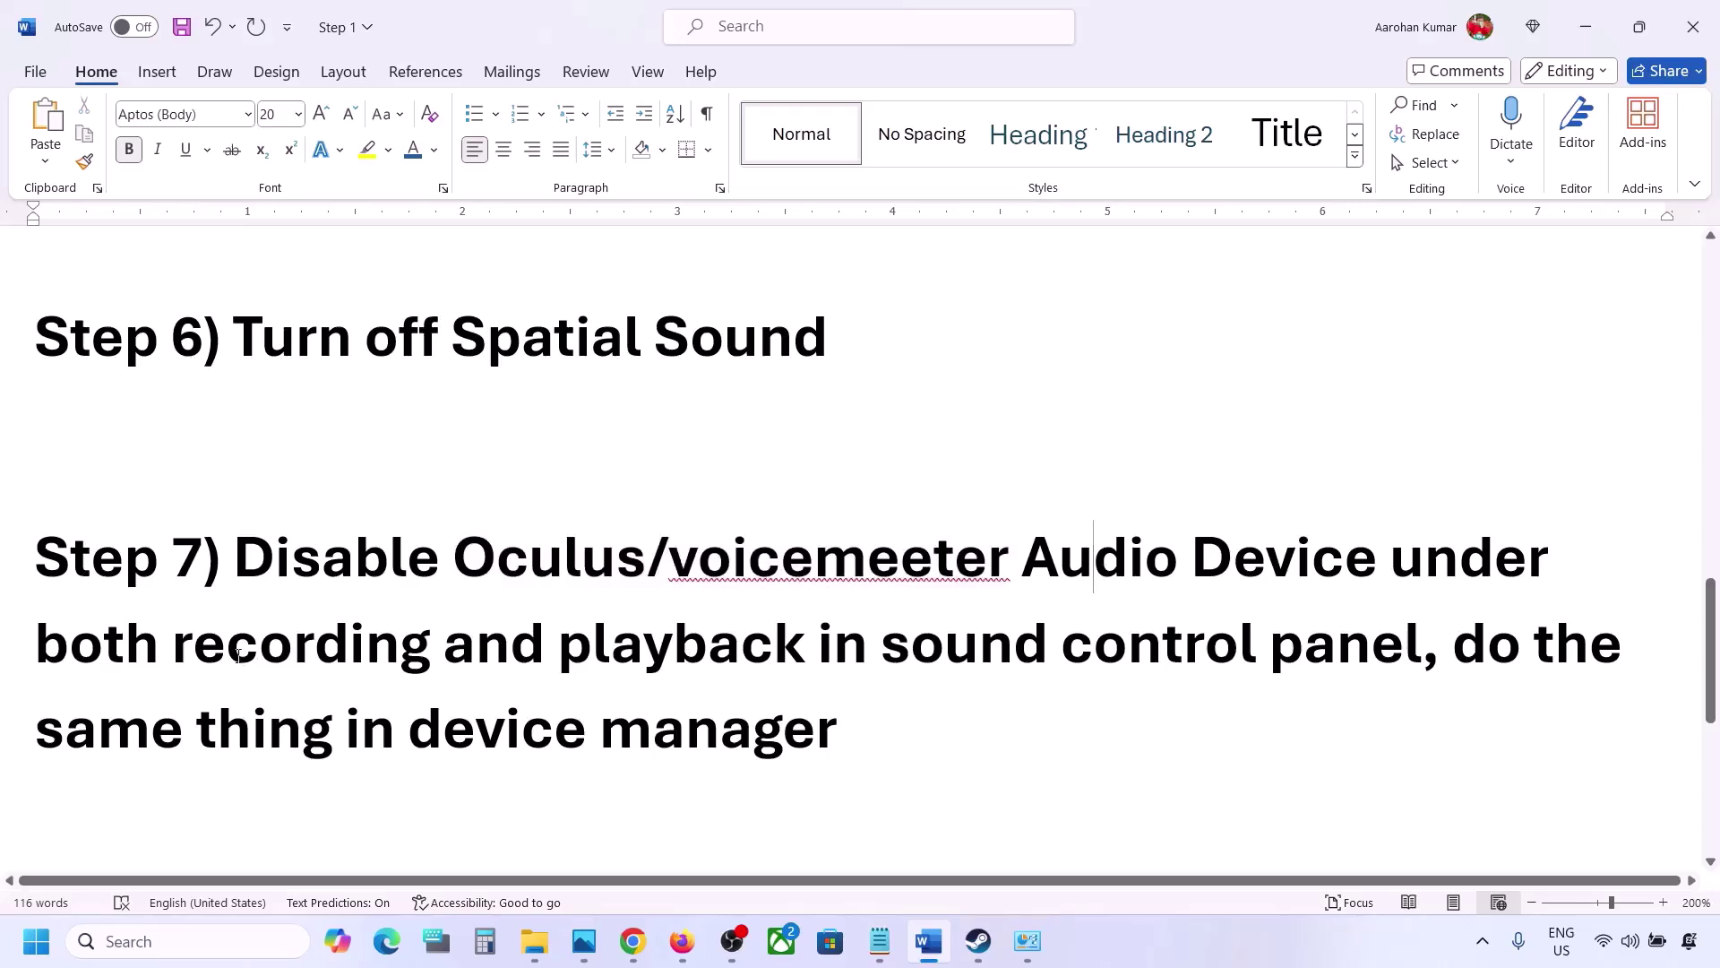
{"action": "left_click_drag", "start_coordinate": [235, 551], "coordinate": [1171, 679]}
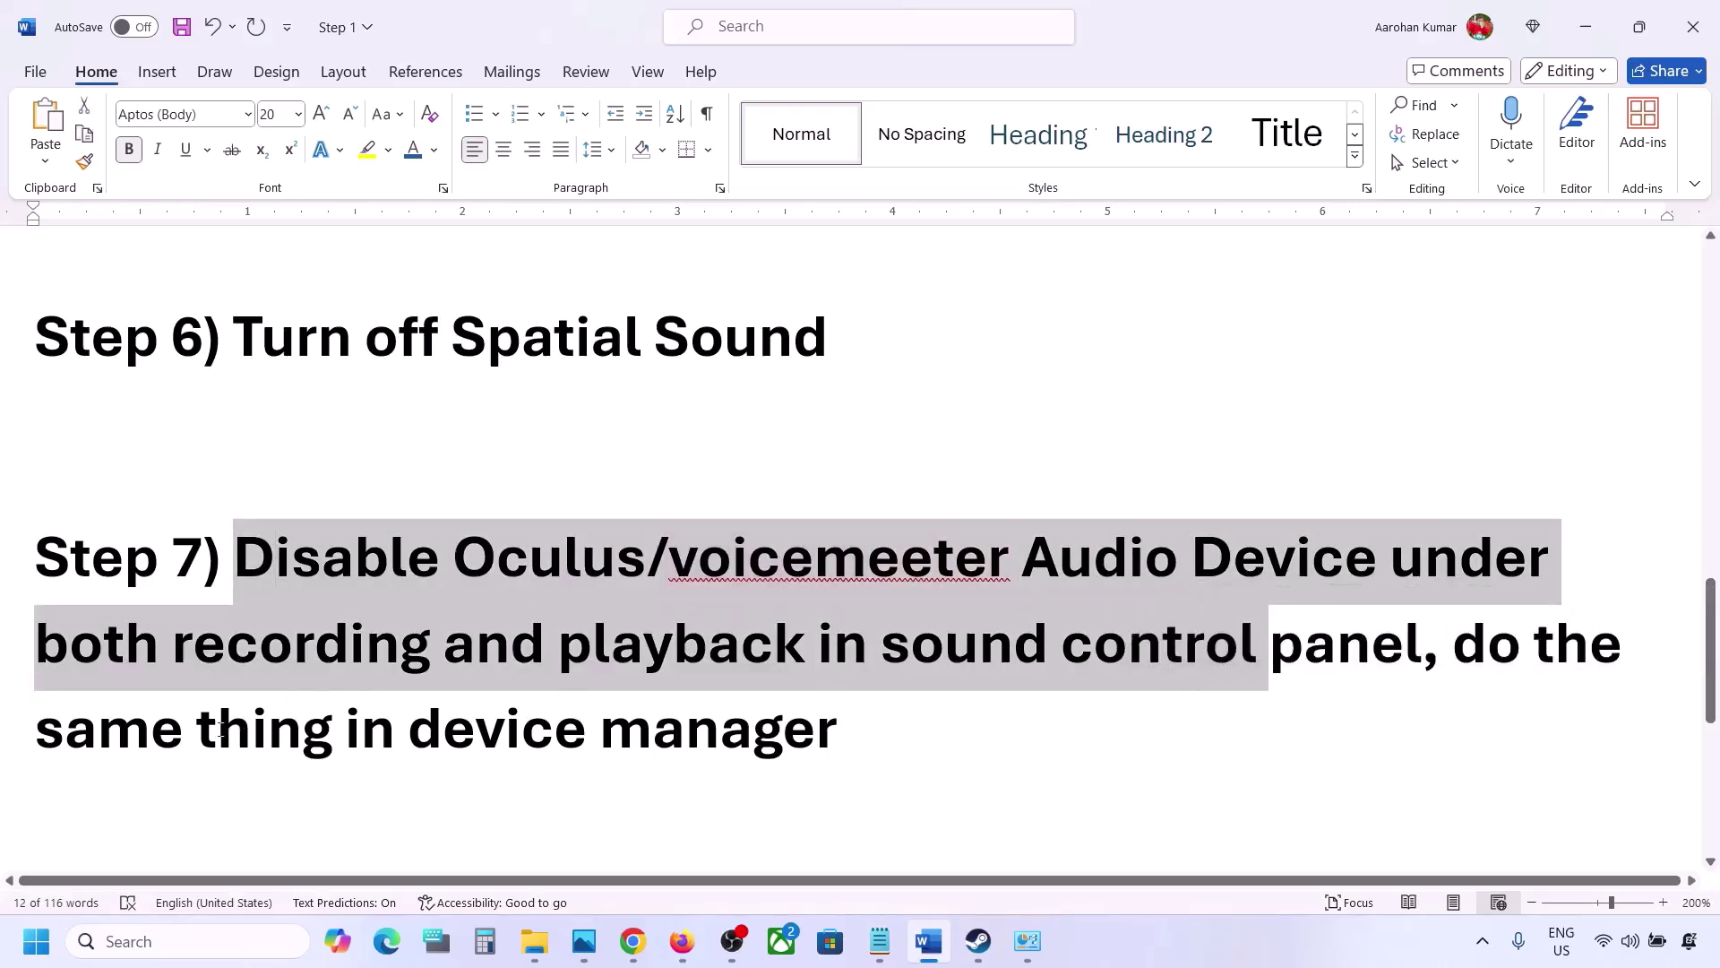
{"action": "left_click_drag", "start_coordinate": [220, 730], "coordinate": [838, 748]}
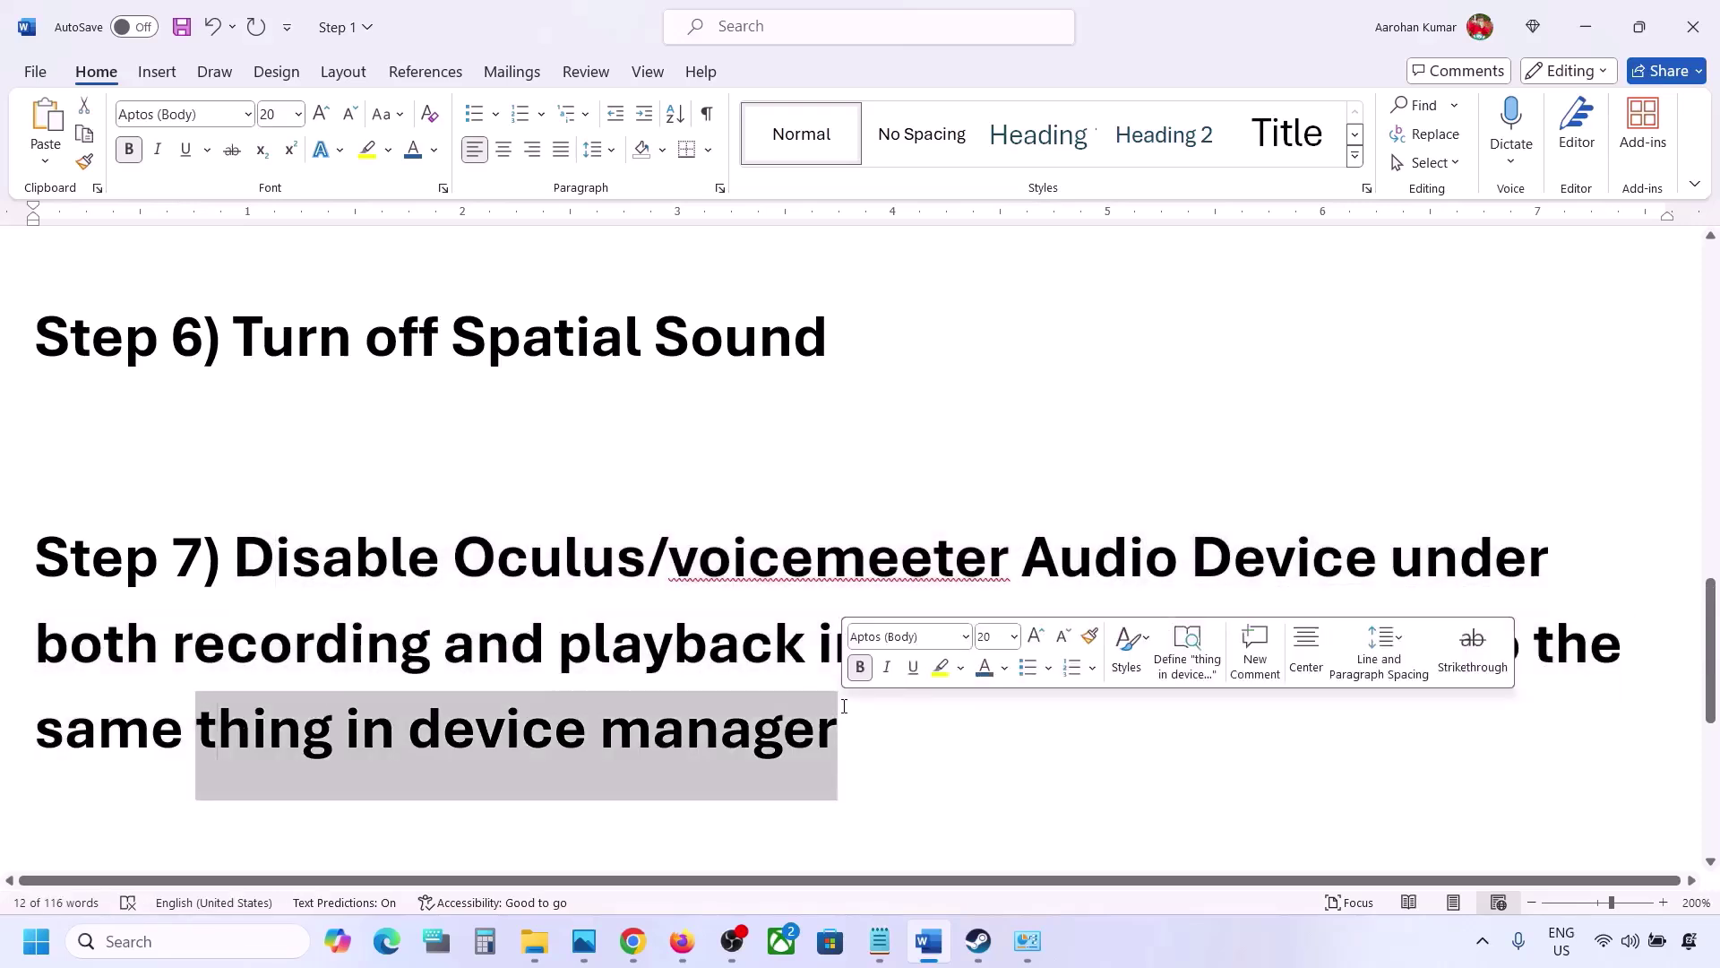
Step: Open the Sound dialog from Control Panel's Hardware and Sound section and move it clear of the category links
{"action": "left_click", "coordinate": [177, 931]}
{"action": "type", "text": "control"}
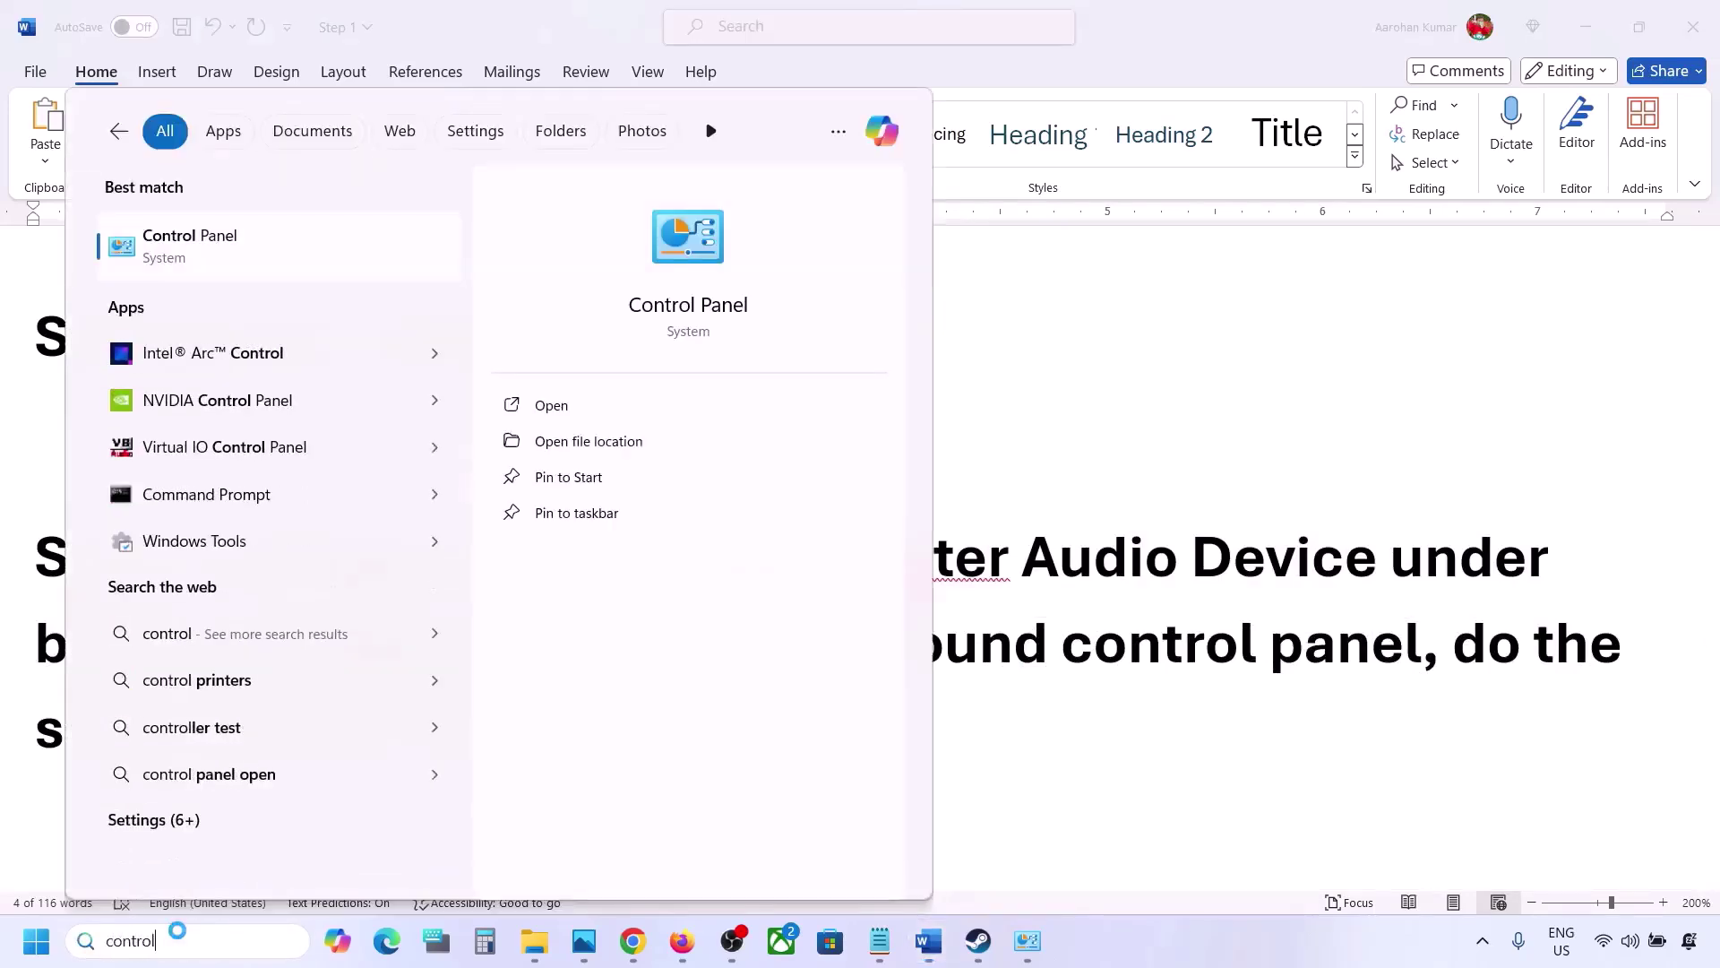
{"action": "key", "text": "Return"}
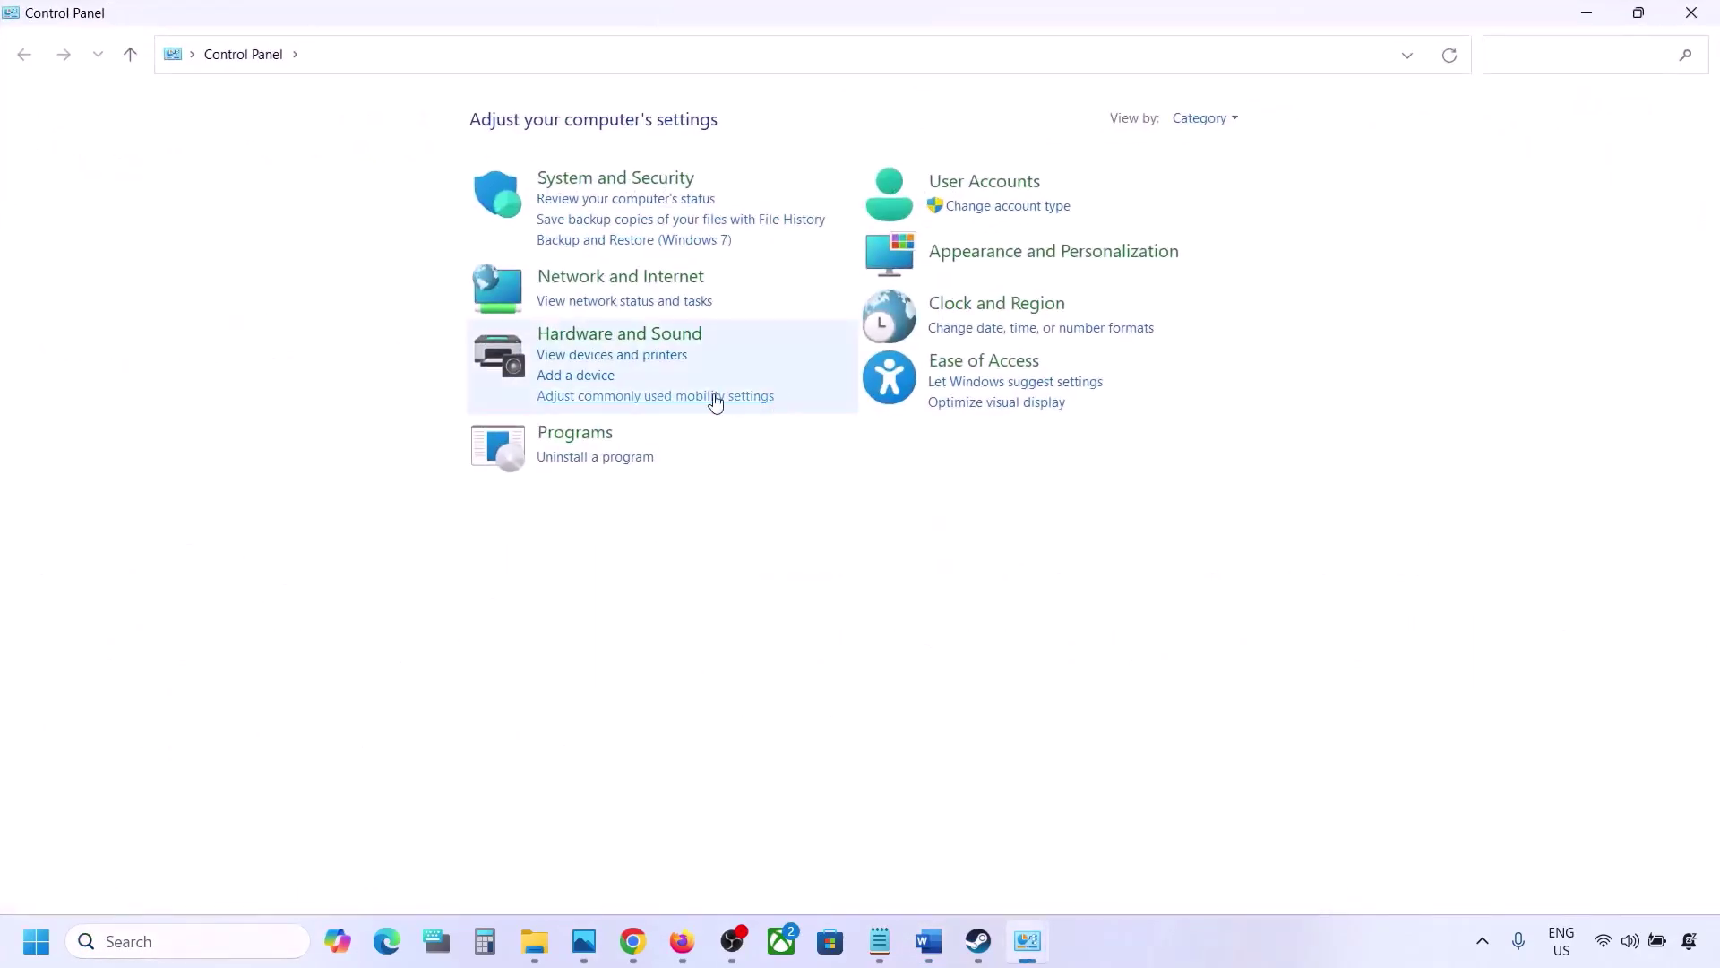
{"action": "left_click", "coordinate": [578, 335]}
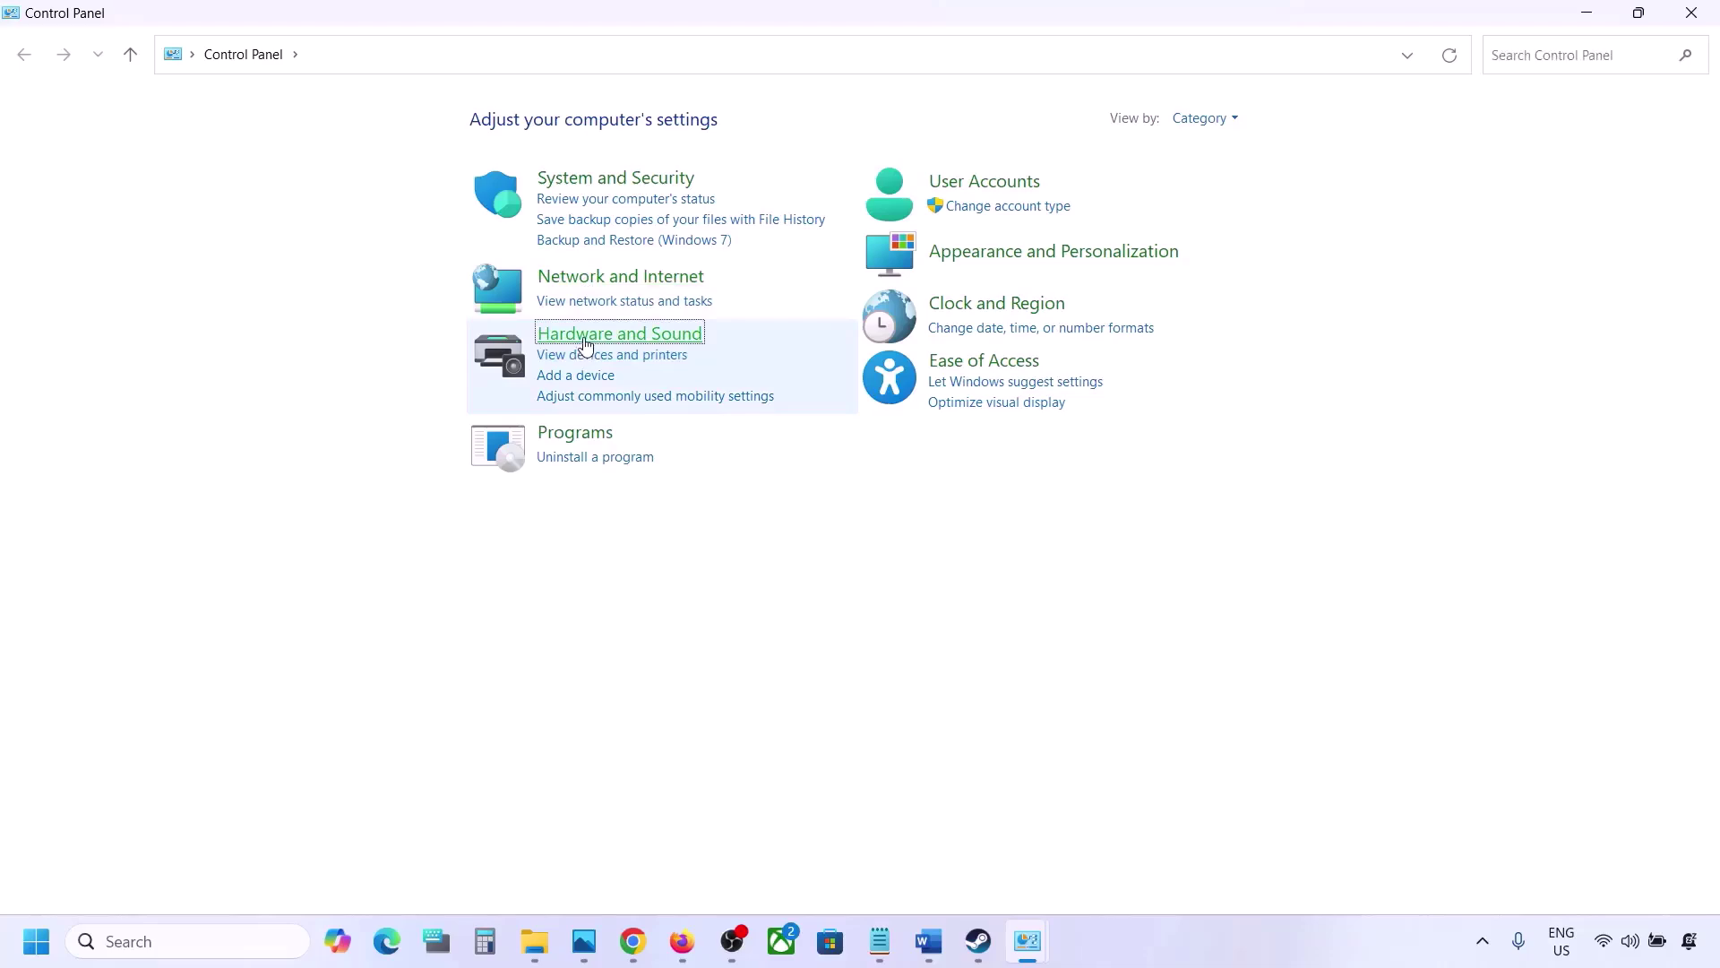
{"action": "left_click", "coordinate": [319, 249]}
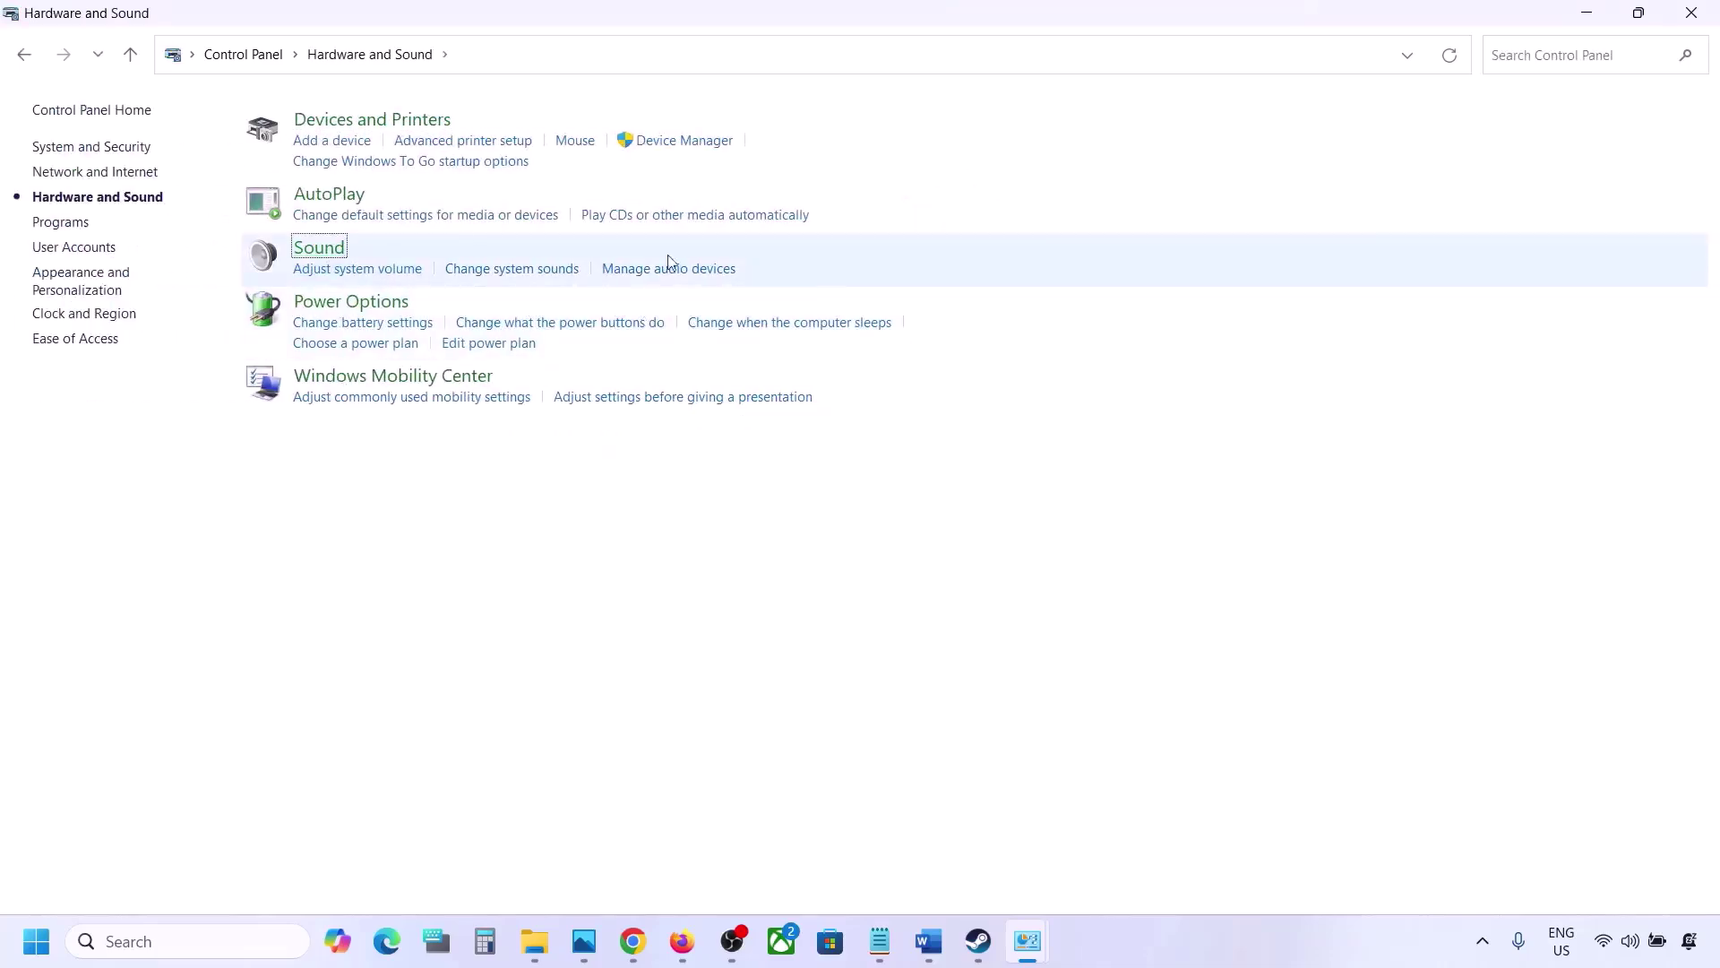
{"action": "left_click_drag", "start_coordinate": [340, 154], "coordinate": [1008, 191]}
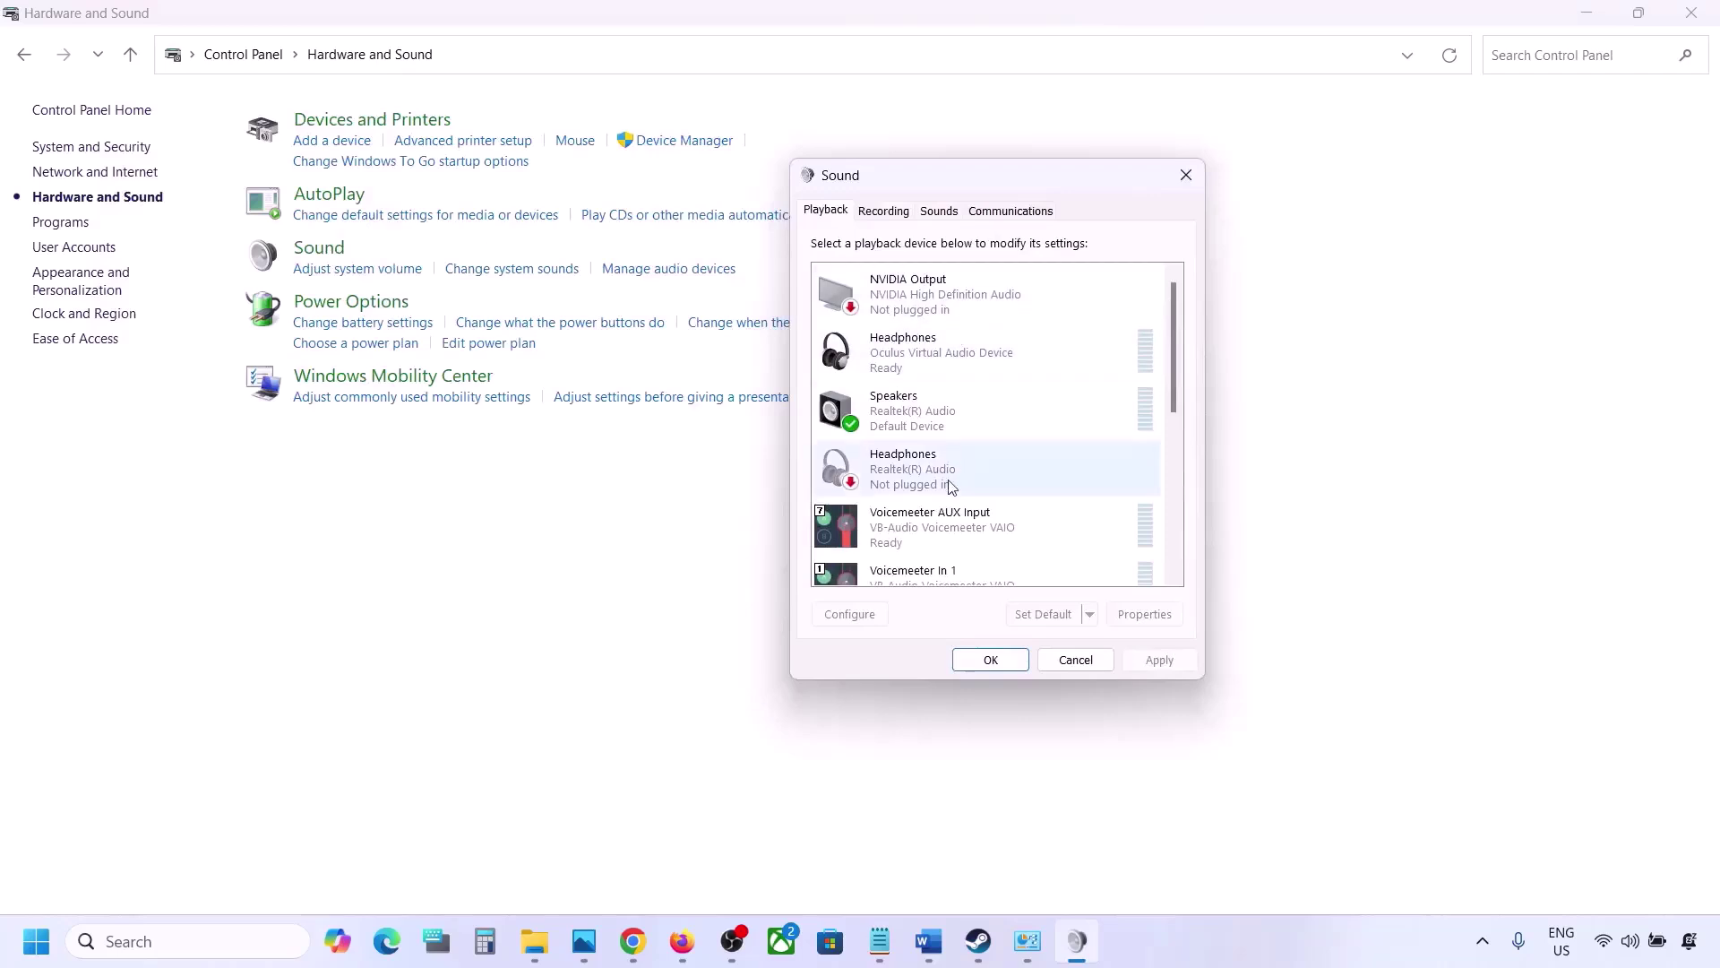
Step: Look through the playback devices and disable the Headphones entry of the Oculus Virtual Audio Device
{"action": "scroll", "coordinate": [973, 441], "scroll_direction": "down", "scroll_amount": 5}
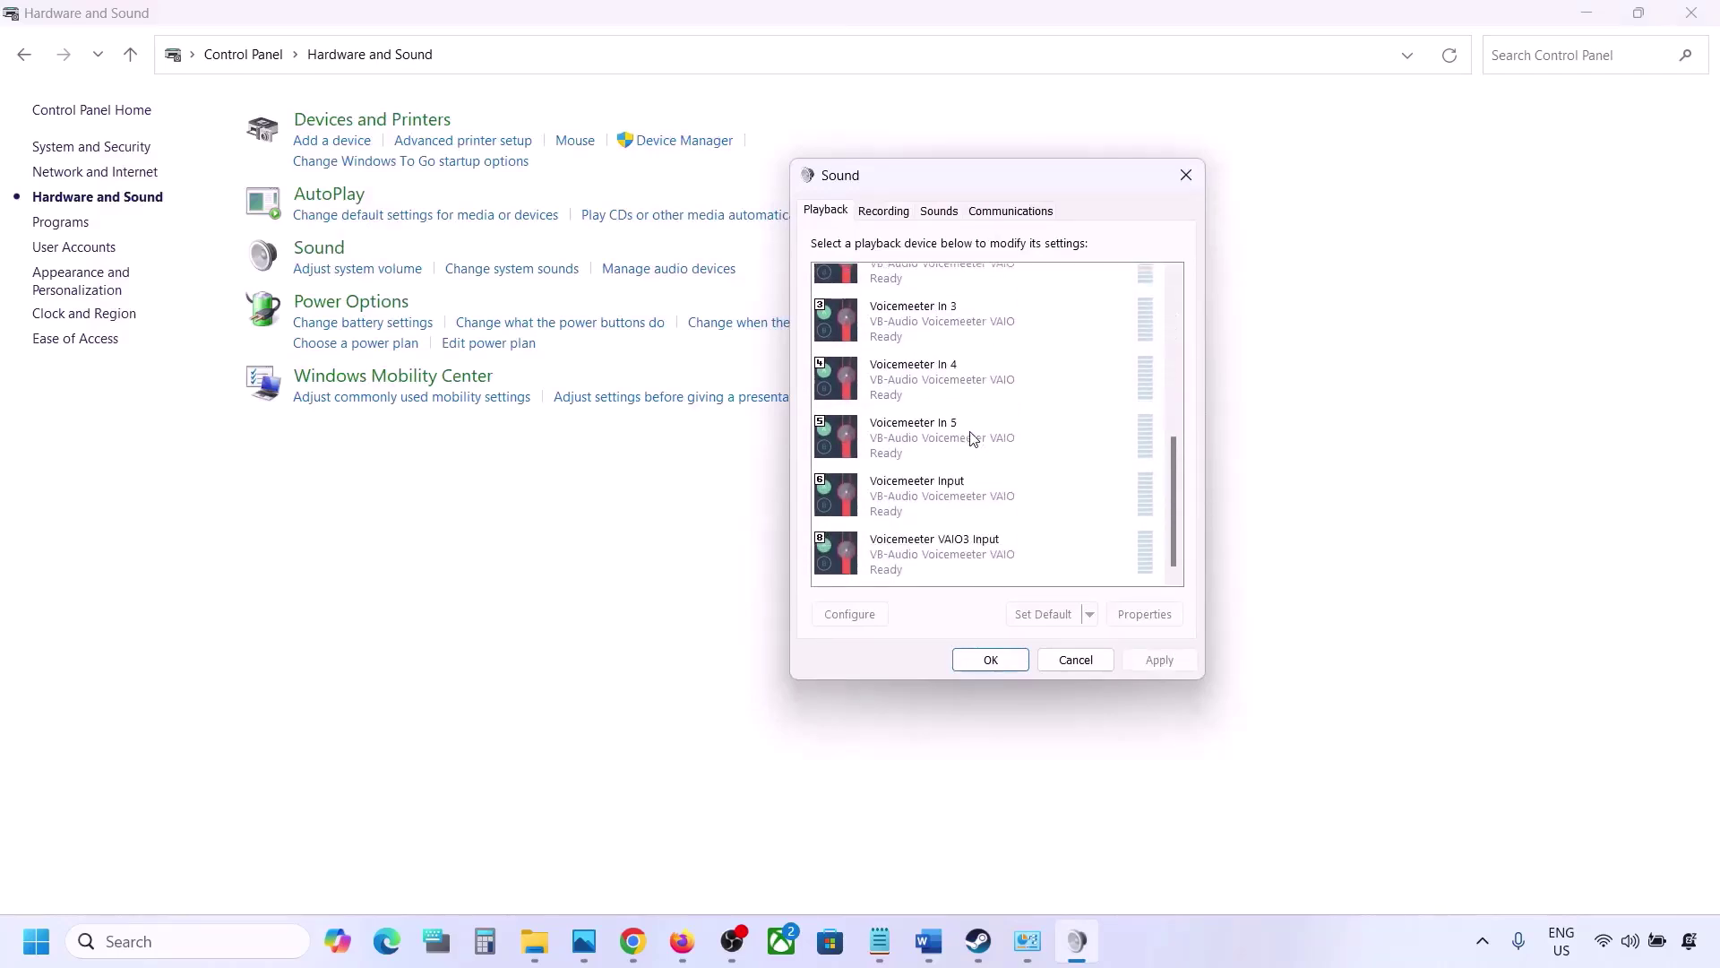
{"action": "scroll", "coordinate": [973, 438], "scroll_direction": "up", "scroll_amount": 5}
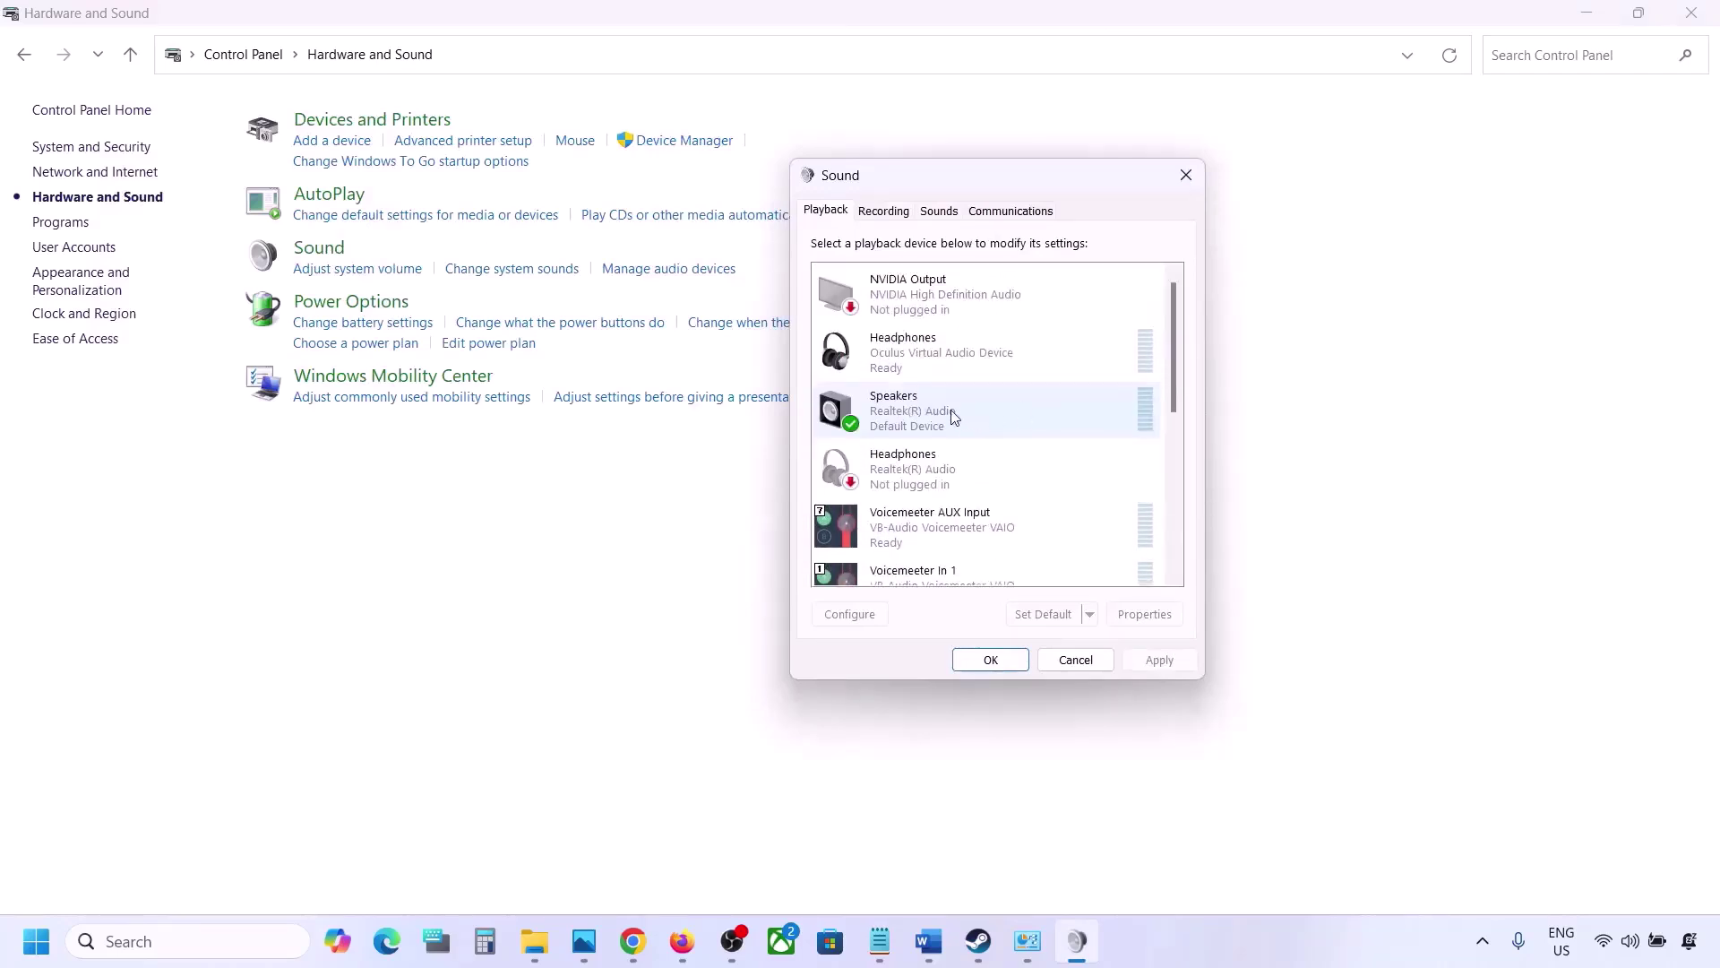
{"action": "left_click", "coordinate": [951, 415]}
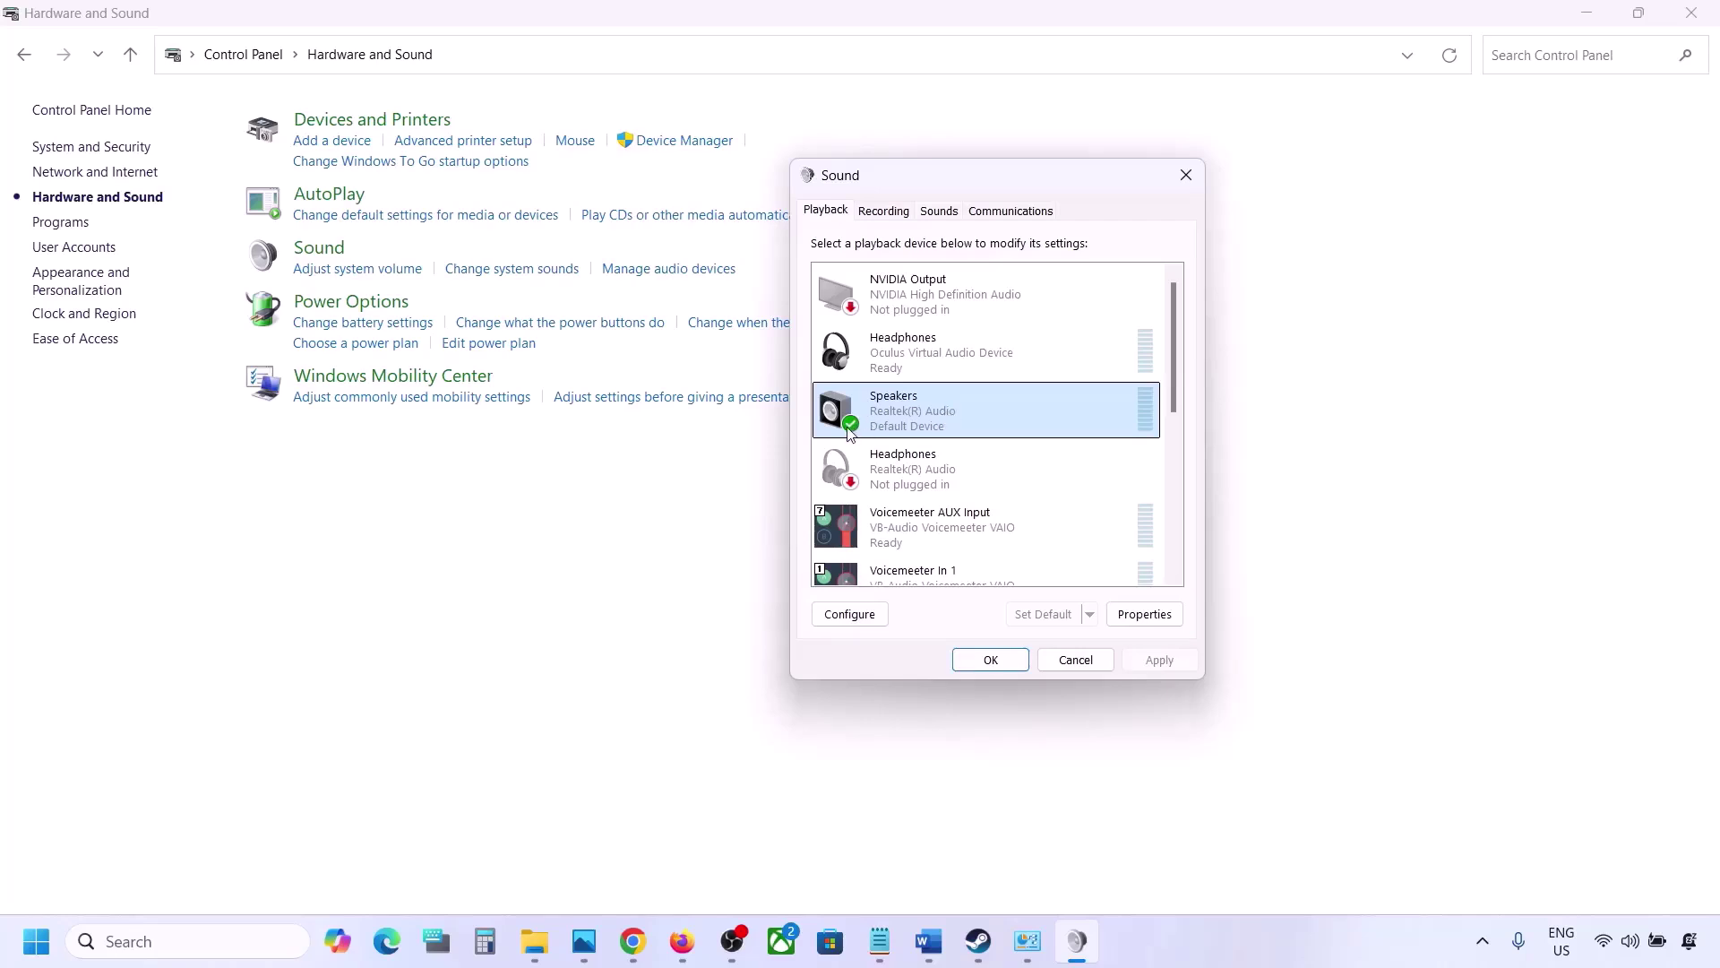
{"action": "scroll", "coordinate": [938, 550], "scroll_direction": "down", "scroll_amount": 5}
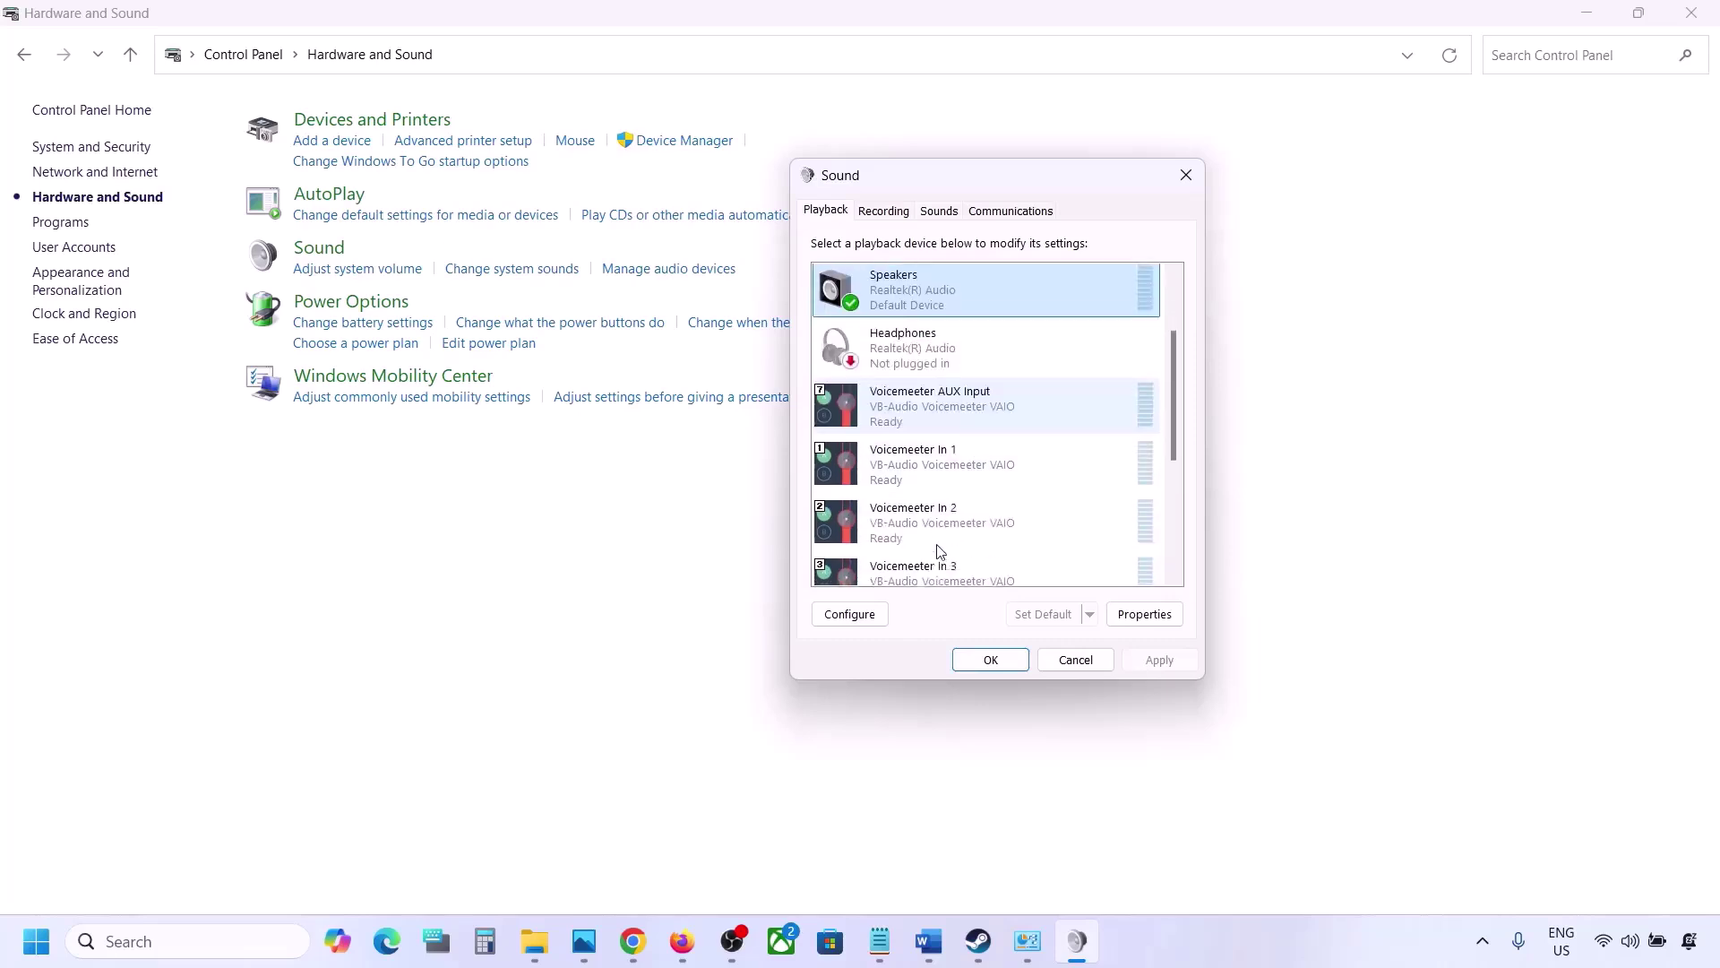
{"action": "scroll", "coordinate": [987, 496], "scroll_direction": "up", "scroll_amount": 5}
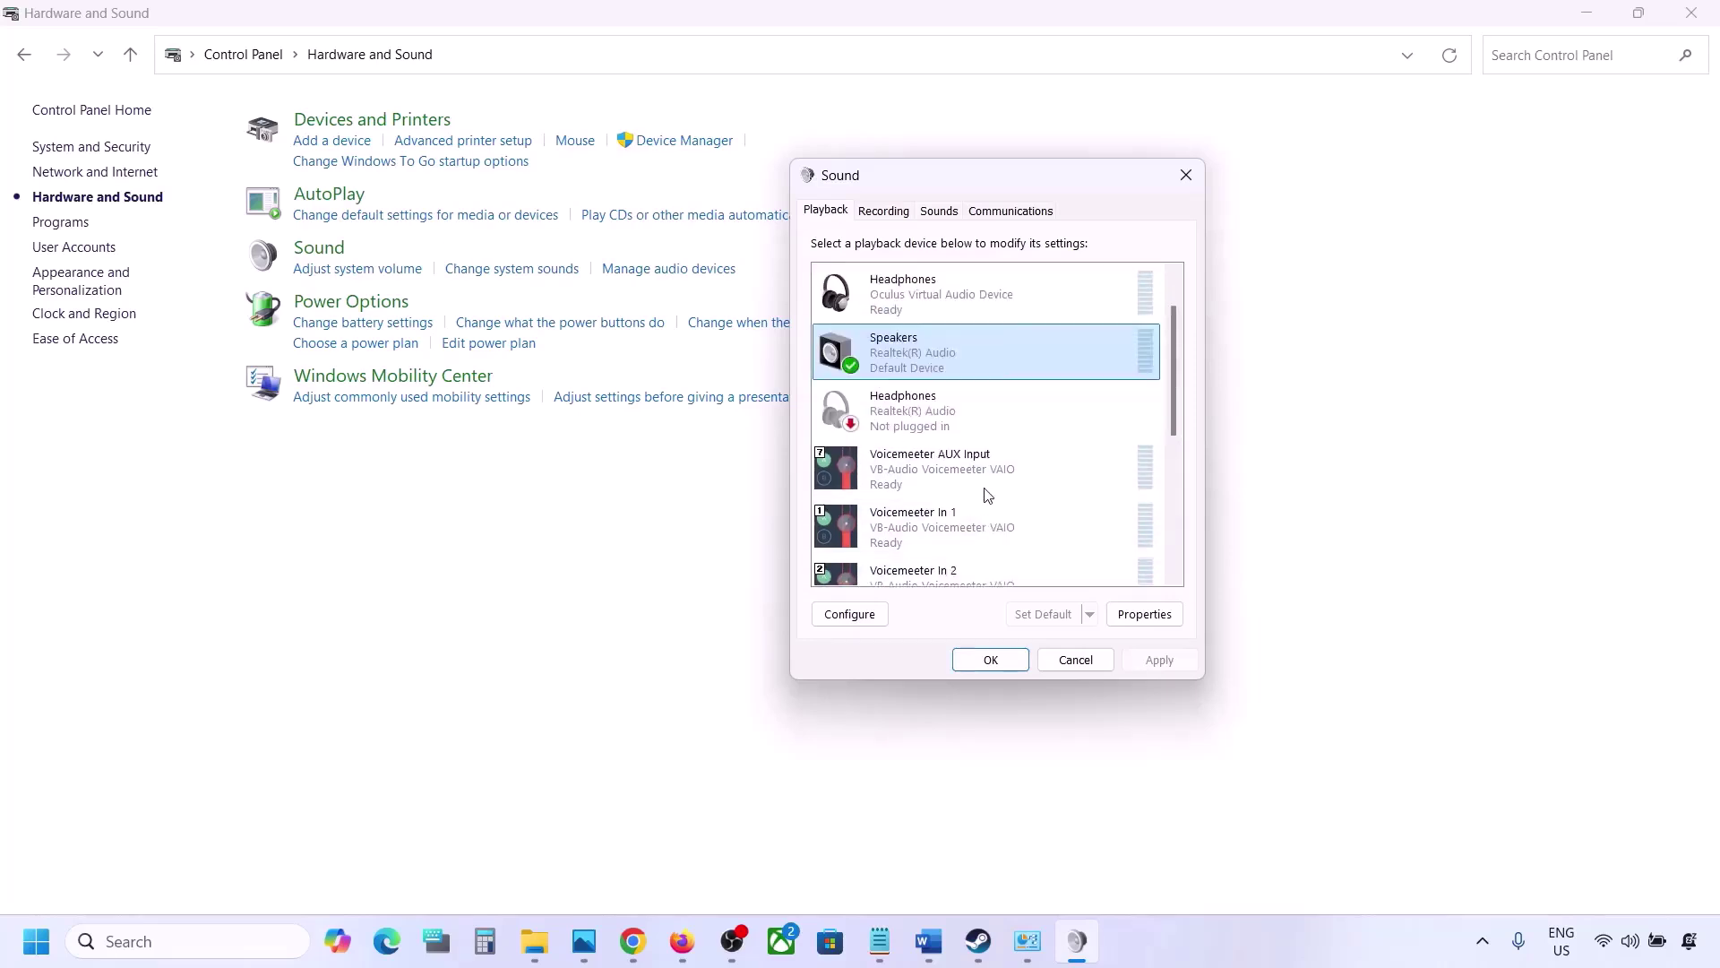
{"action": "scroll", "coordinate": [926, 320], "scroll_direction": "up", "scroll_amount": 1}
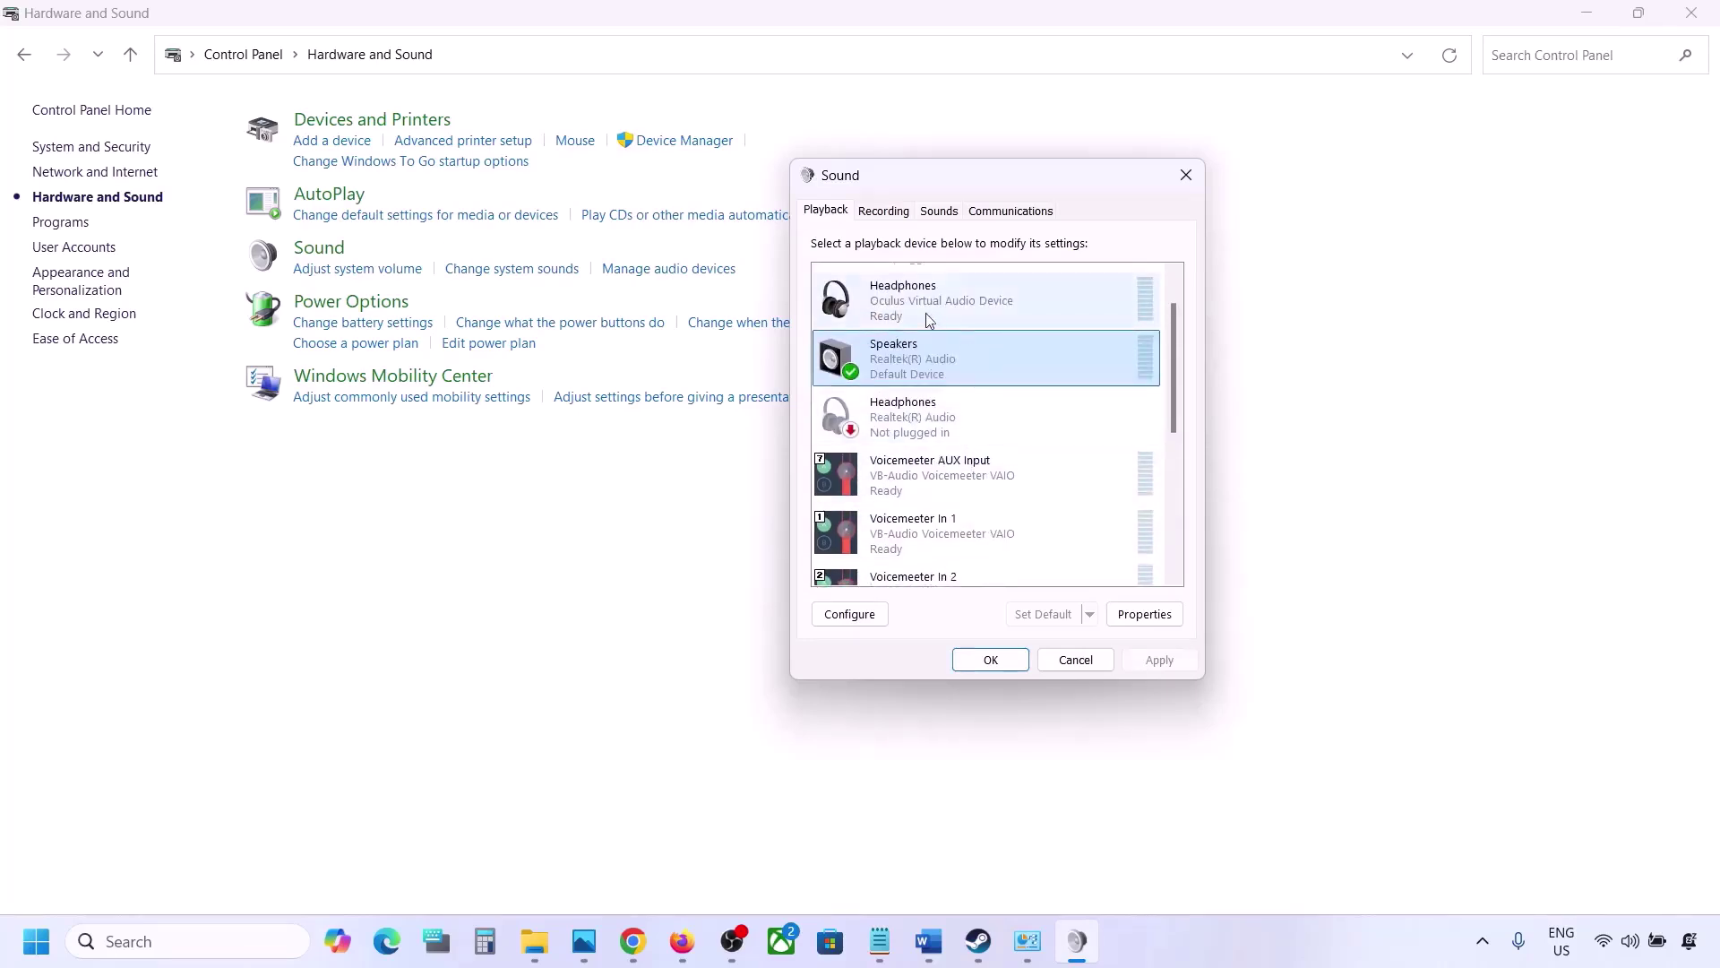
{"action": "left_click", "coordinate": [926, 313]}
{"action": "right_click", "coordinate": [917, 303]}
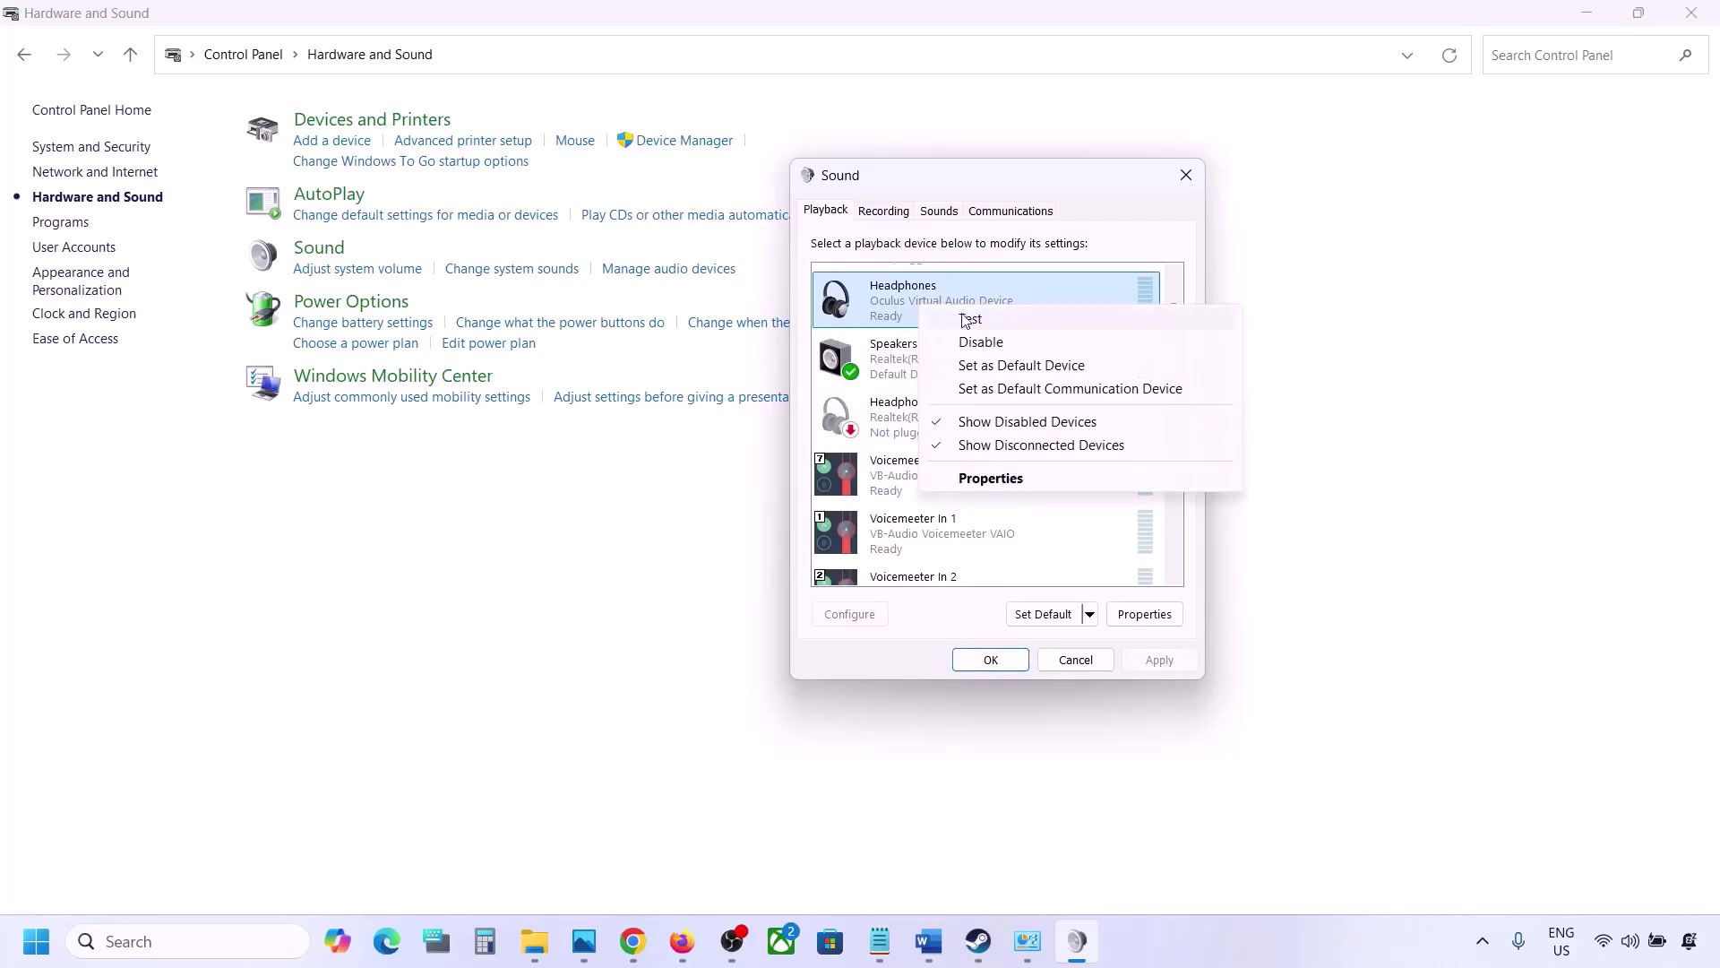
{"action": "left_click", "coordinate": [979, 340]}
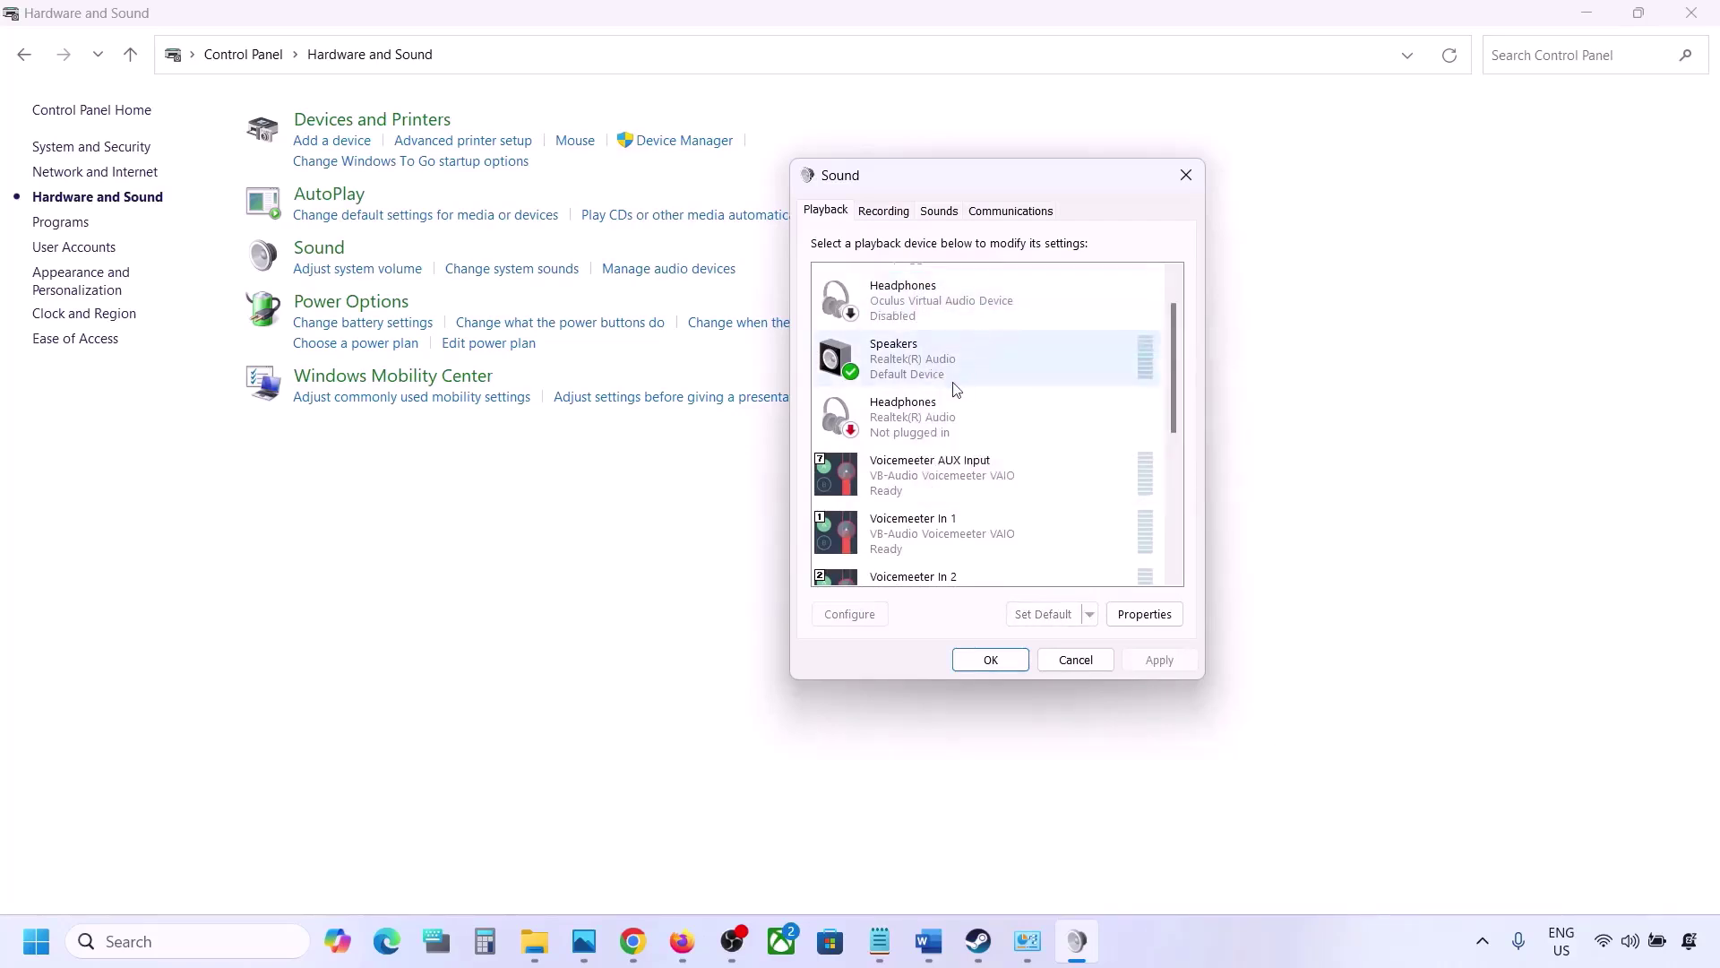
Step: Check the available options for the Oculus headphones, and look further through the playback list for the Voicemeeter devices
{"action": "scroll", "coordinate": [954, 388], "scroll_direction": "down", "scroll_amount": 2}
{"action": "scroll", "coordinate": [953, 388], "scroll_direction": "up", "scroll_amount": 3}
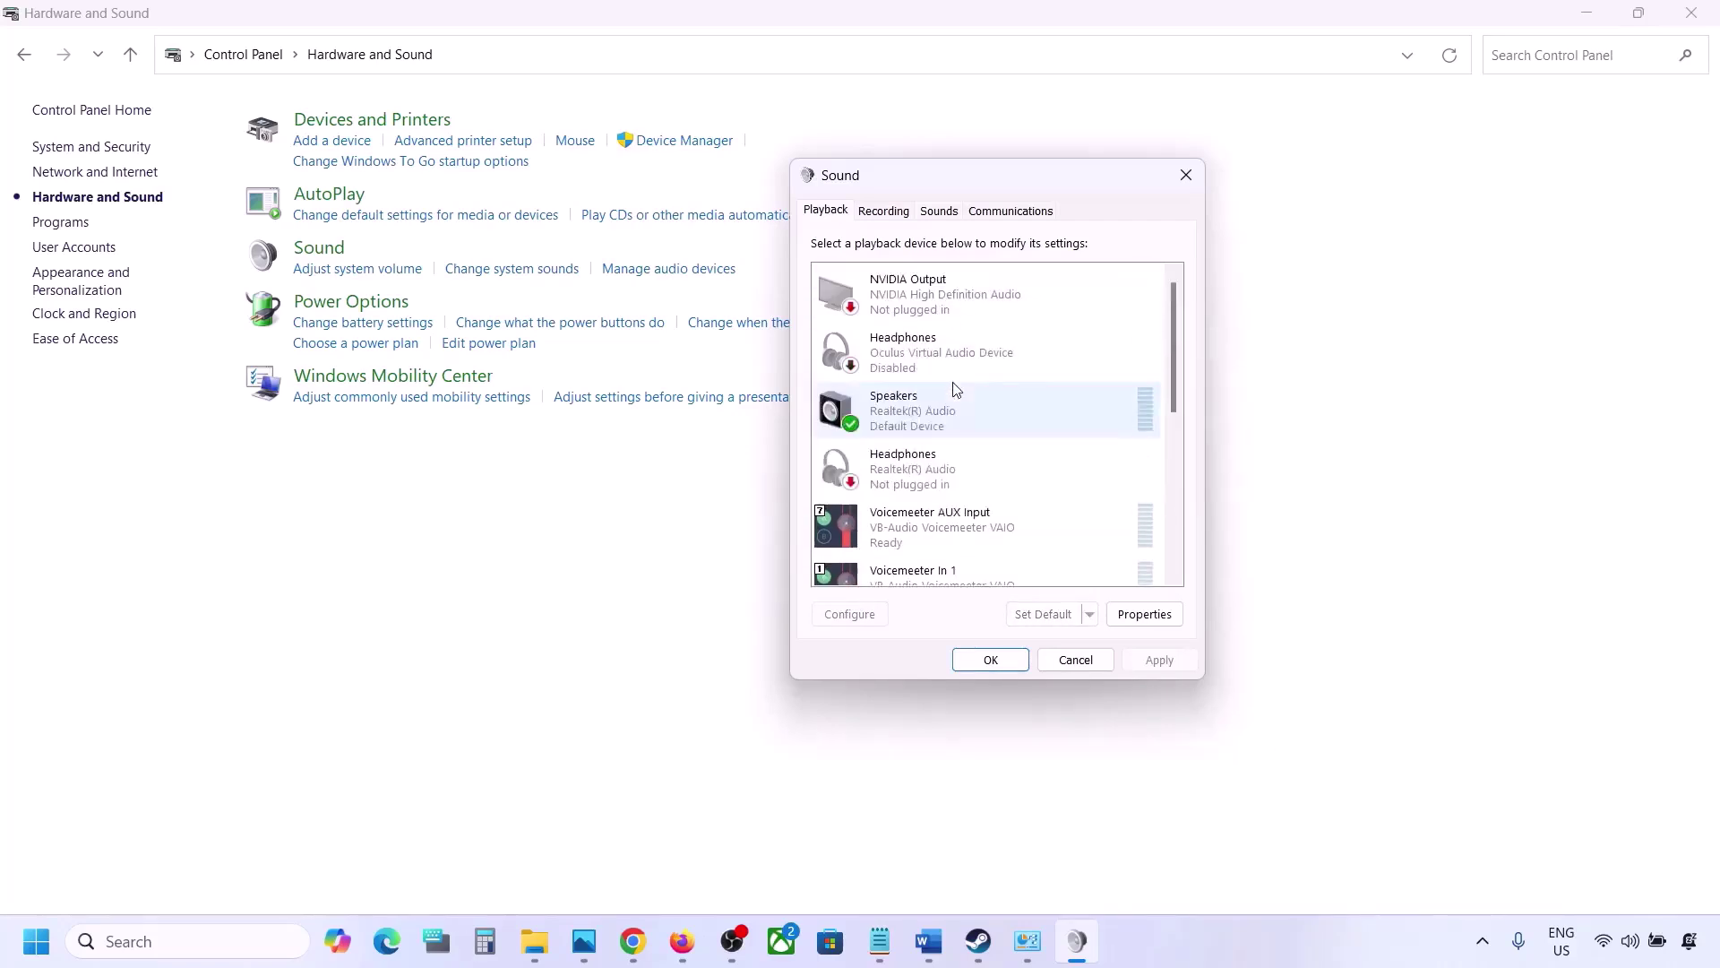
{"action": "right_click", "coordinate": [918, 339]}
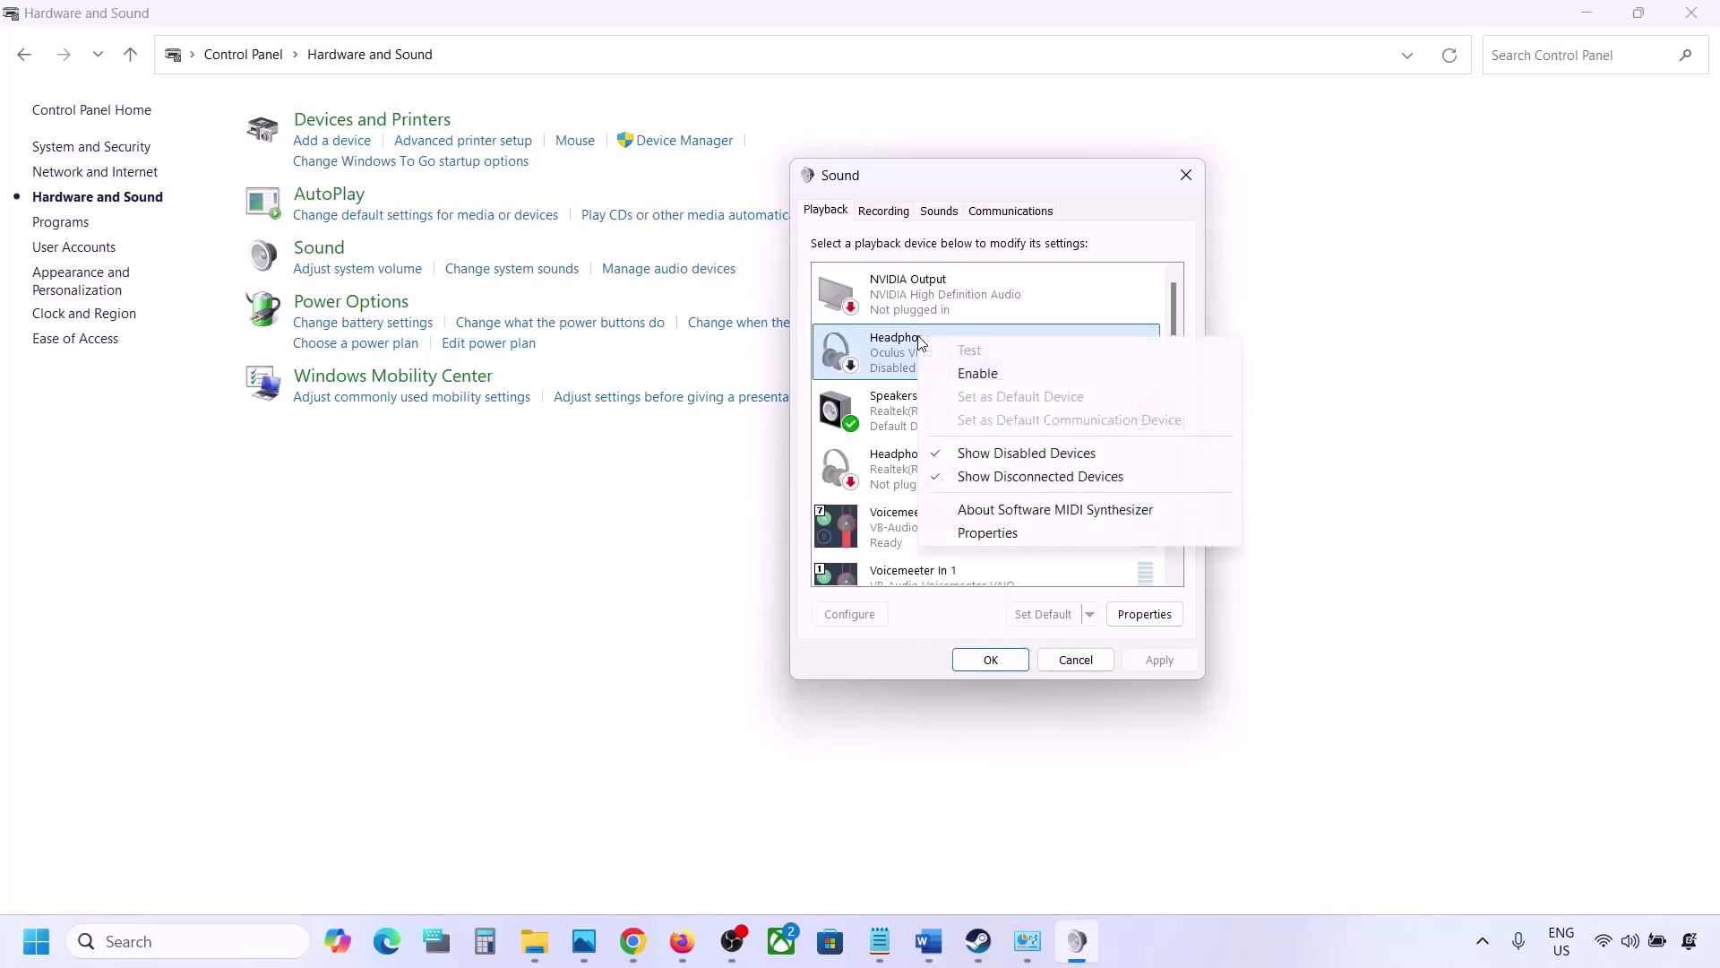
{"action": "left_click", "coordinate": [901, 373]}
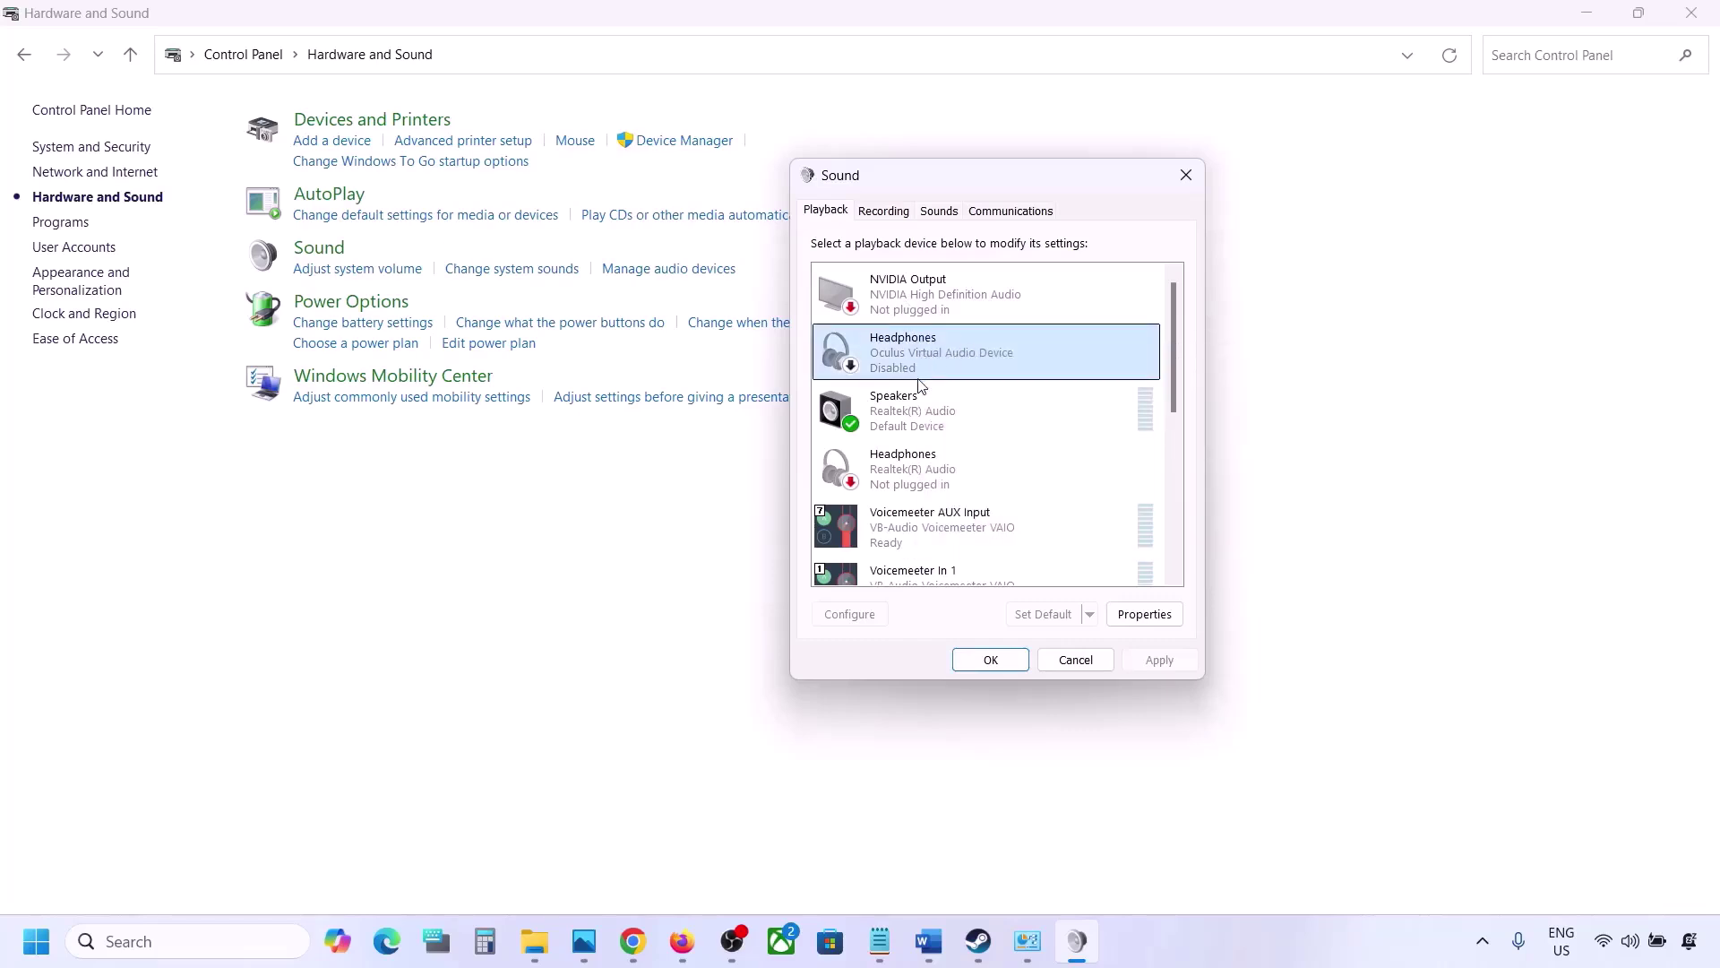
{"action": "scroll", "coordinate": [921, 385], "scroll_direction": "down", "scroll_amount": 1}
{"action": "left_click", "coordinate": [908, 415]}
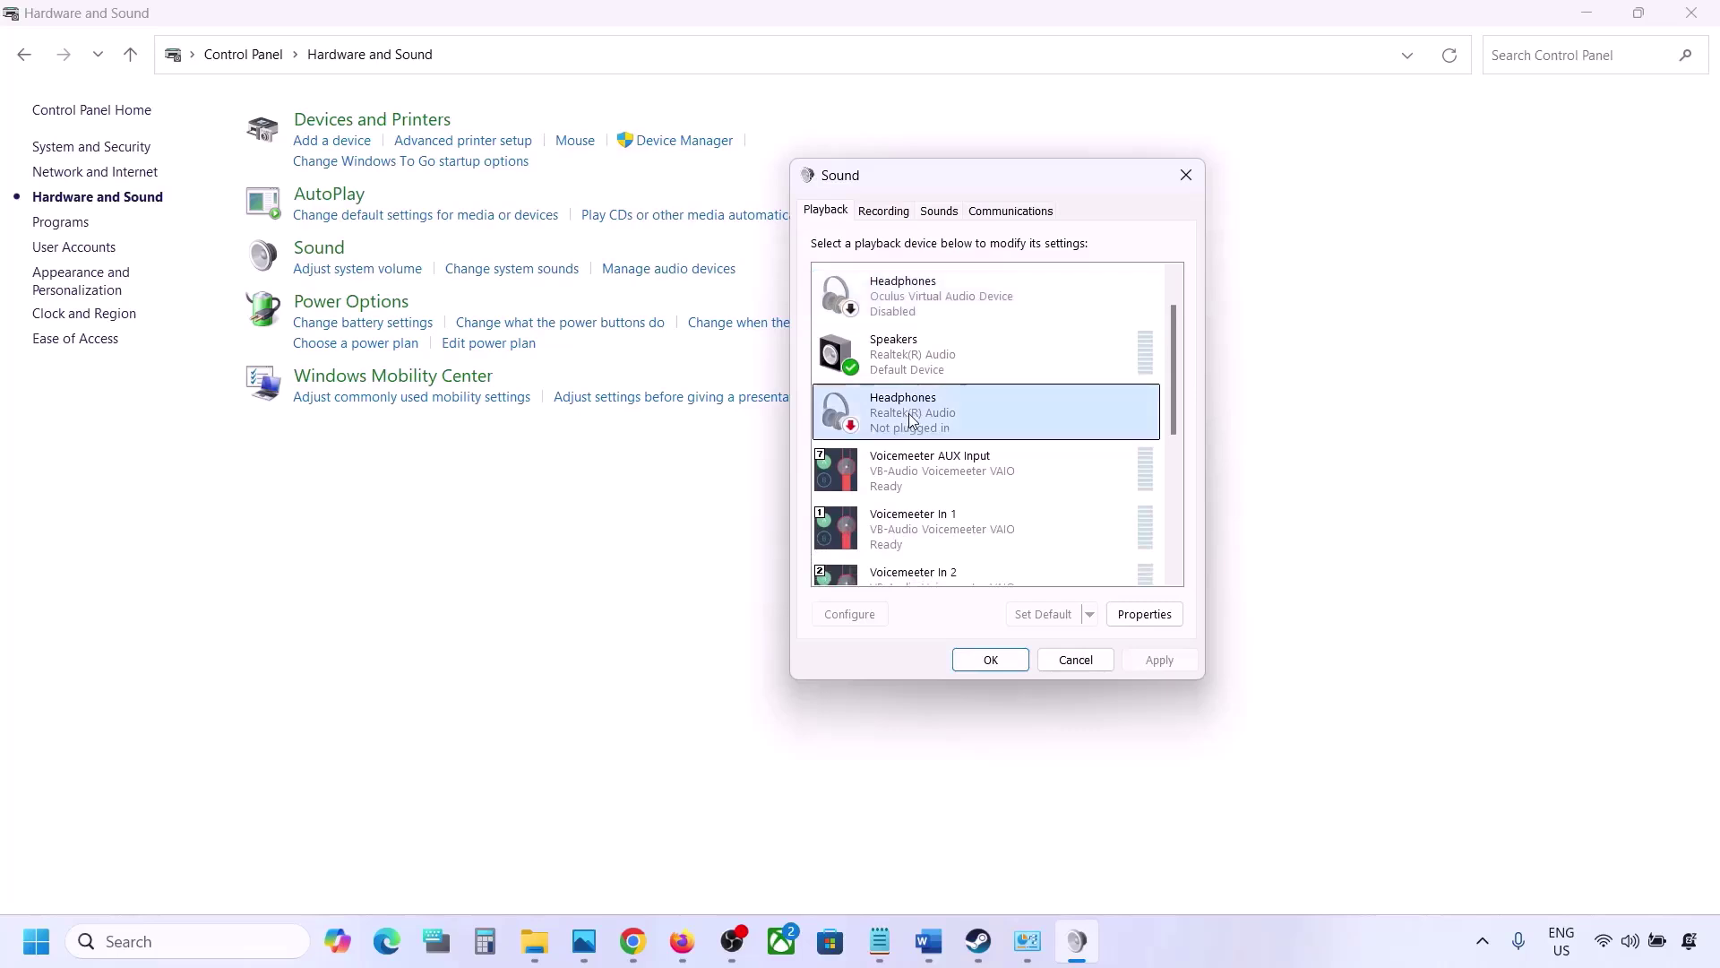
{"action": "scroll", "coordinate": [908, 413], "scroll_direction": "down", "scroll_amount": 1}
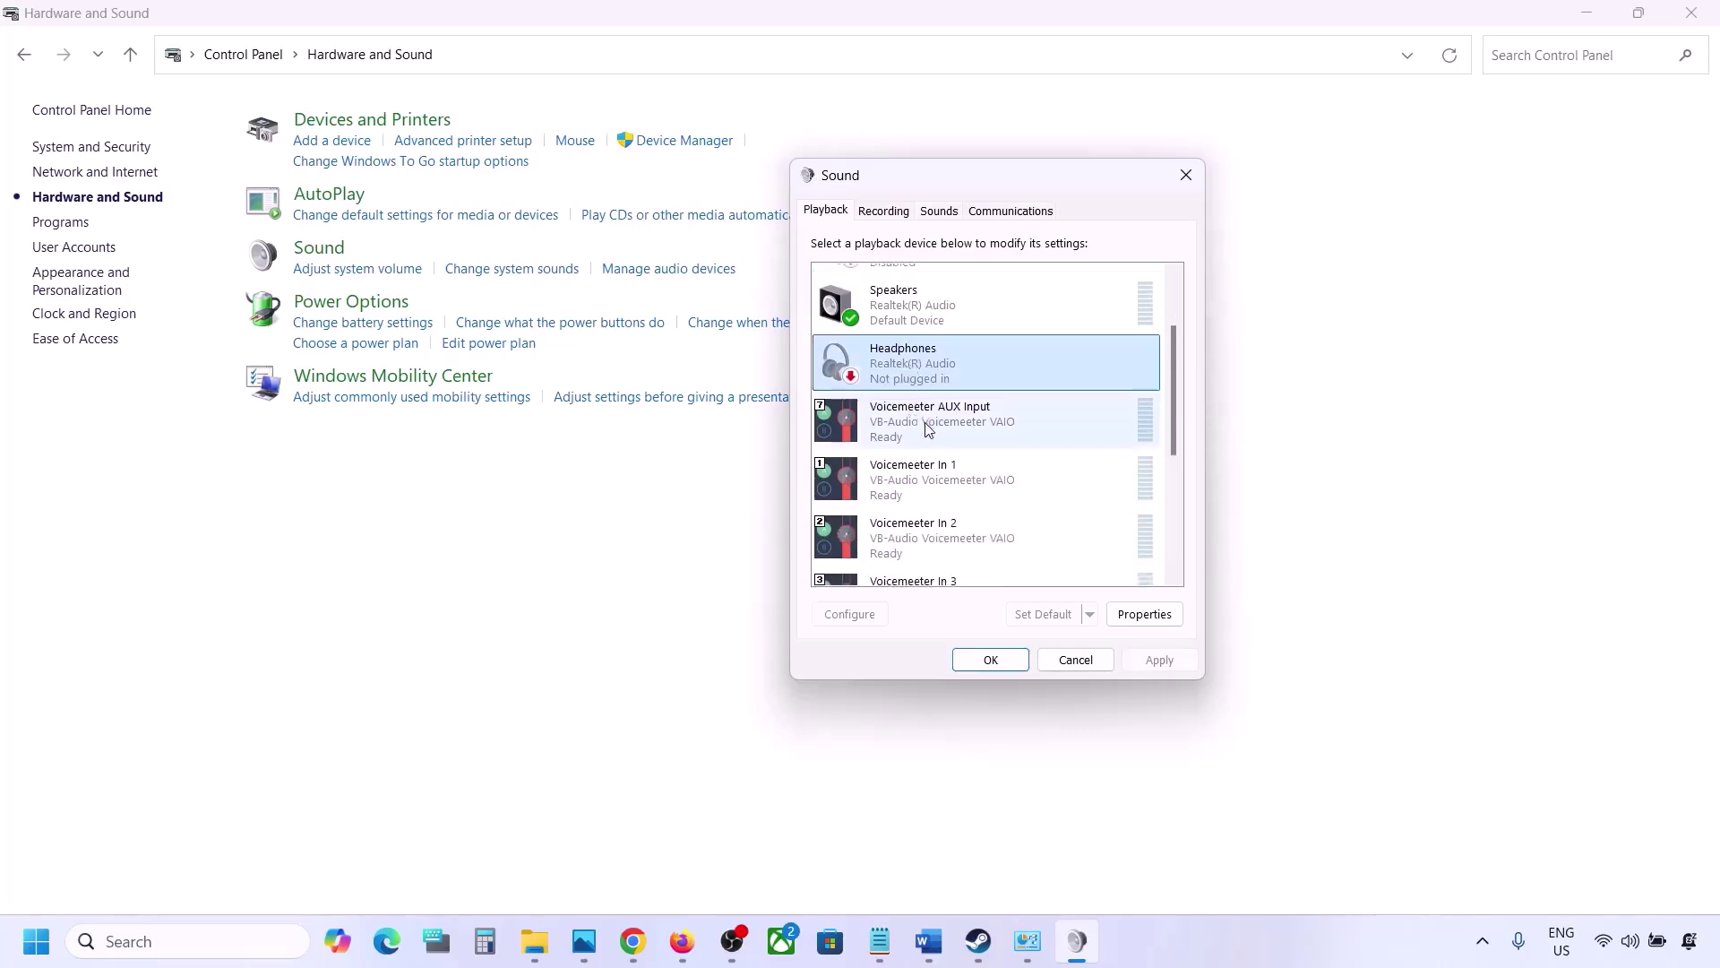
Step: Disable the Voicemeeter AUX Input and Voicemeeter In 1 playback devices
{"action": "left_click", "coordinate": [928, 428]}
{"action": "right_click", "coordinate": [928, 429]}
{"action": "left_click", "coordinate": [988, 484]}
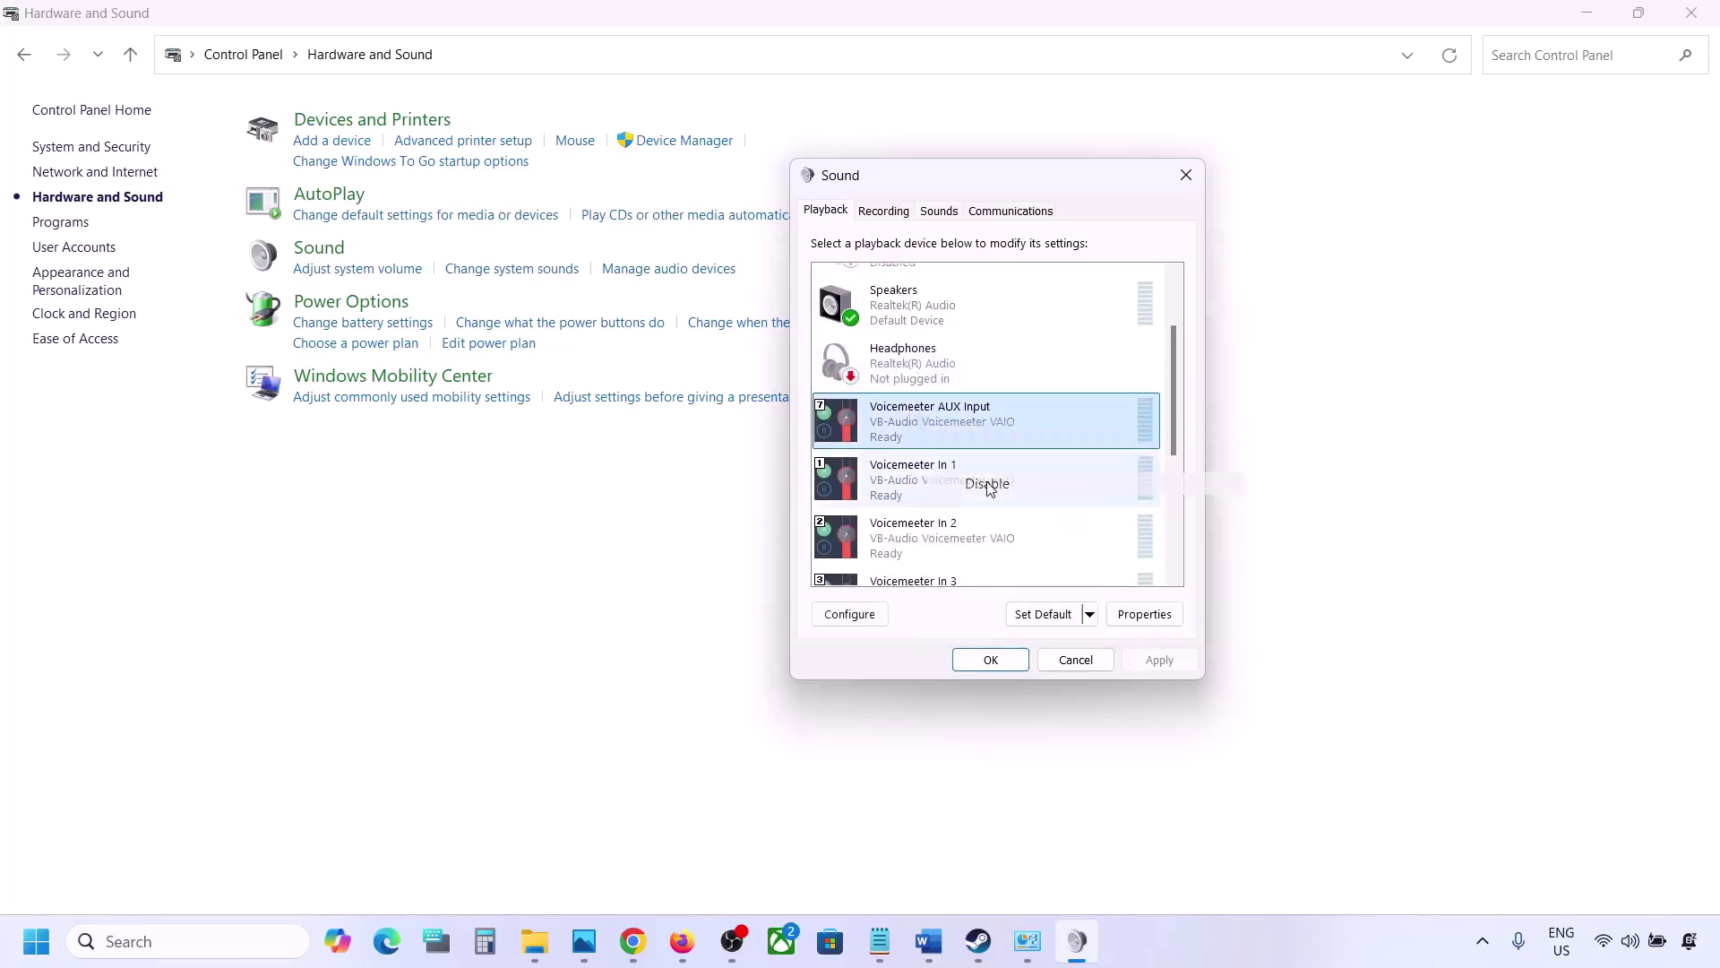
{"action": "right_click", "coordinate": [938, 484]}
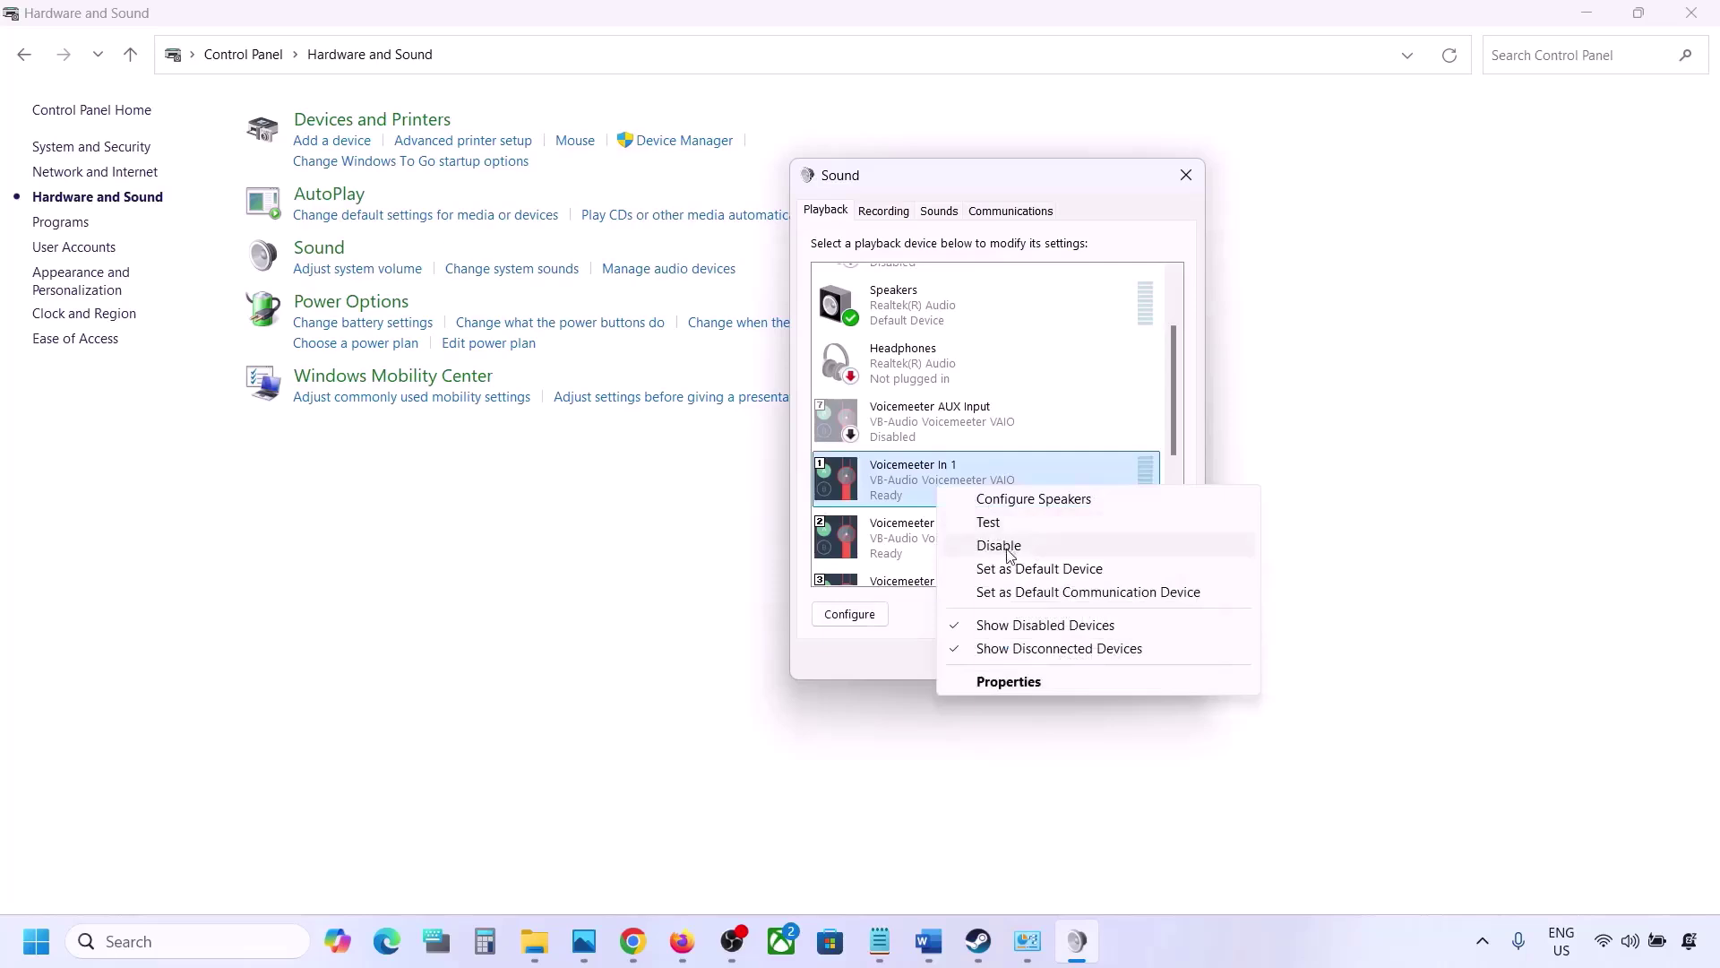
{"action": "left_click", "coordinate": [1010, 555]}
Step: Disable the Voicemeeter In 2 and Voicemeeter In 3 playback devices
{"action": "right_click", "coordinate": [941, 490]}
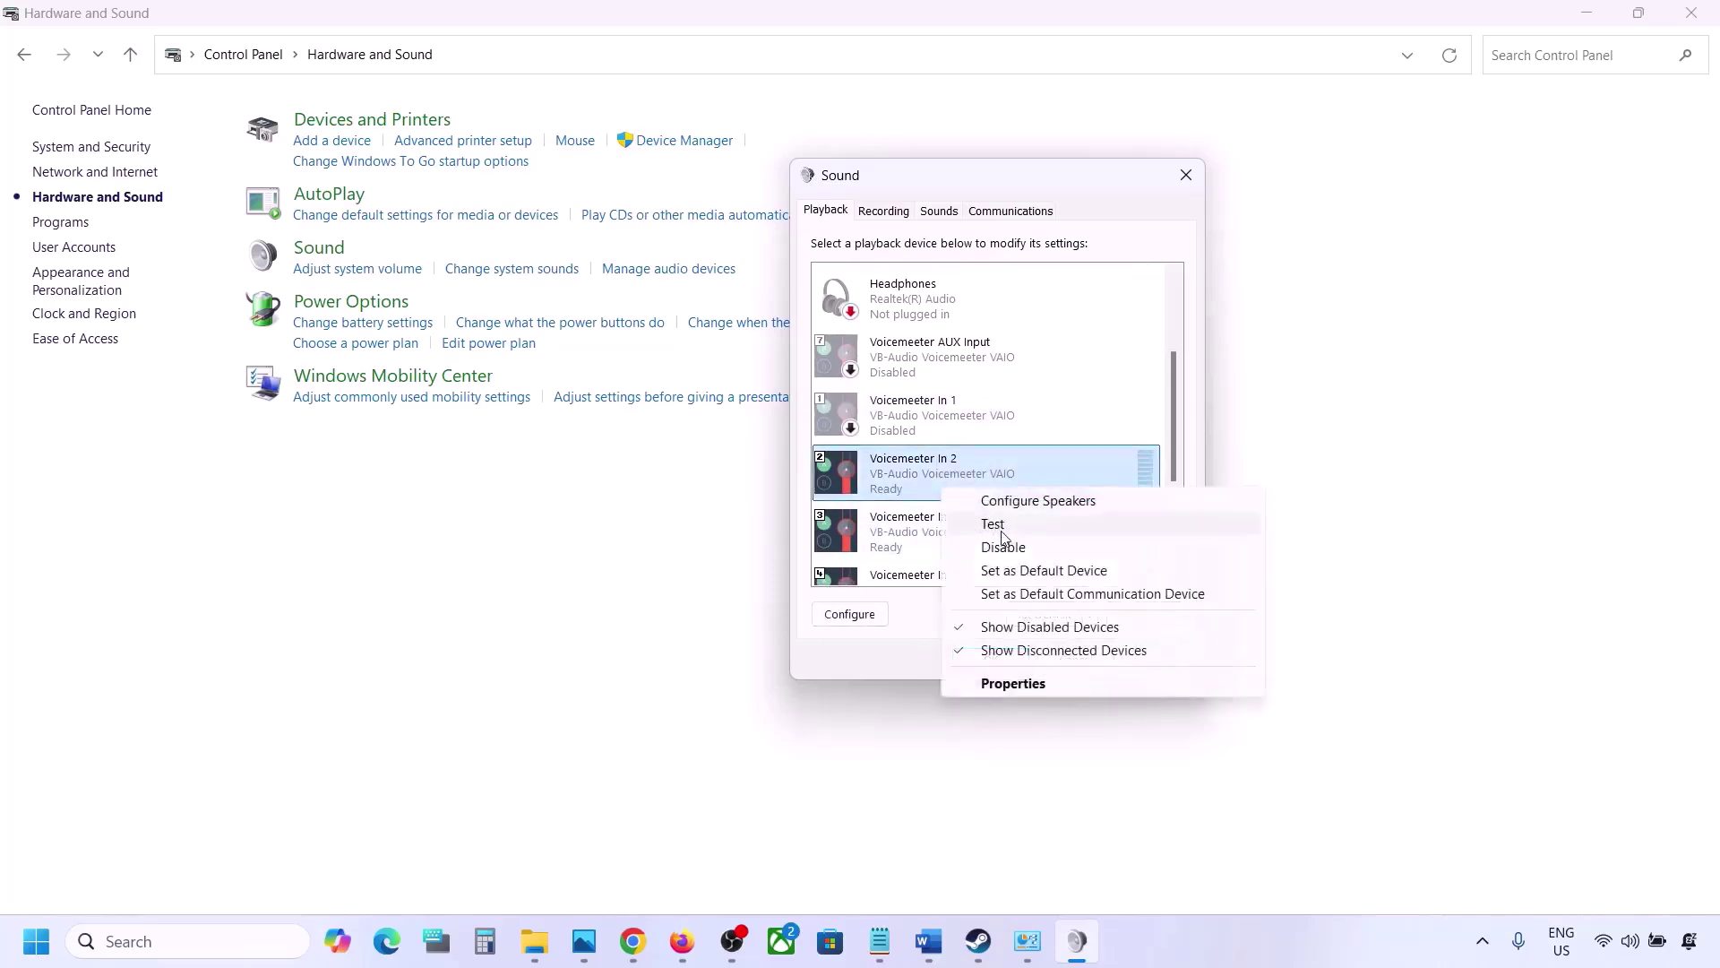
{"action": "left_click", "coordinate": [1003, 548]}
{"action": "left_click", "coordinate": [923, 542]}
{"action": "right_click", "coordinate": [922, 540]}
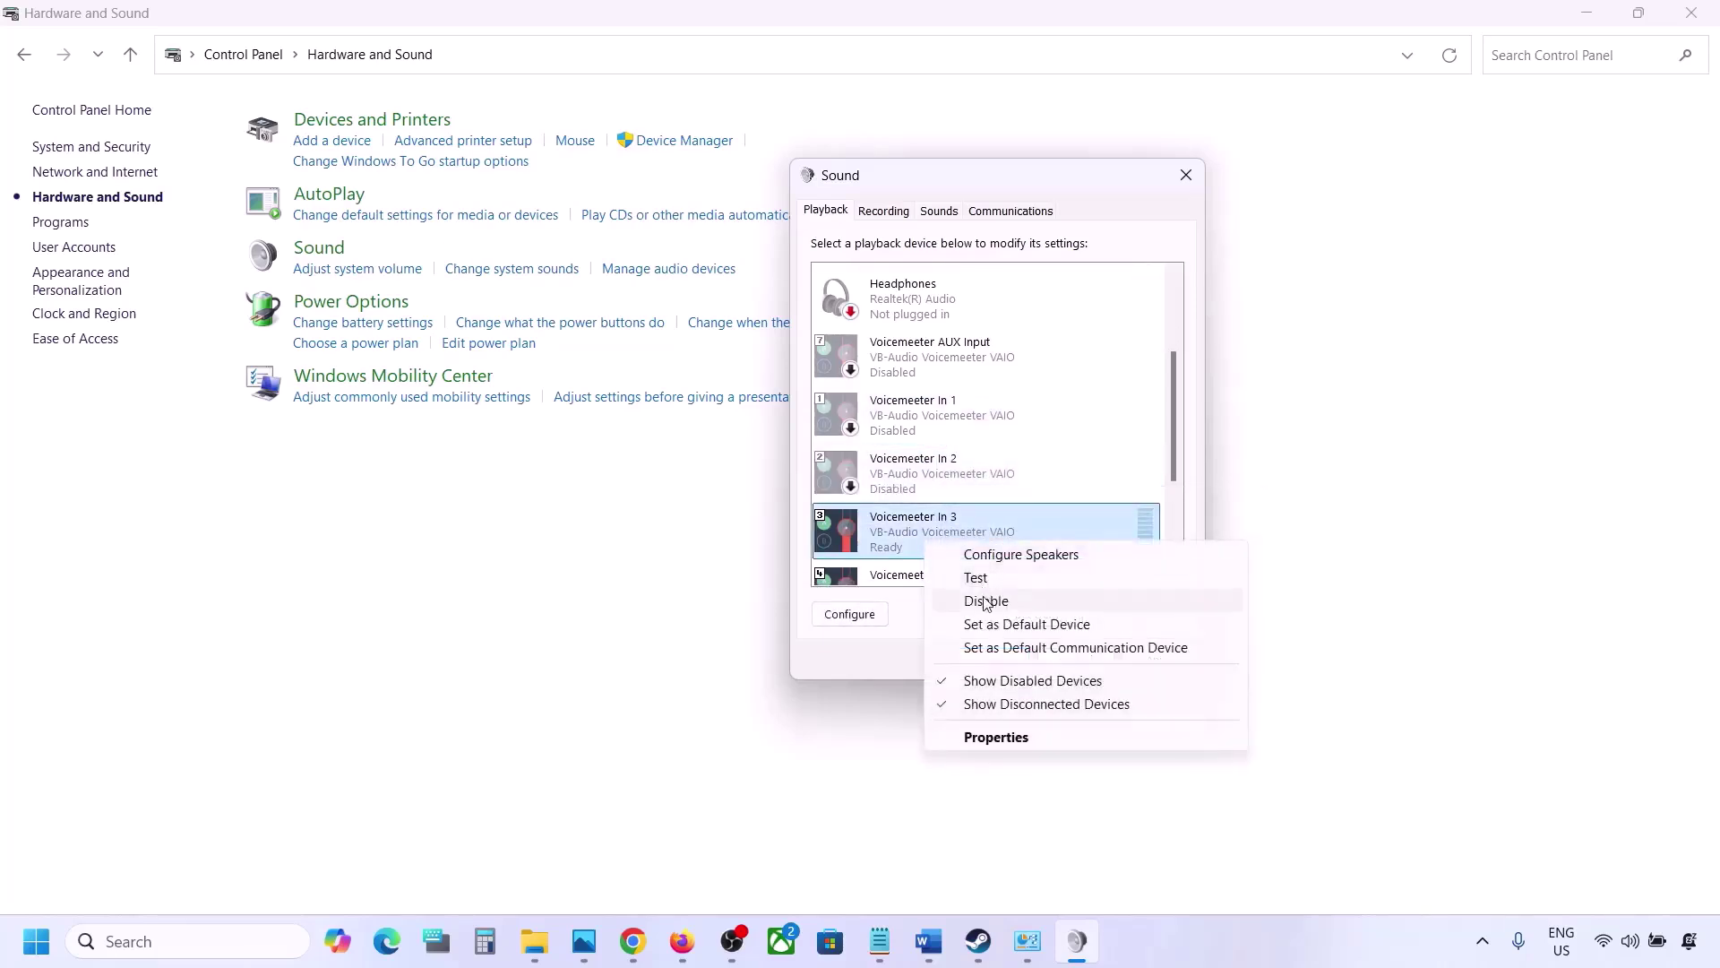
{"action": "left_click", "coordinate": [985, 601]}
Step: Disable the Voicemeeter Input and Voicemeeter In 5 playback devices further down the list
{"action": "scroll", "coordinate": [960, 526], "scroll_direction": "down", "scroll_amount": 3}
{"action": "left_click", "coordinate": [945, 516]}
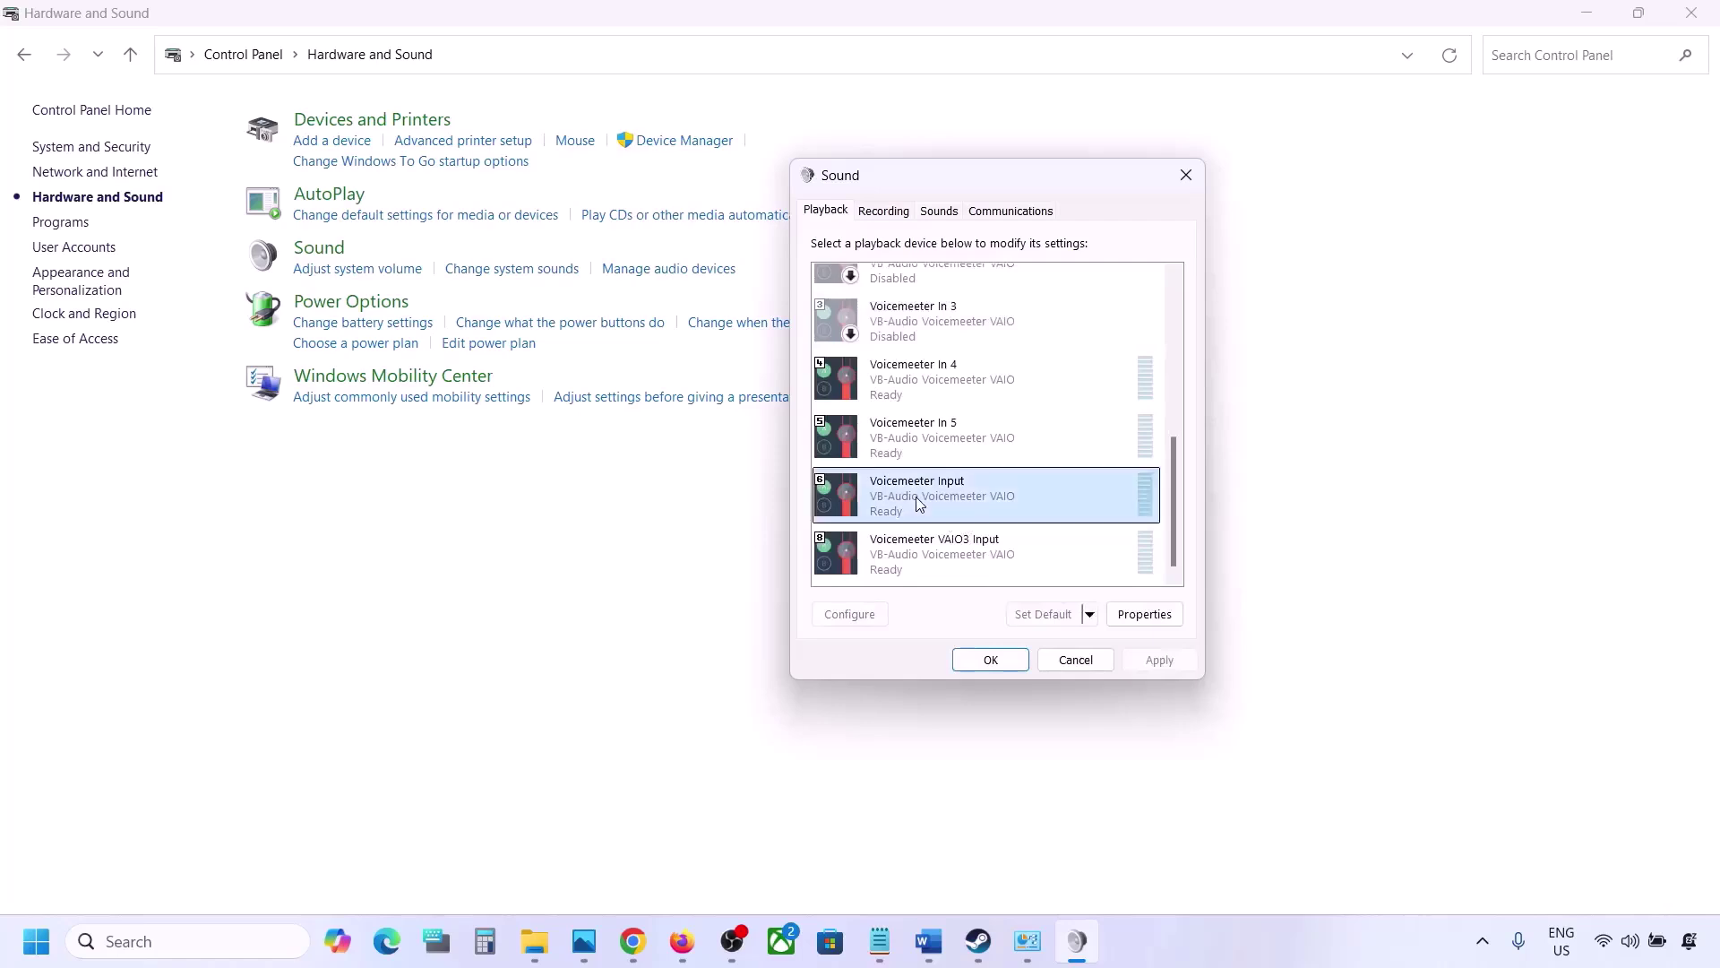
{"action": "right_click", "coordinate": [919, 503]}
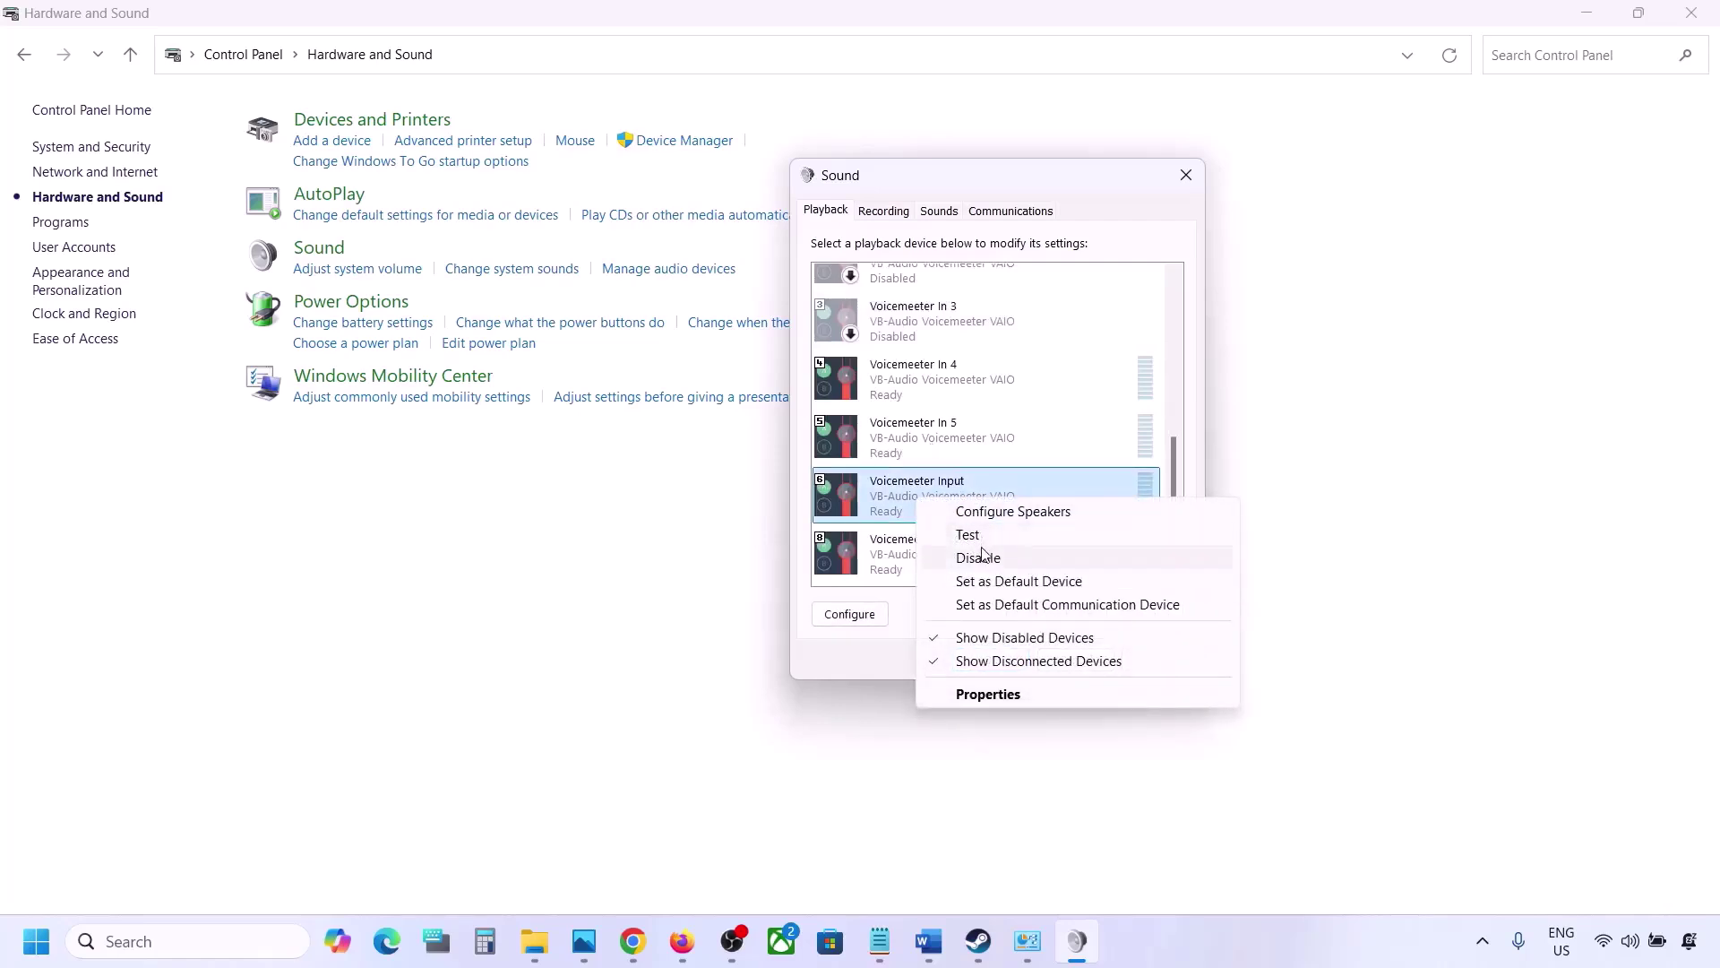
{"action": "left_click", "coordinate": [979, 557]}
{"action": "left_click", "coordinate": [981, 560]}
{"action": "left_click", "coordinate": [901, 445]}
{"action": "right_click", "coordinate": [901, 444]}
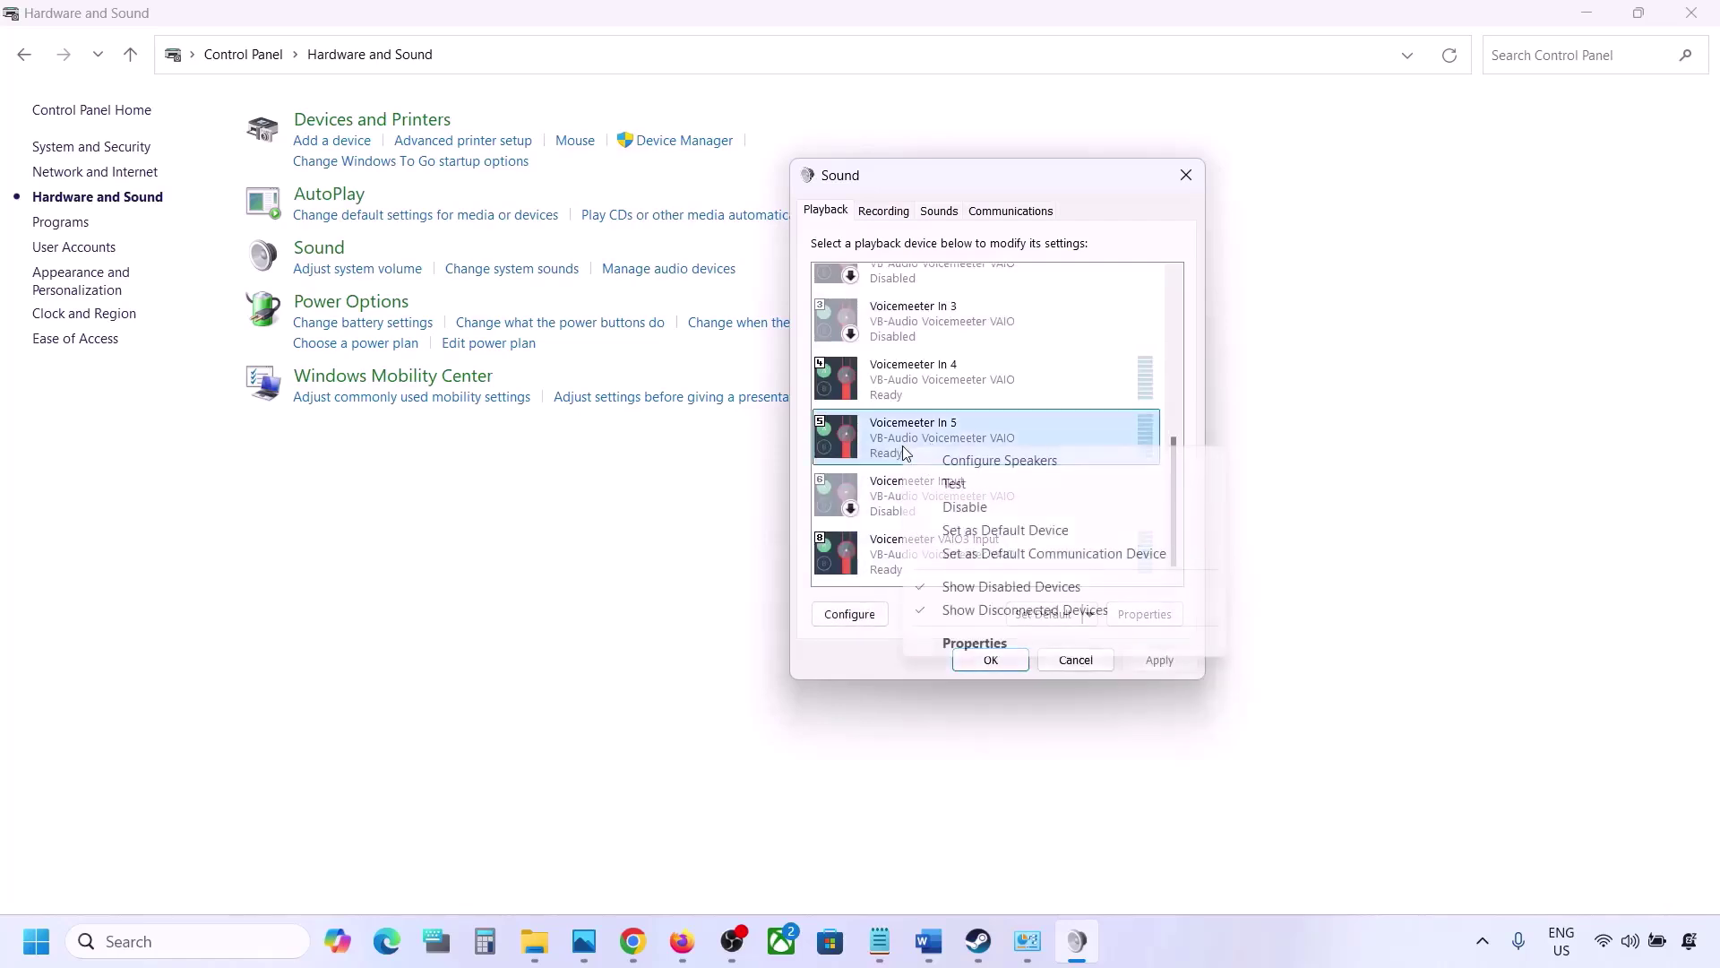
{"action": "left_click", "coordinate": [963, 506]}
Step: Disable the Voicemeeter In 4 and Voicemeeter VAIO3 Input playback devices
{"action": "left_click", "coordinate": [915, 383]}
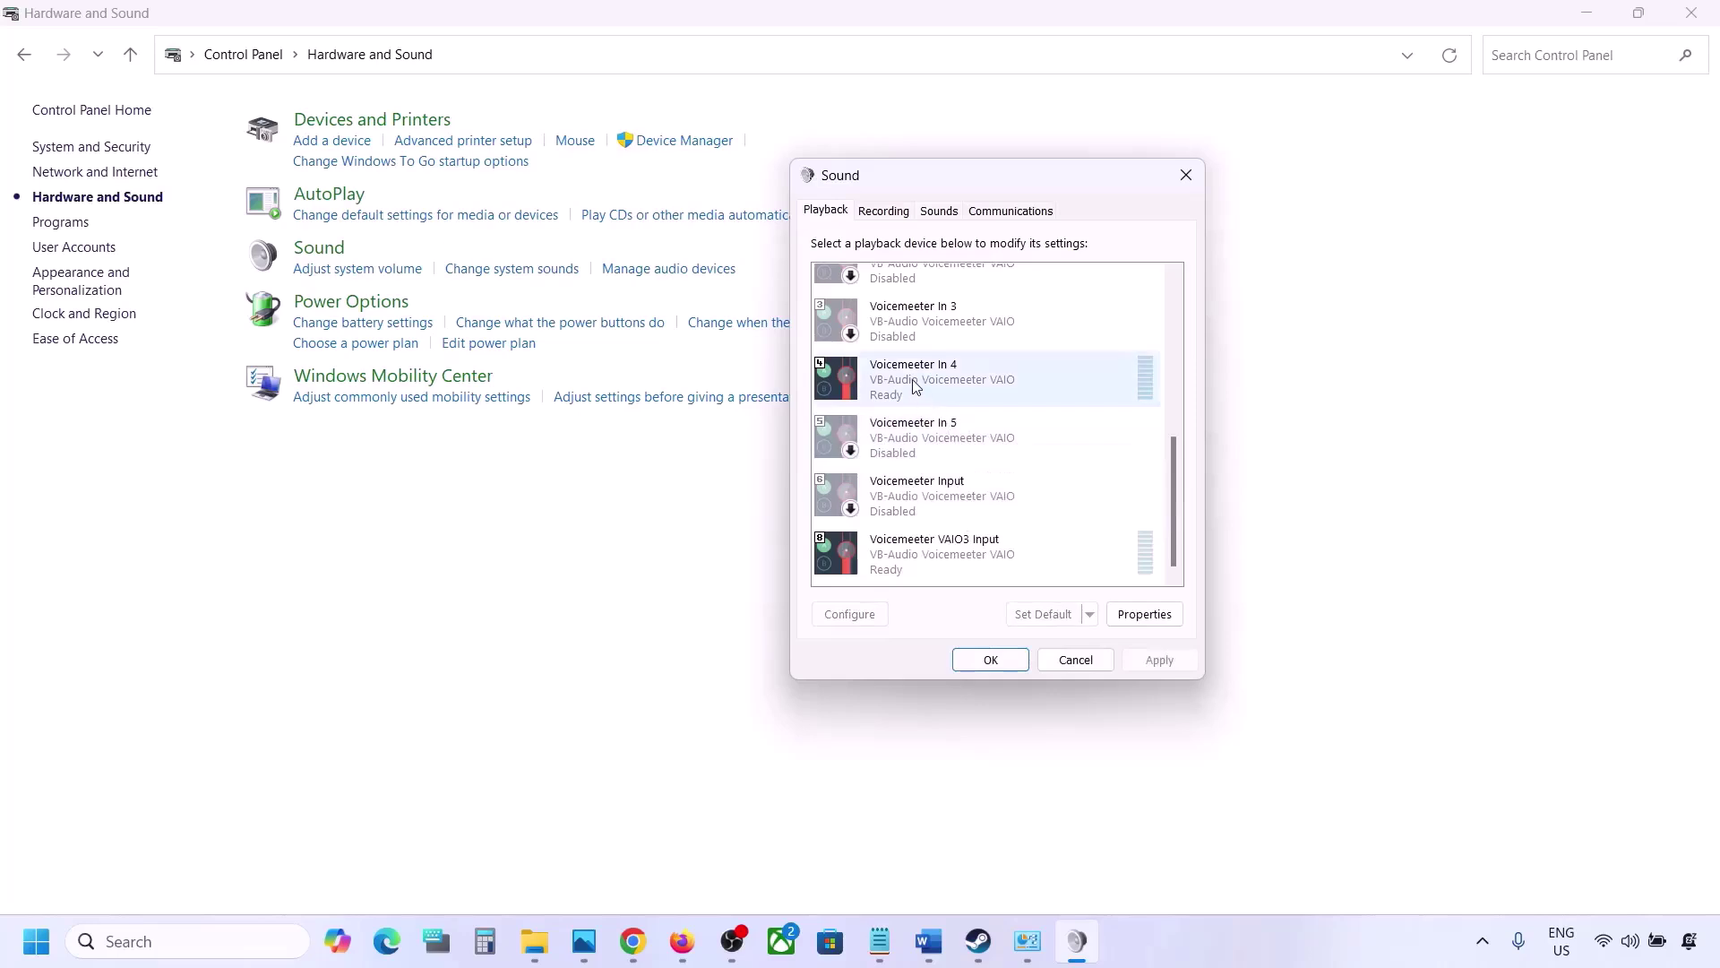
{"action": "right_click", "coordinate": [914, 382]}
{"action": "left_click", "coordinate": [962, 439]}
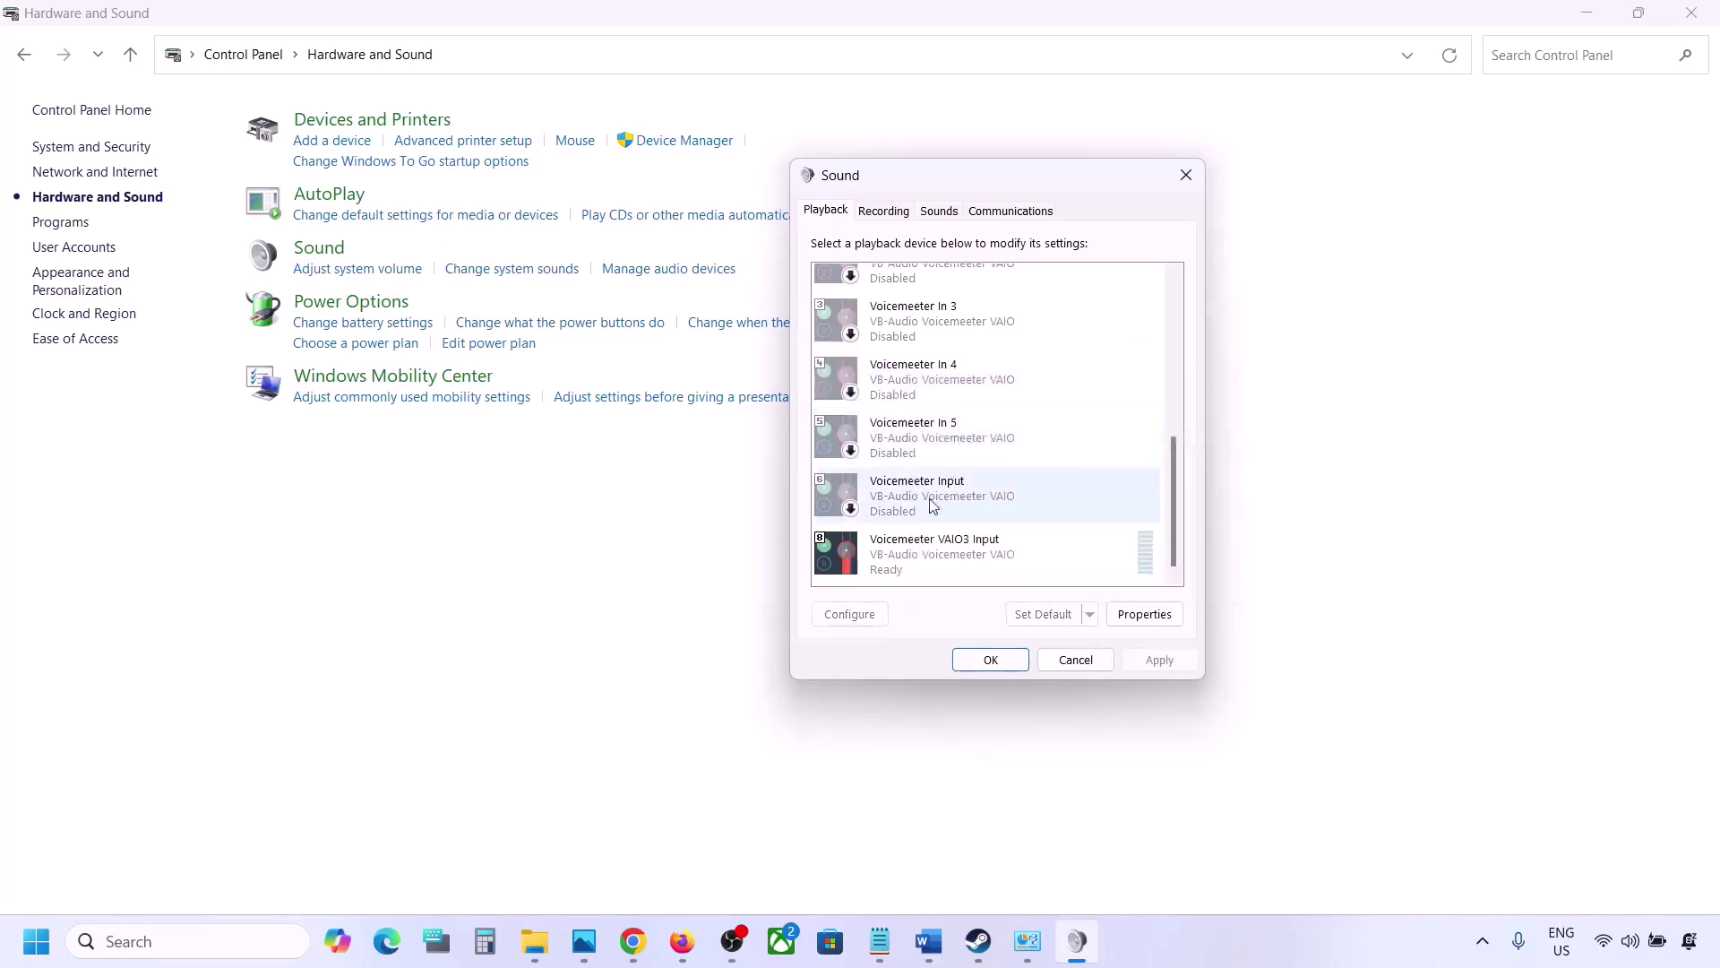
{"action": "left_click", "coordinate": [911, 548]}
{"action": "right_click", "coordinate": [911, 547]}
{"action": "left_click", "coordinate": [967, 603]}
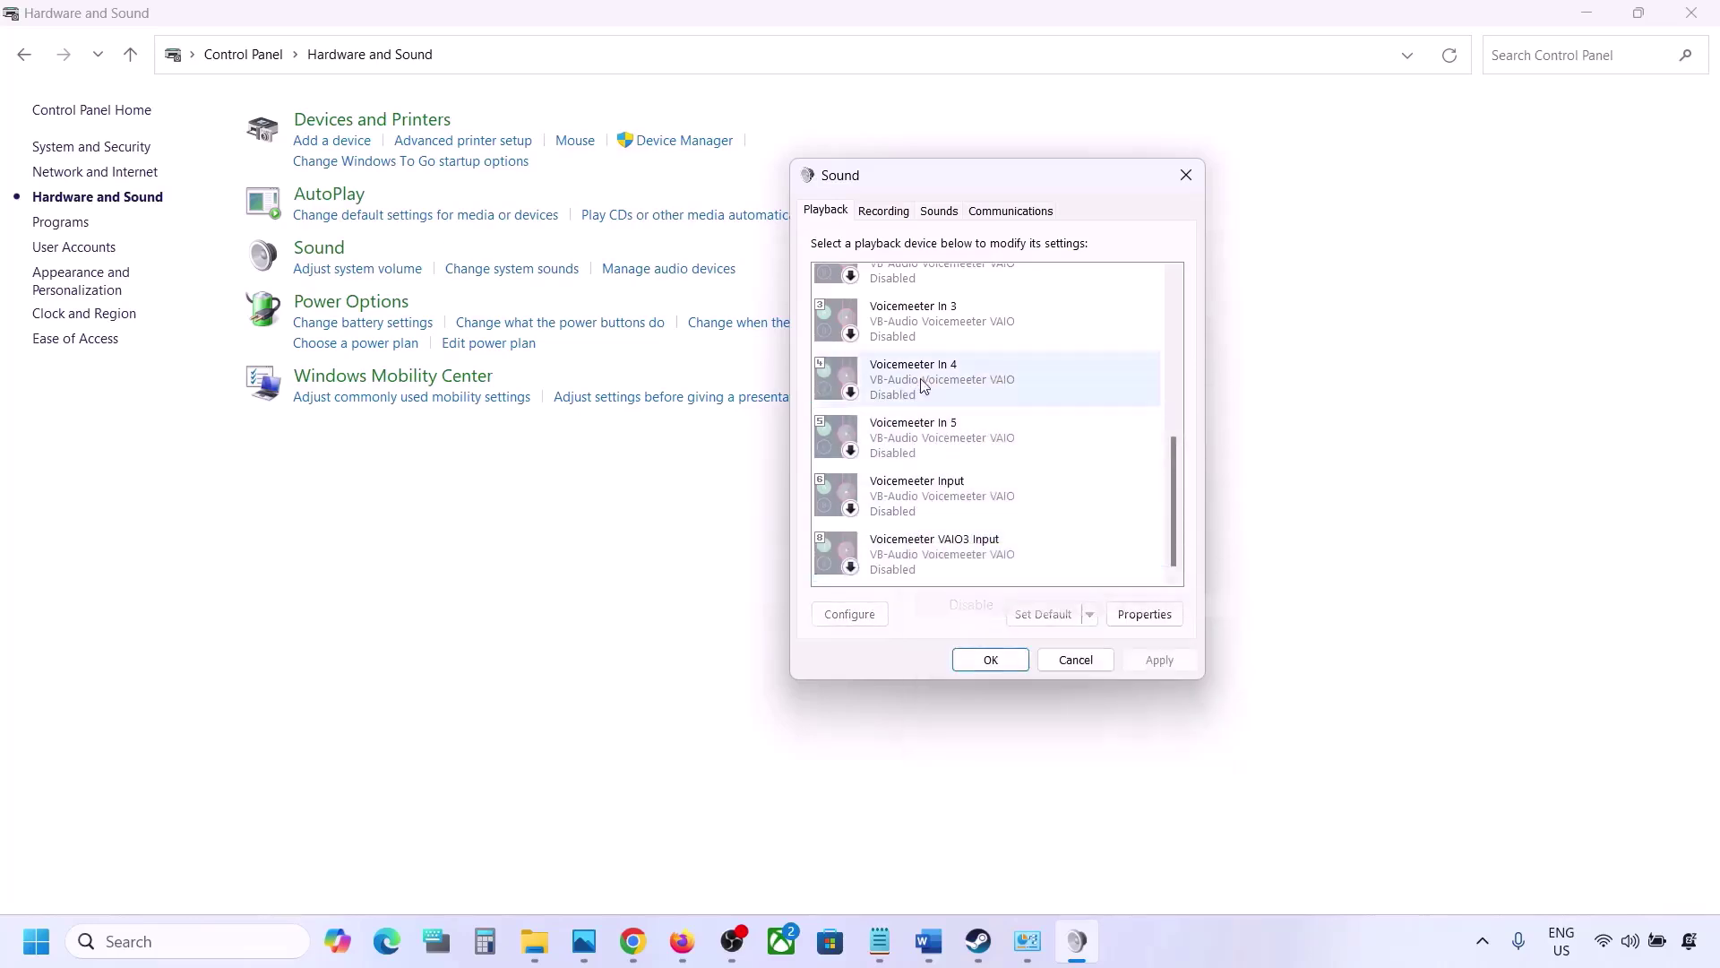
Step: Check the available options for the Realtek(R) Audio Speakers in the playback list
{"action": "scroll", "coordinate": [922, 384], "scroll_direction": "up", "scroll_amount": 10}
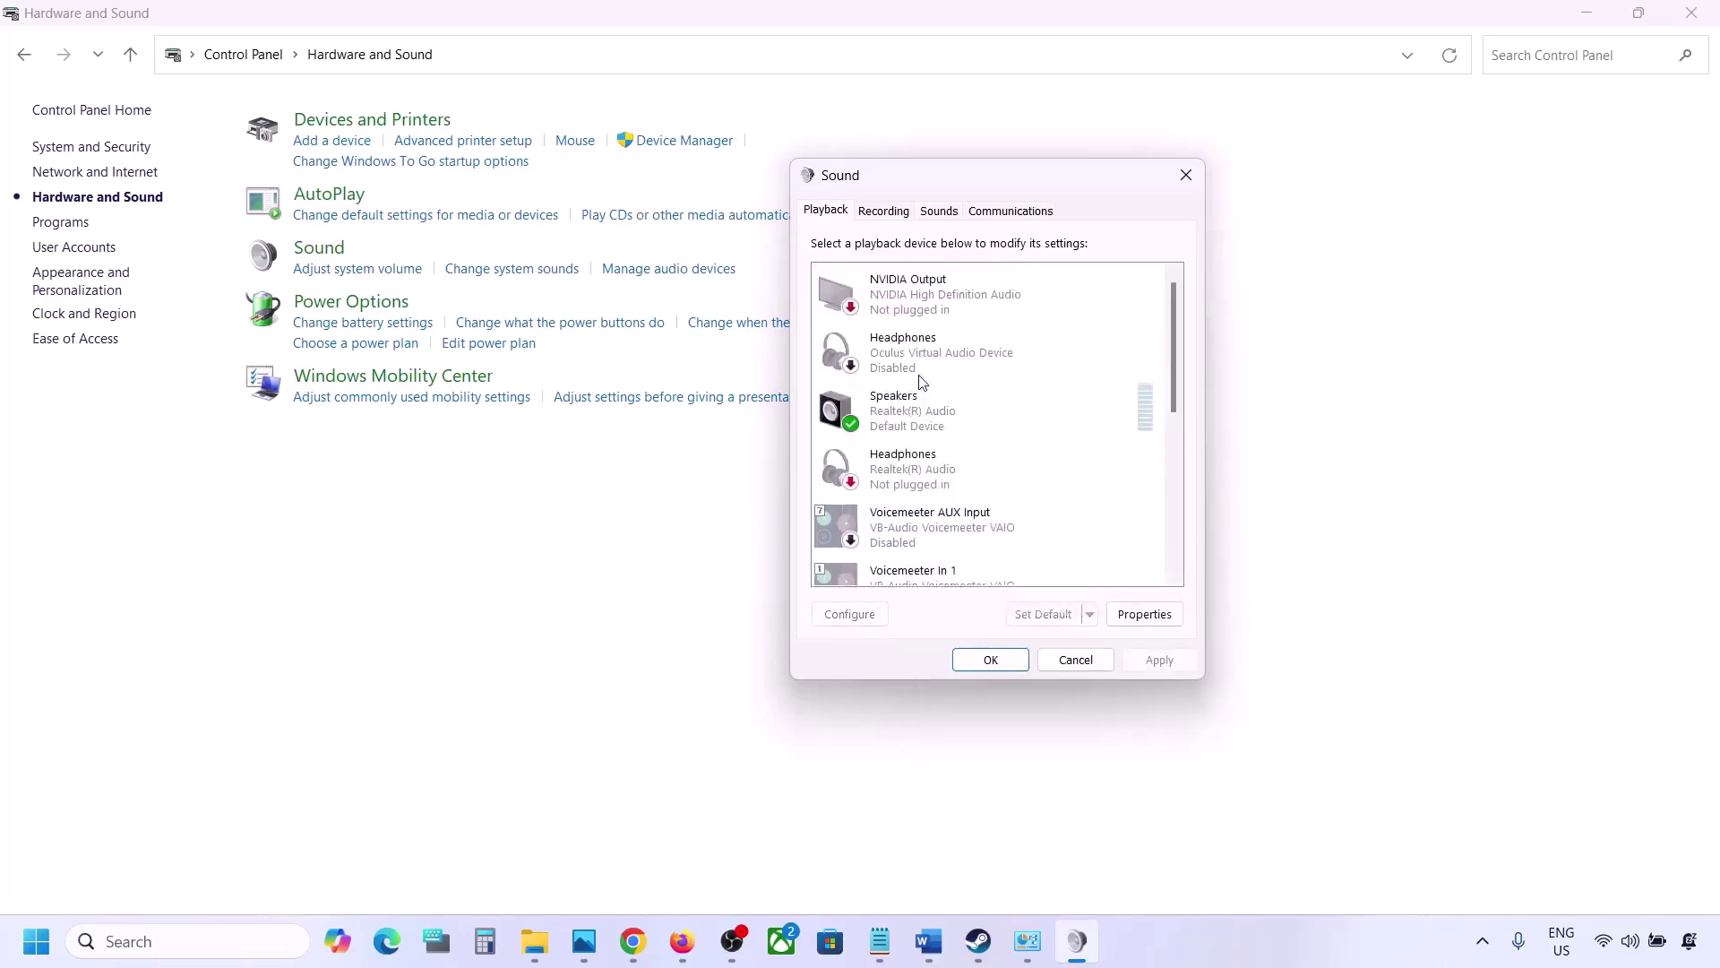
{"action": "left_click", "coordinate": [949, 412]}
{"action": "right_click", "coordinate": [949, 412]}
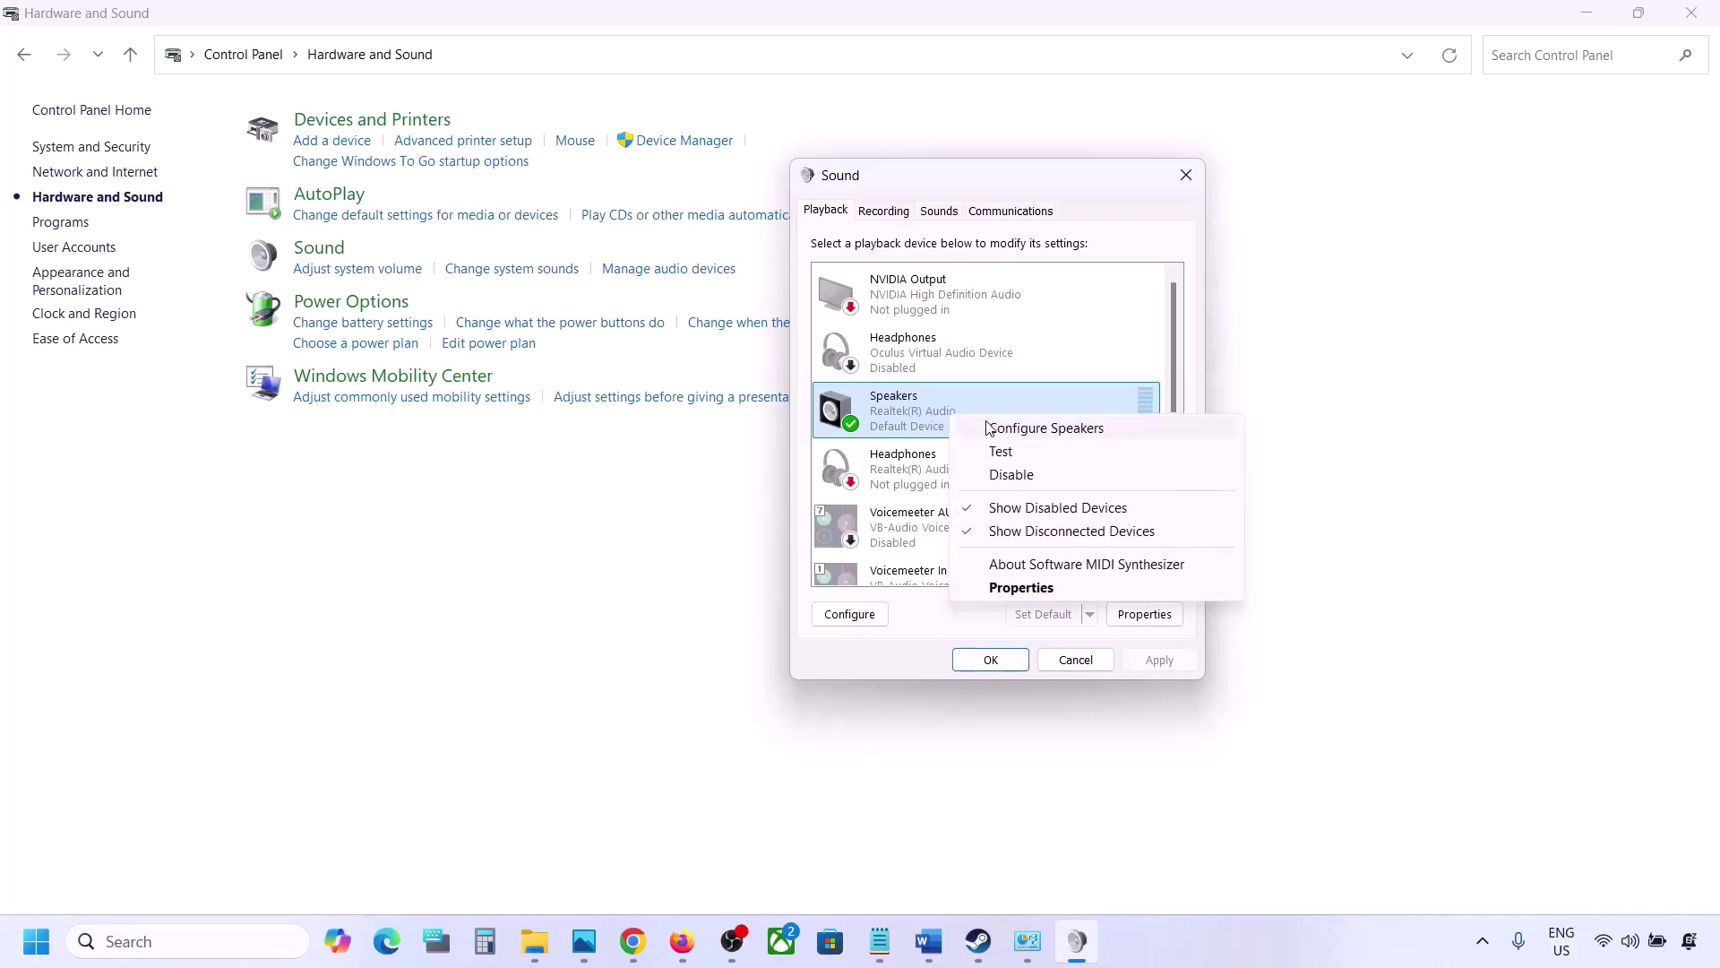
{"action": "left_click", "coordinate": [906, 430]}
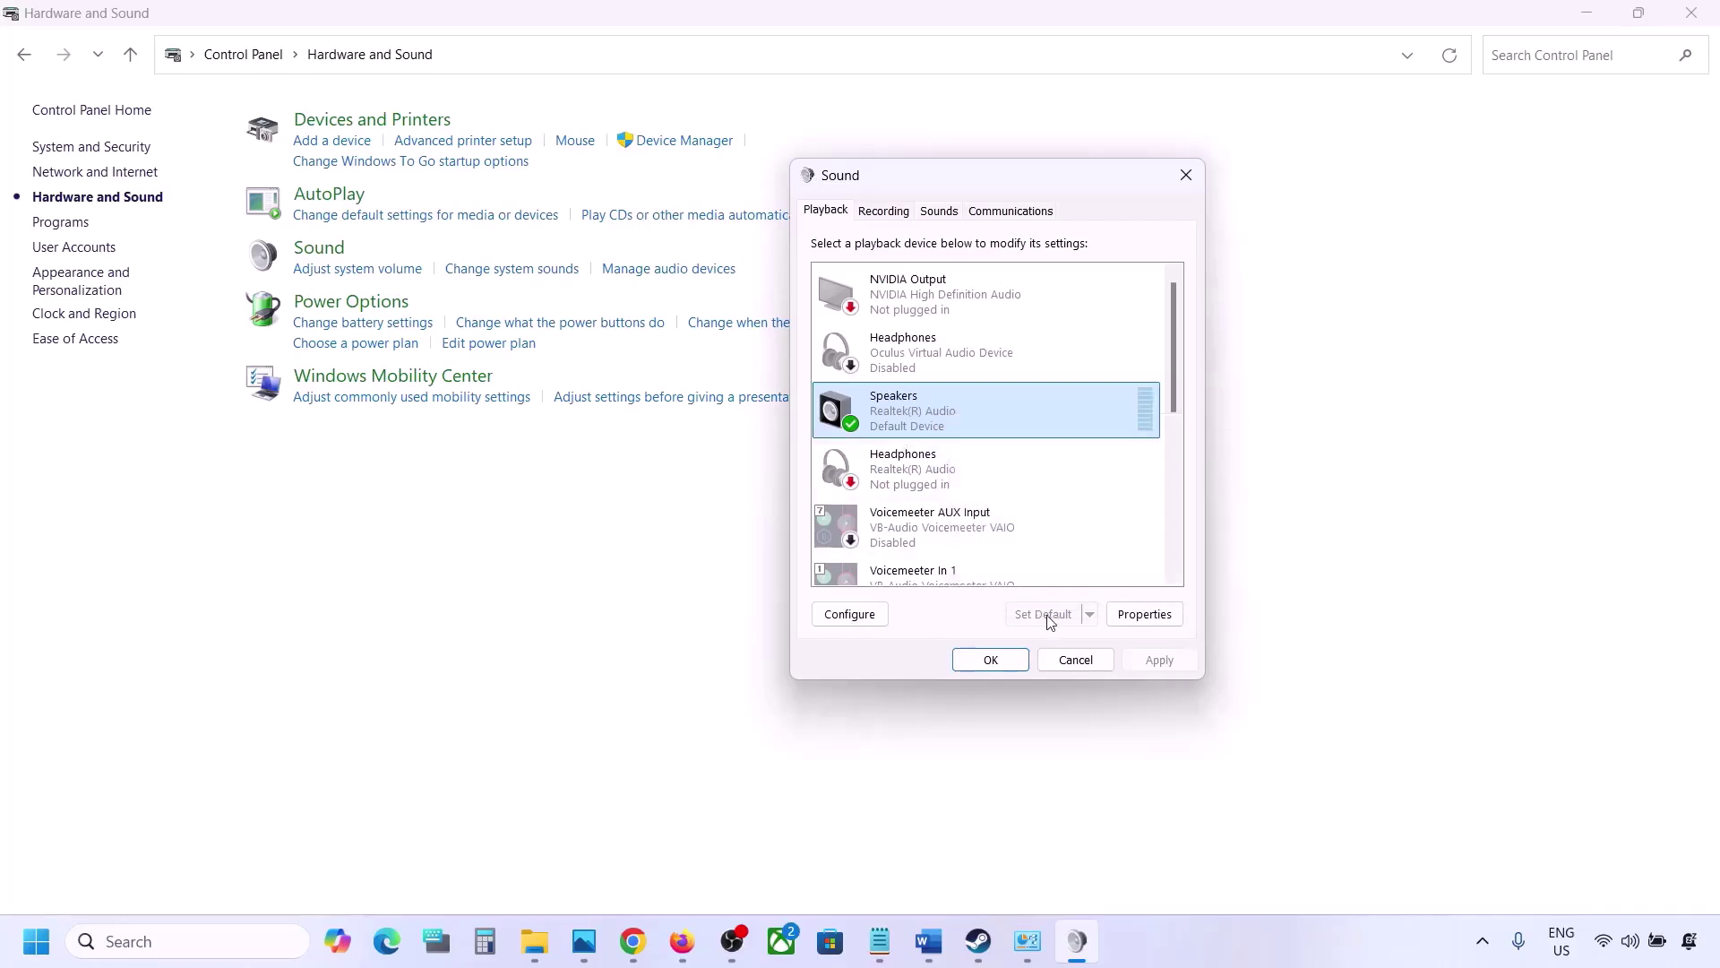
Step: Examine the recording devices for Oculus and Voicemeeter entries, comparing them with the playback list
{"action": "left_click", "coordinate": [887, 211]}
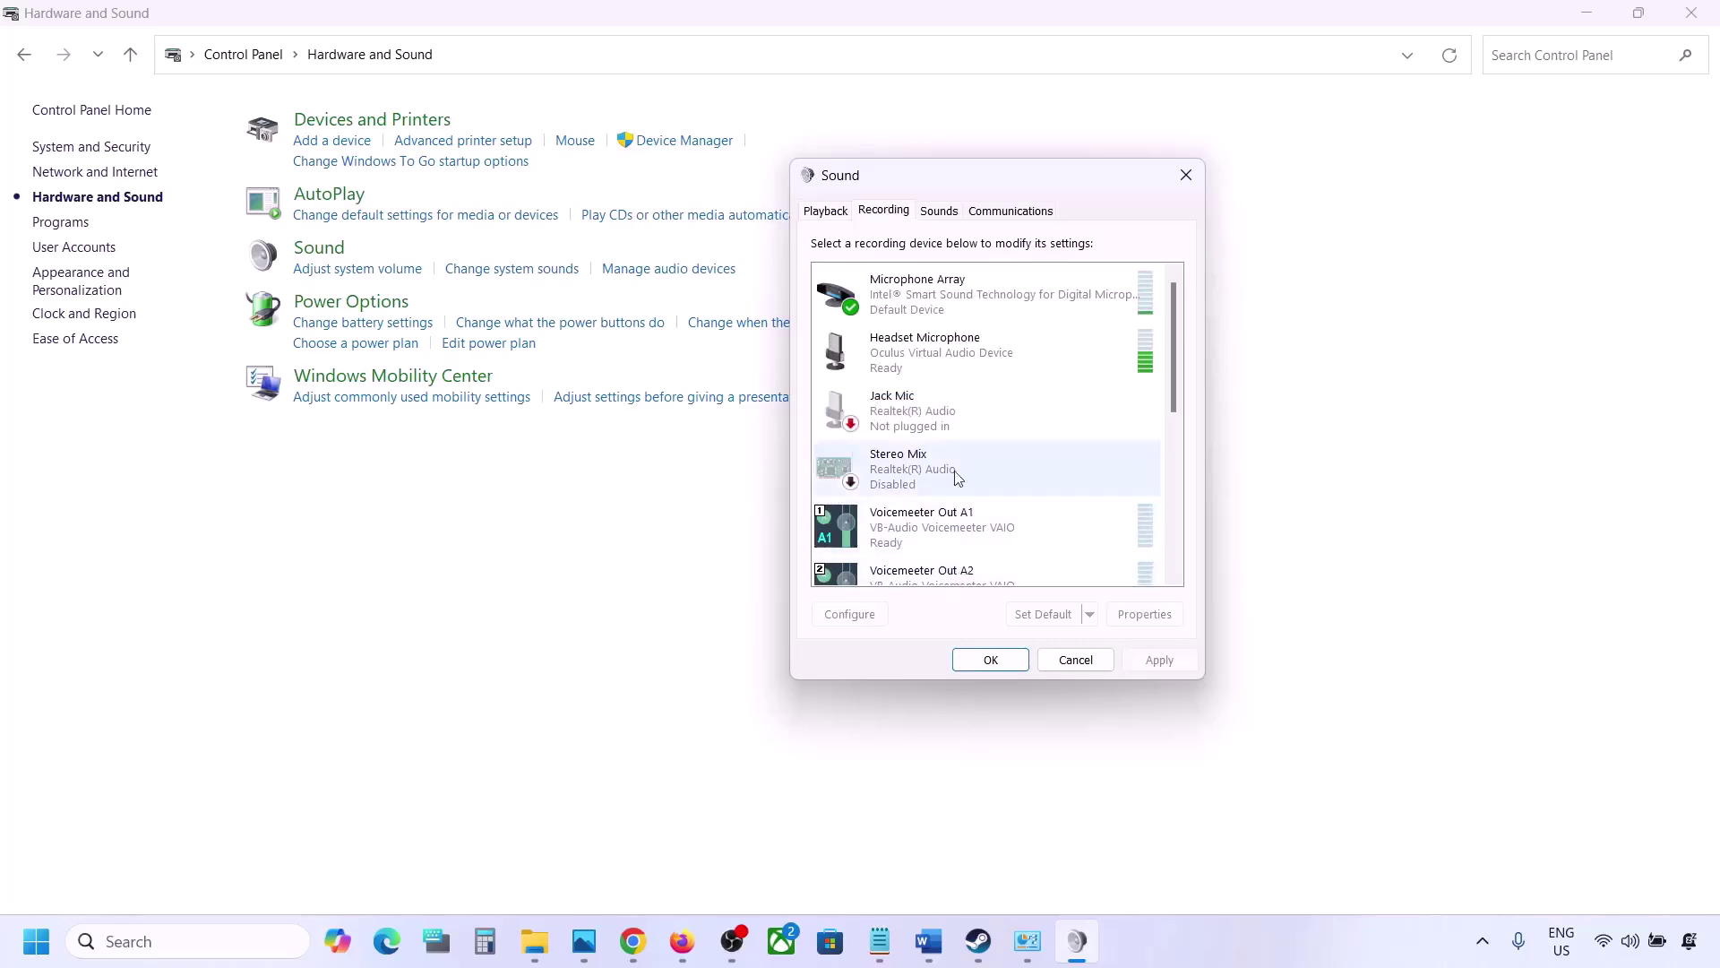
{"action": "scroll", "coordinate": [953, 466], "scroll_direction": "down", "scroll_amount": 5}
{"action": "scroll", "coordinate": [953, 457], "scroll_direction": "up", "scroll_amount": 5}
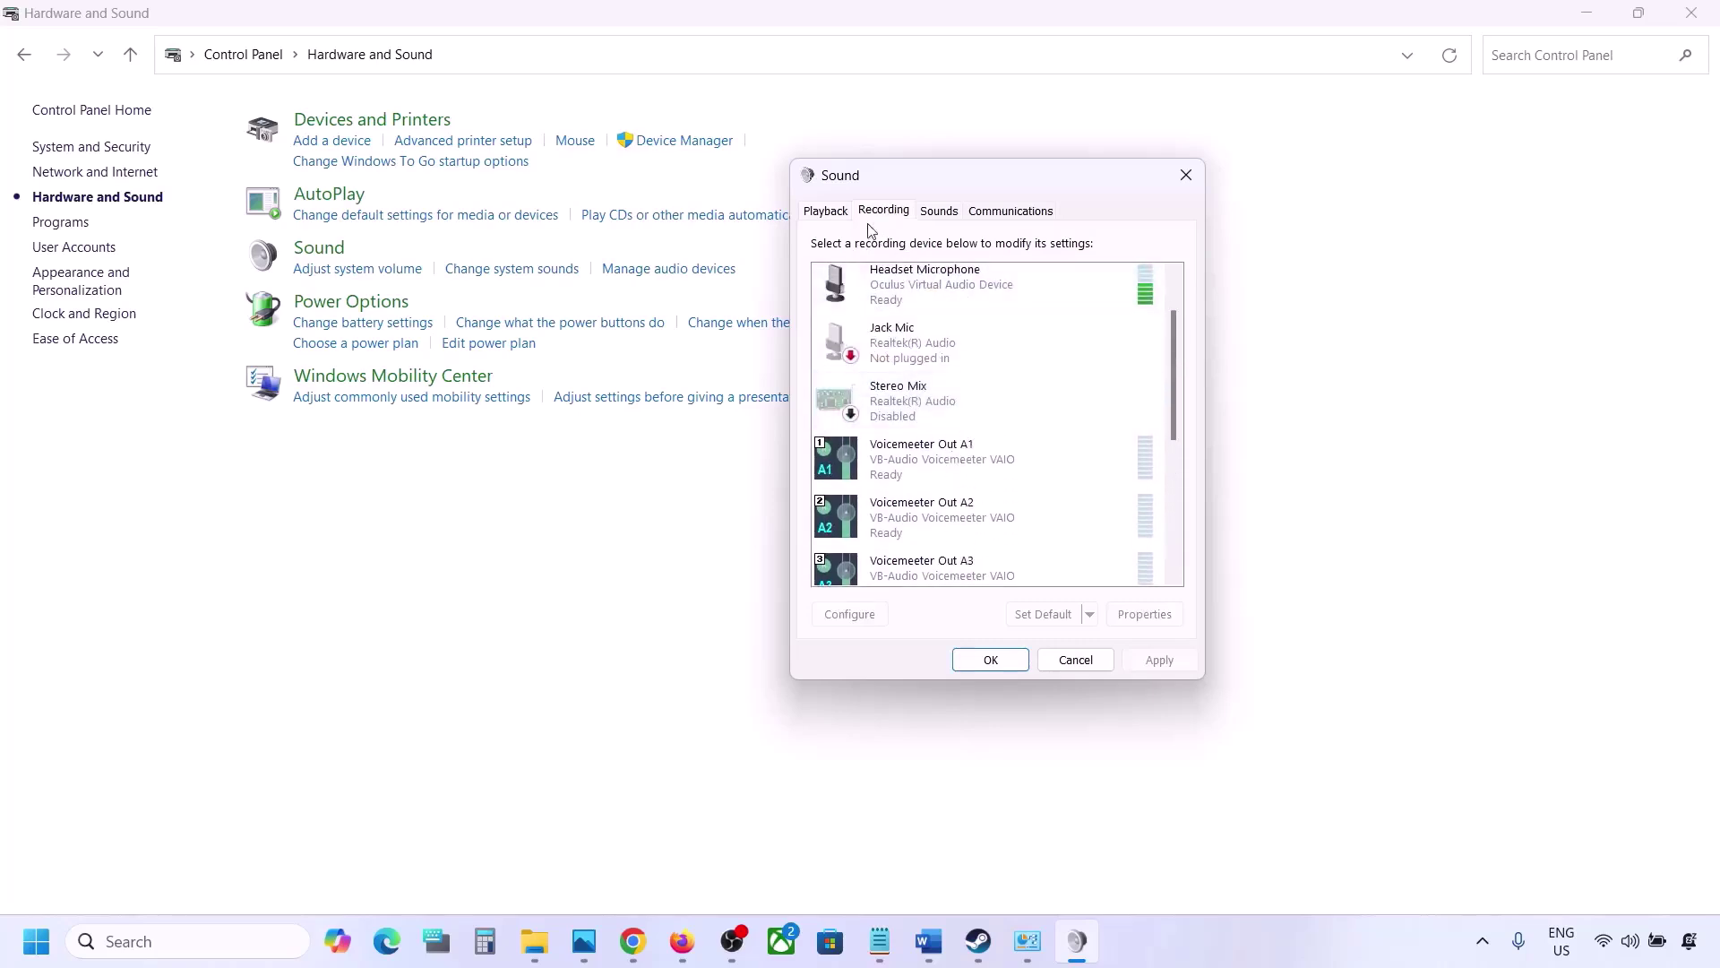
{"action": "left_click", "coordinate": [809, 212]}
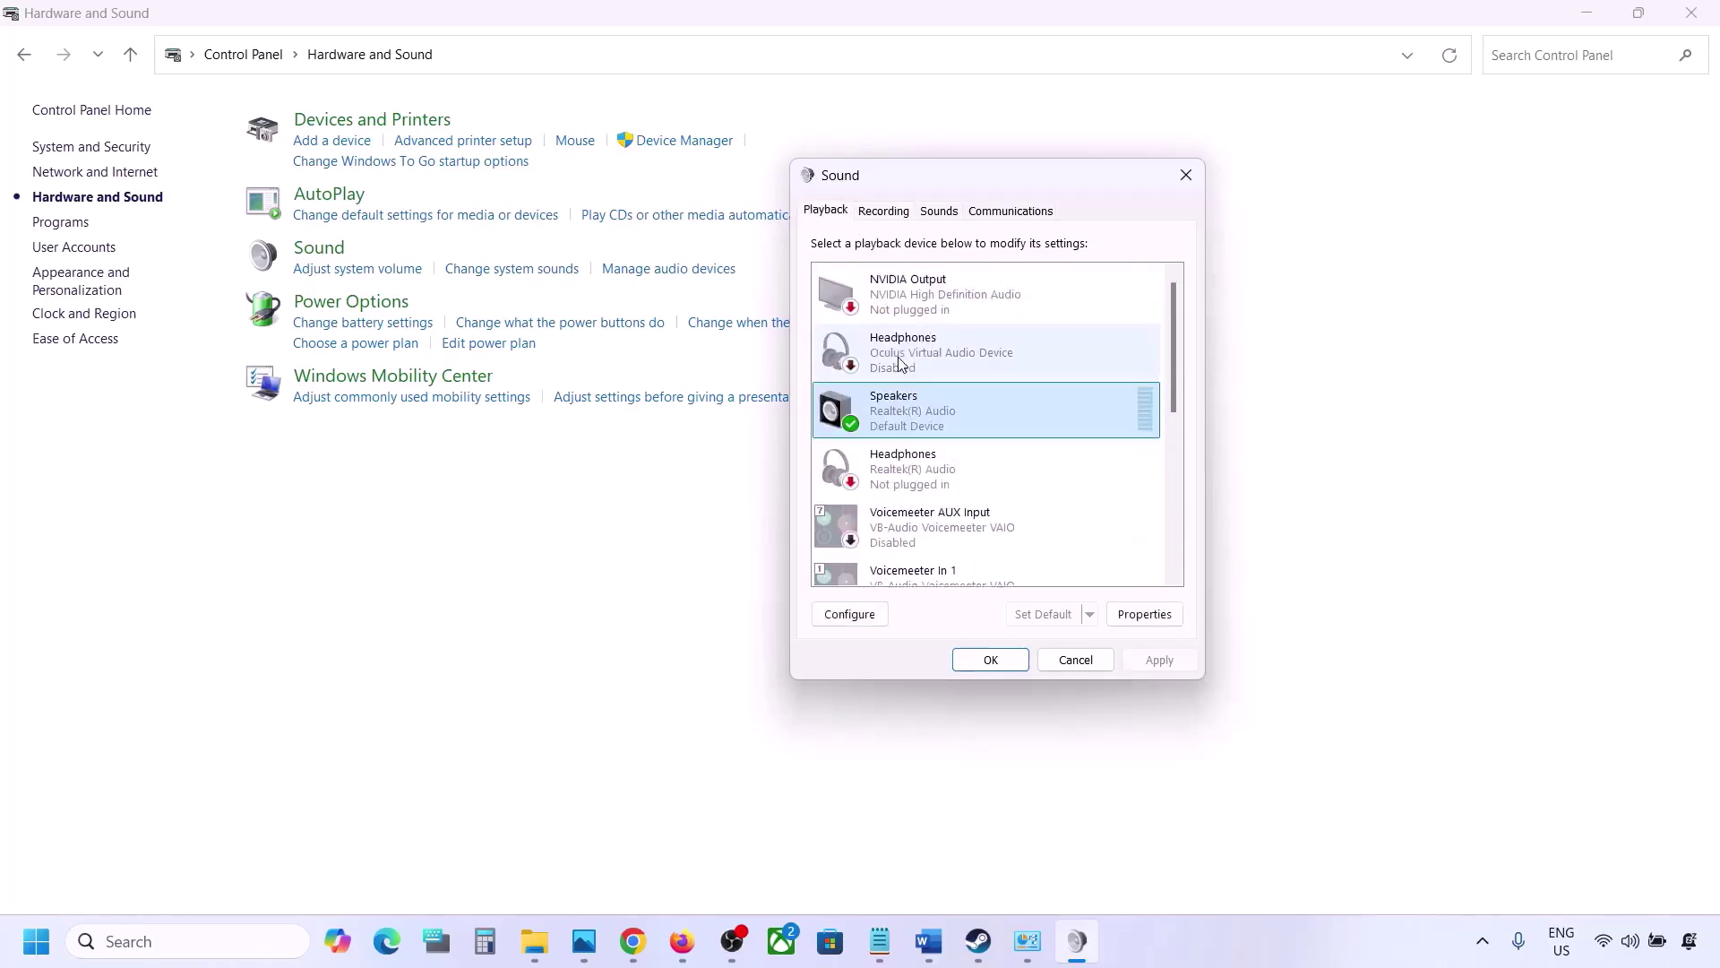
{"action": "left_click", "coordinate": [884, 212]}
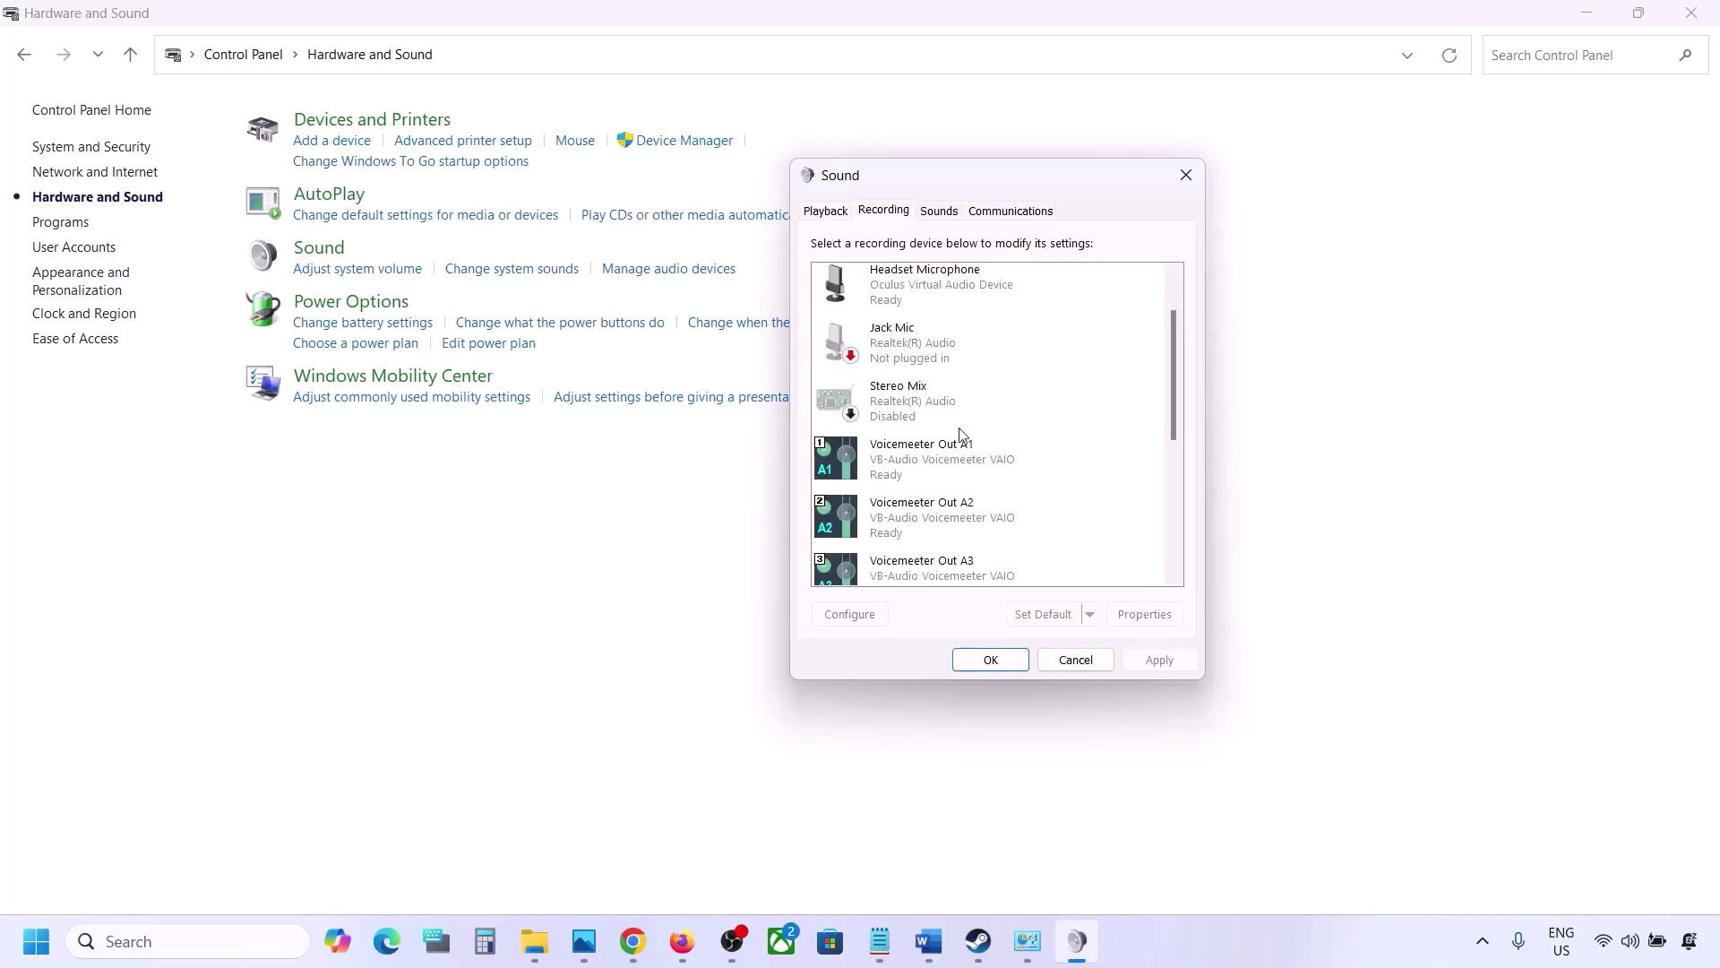
{"action": "scroll", "coordinate": [961, 435], "scroll_direction": "up", "scroll_amount": 1}
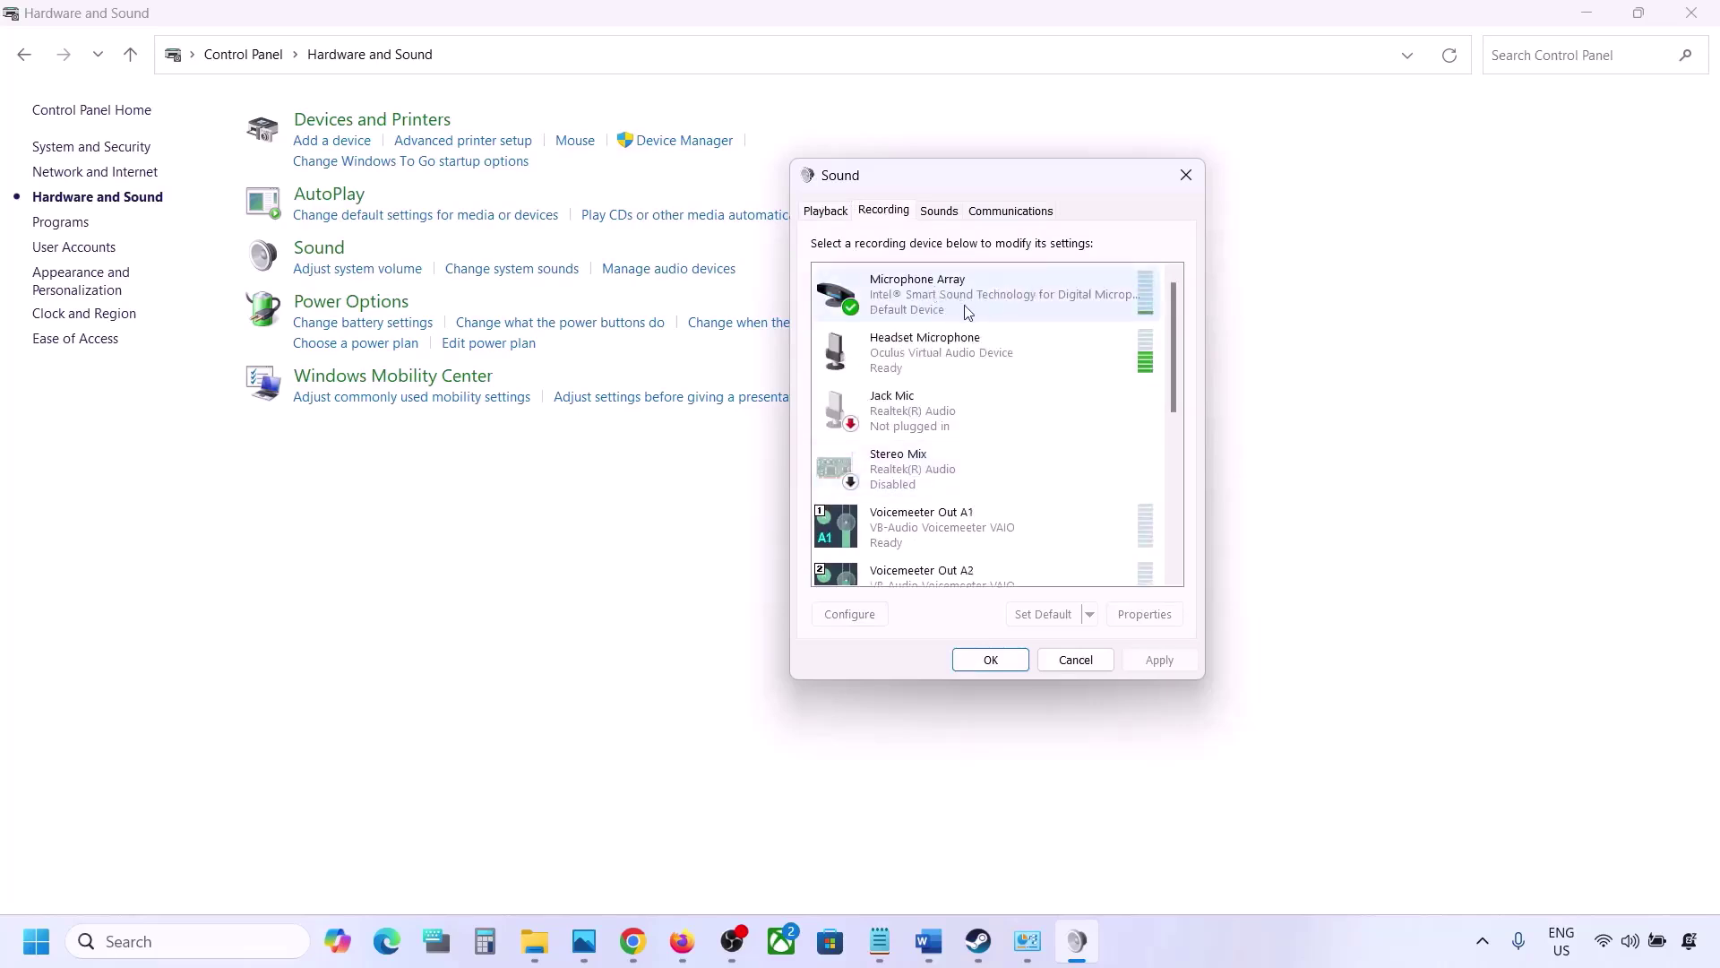
{"action": "left_click", "coordinate": [826, 213]}
{"action": "left_click", "coordinate": [885, 212]}
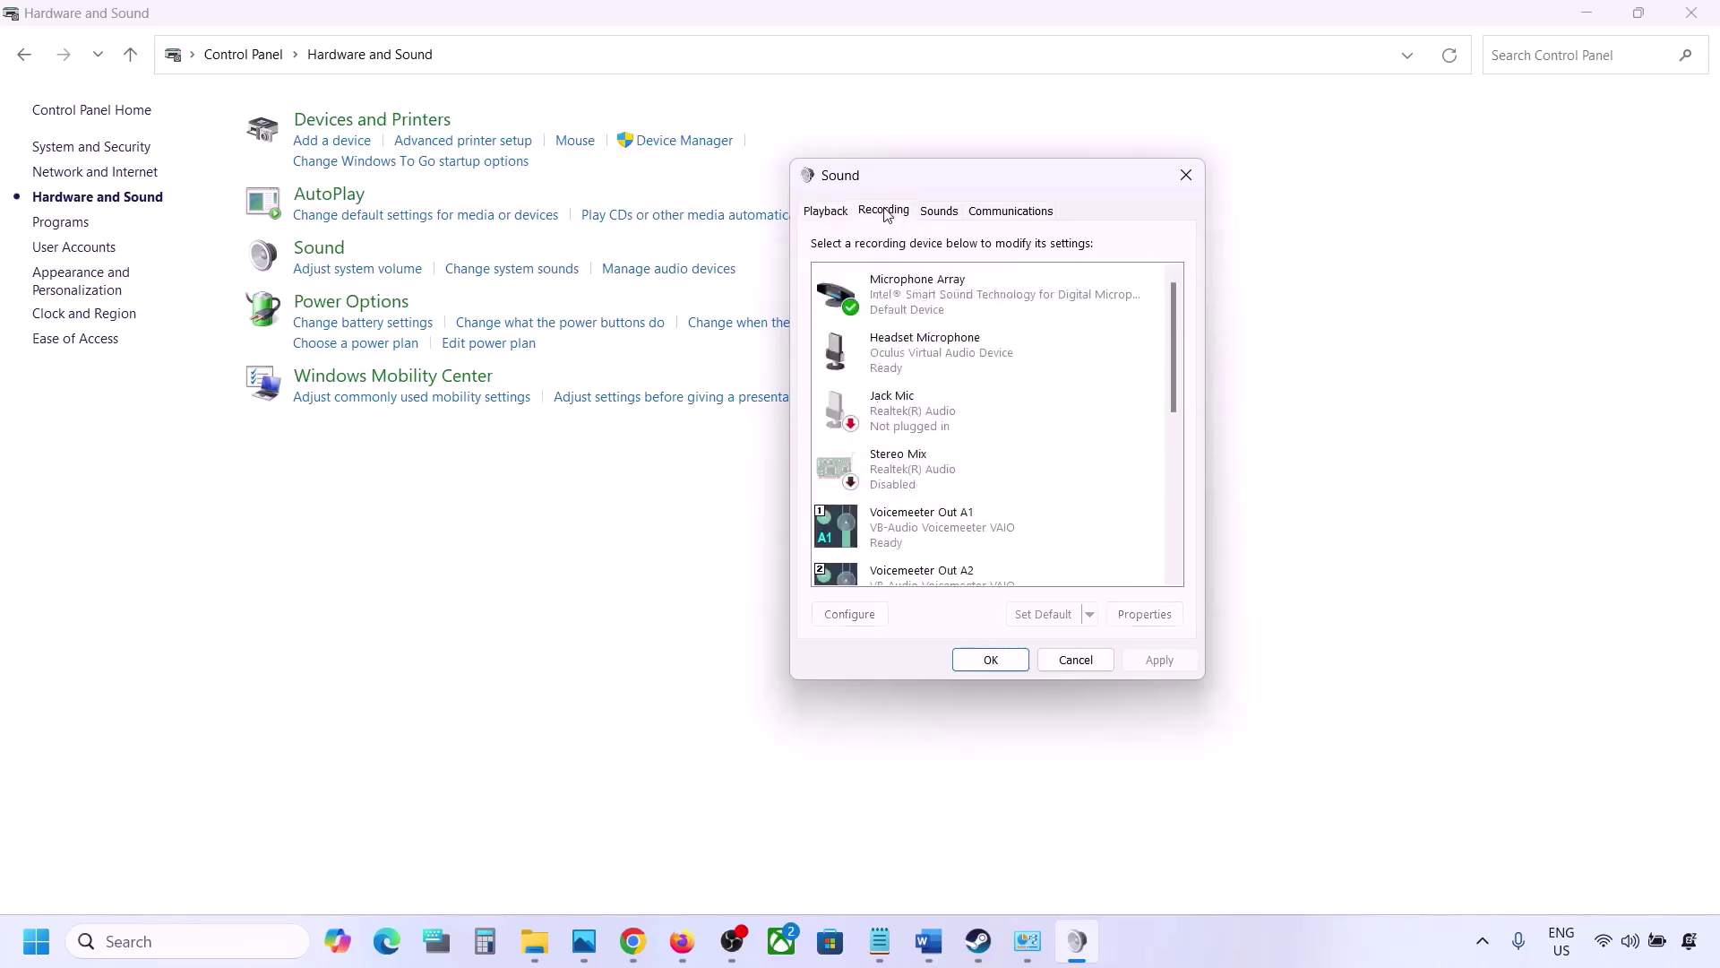
Step: Disable the Headset Microphone of the Oculus Virtual Audio Device in the recording devices and close the Sound dialog
{"action": "left_click", "coordinate": [909, 363]}
{"action": "right_click", "coordinate": [909, 362]}
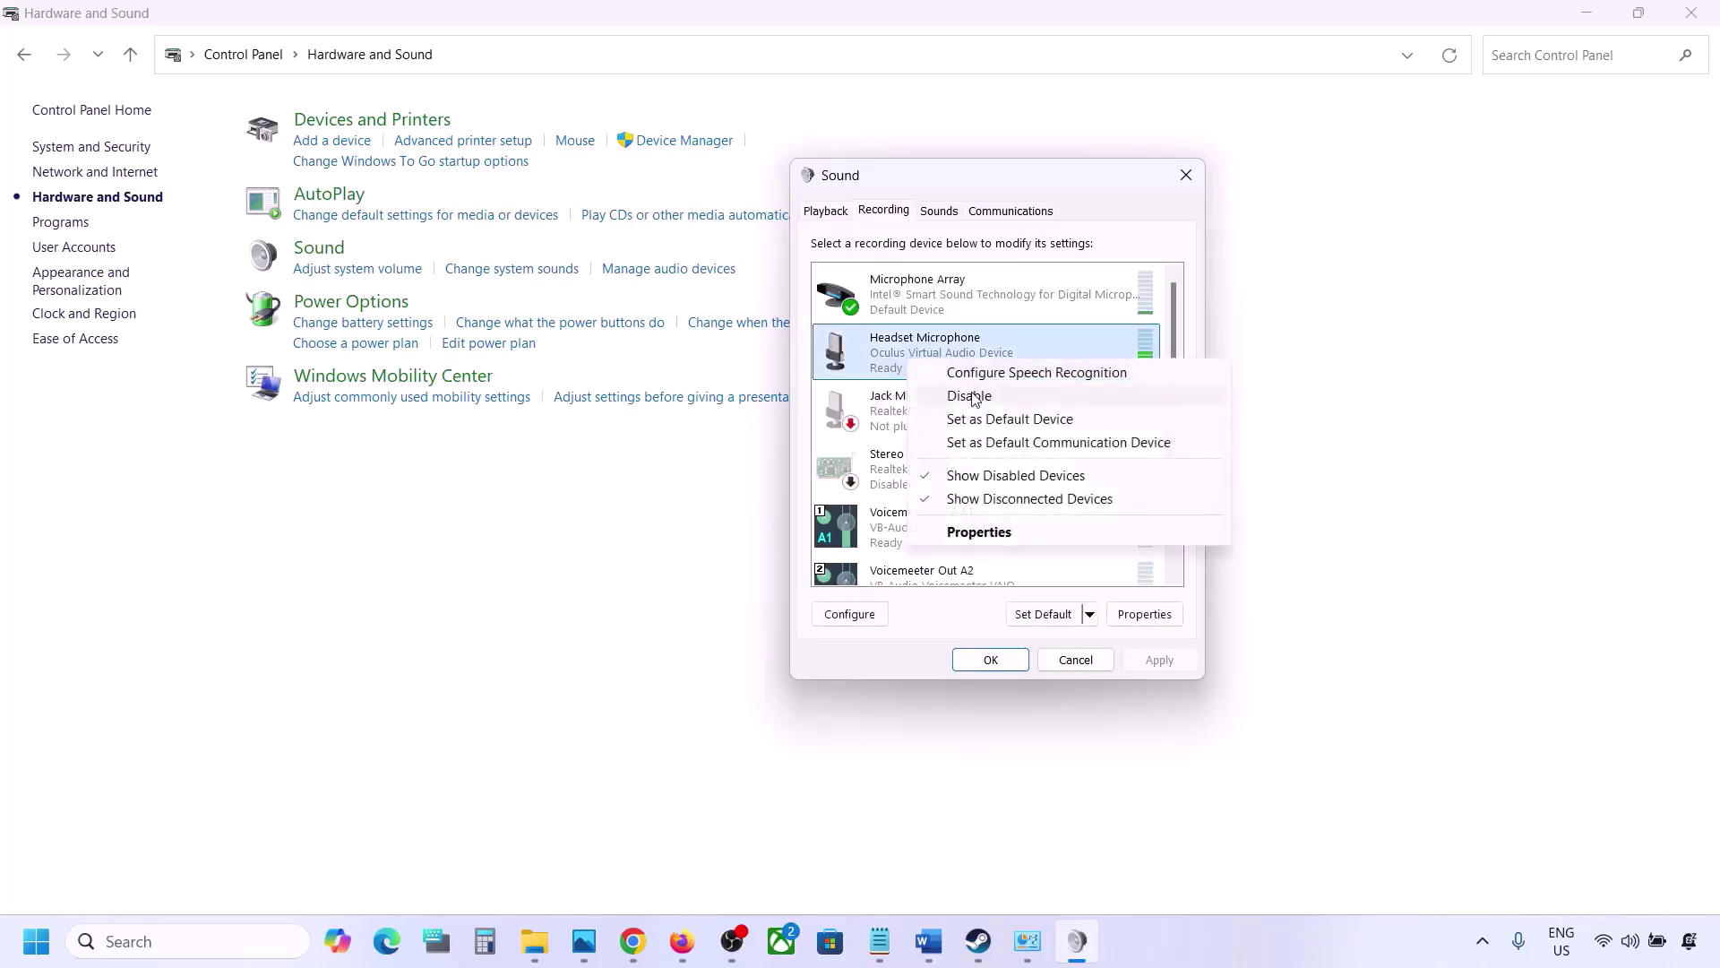
{"action": "left_click", "coordinate": [972, 396]}
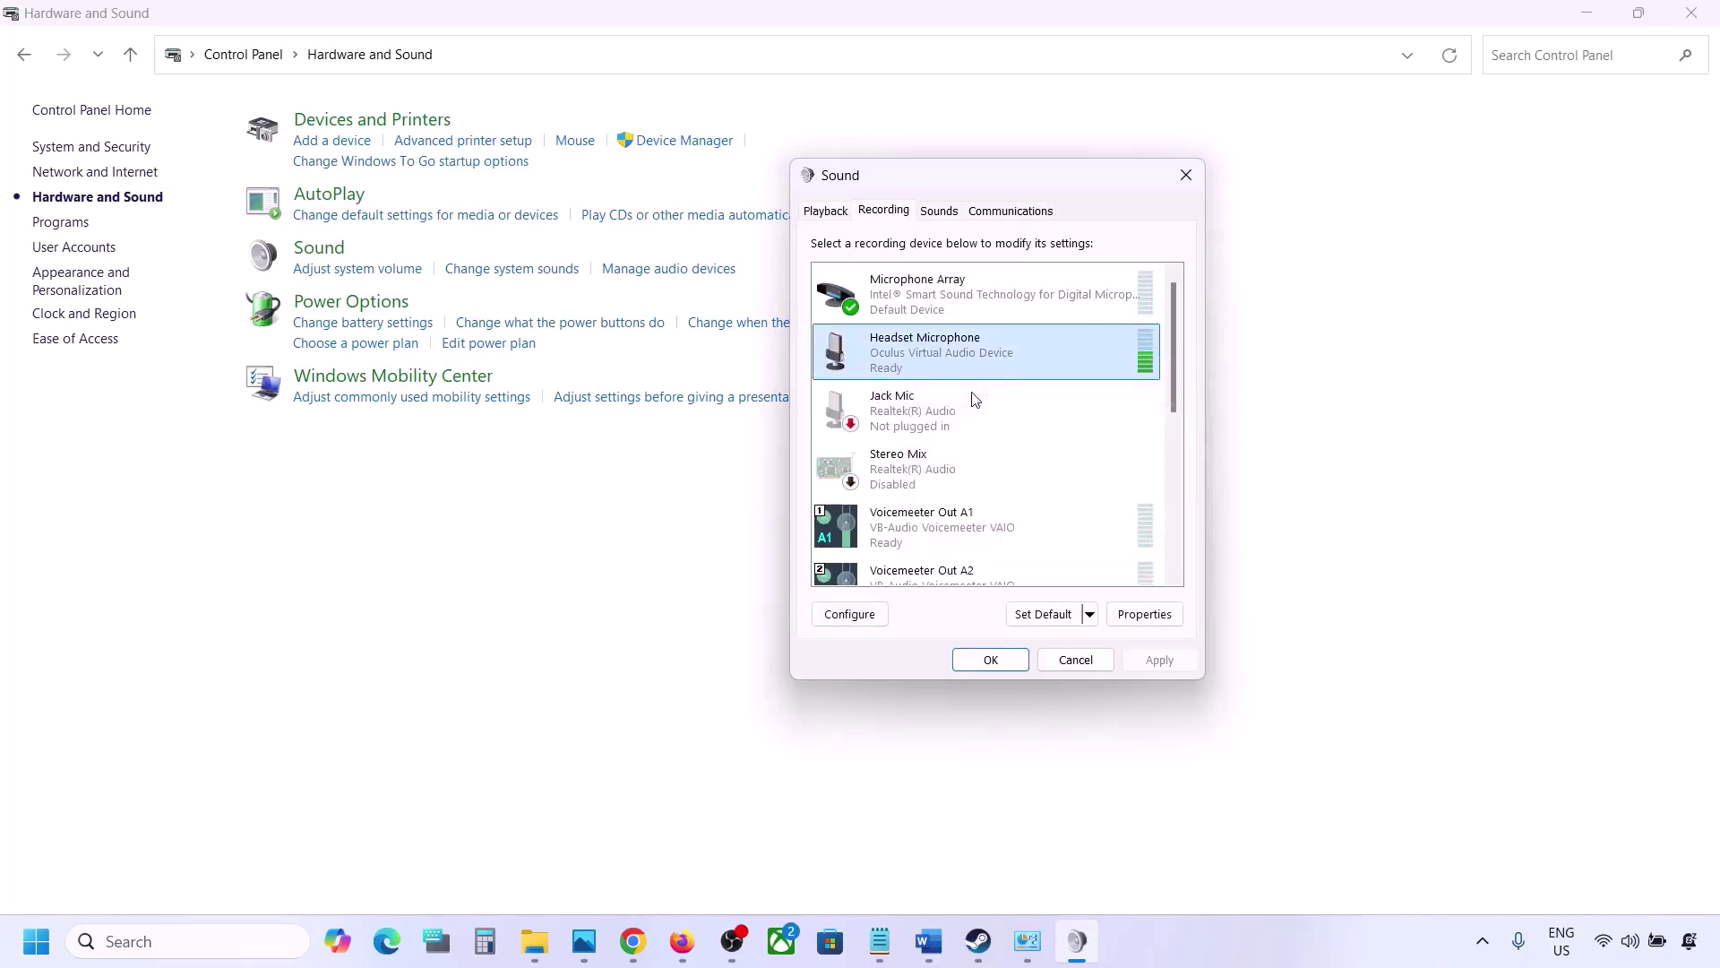
{"action": "left_click", "coordinate": [817, 213]}
{"action": "left_click", "coordinate": [1185, 174]}
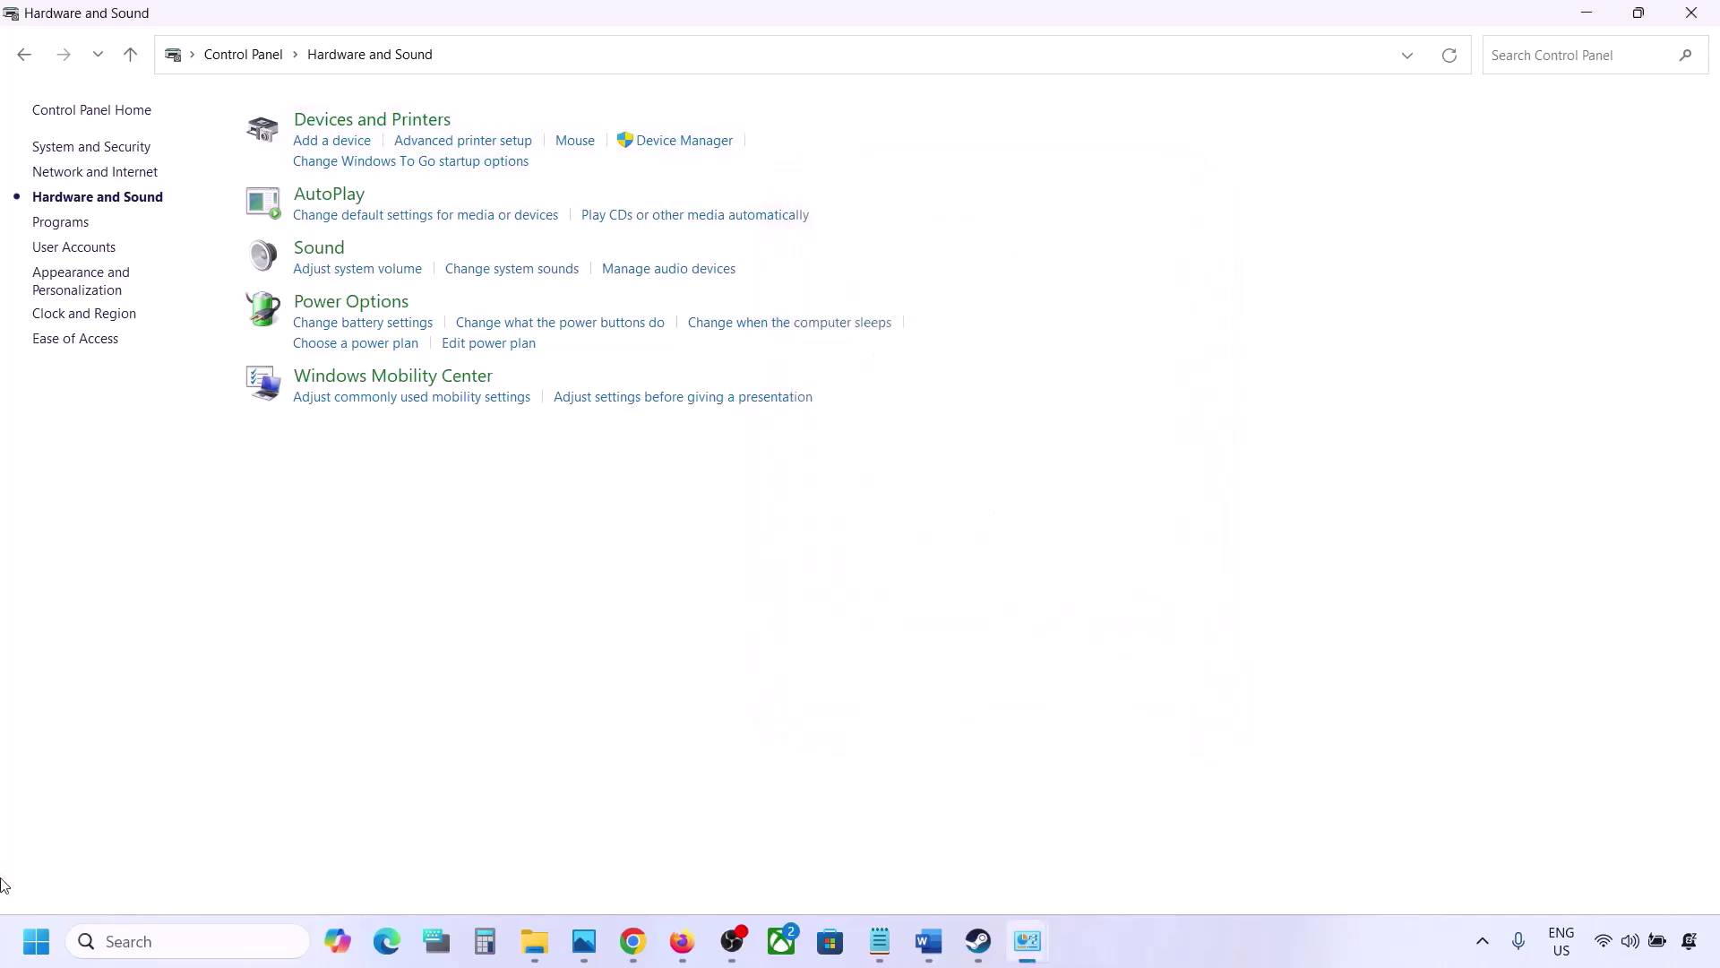
Step: Open Device Manager and expand the Sound, video and game controllers category
{"action": "right_click", "coordinate": [36, 959]}
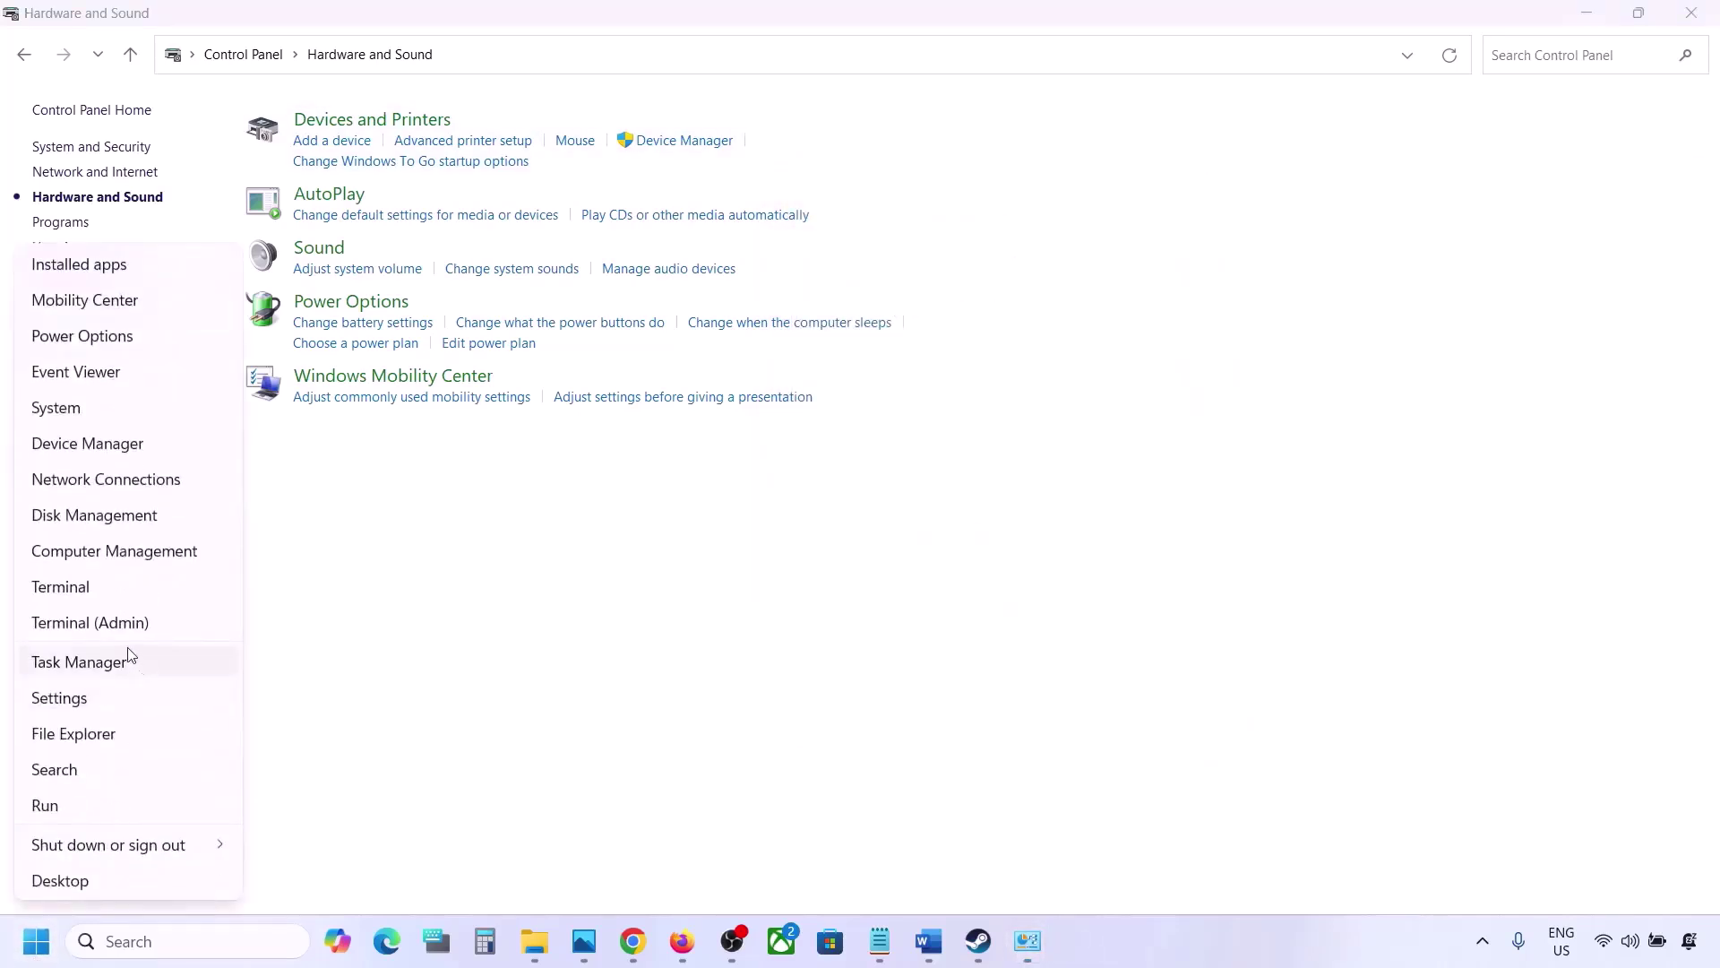
{"action": "left_click", "coordinate": [94, 445]}
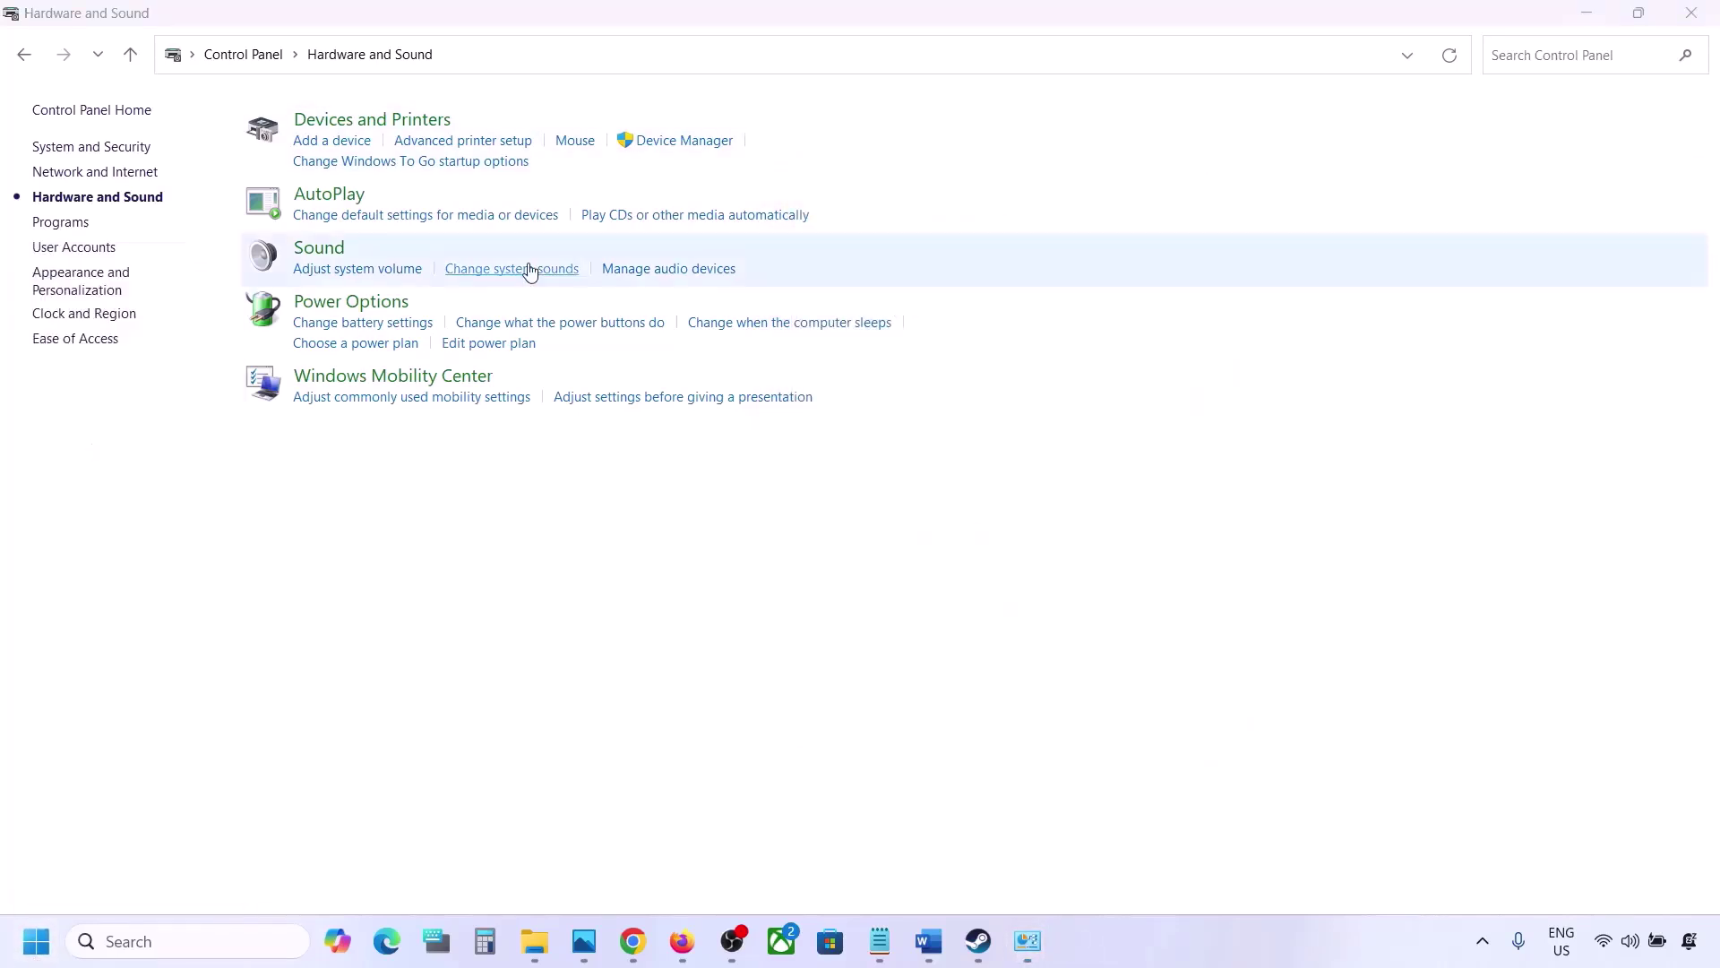
{"action": "scroll", "coordinate": [245, 431], "scroll_direction": "down", "scroll_amount": 1}
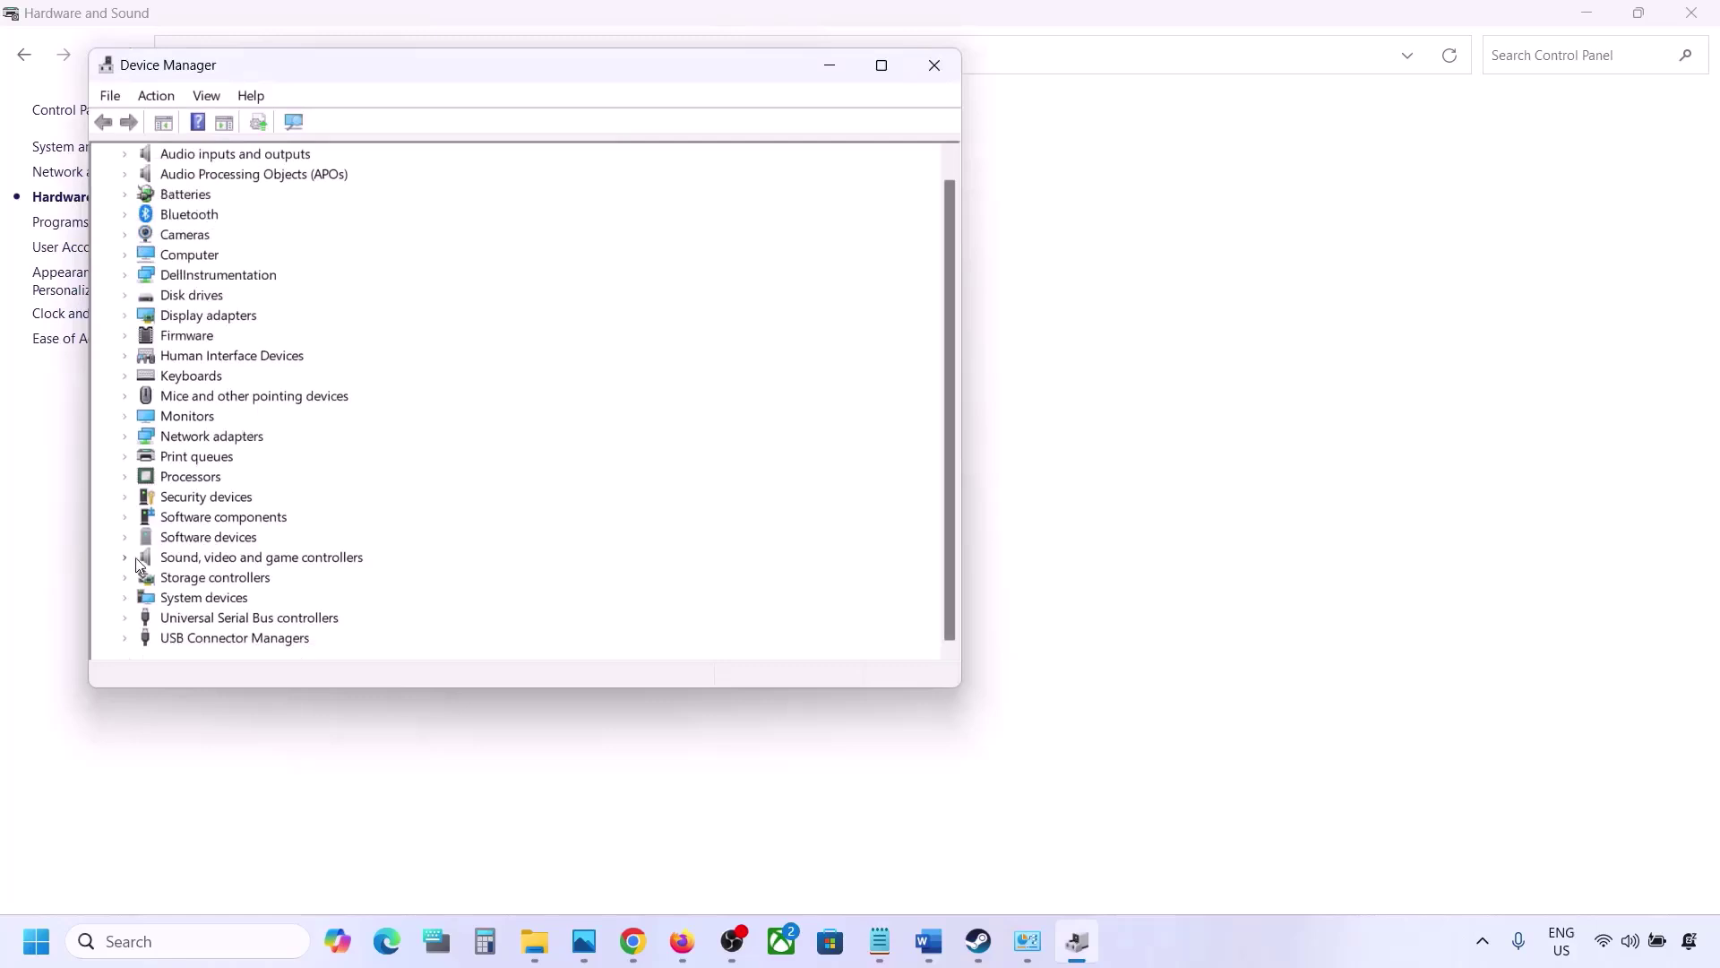
{"action": "left_click", "coordinate": [126, 559]}
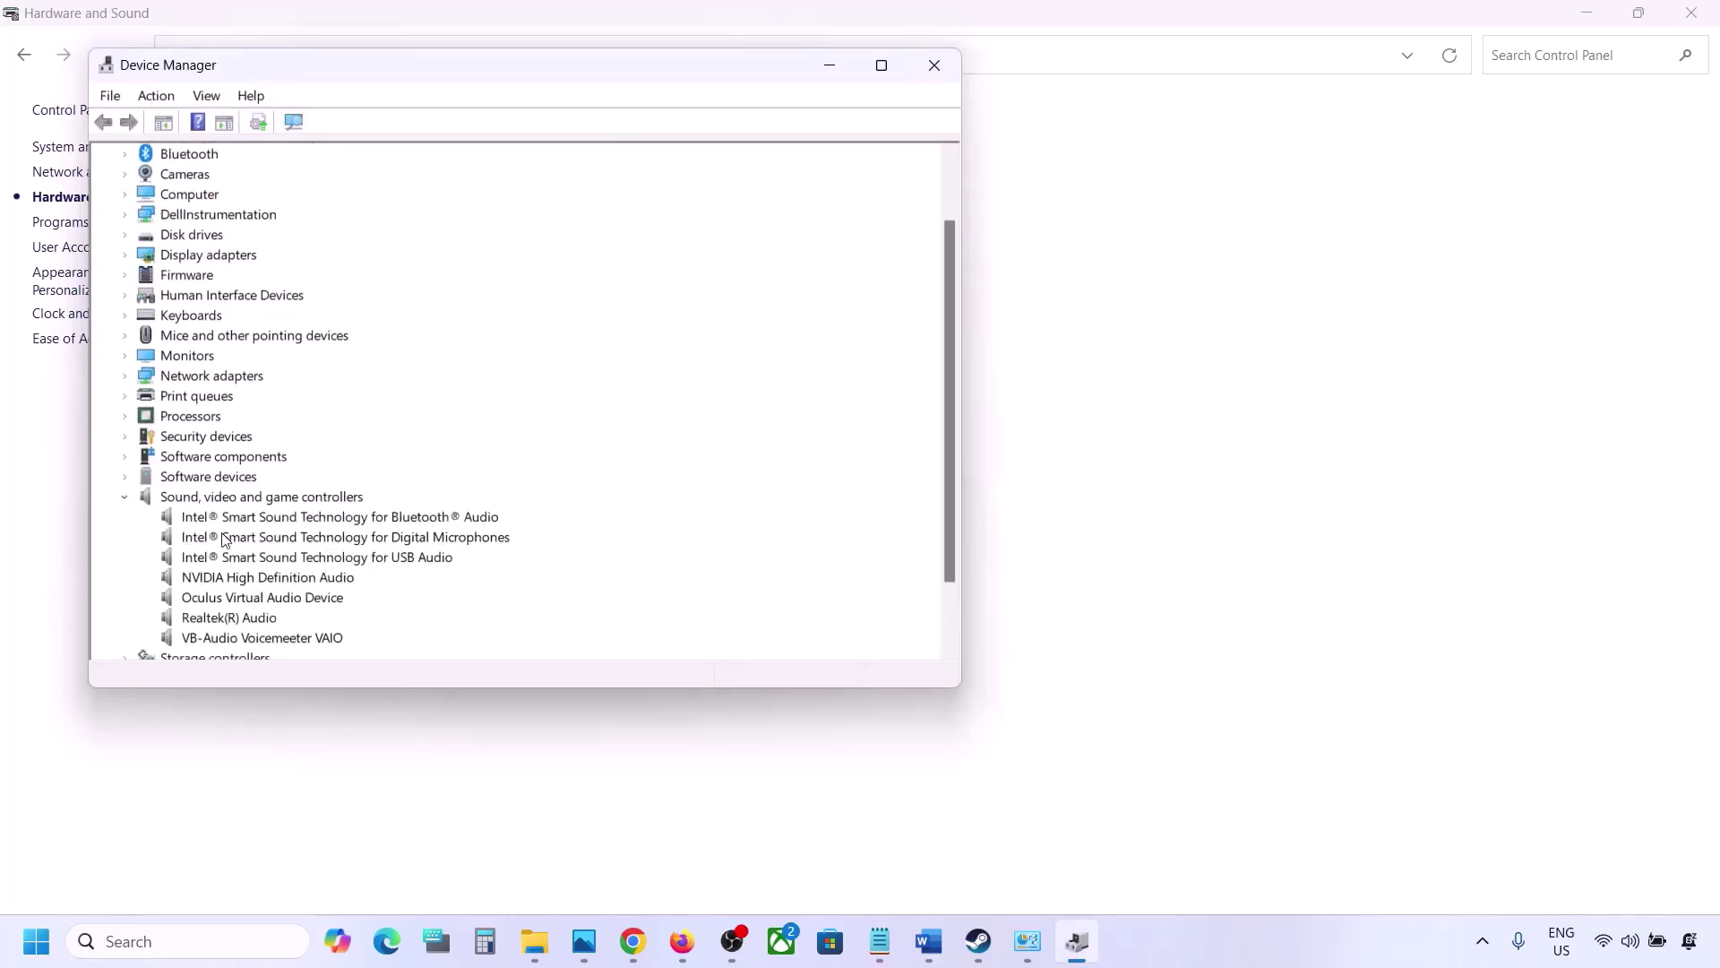
{"action": "scroll", "coordinate": [225, 539], "scroll_direction": "down", "scroll_amount": 2}
Step: Disable the VB-Audio Voicemeeter VAIO device under Sound, video and game controllers
{"action": "left_click", "coordinate": [238, 542]}
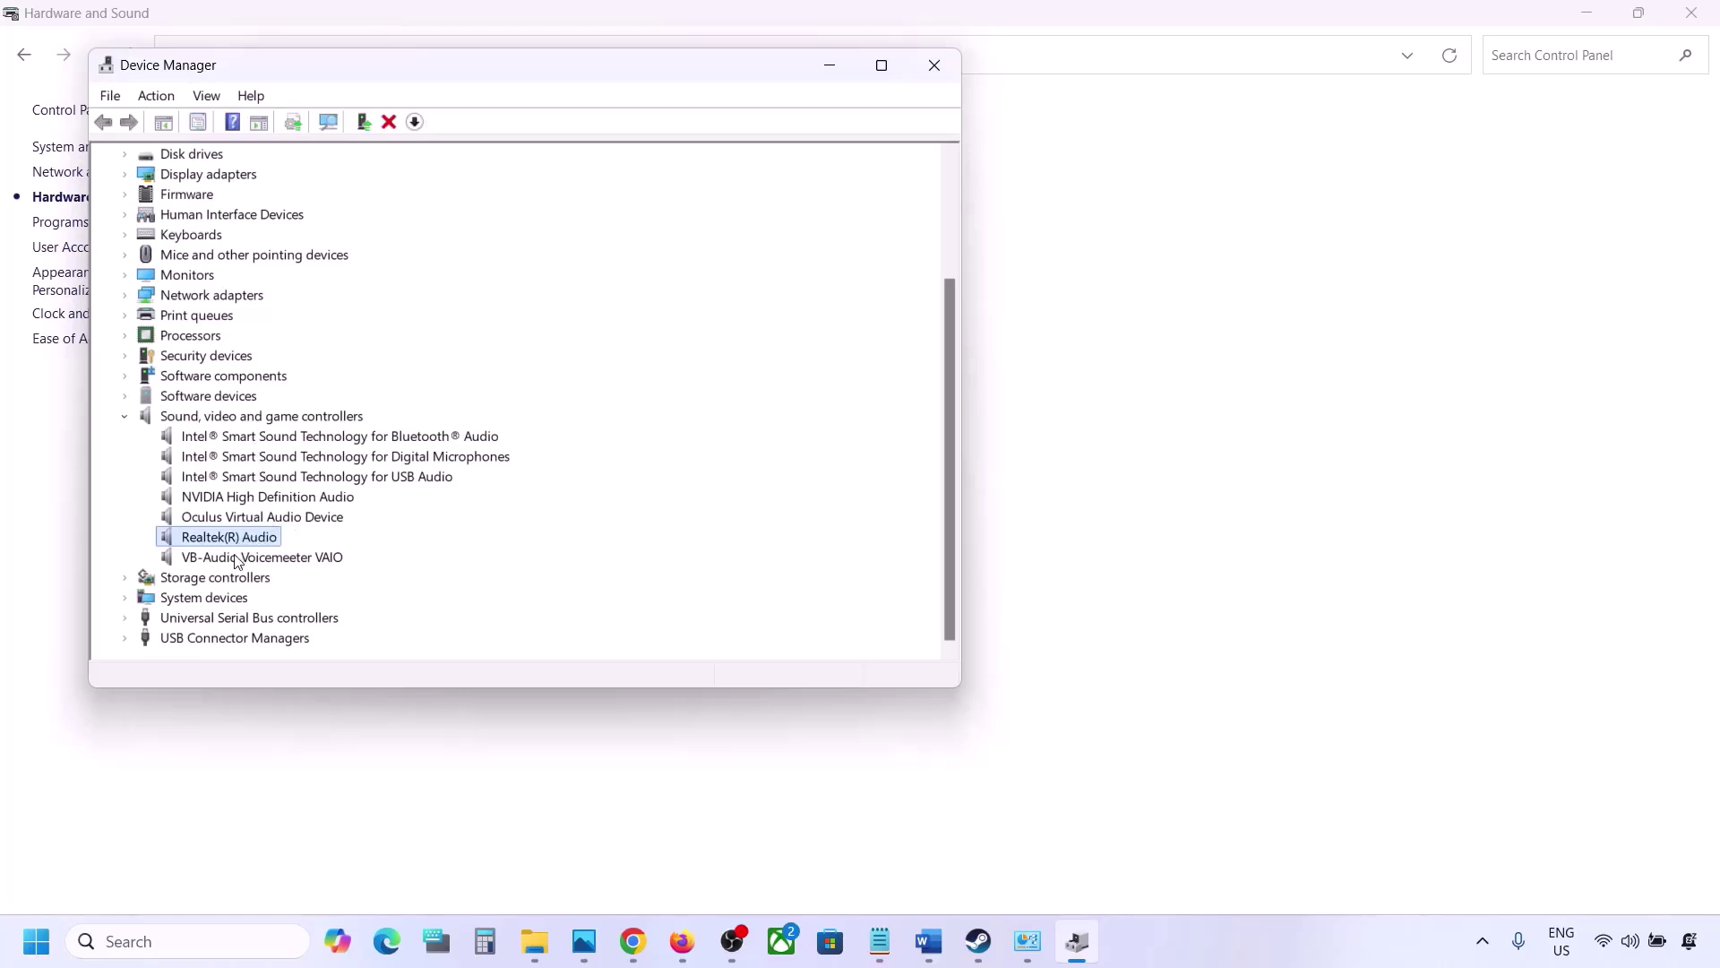
{"action": "left_click", "coordinate": [238, 558]}
{"action": "right_click", "coordinate": [236, 560]}
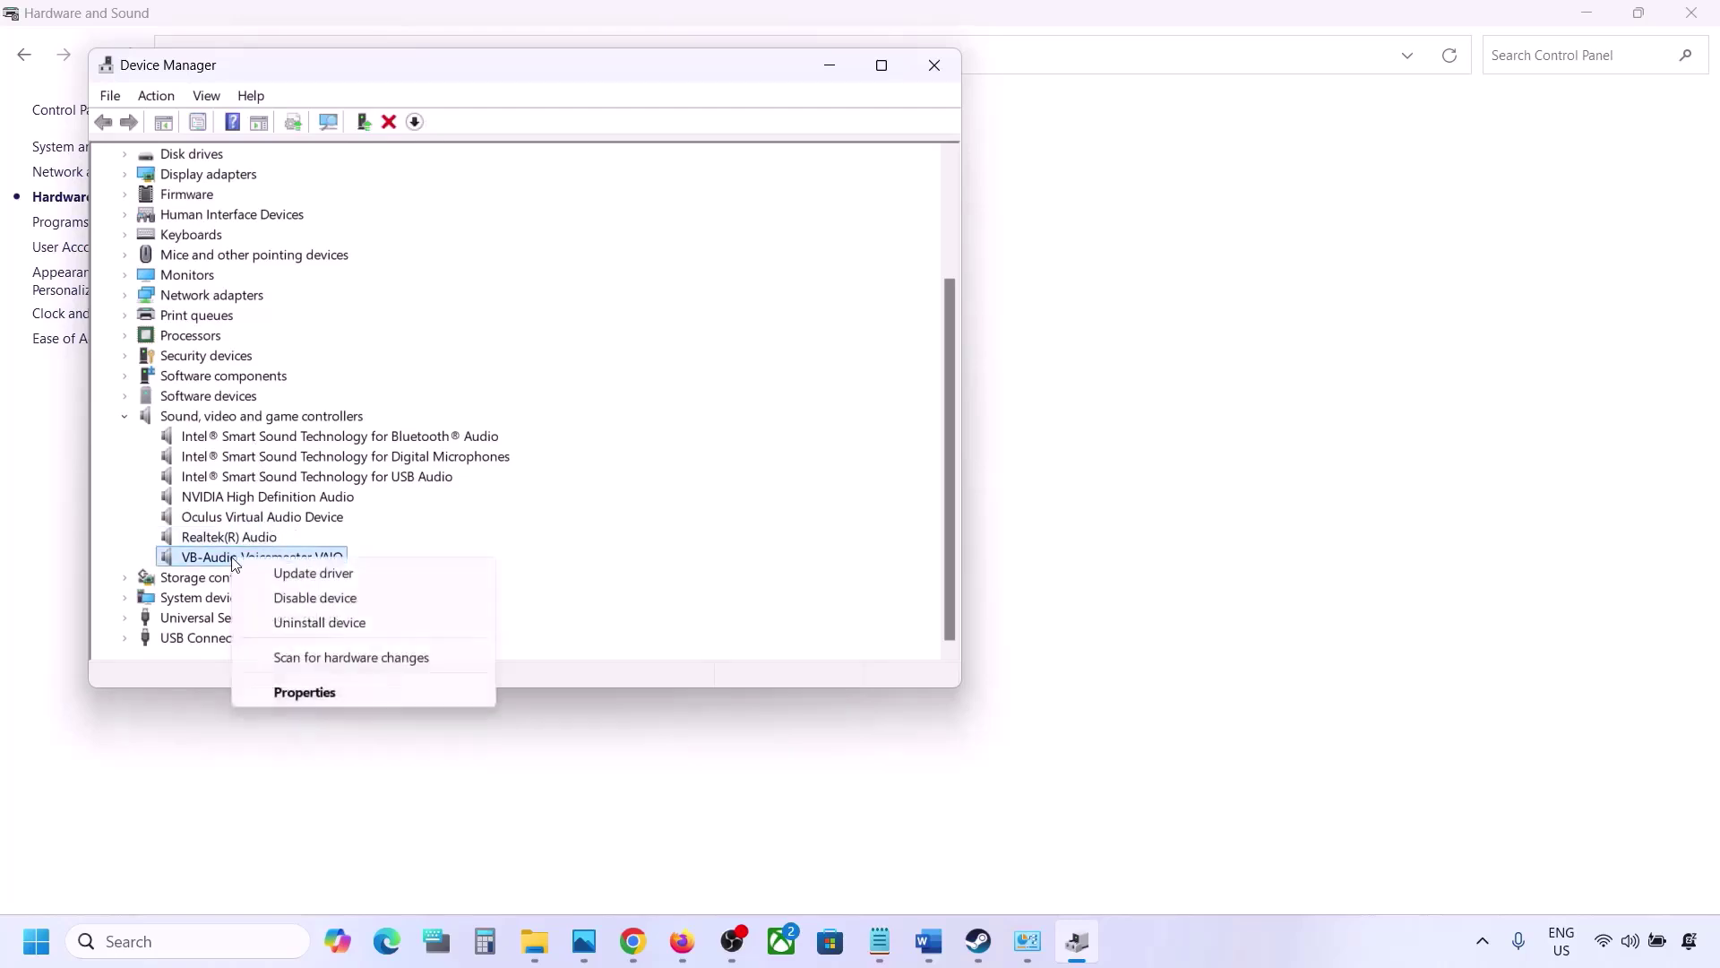
{"action": "left_click", "coordinate": [288, 598]}
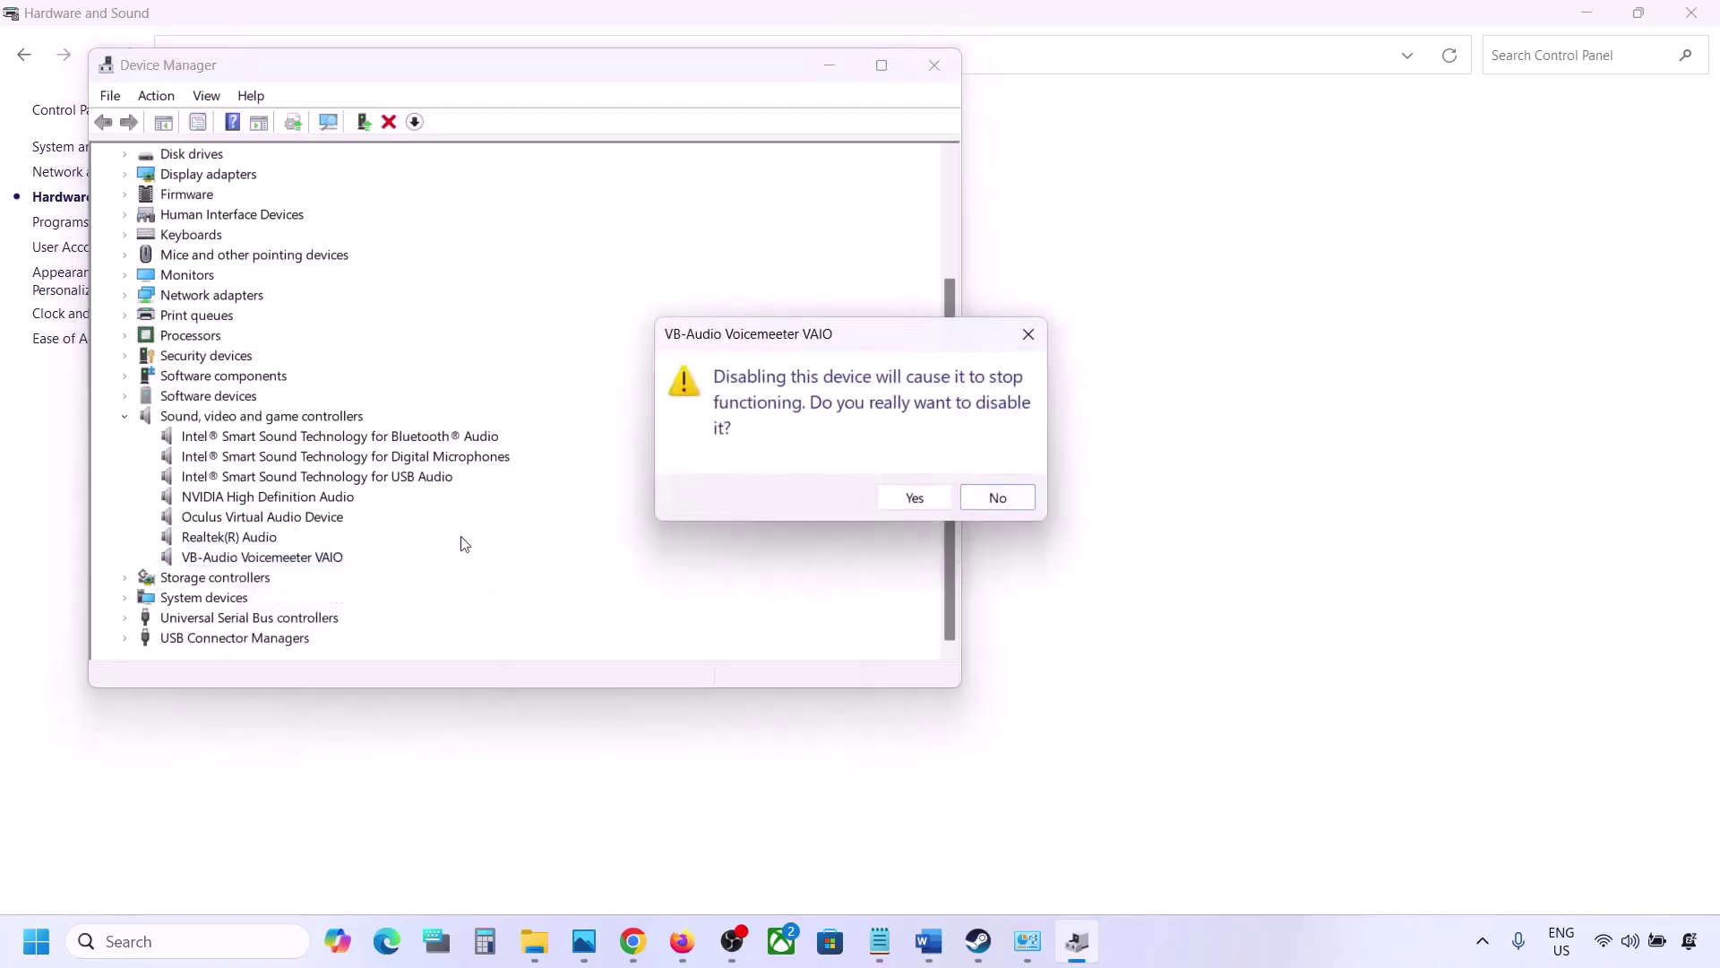
{"action": "left_click", "coordinate": [902, 497]}
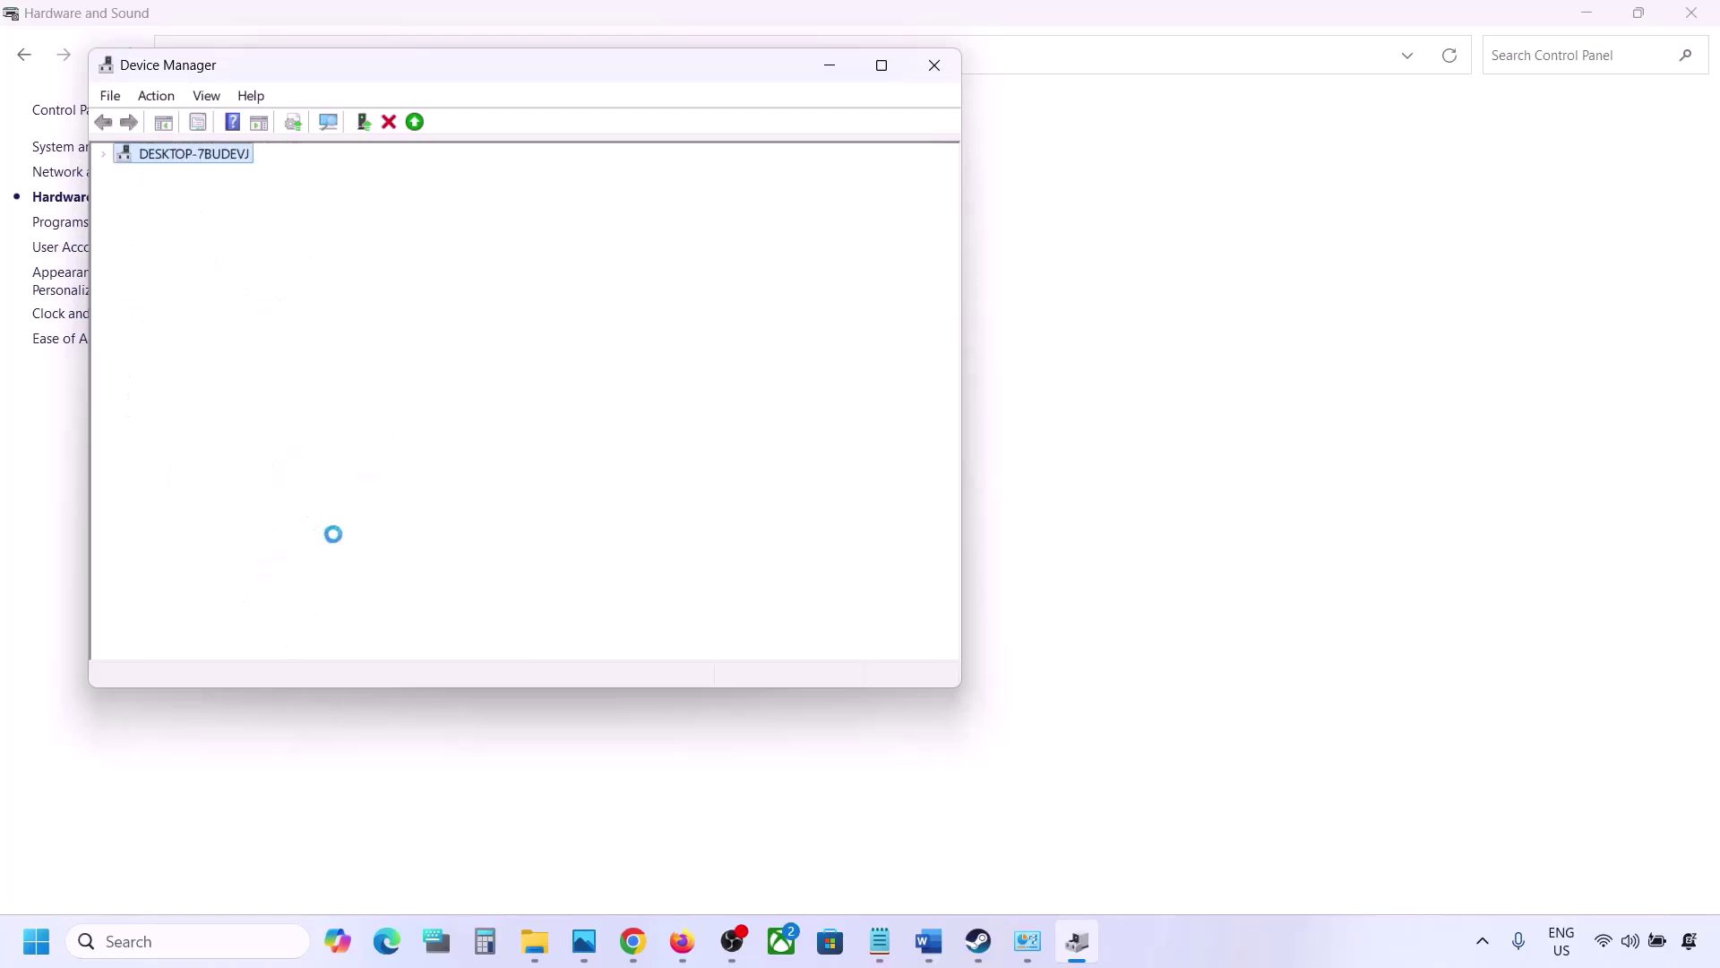
Step: Disable the Oculus Virtual Audio Device under Sound, video and game controllers
{"action": "scroll", "coordinate": [287, 580], "scroll_direction": "down", "scroll_amount": 1}
{"action": "right_click", "coordinate": [240, 539]}
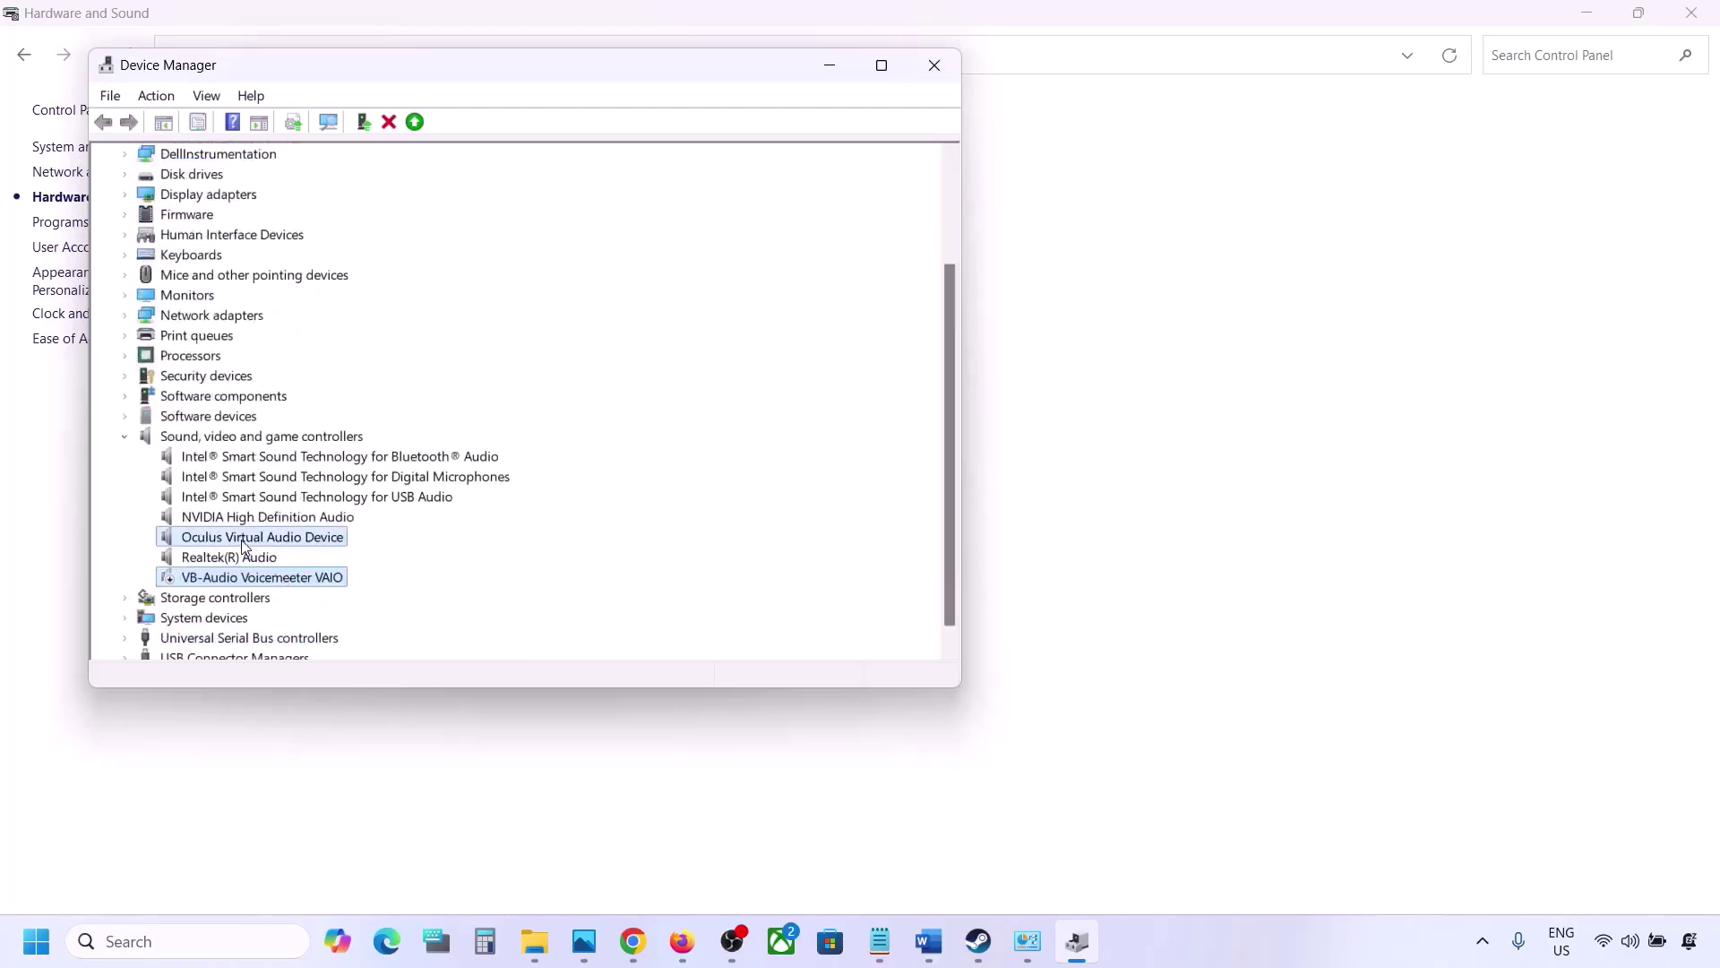
{"action": "left_click", "coordinate": [324, 582]}
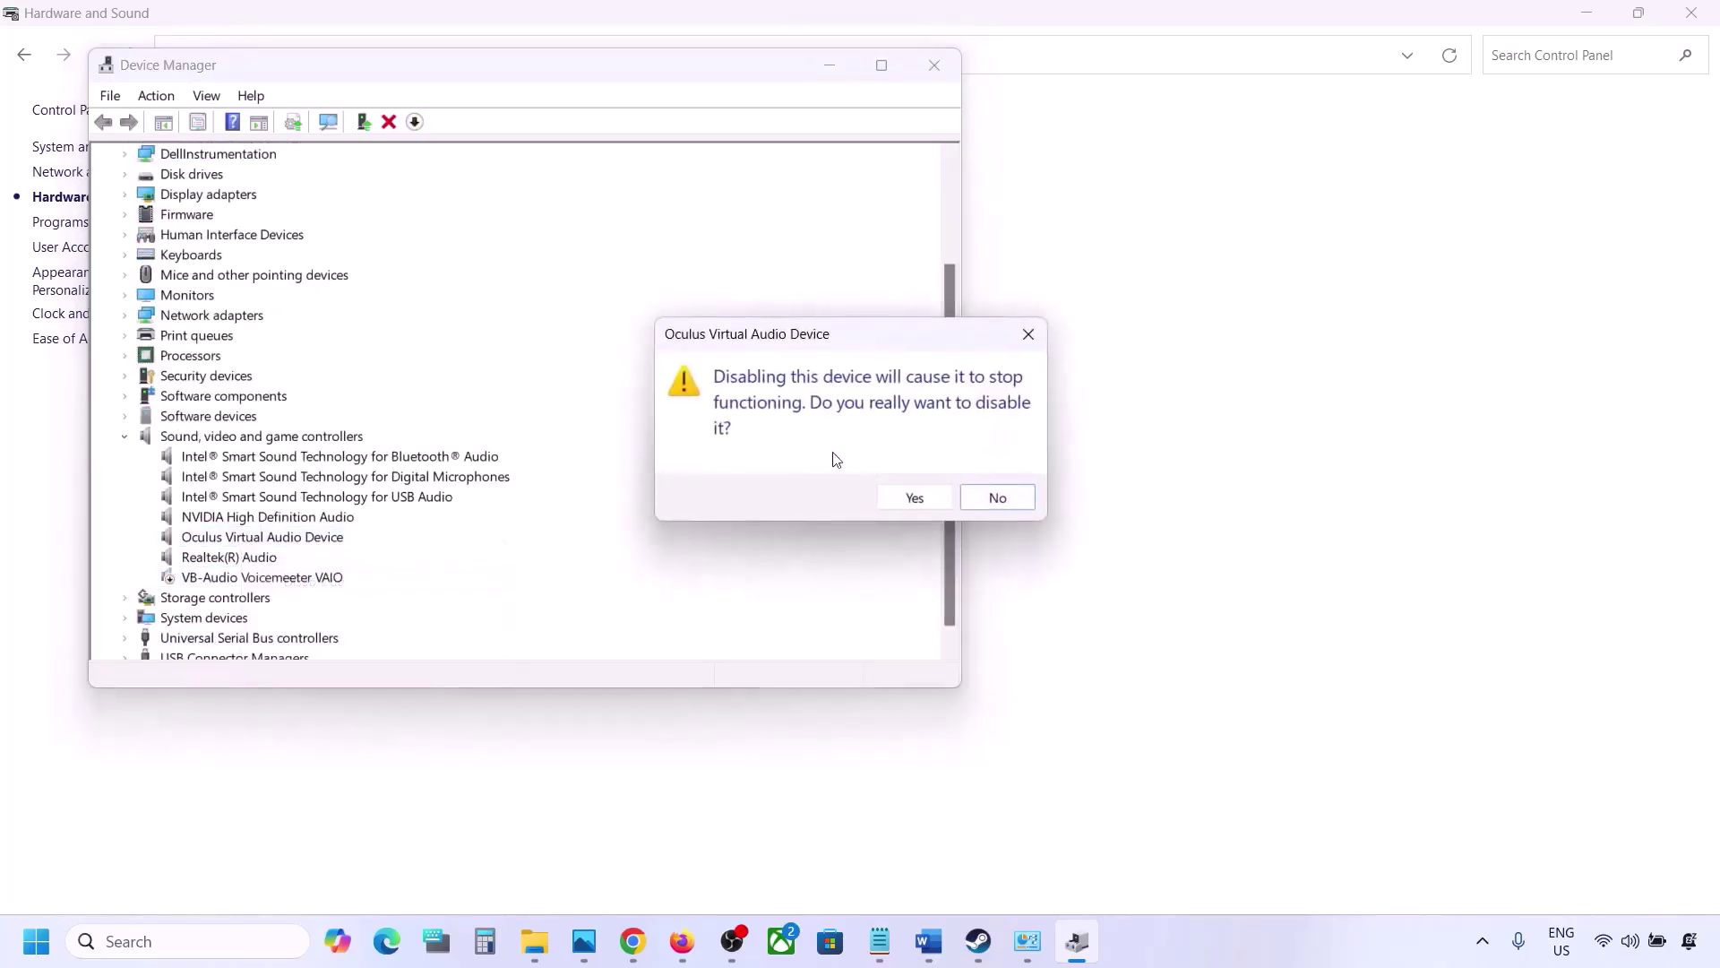
{"action": "left_click", "coordinate": [898, 497]}
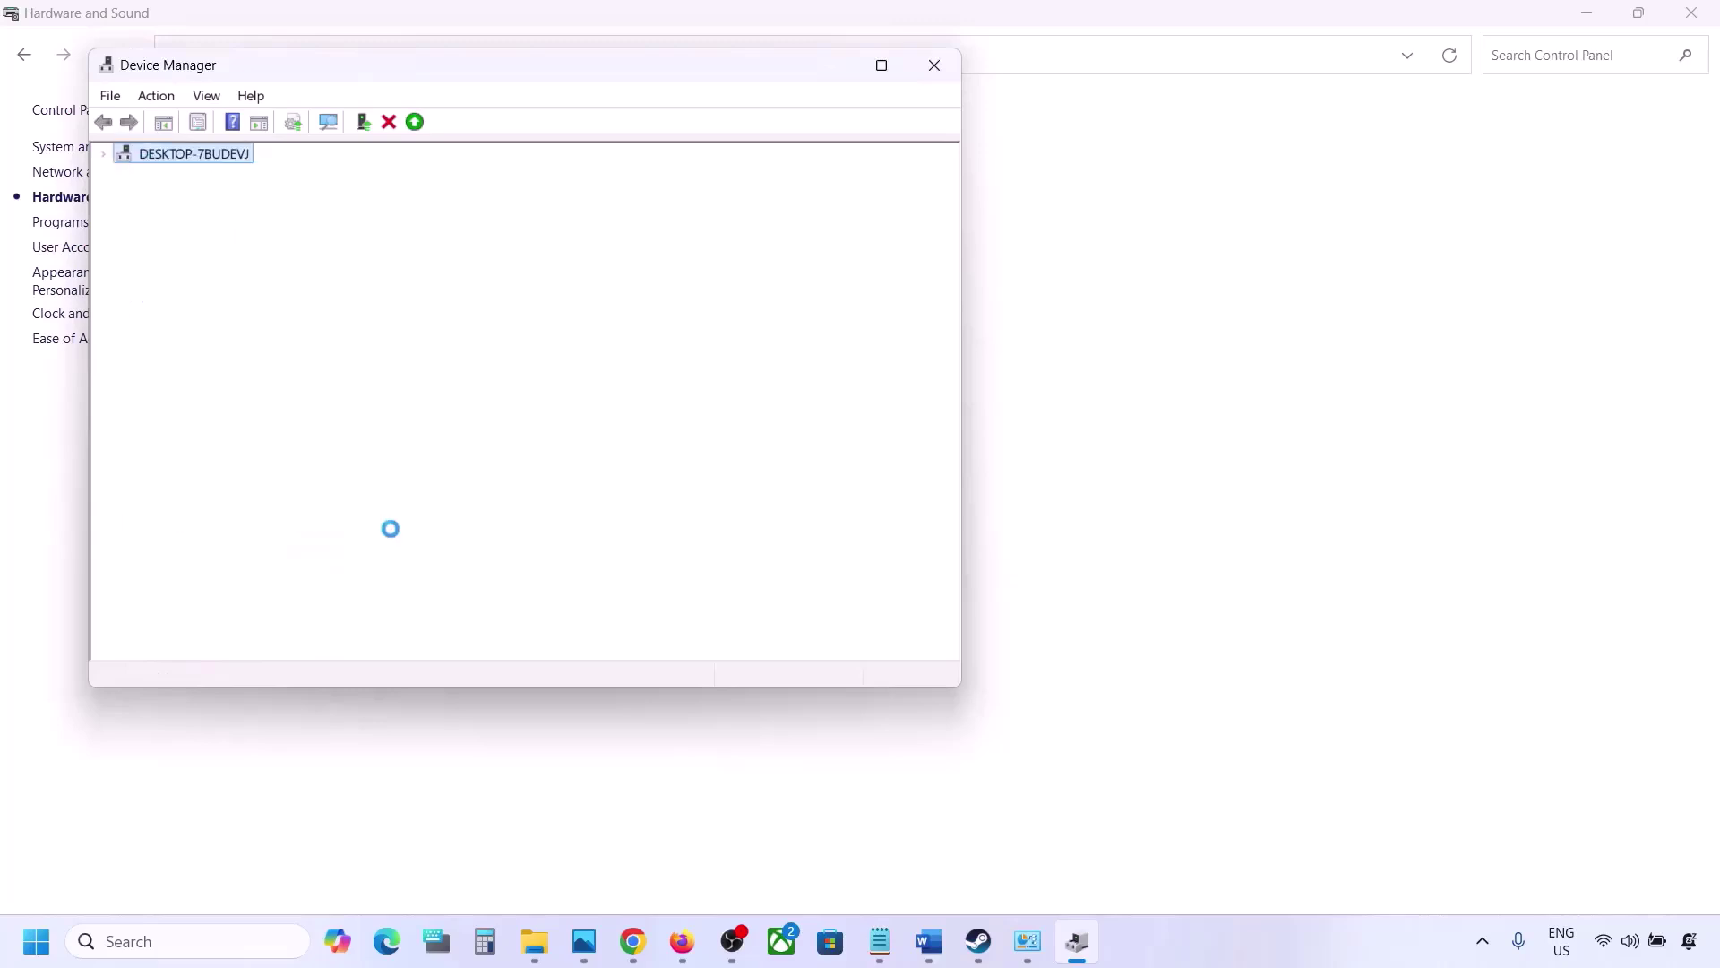
Step: Disable the NVIDIA High Definition Audio device under Sound, video and game controllers
{"action": "right_click", "coordinate": [229, 618]}
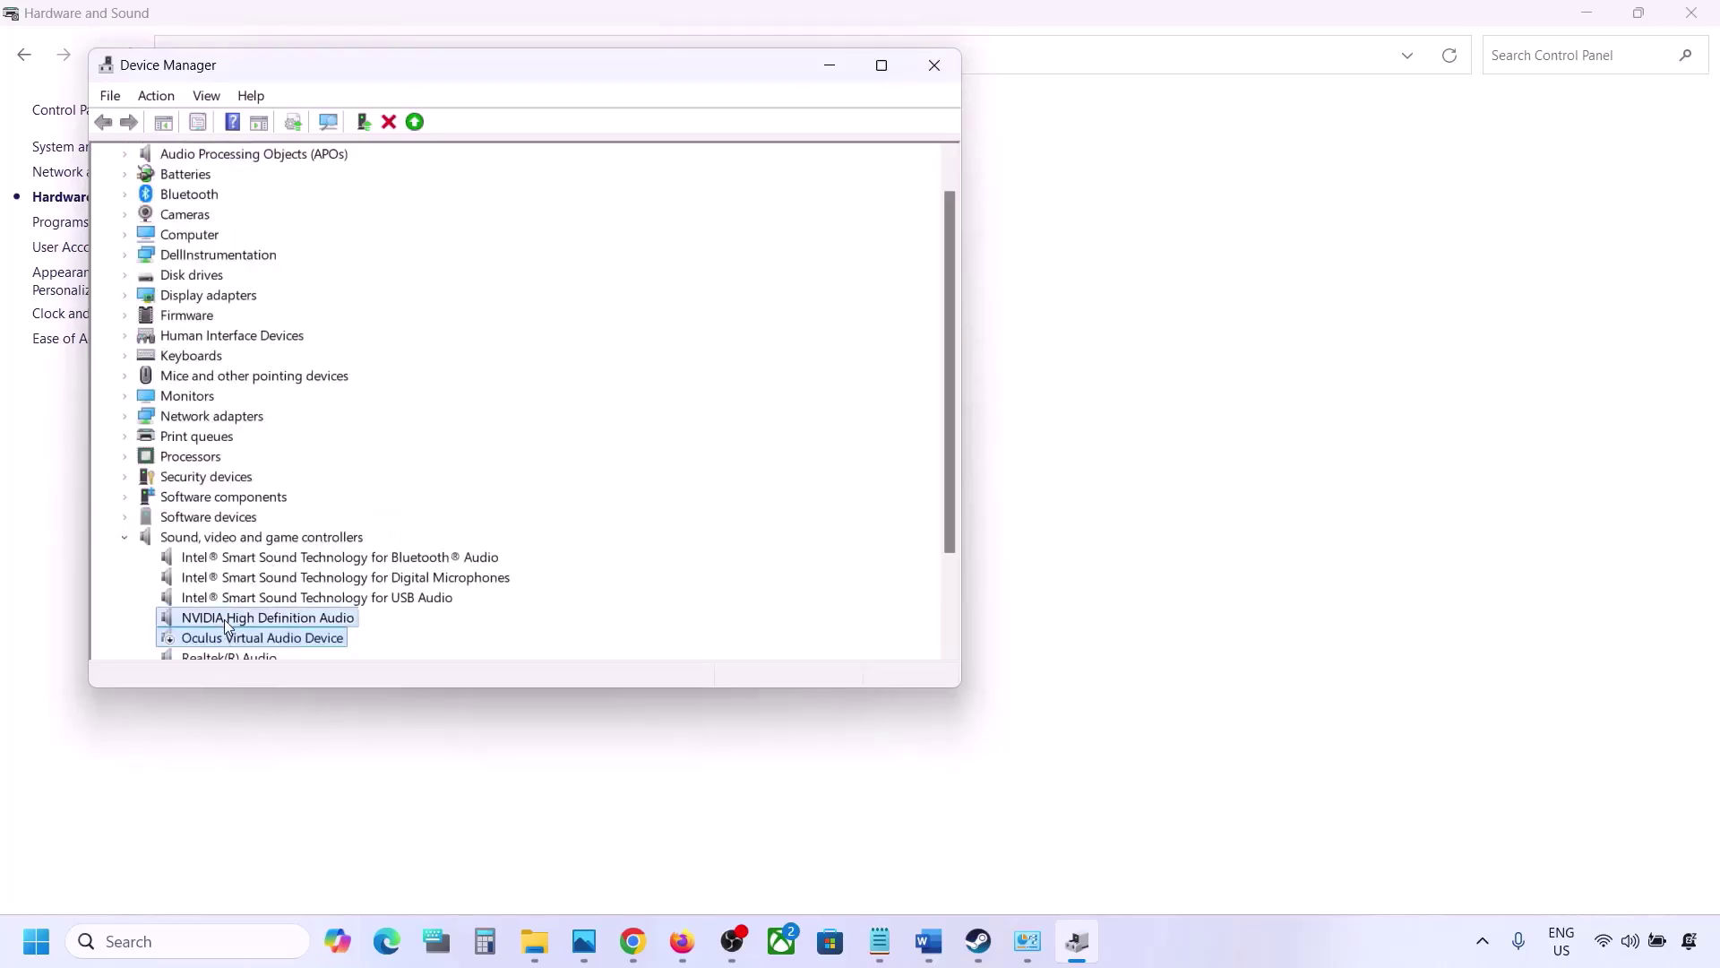
{"action": "left_click", "coordinate": [298, 663]}
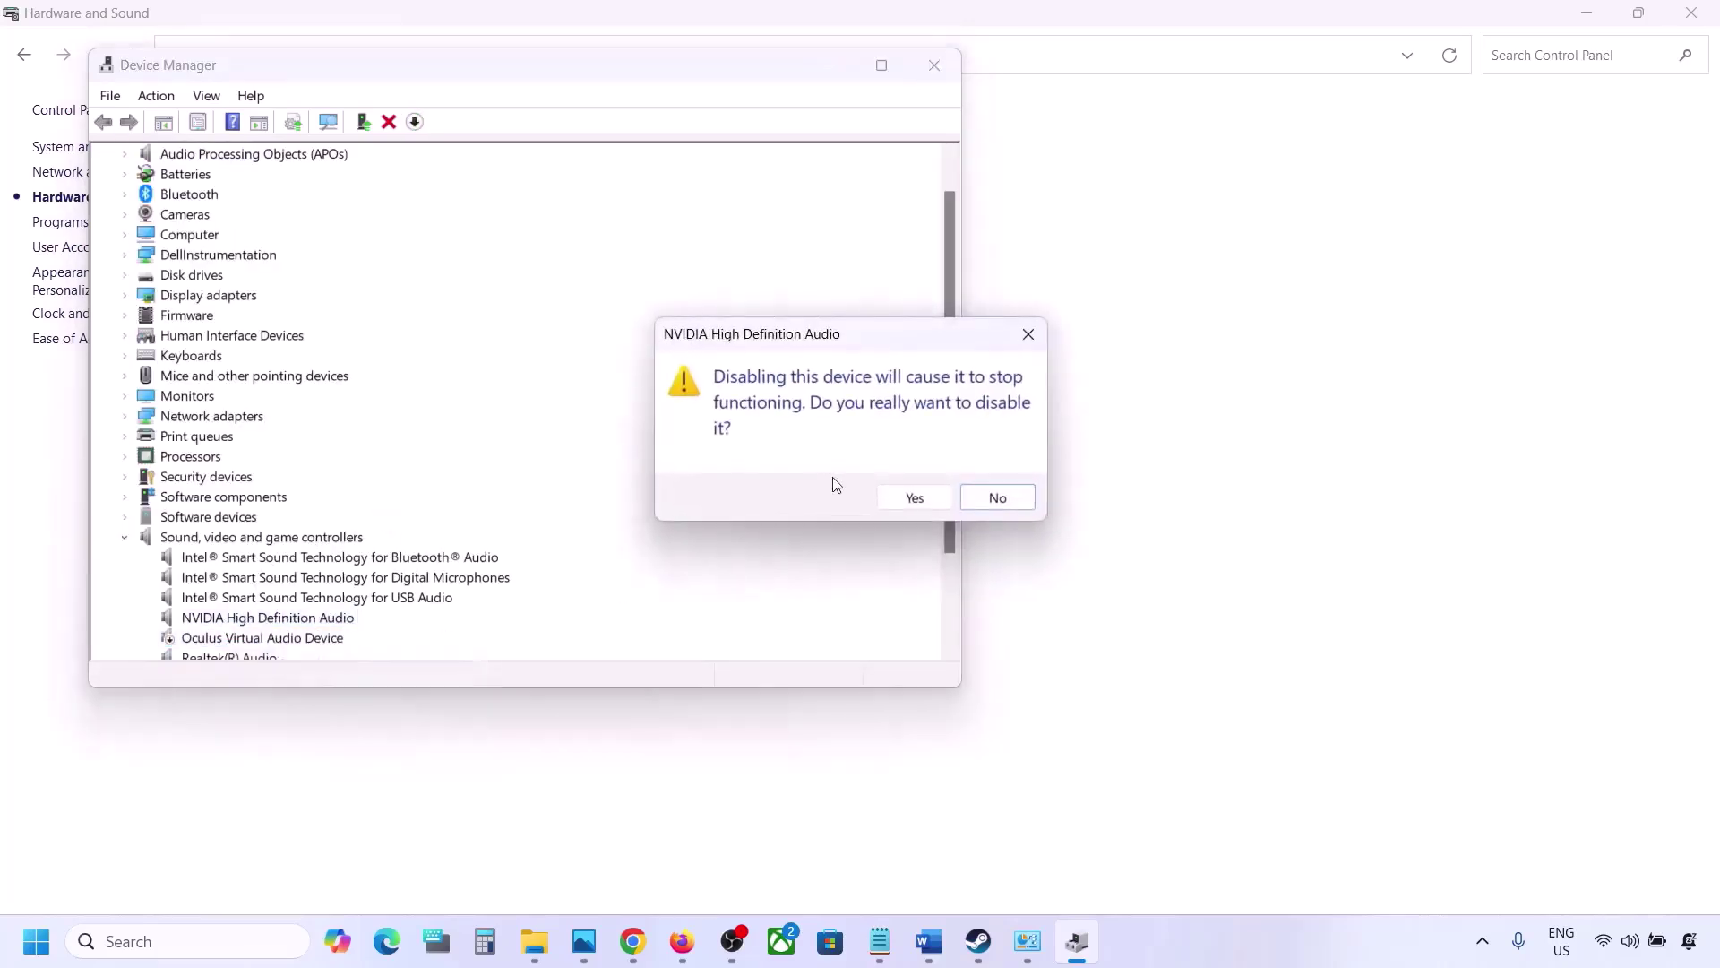
{"action": "left_click", "coordinate": [889, 489]}
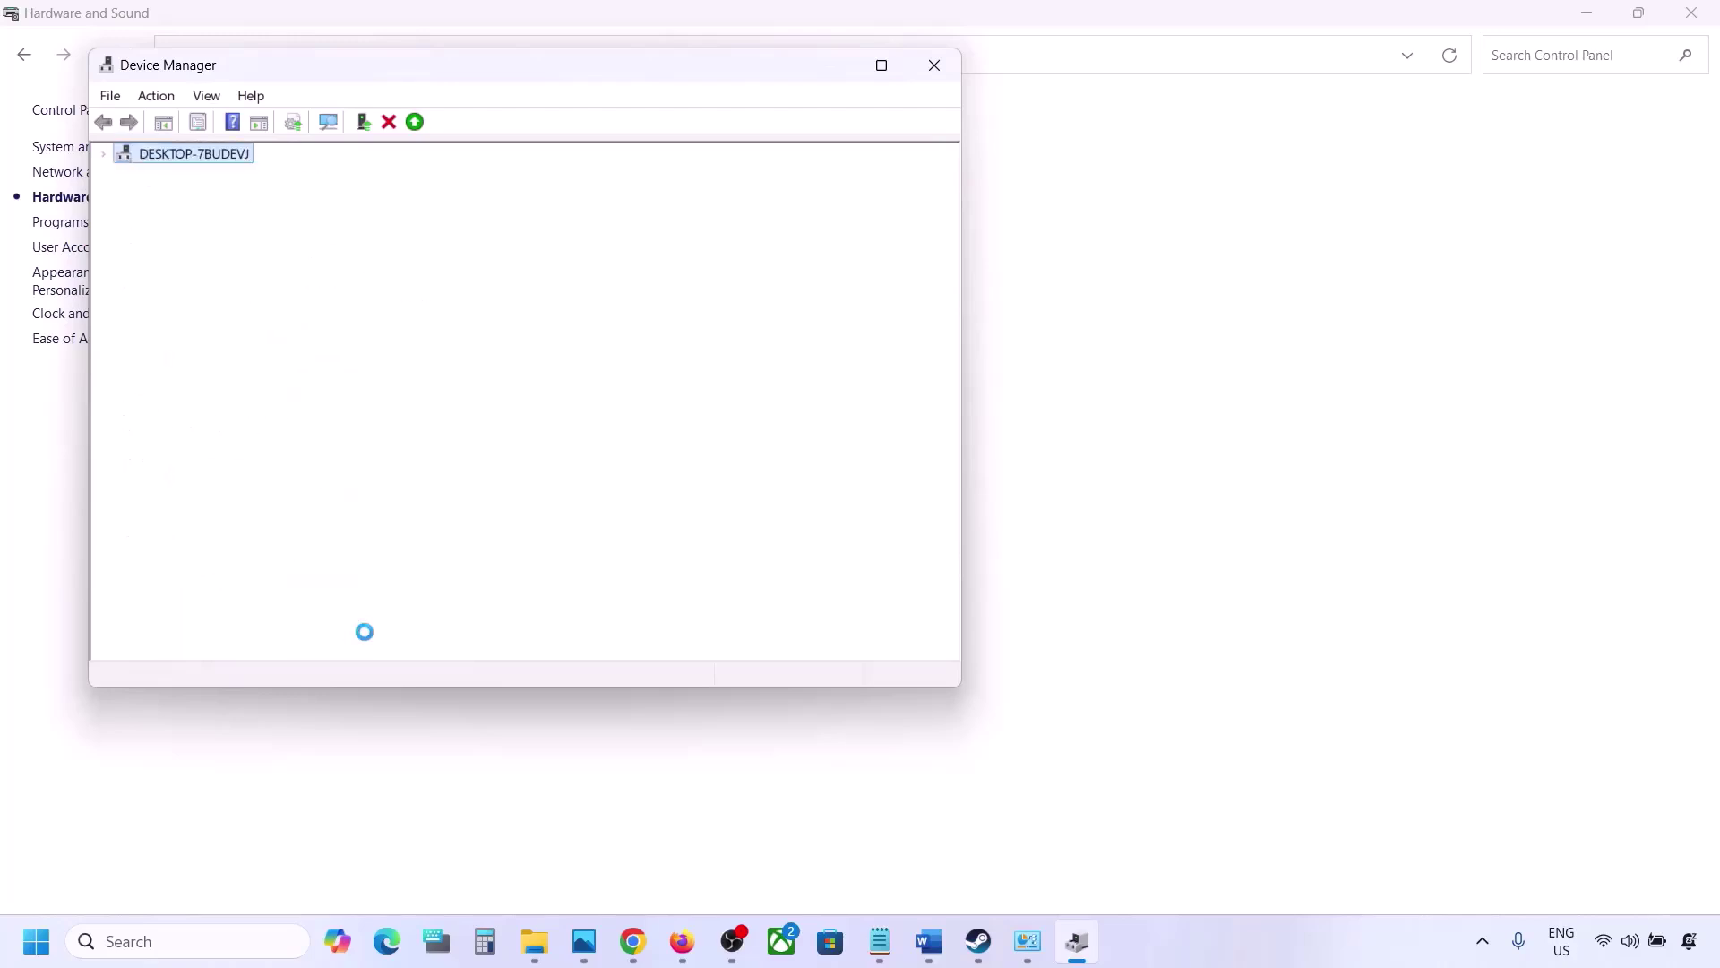
Step: Disable the Intel Smart Sound Technology for Bluetooth Audio device under Sound, video and game controllers
{"action": "scroll", "coordinate": [365, 637], "scroll_direction": "down", "scroll_amount": 2}
{"action": "right_click", "coordinate": [269, 465]}
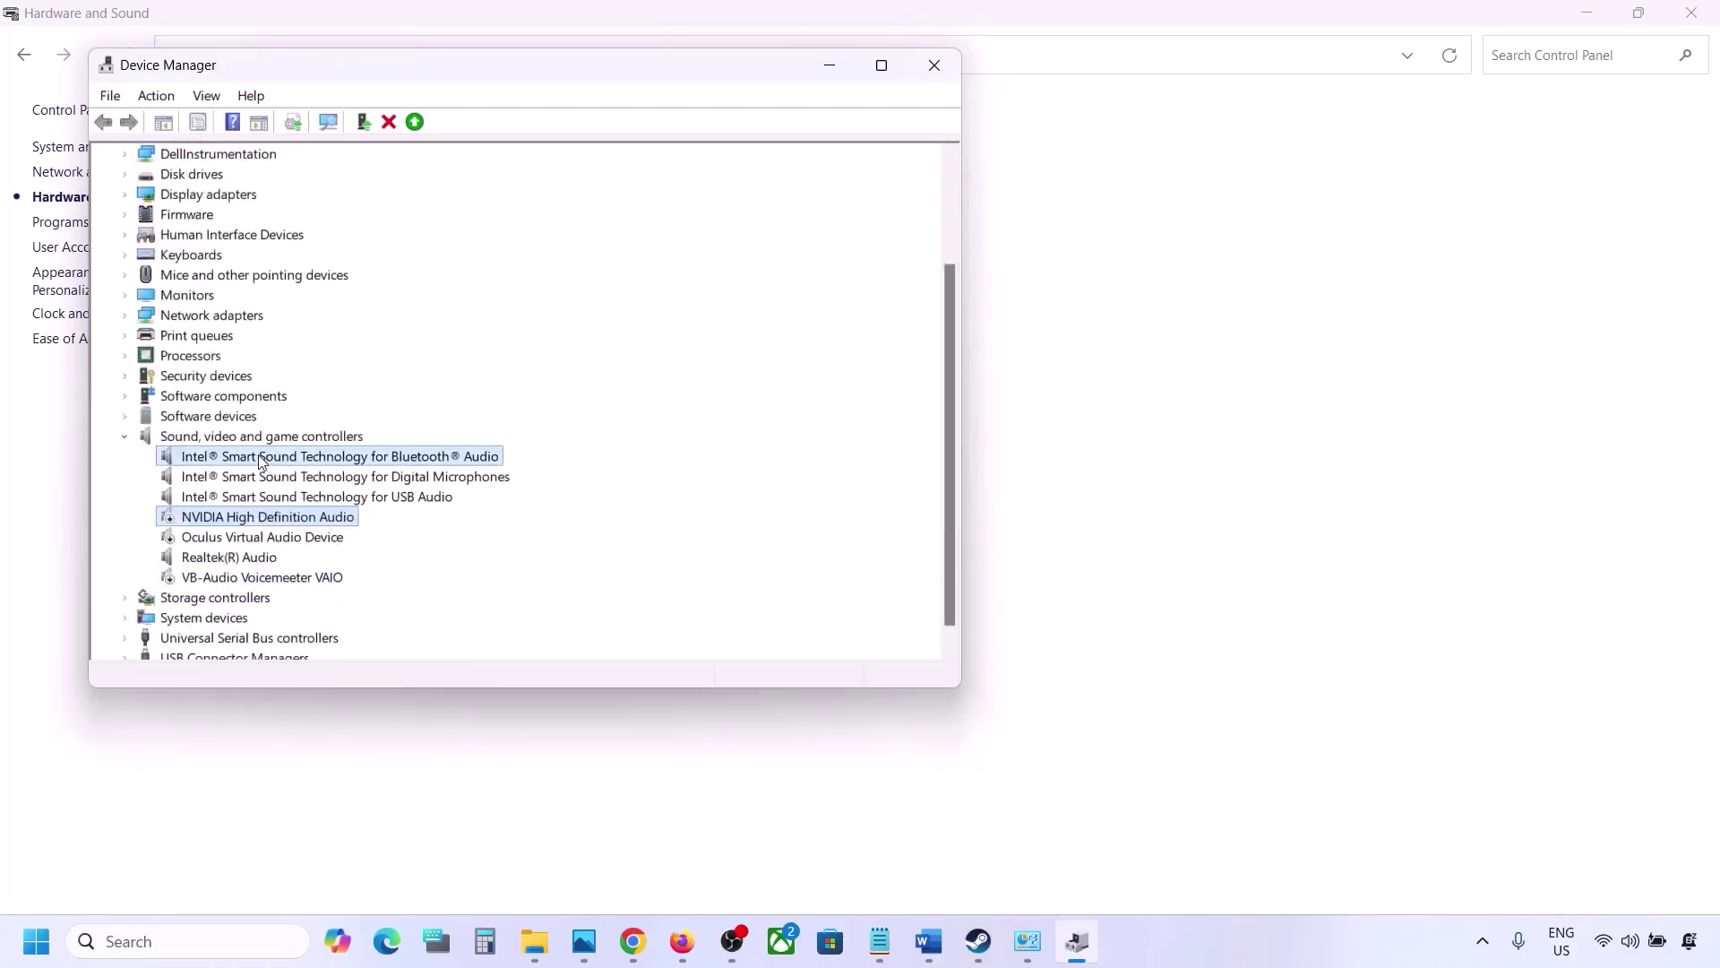
{"action": "left_click", "coordinate": [336, 496]}
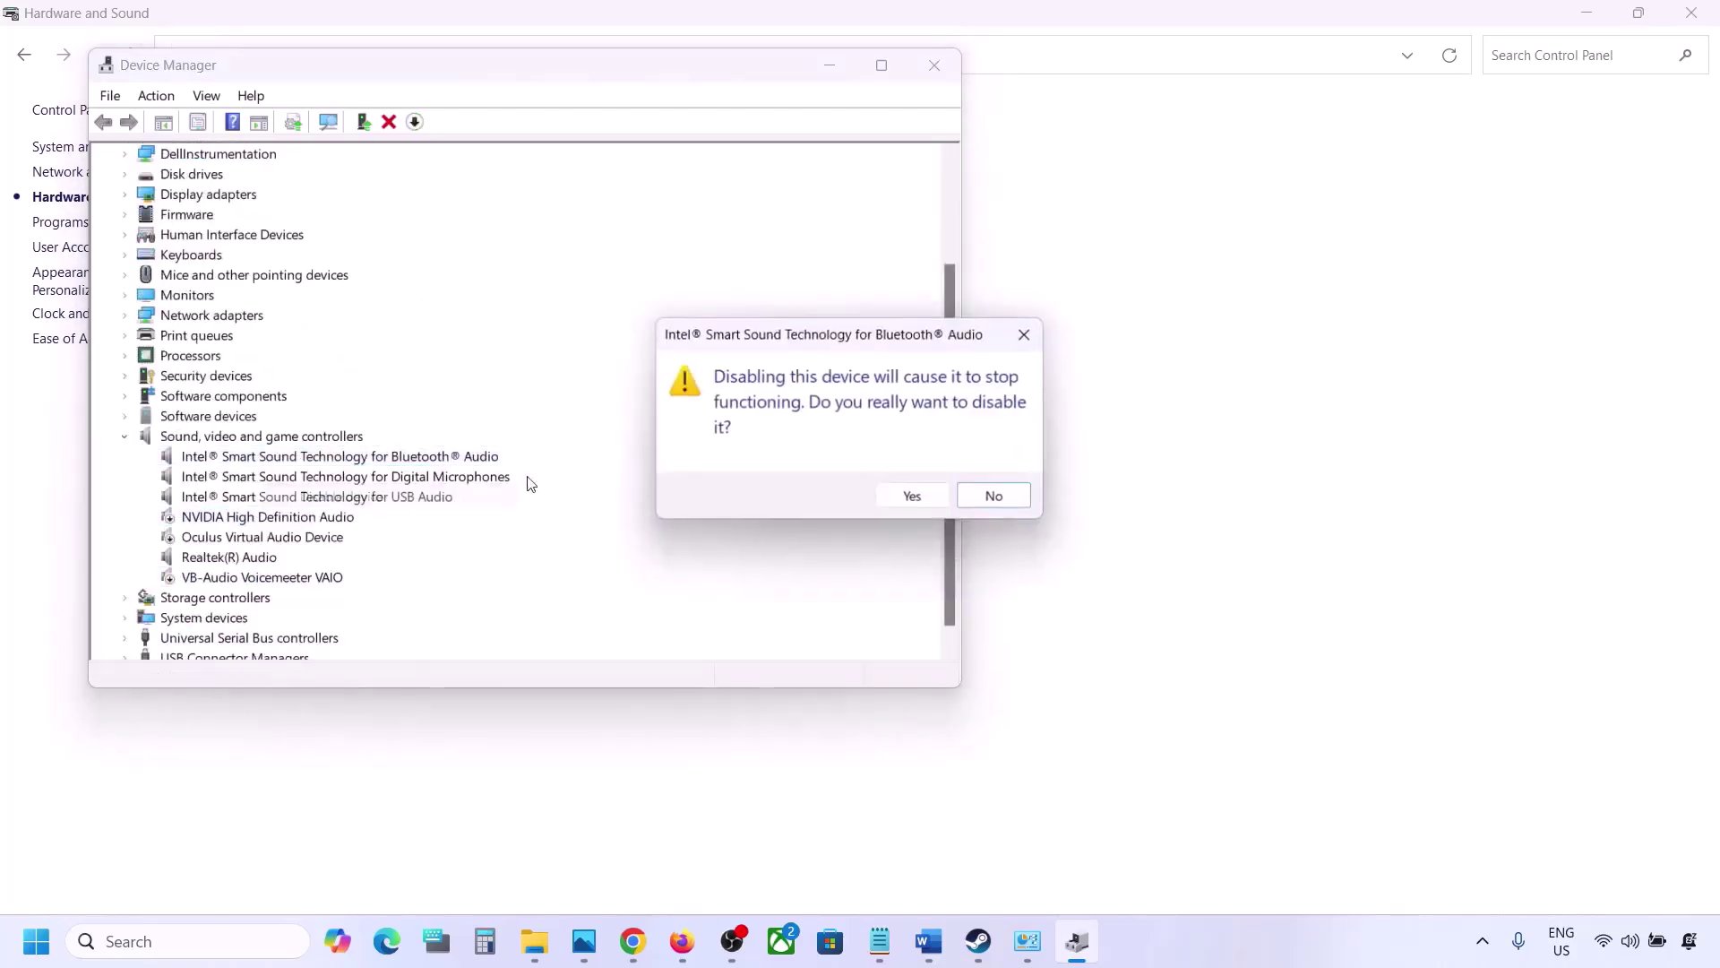
{"action": "left_click", "coordinate": [896, 497]}
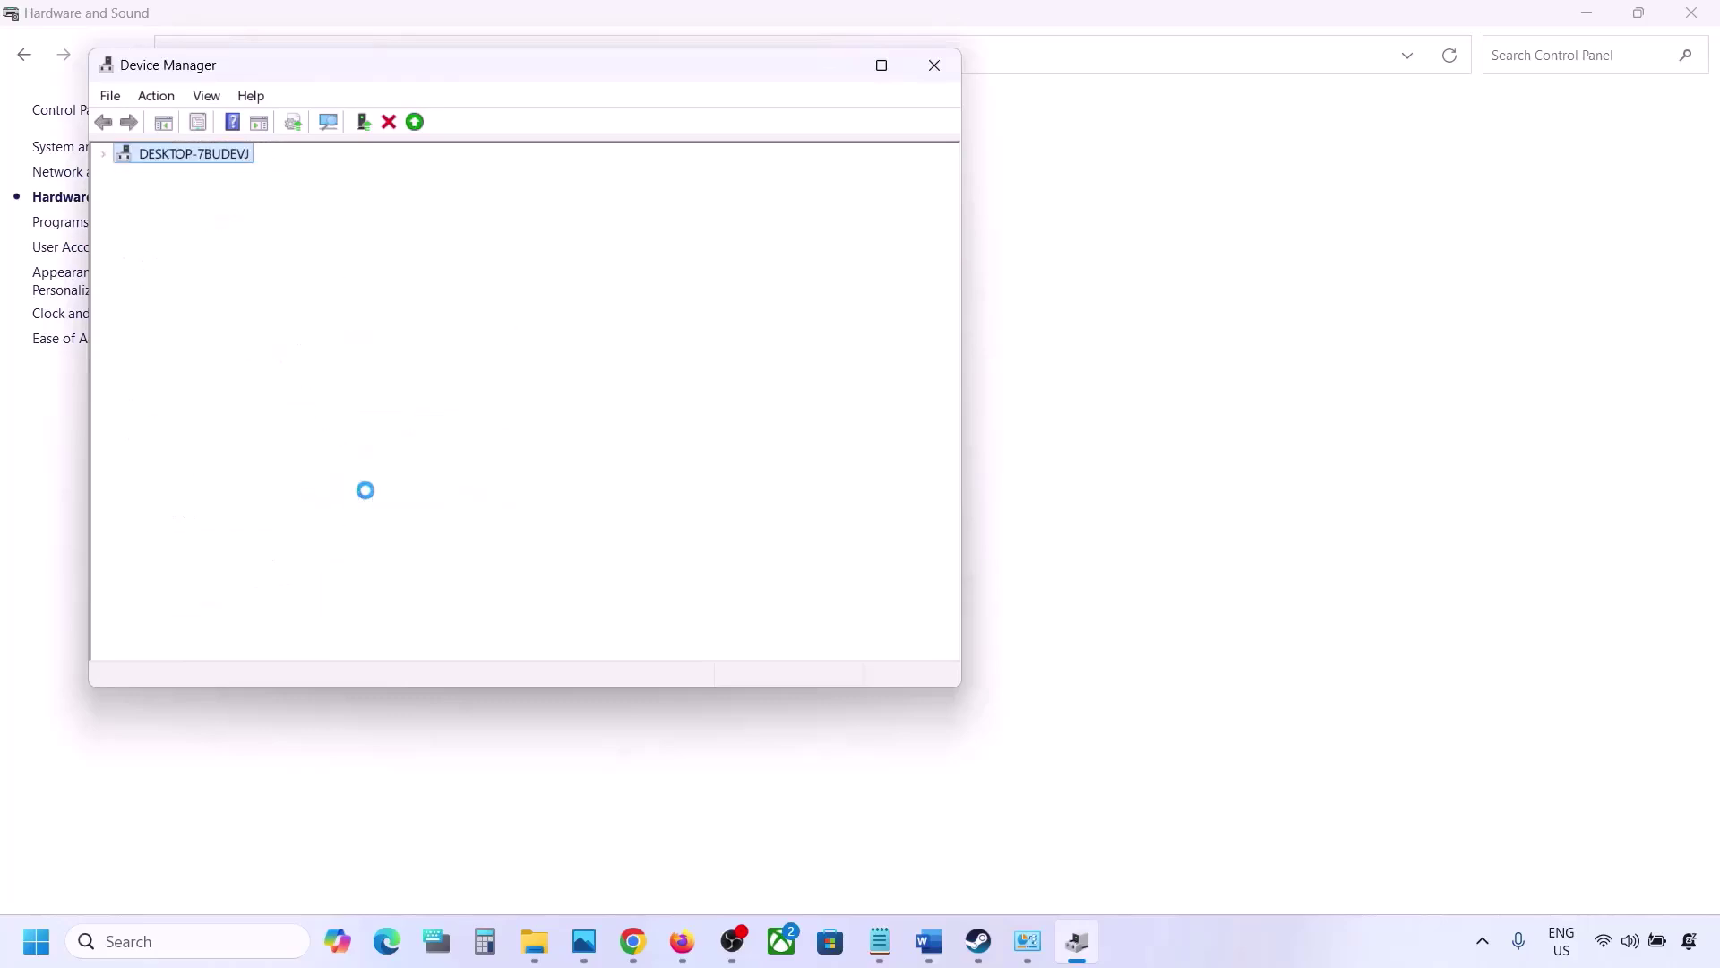
Step: Disable the Intel Smart Sound Technology for Digital Microphones device and decline restarting the computer
{"action": "right_click", "coordinate": [309, 500]}
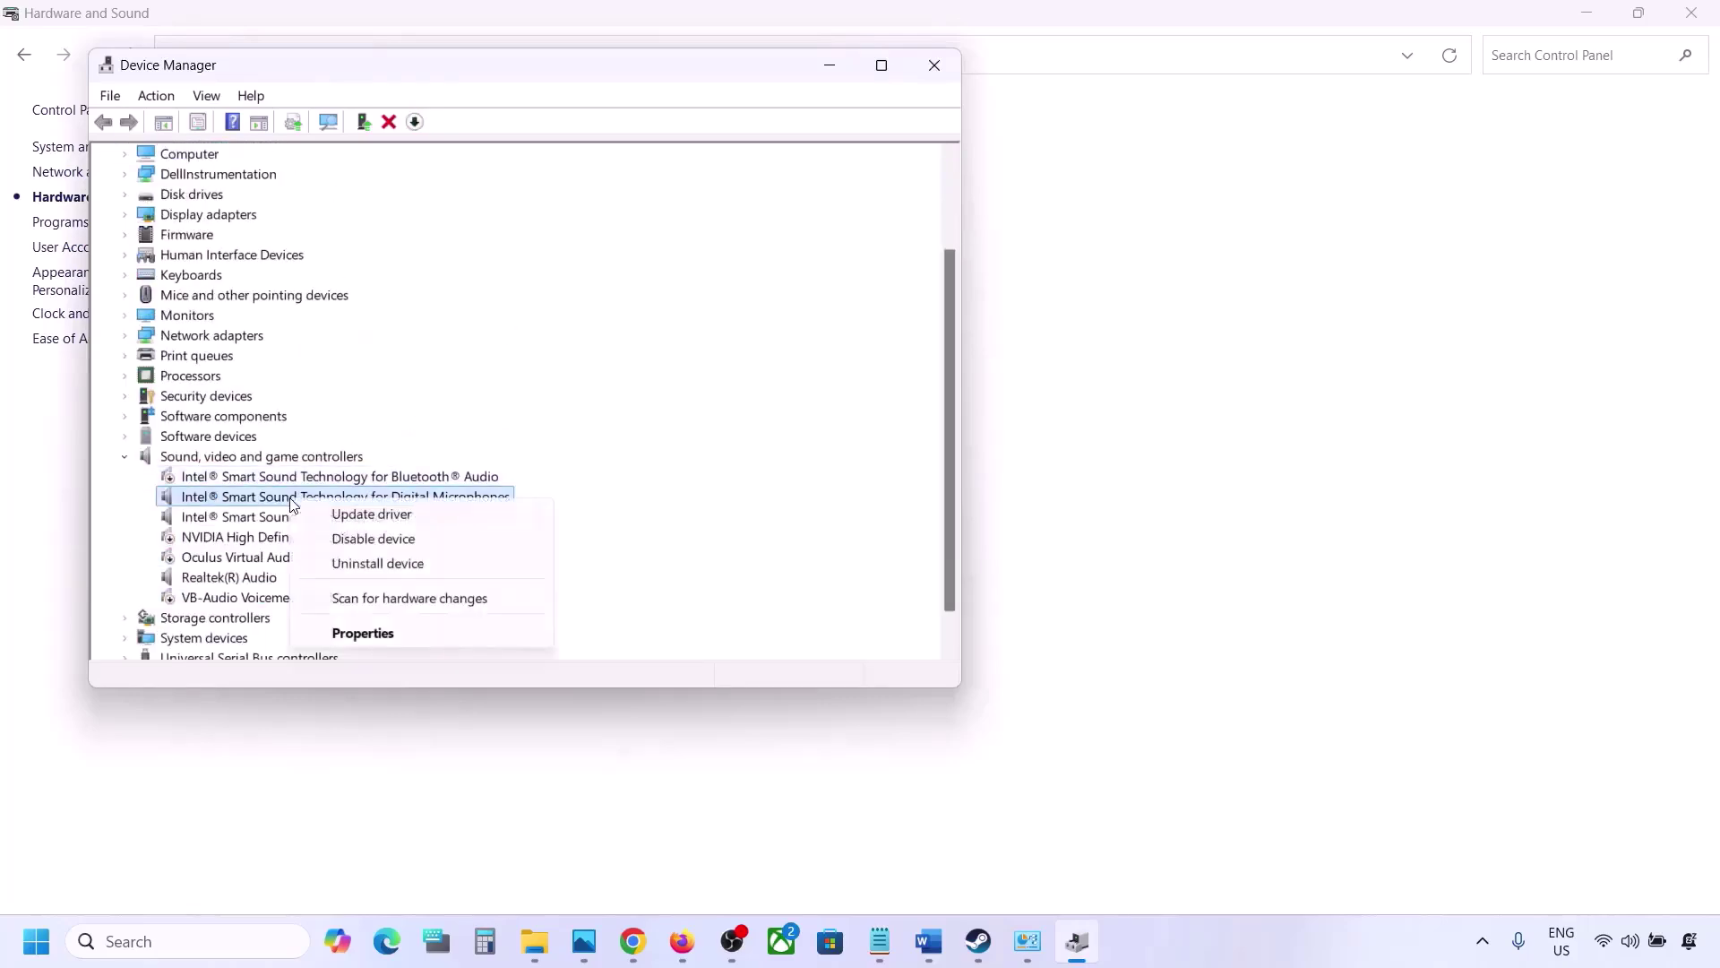
{"action": "left_click", "coordinate": [369, 538]}
{"action": "left_click", "coordinate": [910, 493]}
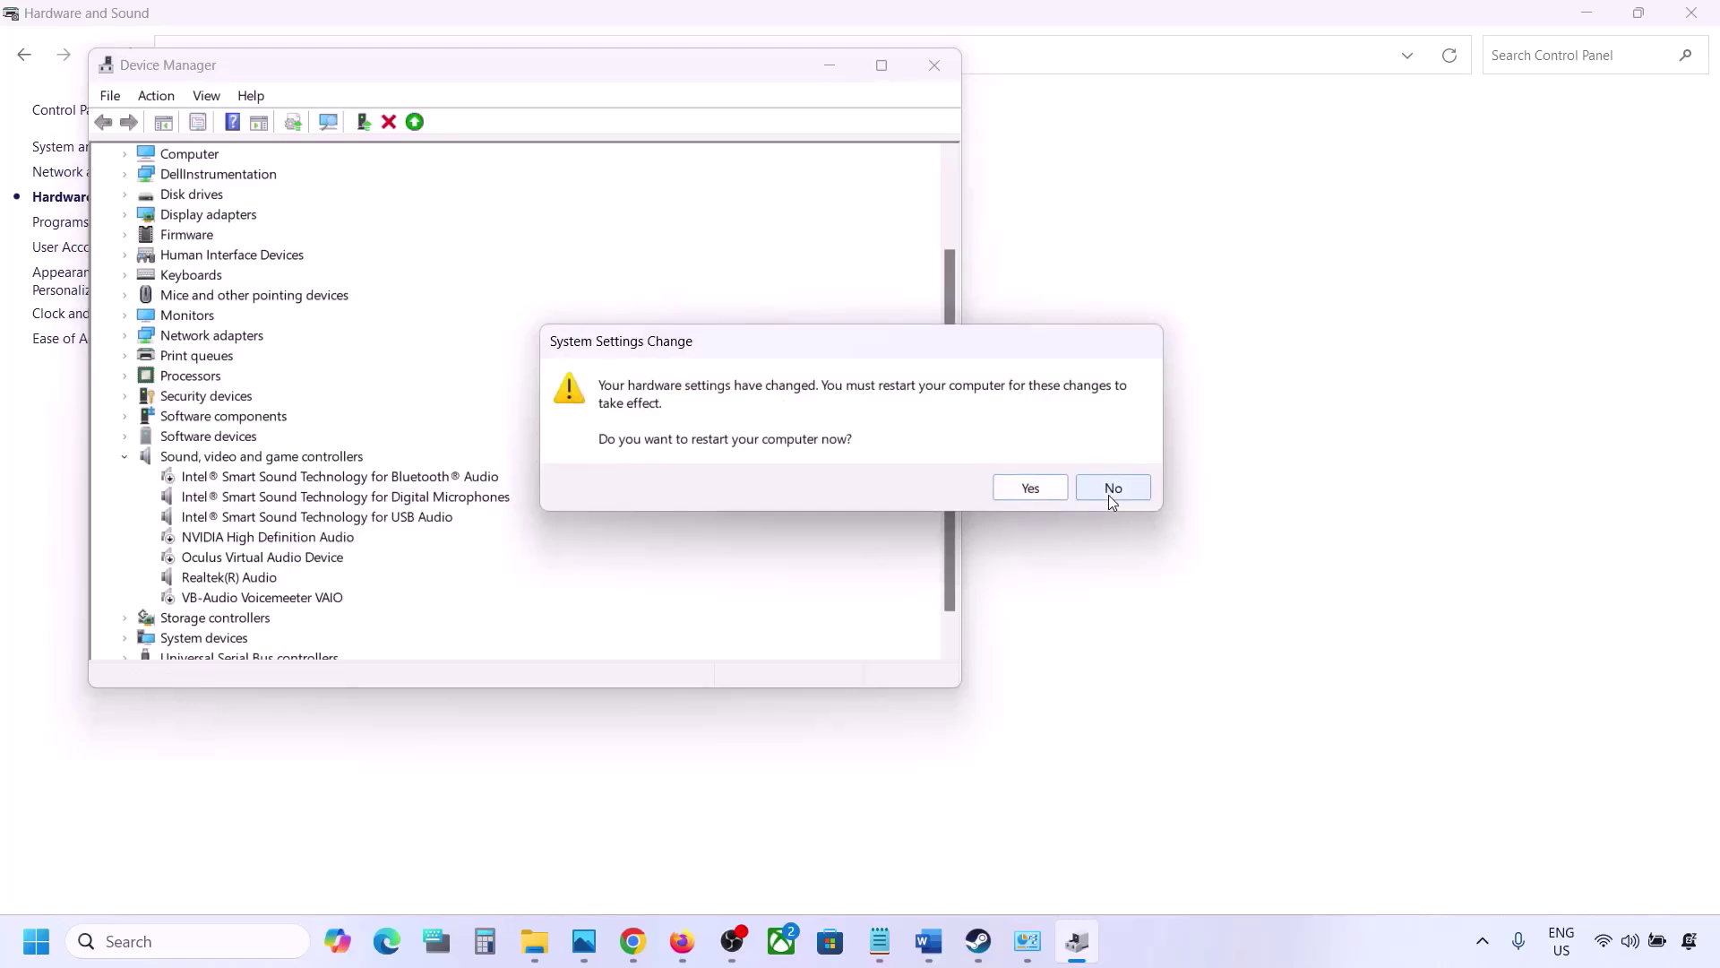
{"action": "left_click", "coordinate": [1113, 488]}
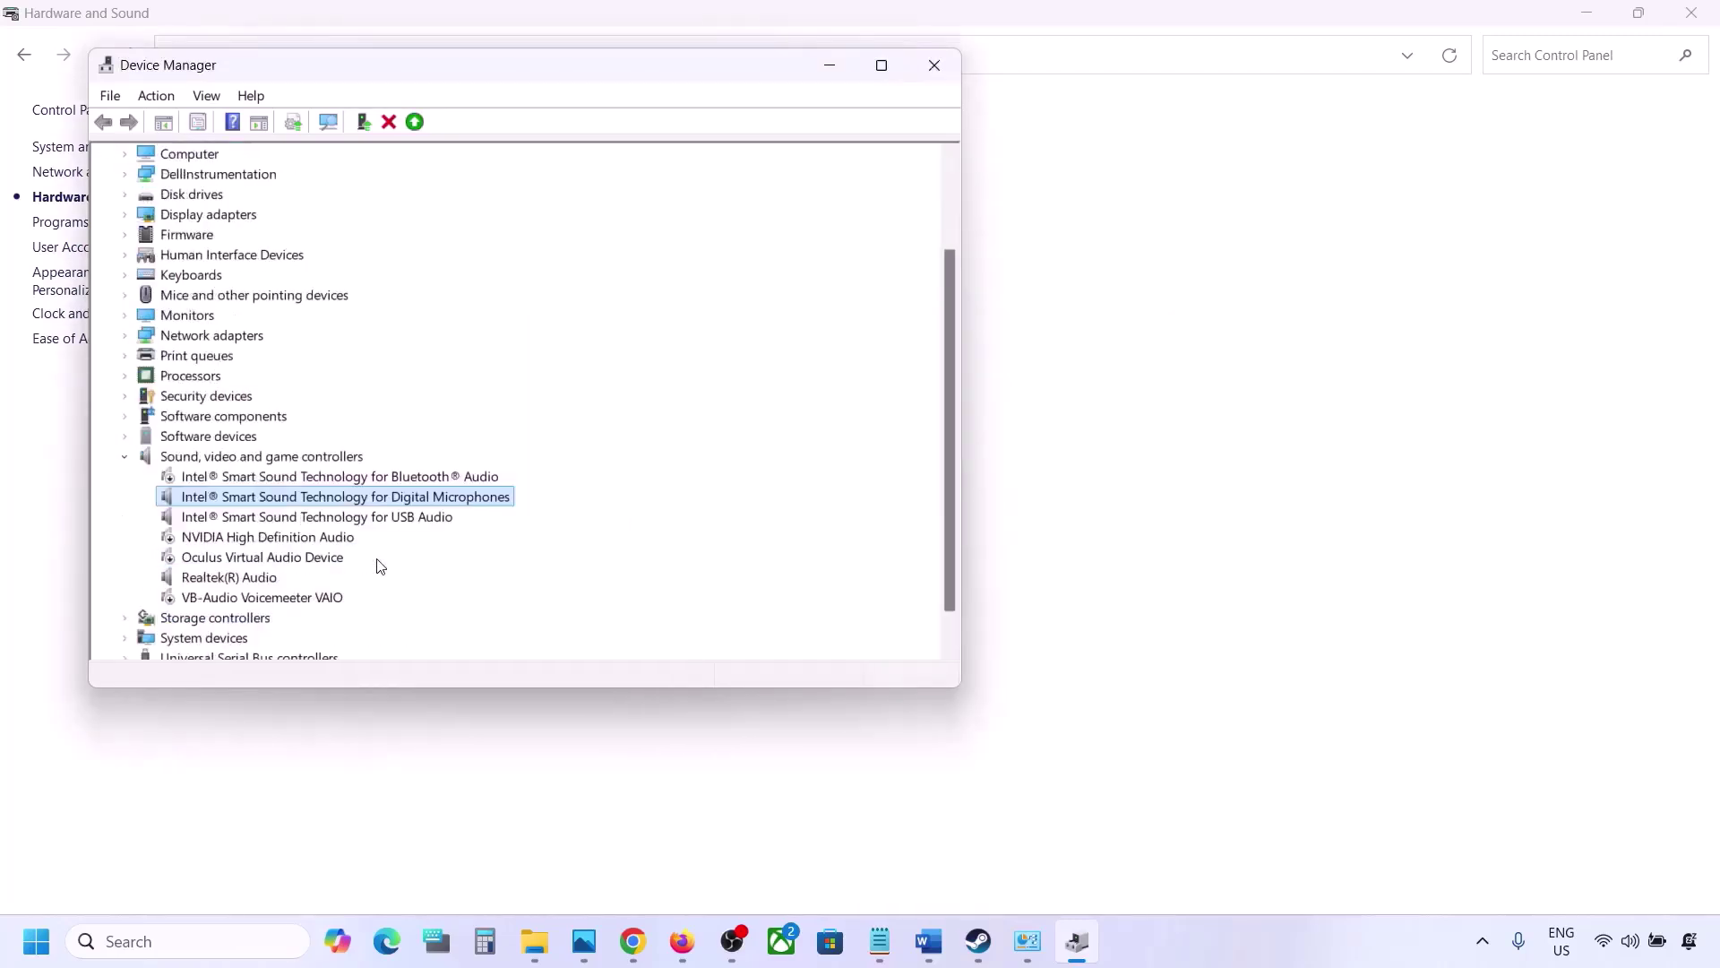
Step: Disable the Intel Smart Sound Technology for USB Audio device under Sound, video and game controllers
{"action": "right_click", "coordinate": [251, 519]}
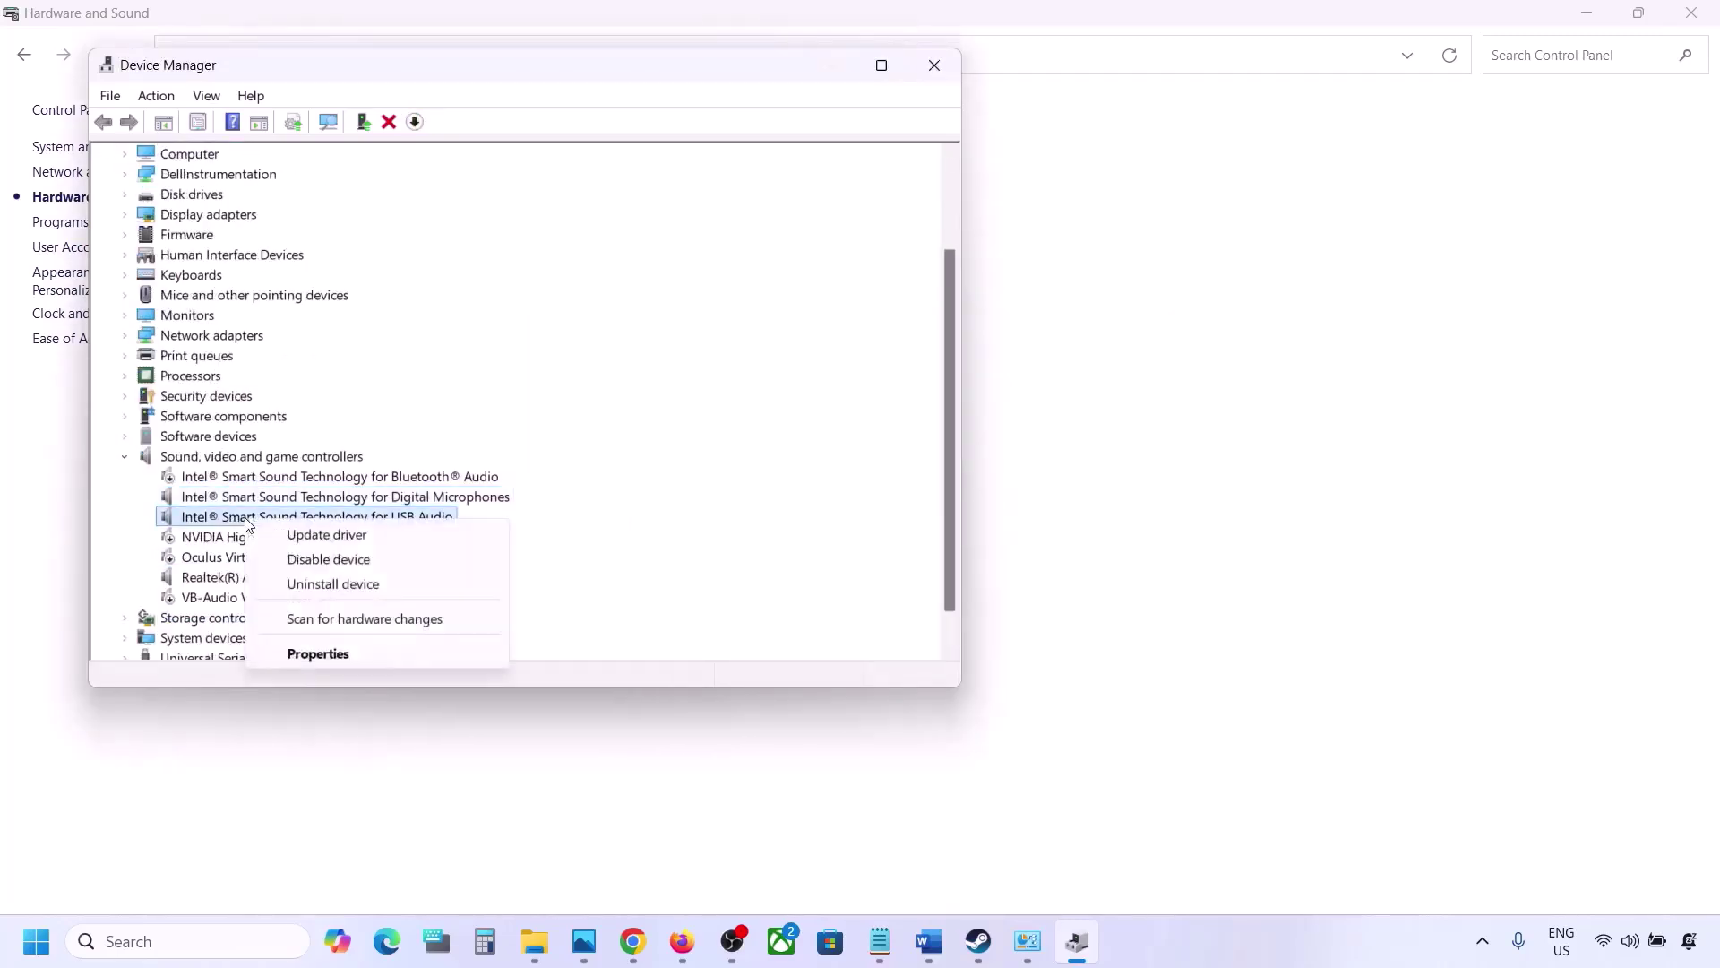
{"action": "left_click", "coordinate": [307, 559]}
{"action": "left_click", "coordinate": [912, 496]}
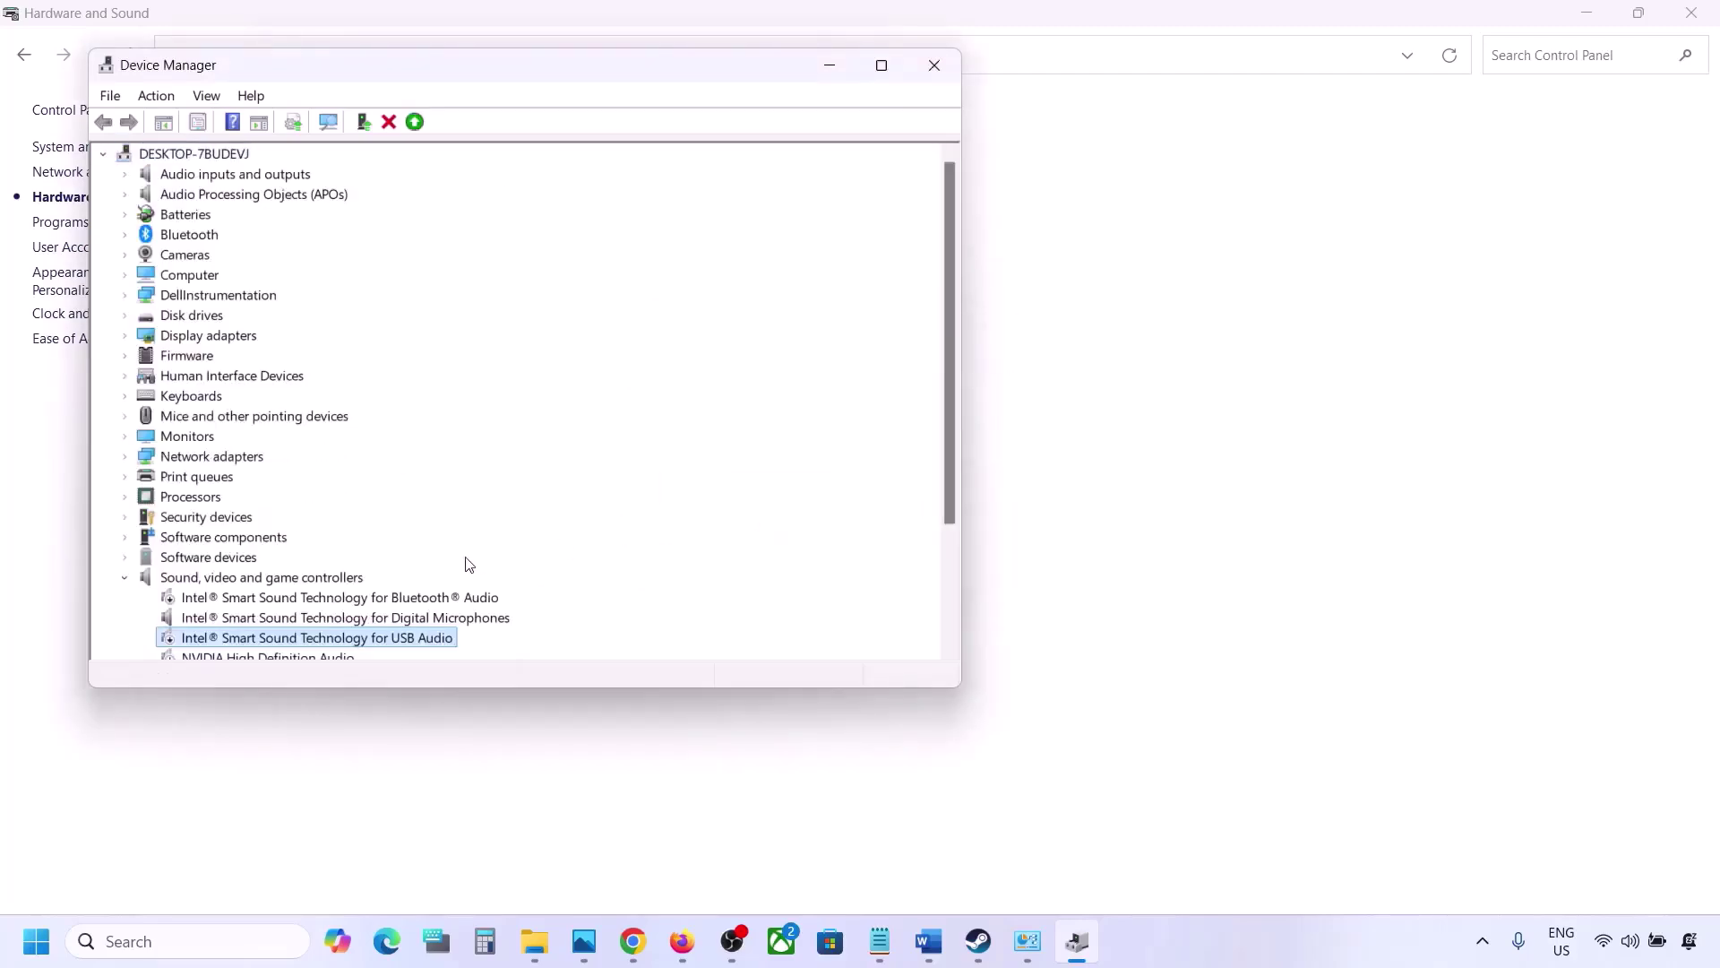
{"action": "scroll", "coordinate": [469, 565], "scroll_direction": "down", "scroll_amount": 3}
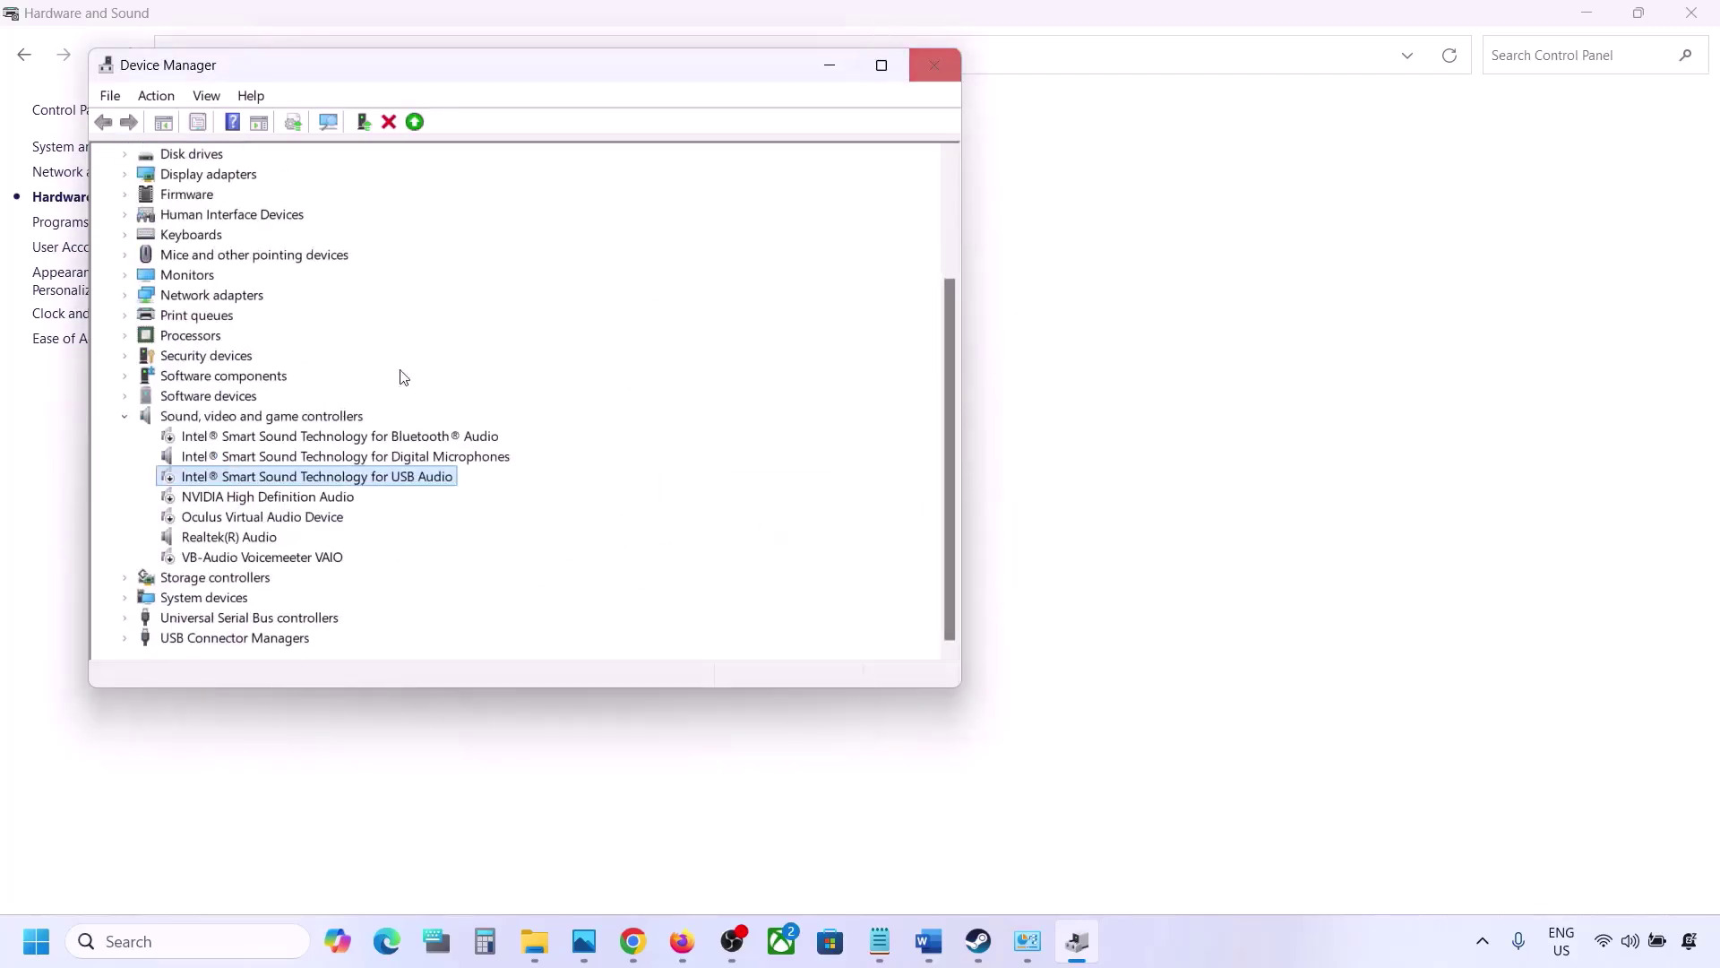
{"action": "left_click", "coordinate": [198, 534]}
{"action": "right_click", "coordinate": [228, 535]}
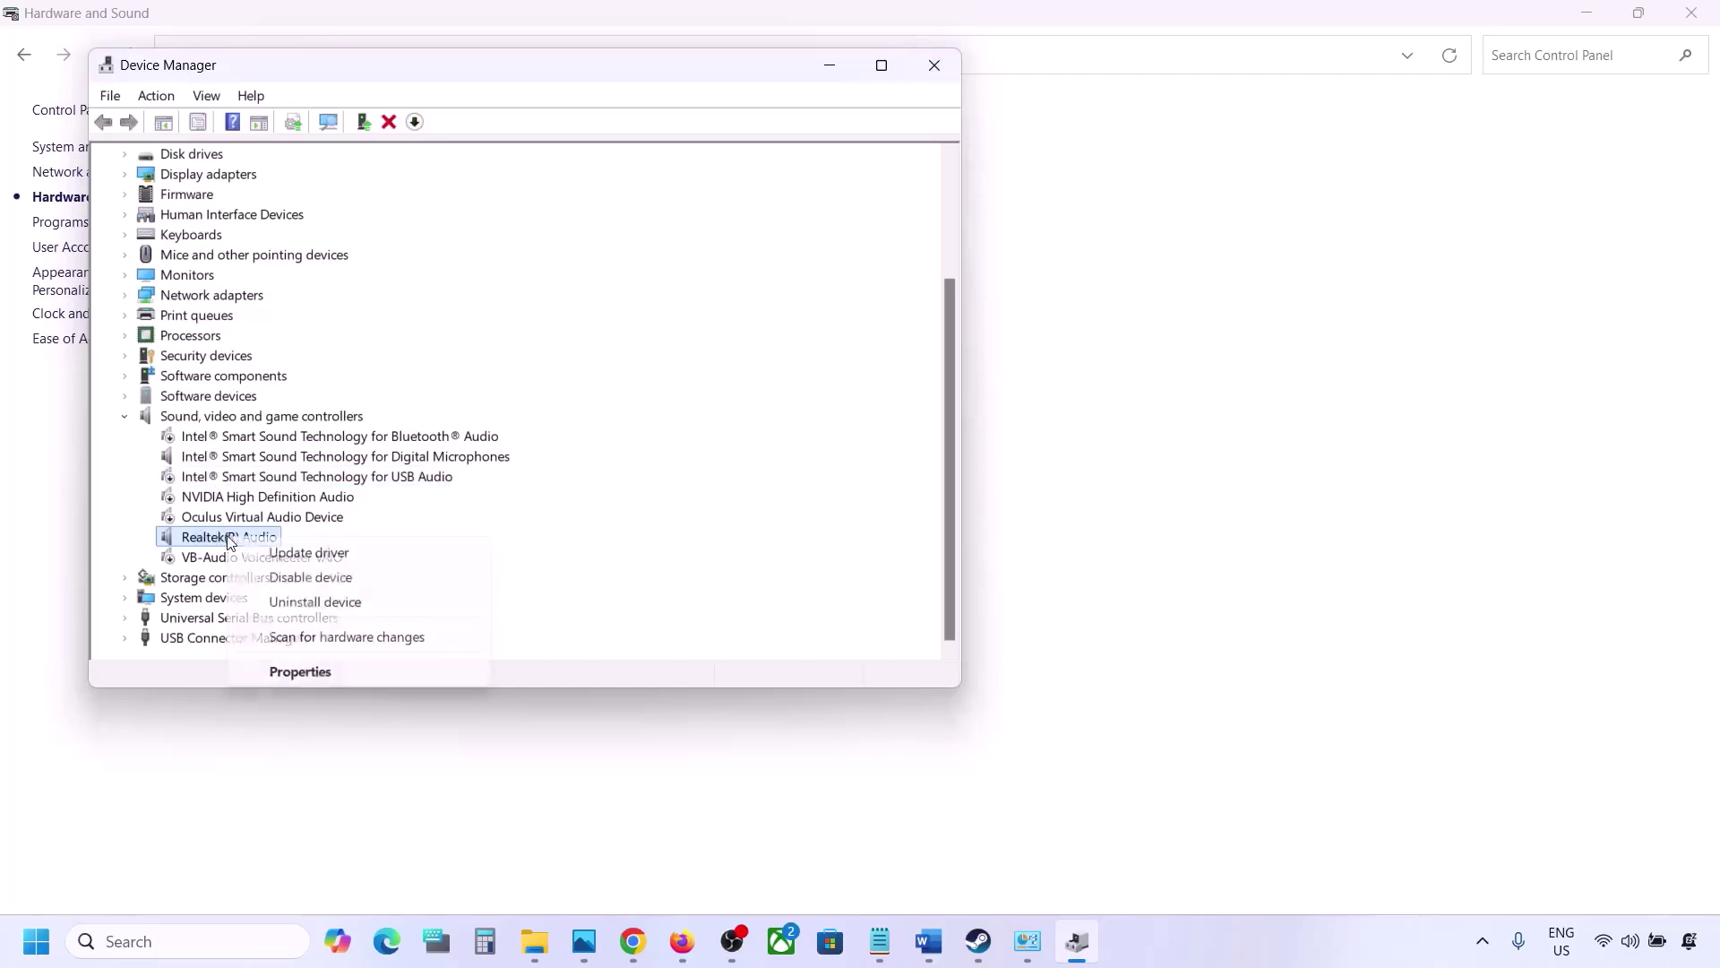
{"action": "left_click", "coordinate": [350, 522]}
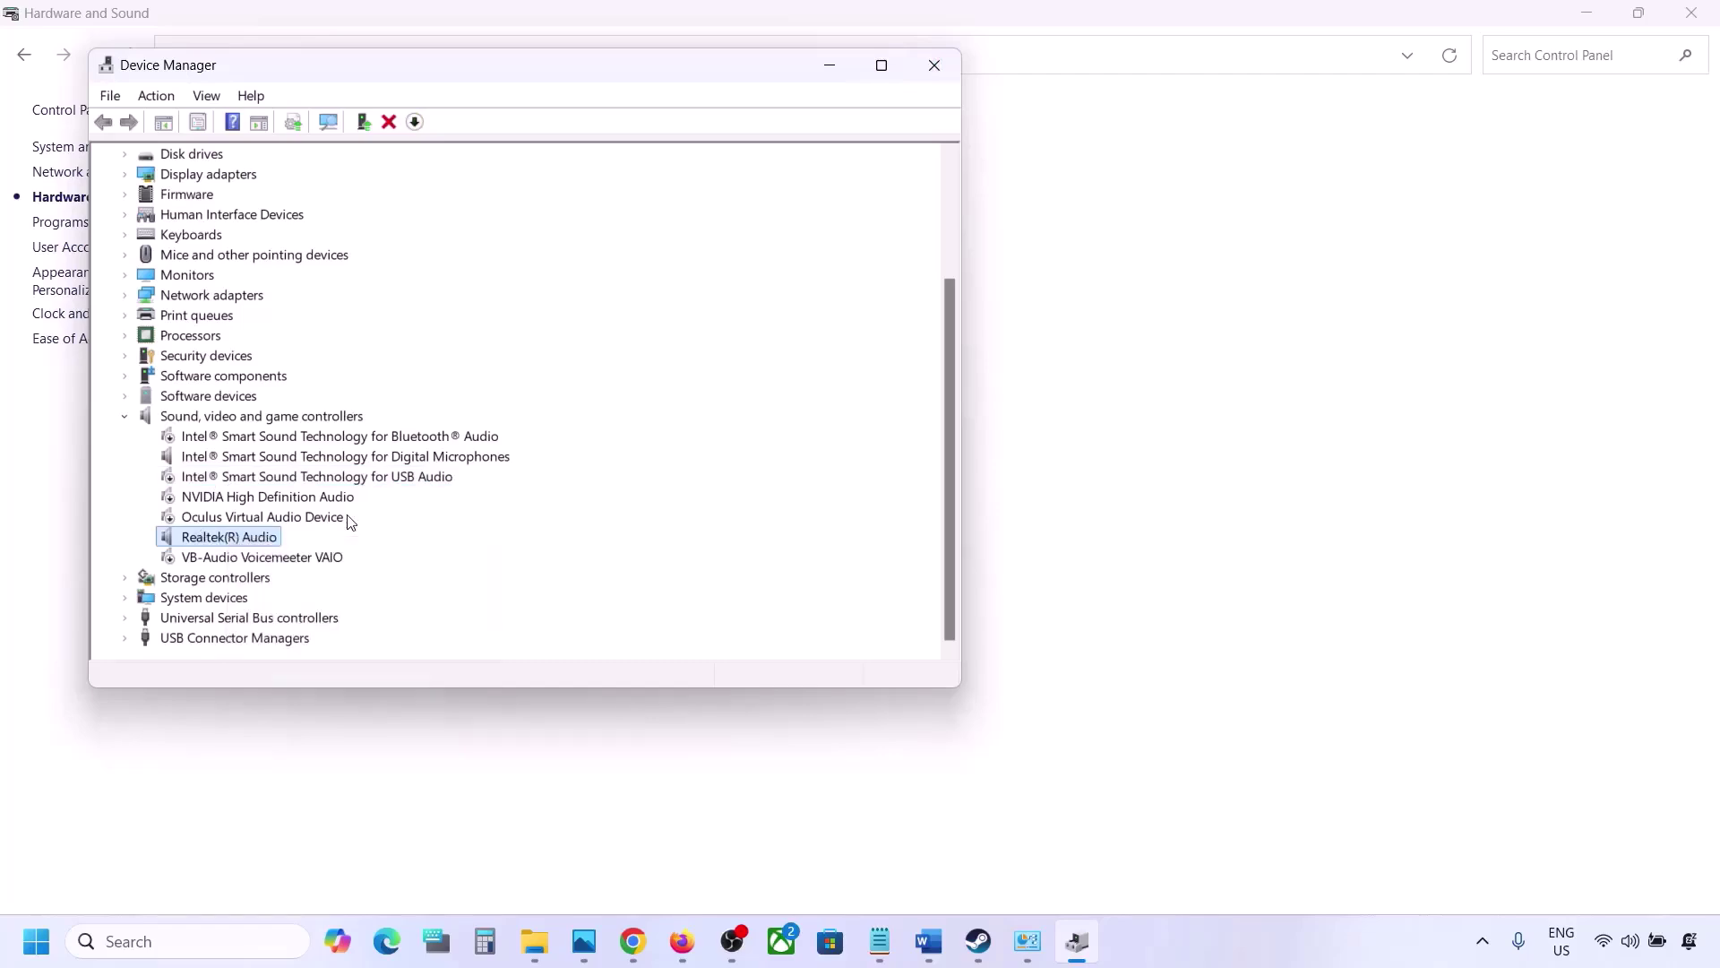
Step: Close Device Manager, switch to the Word document and highlight the Step 8 text "Uncheck Handsfree Telephony"
{"action": "left_click", "coordinate": [934, 64]}
{"action": "left_click", "coordinate": [931, 939]}
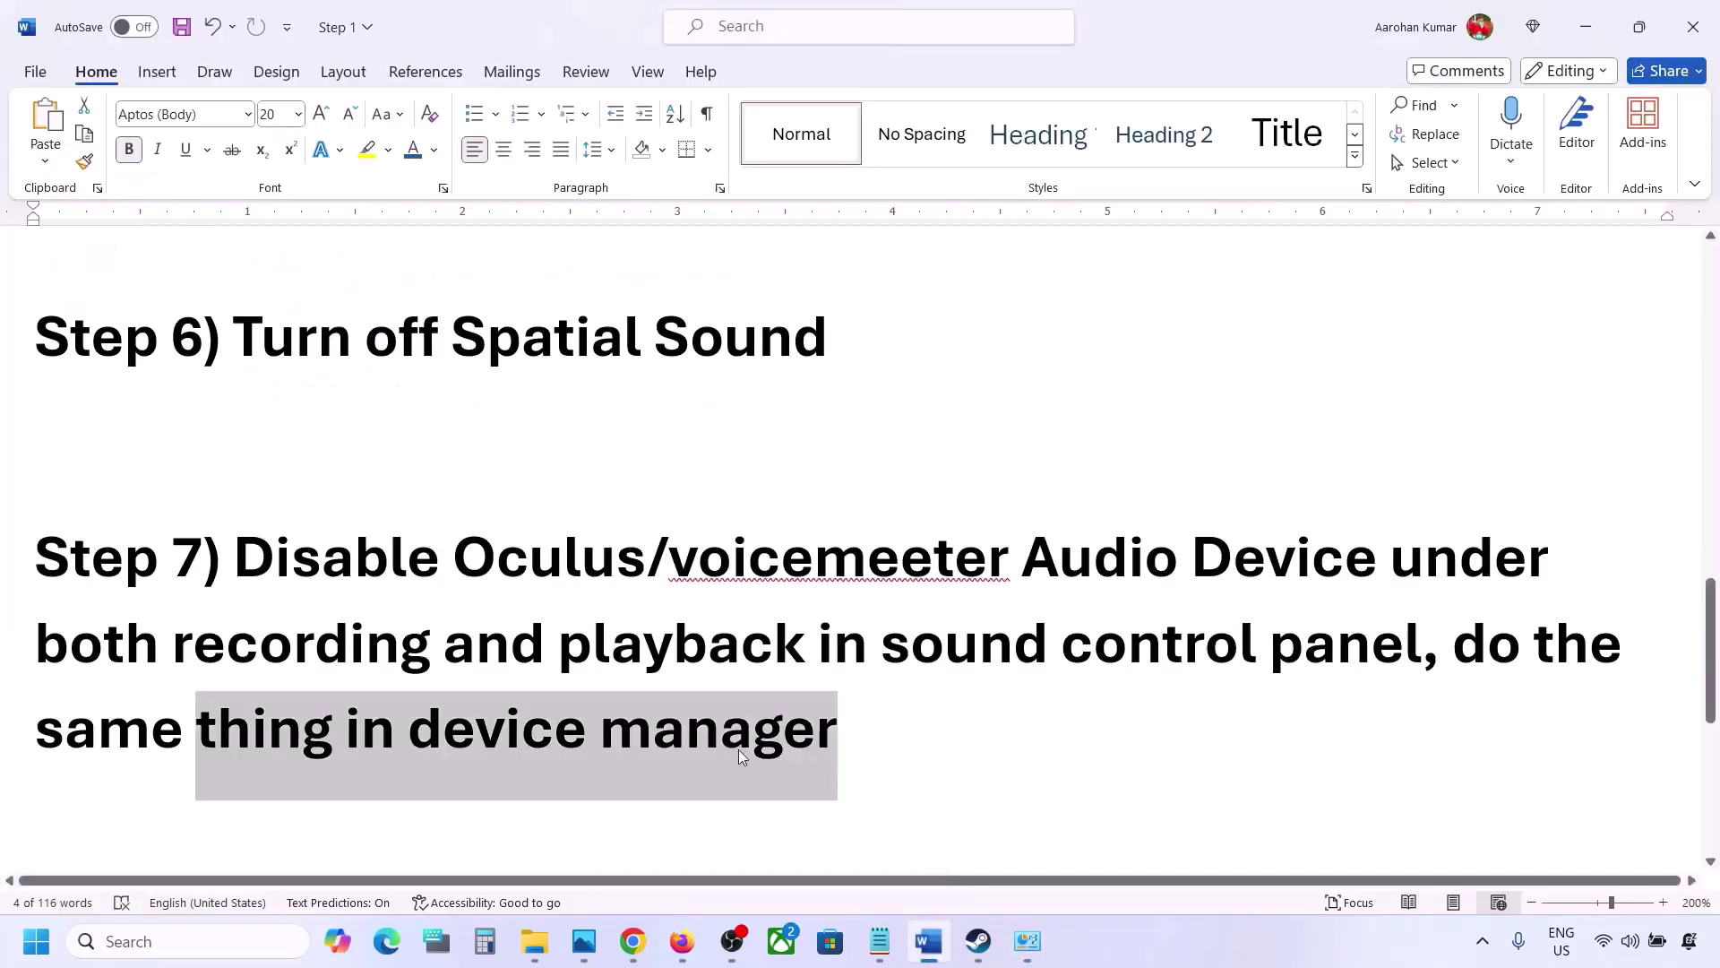
{"action": "scroll", "coordinate": [740, 757], "scroll_direction": "down", "scroll_amount": 5}
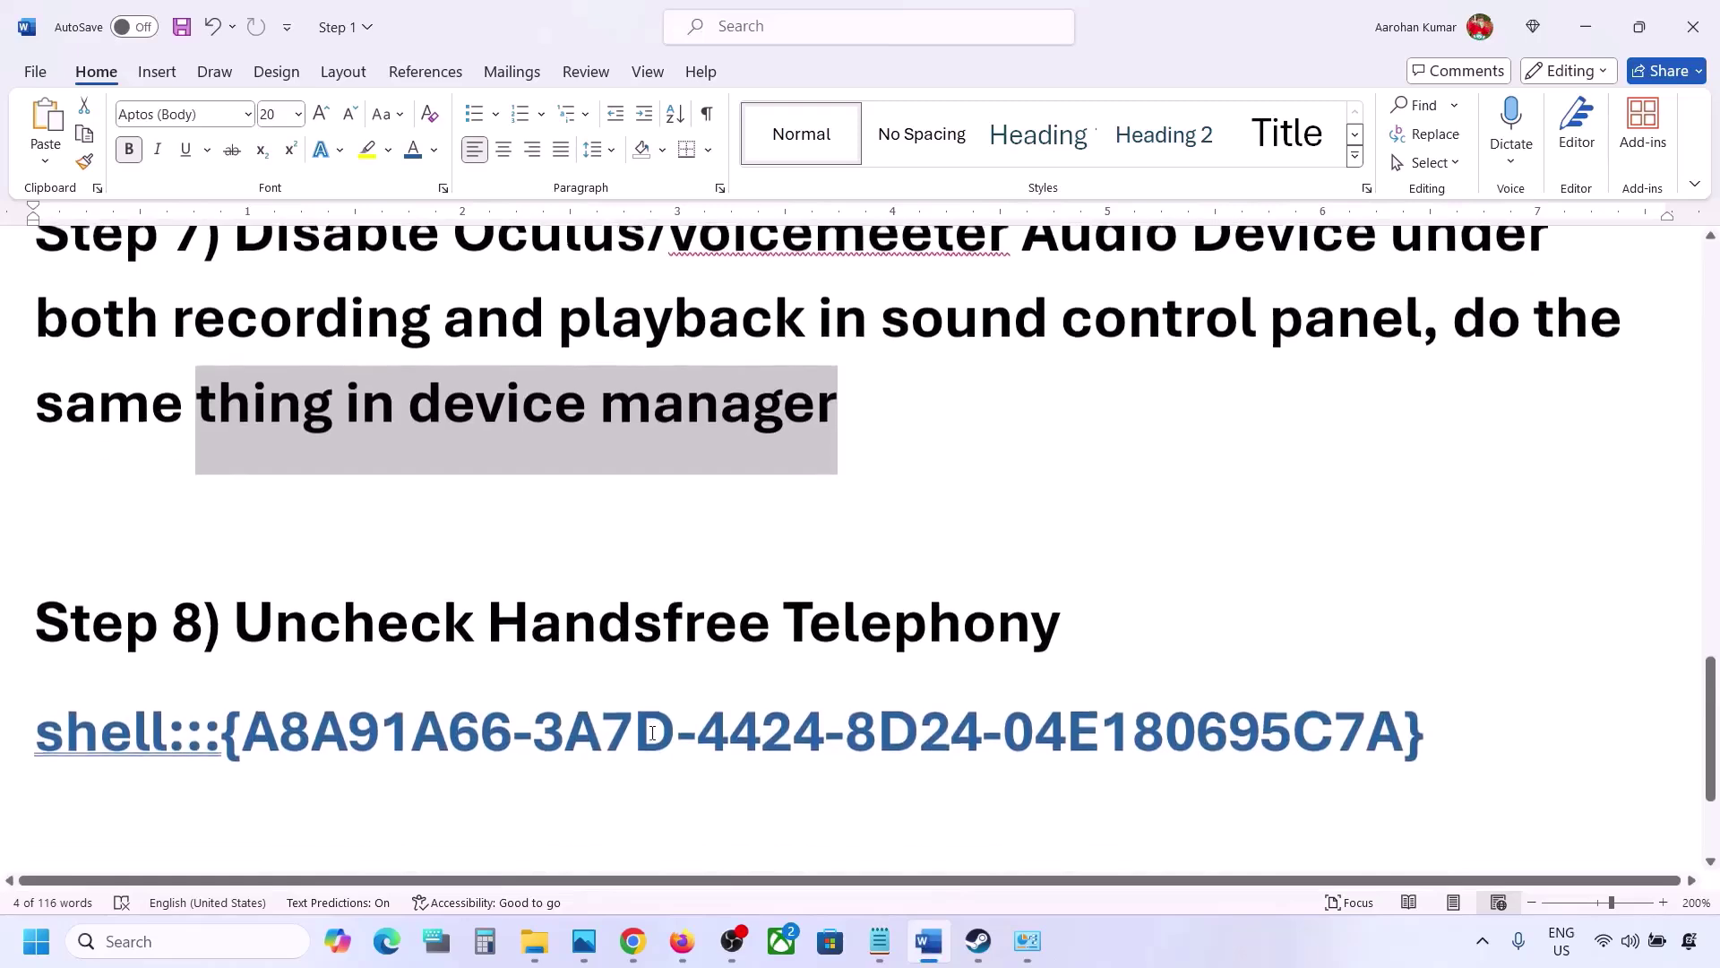
{"action": "left_click_drag", "start_coordinate": [239, 599], "coordinate": [1060, 602]}
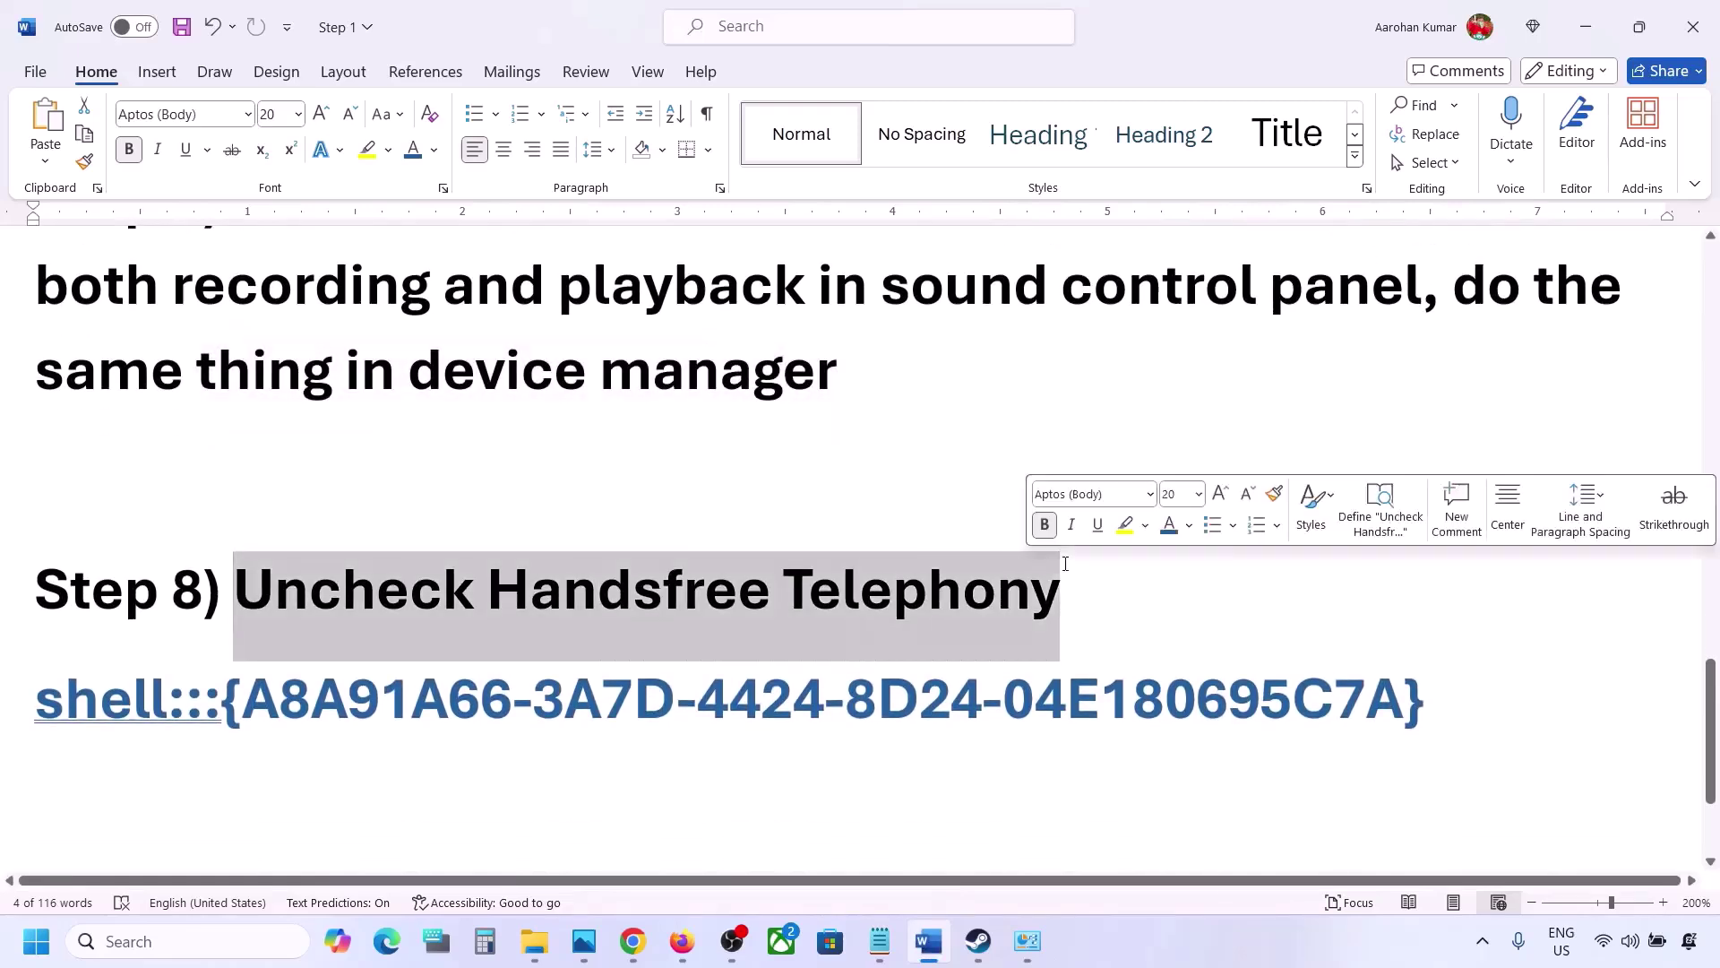
Step: Copy the shell:::{A8A91A66-3A7D-4424-8D24-04E180695C7A} command from below the Step 8 heading
{"action": "left_click_drag", "start_coordinate": [1473, 698], "coordinate": [78, 695]}
{"action": "right_click", "coordinate": [79, 695]}
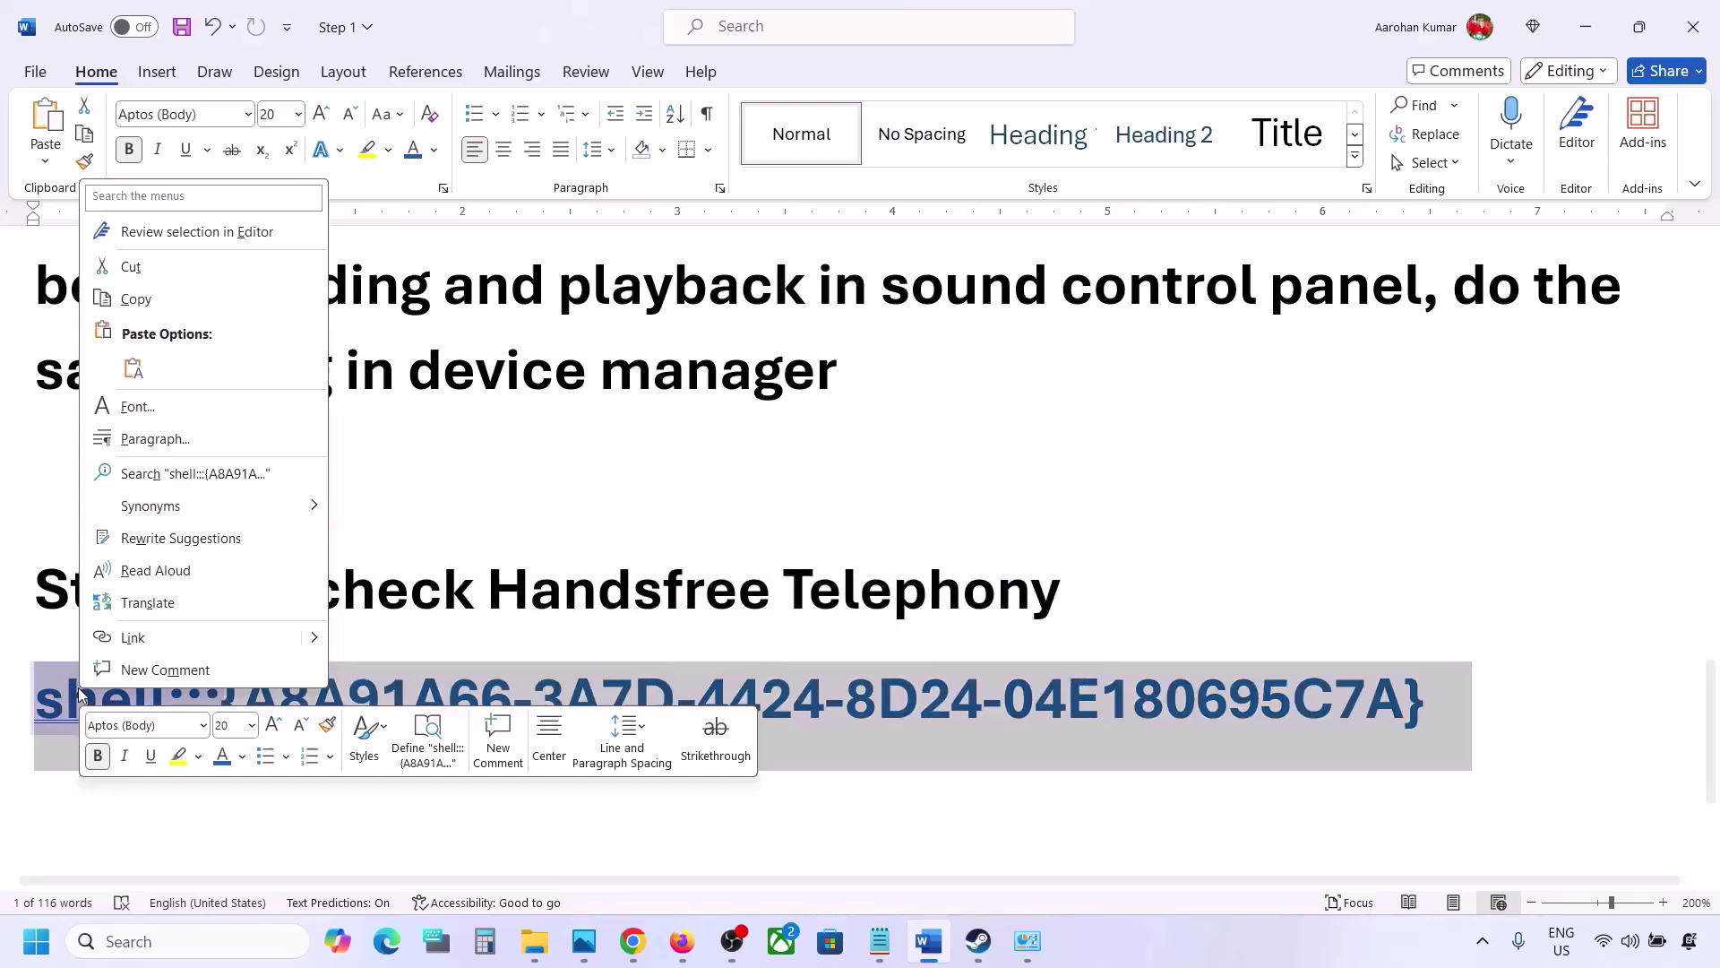
{"action": "left_click", "coordinate": [135, 301]}
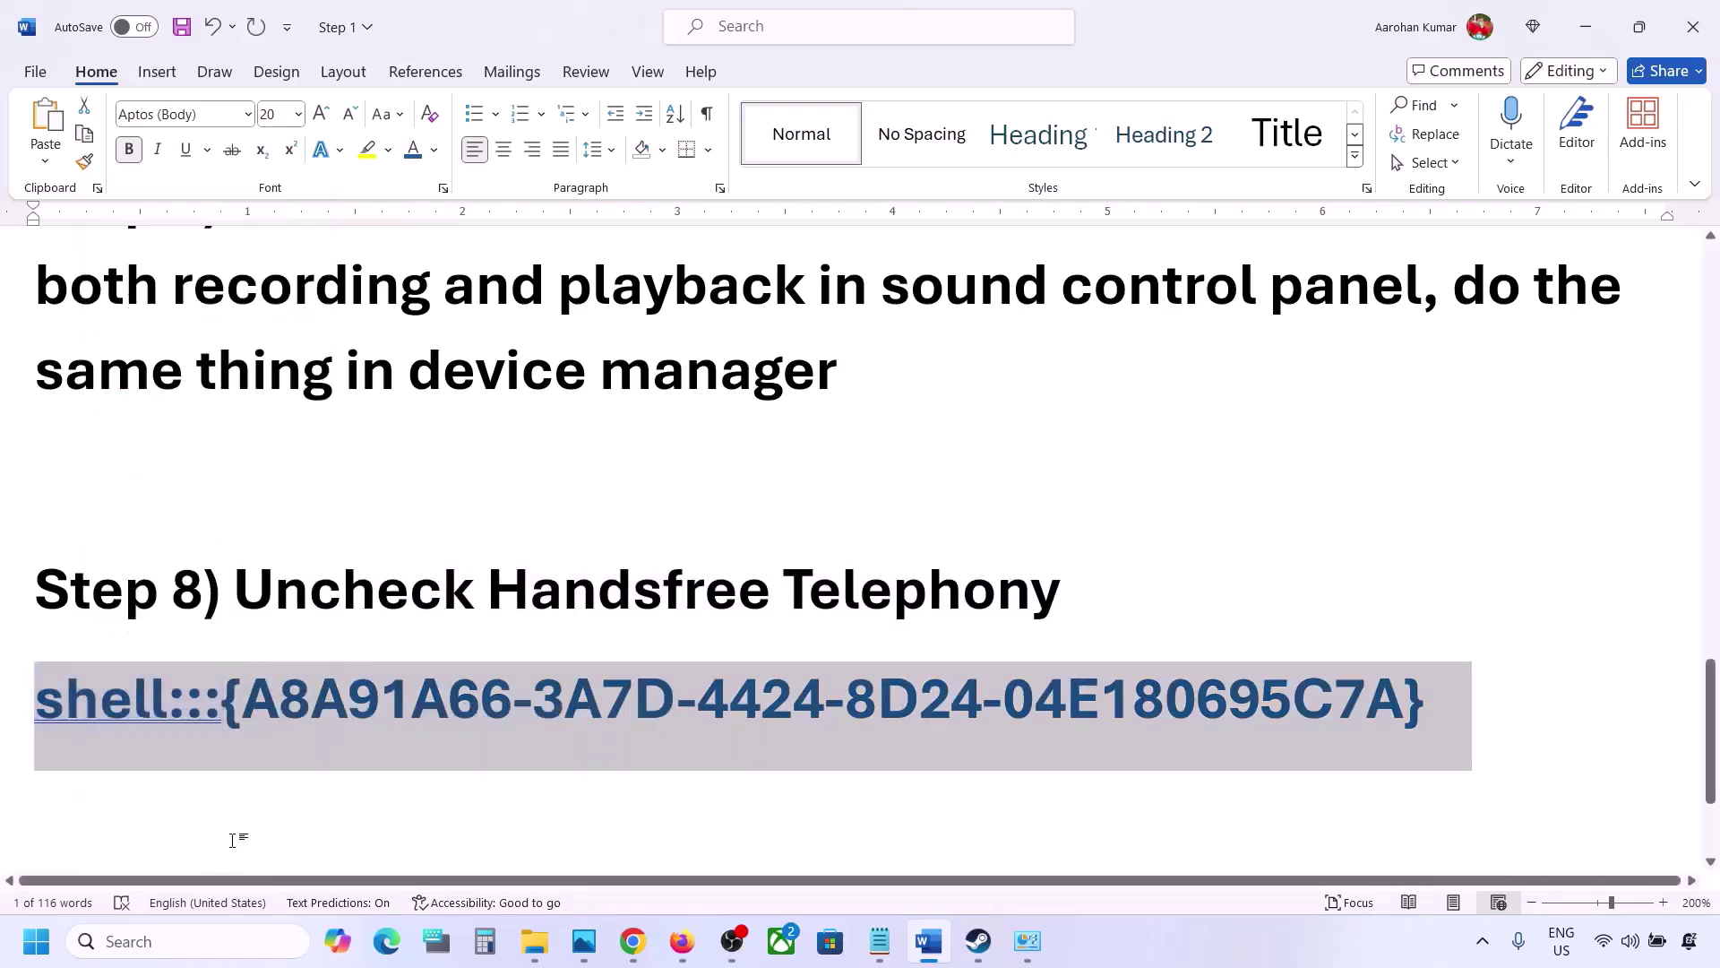
Step: Open Devices and Printers by running the copied shell command in the Run dialog
{"action": "left_click", "coordinate": [169, 941]}
{"action": "type", "text": "run"}
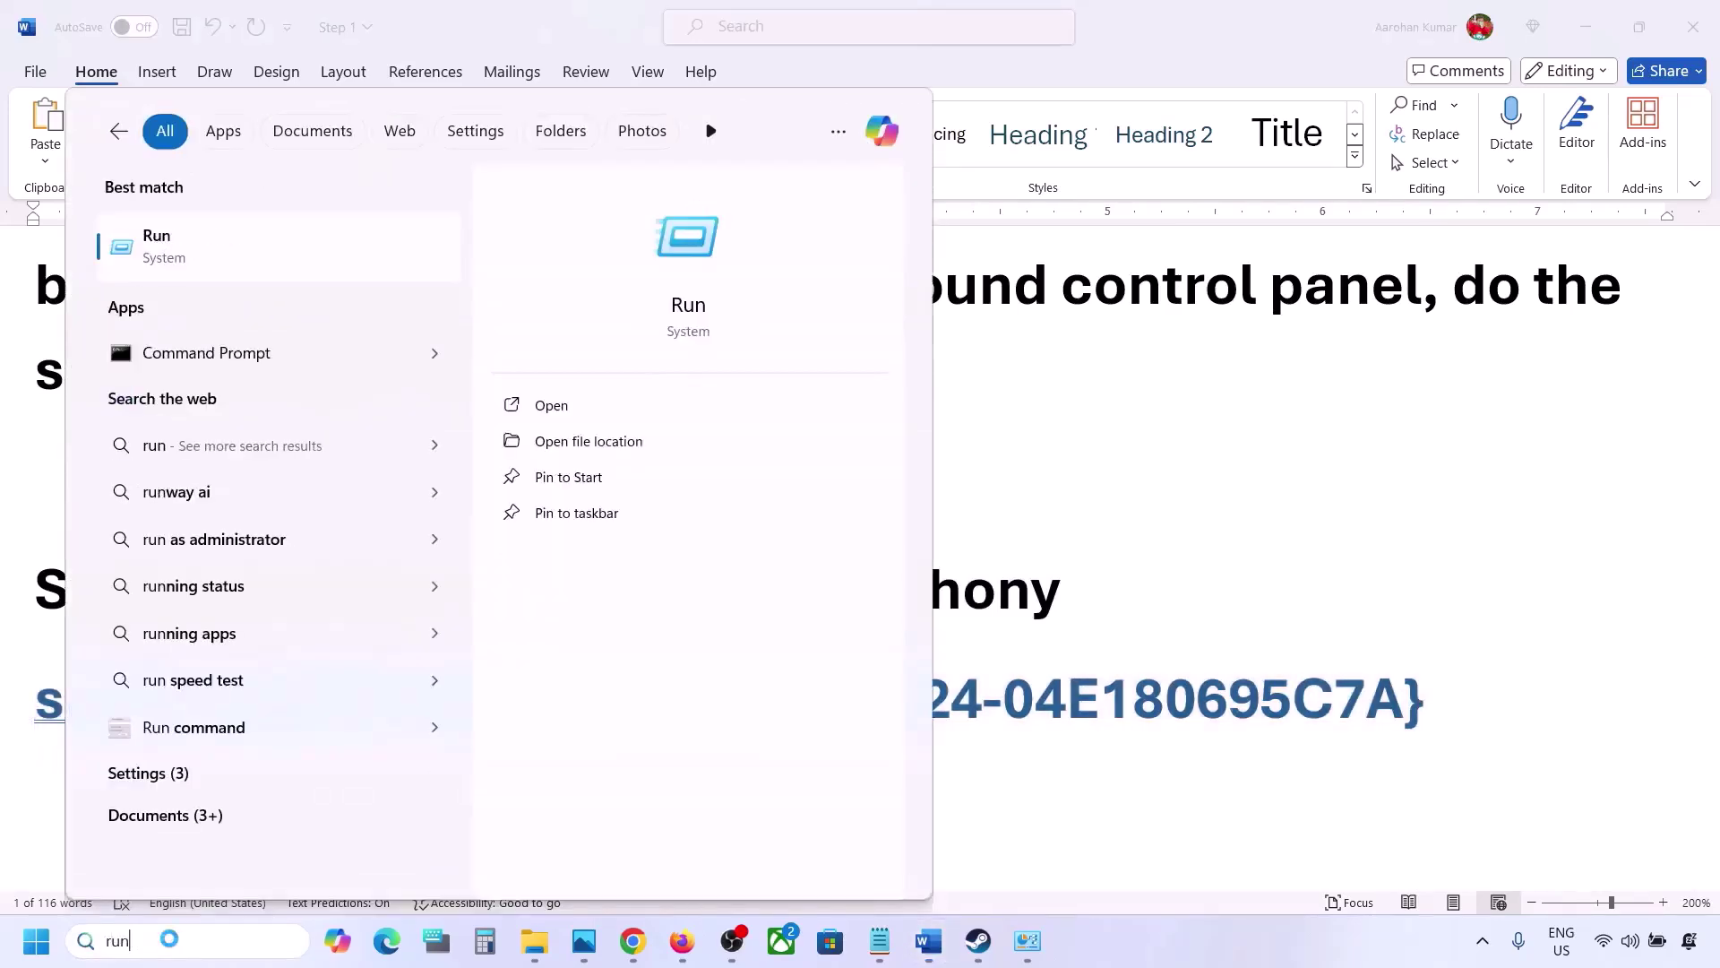
{"action": "left_click", "coordinate": [238, 269]}
{"action": "type", "text": "v"}
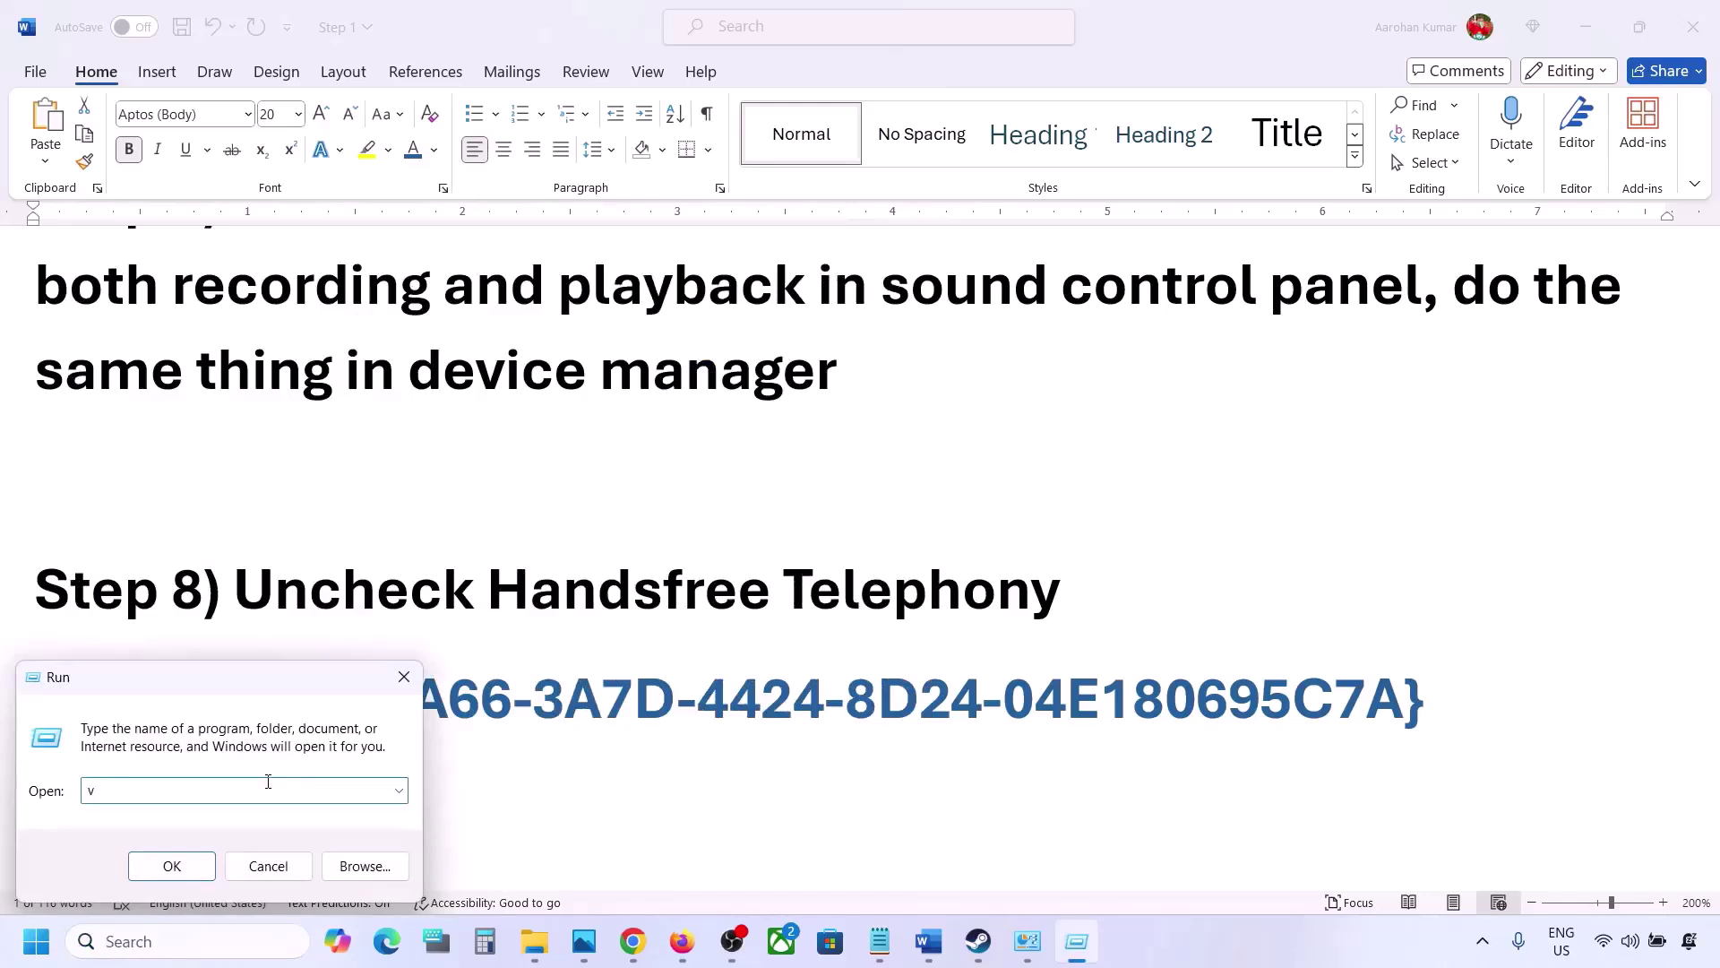
{"action": "key", "text": "ctrl+v"}
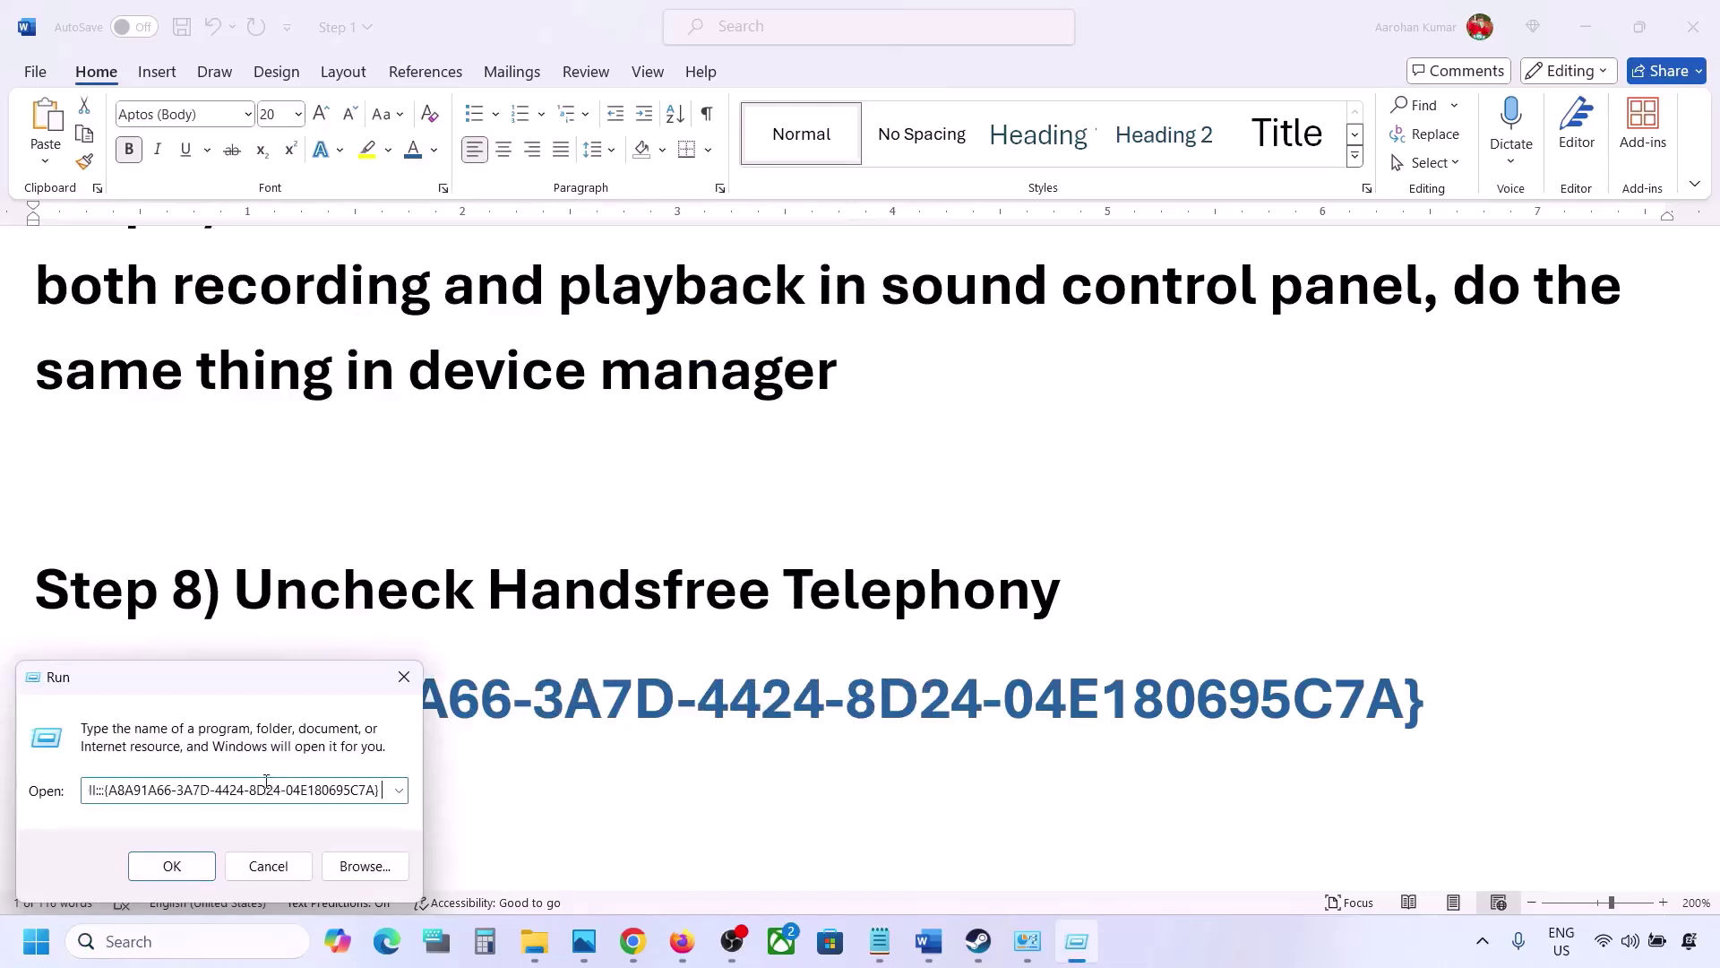
{"action": "left_click", "coordinate": [194, 876]}
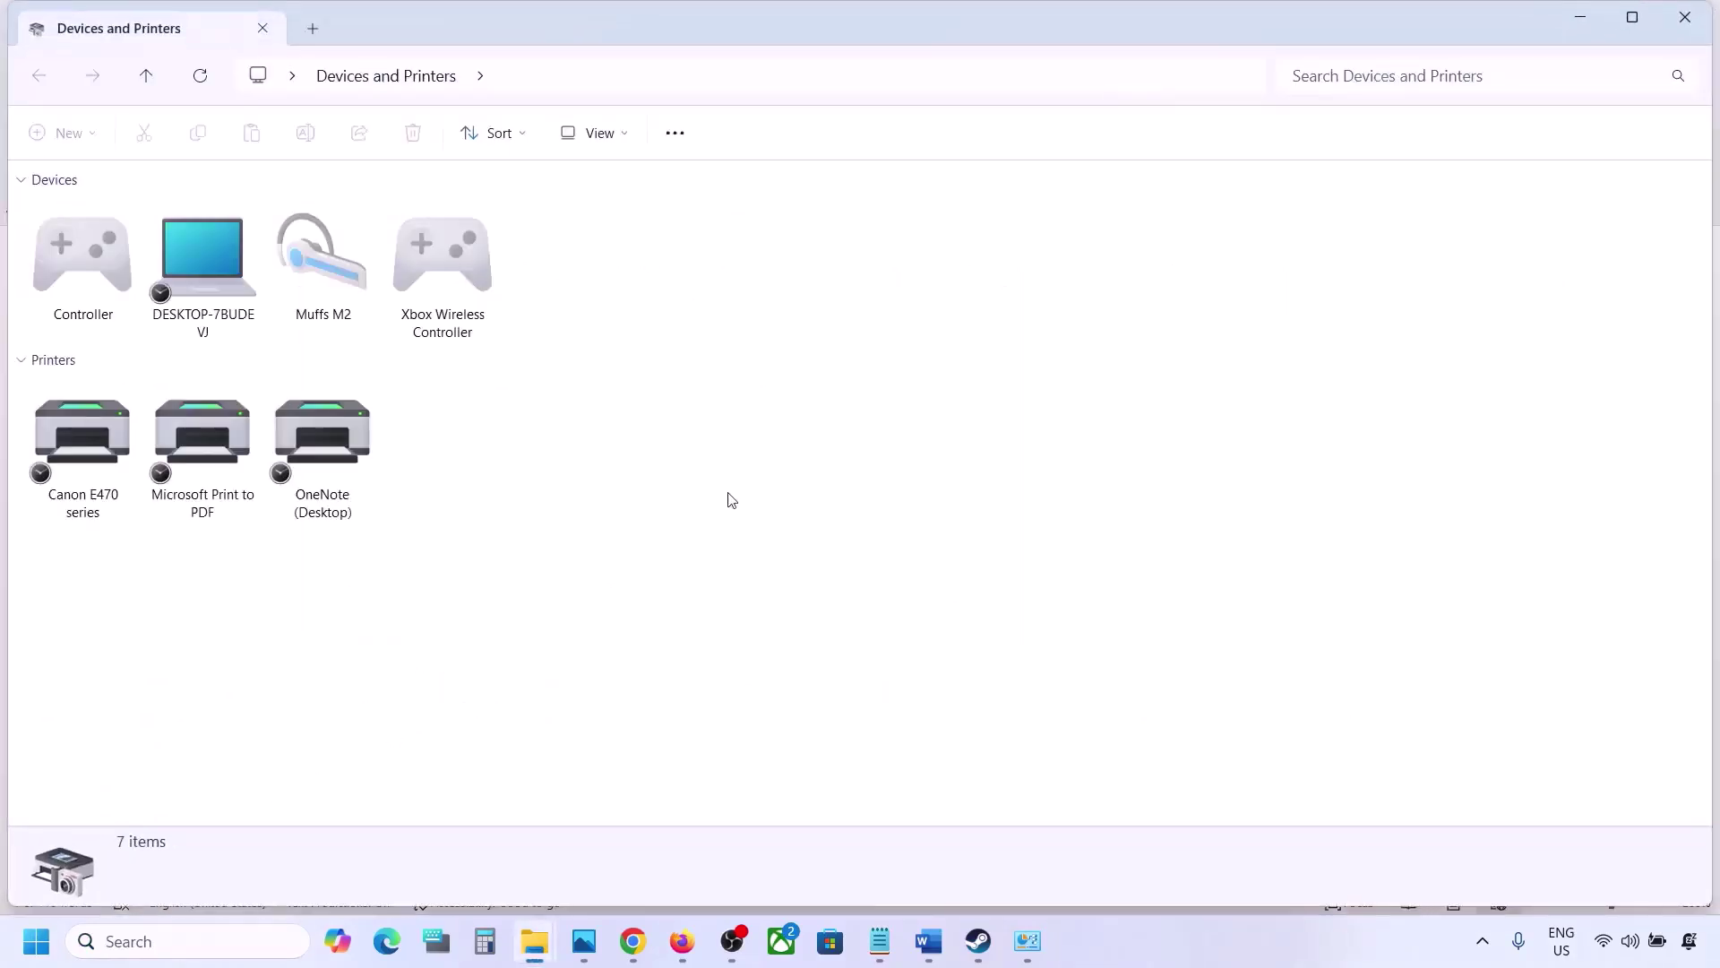
Step: Open the properties of the Muffs M2 Bluetooth headset and move the dialog clear of the device icons
{"action": "left_click", "coordinate": [1274, 939]}
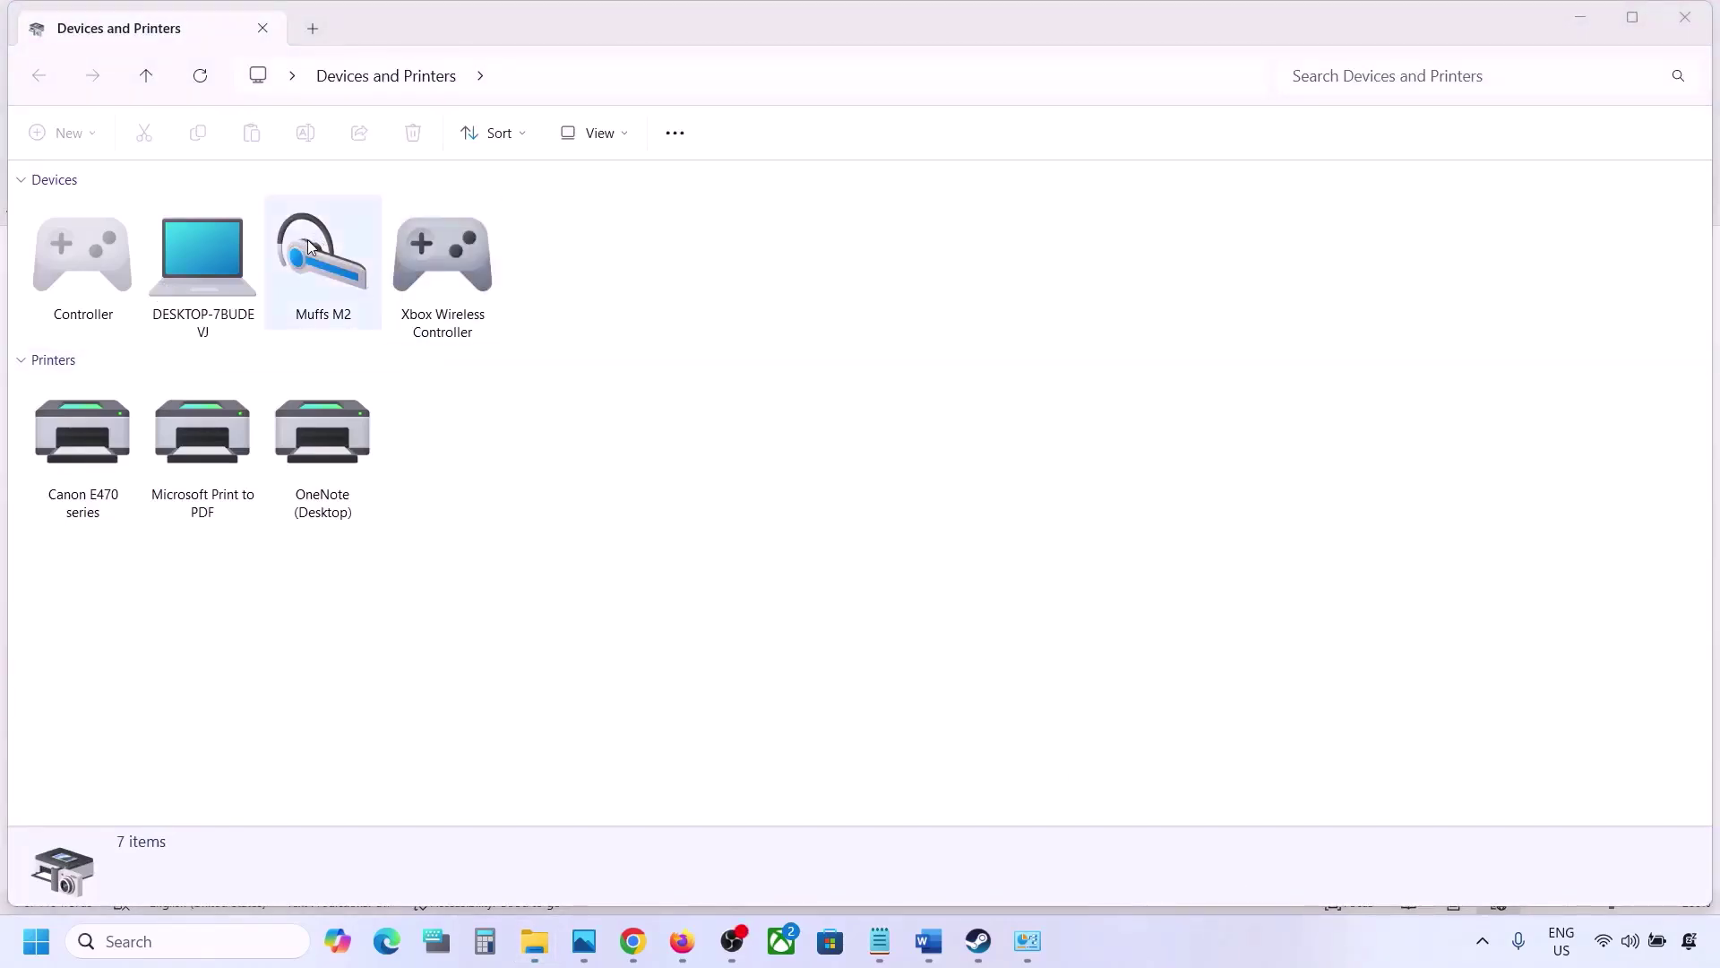
{"action": "right_click", "coordinate": [333, 260]}
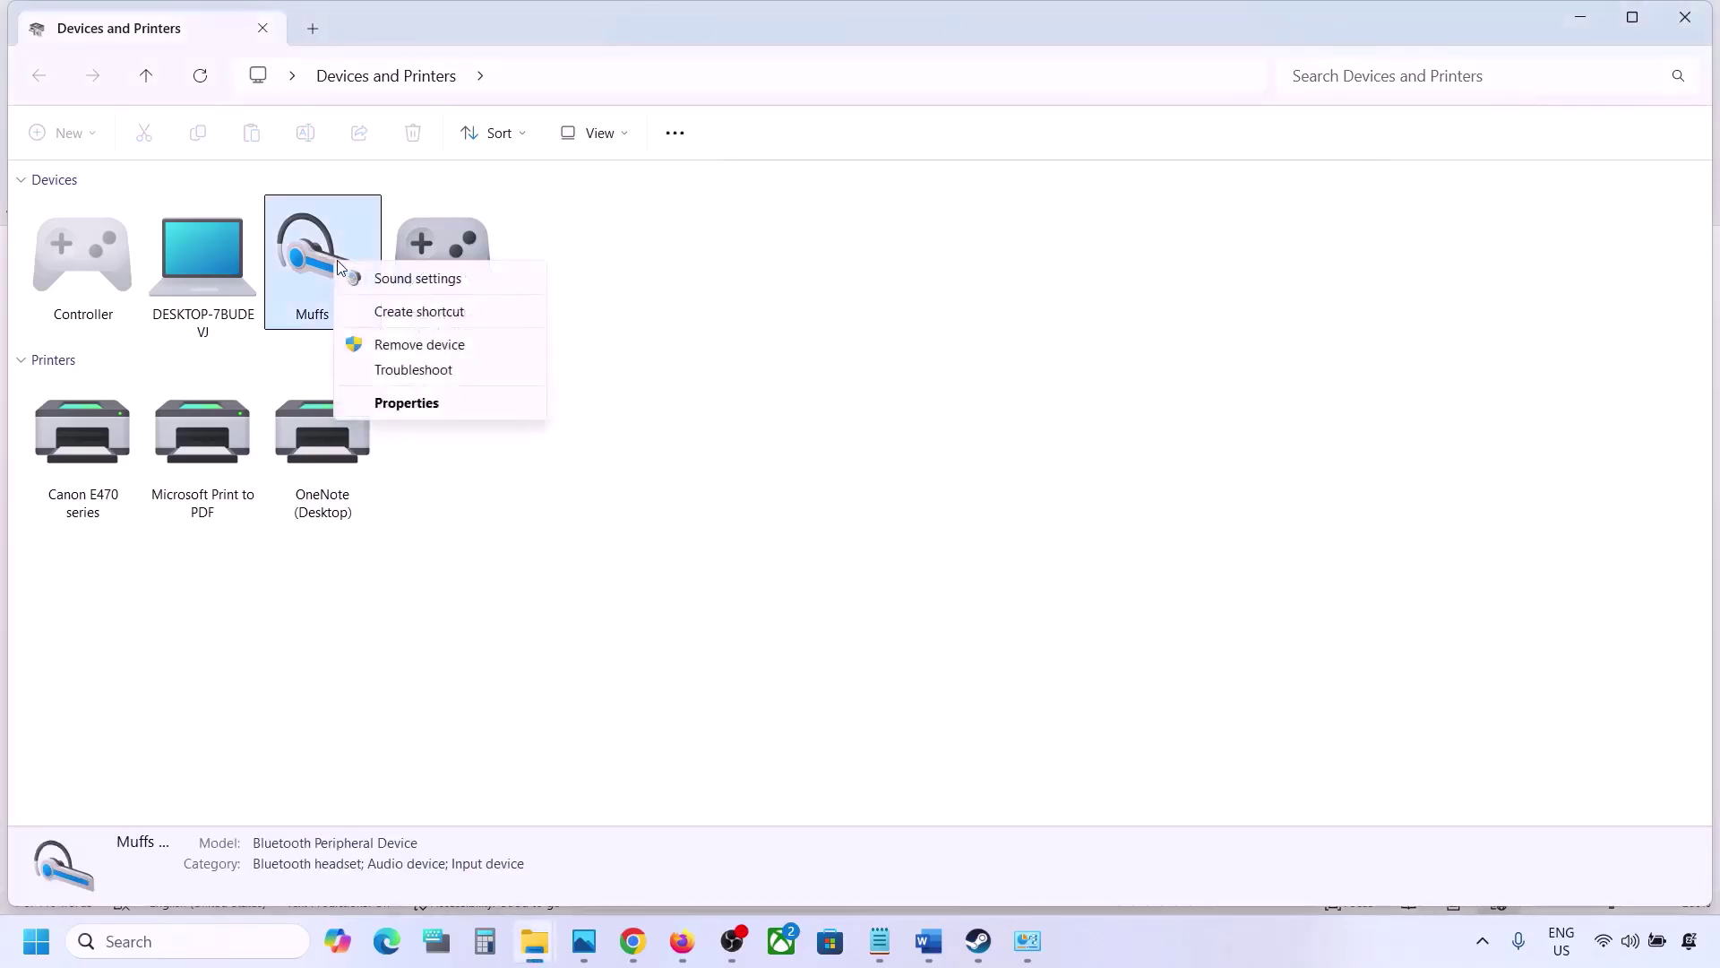
{"action": "left_click", "coordinate": [400, 404]}
{"action": "left_click_drag", "start_coordinate": [610, 280], "coordinate": [803, 240]}
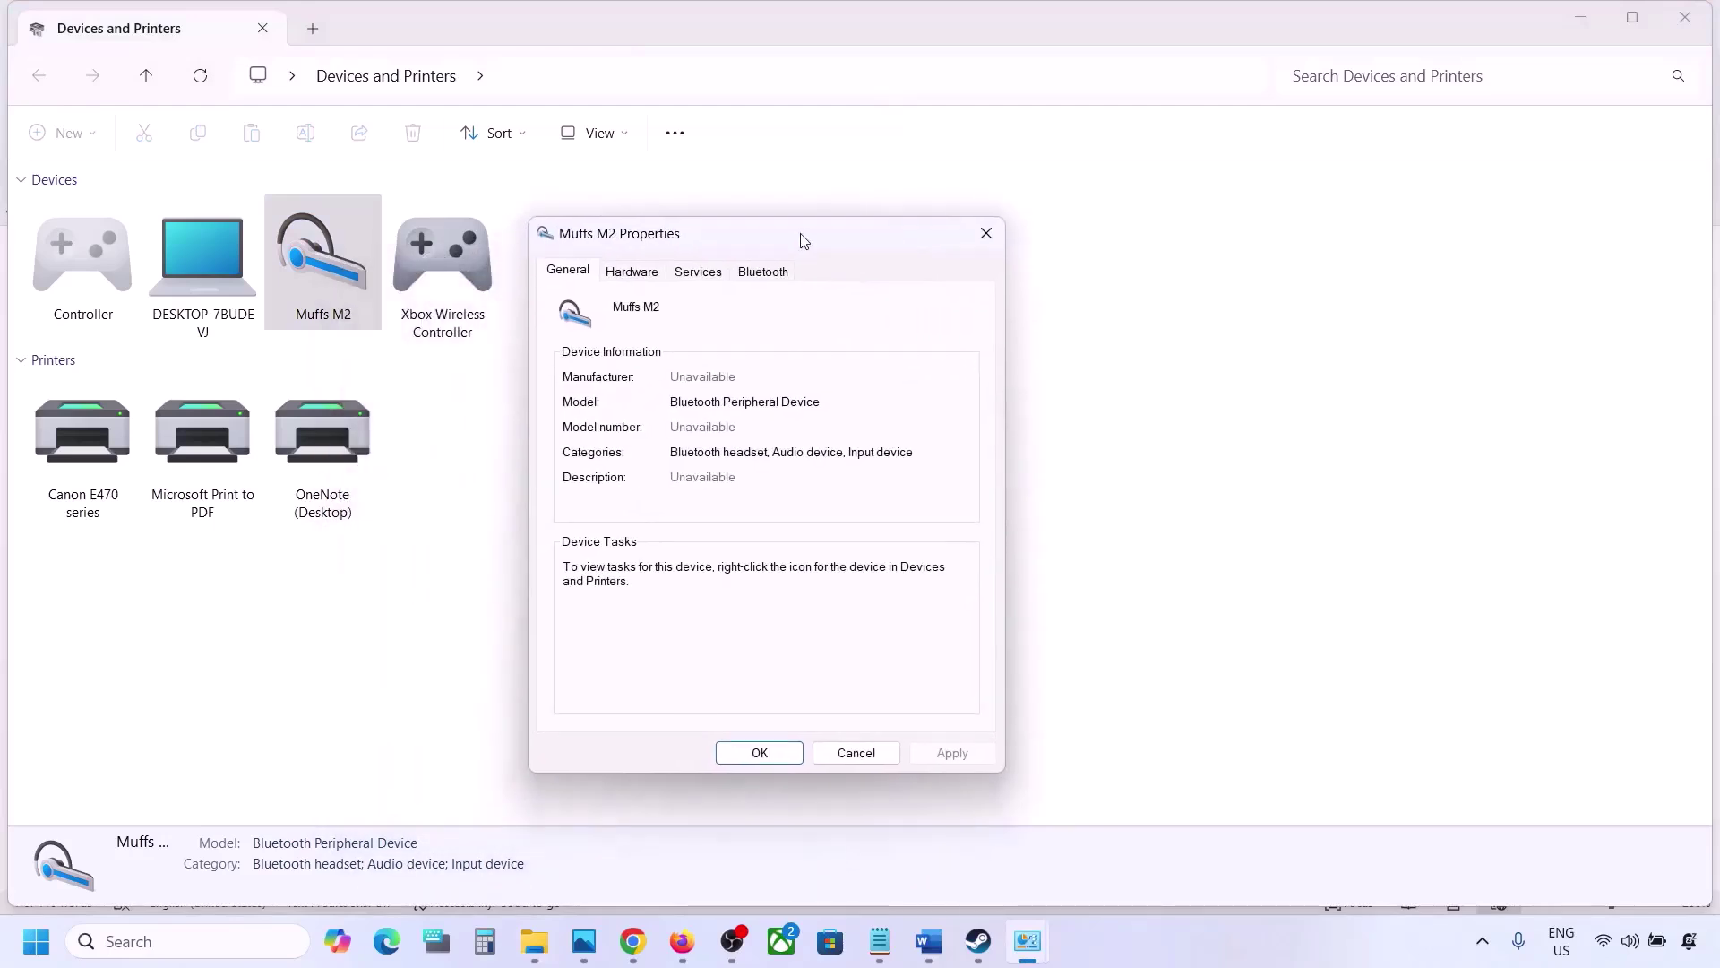
Step: Turn off the Handsfree Telephony service for the Muffs M2 headset, then apply and close its properties
{"action": "left_click", "coordinate": [767, 273]}
{"action": "left_click", "coordinate": [712, 276]}
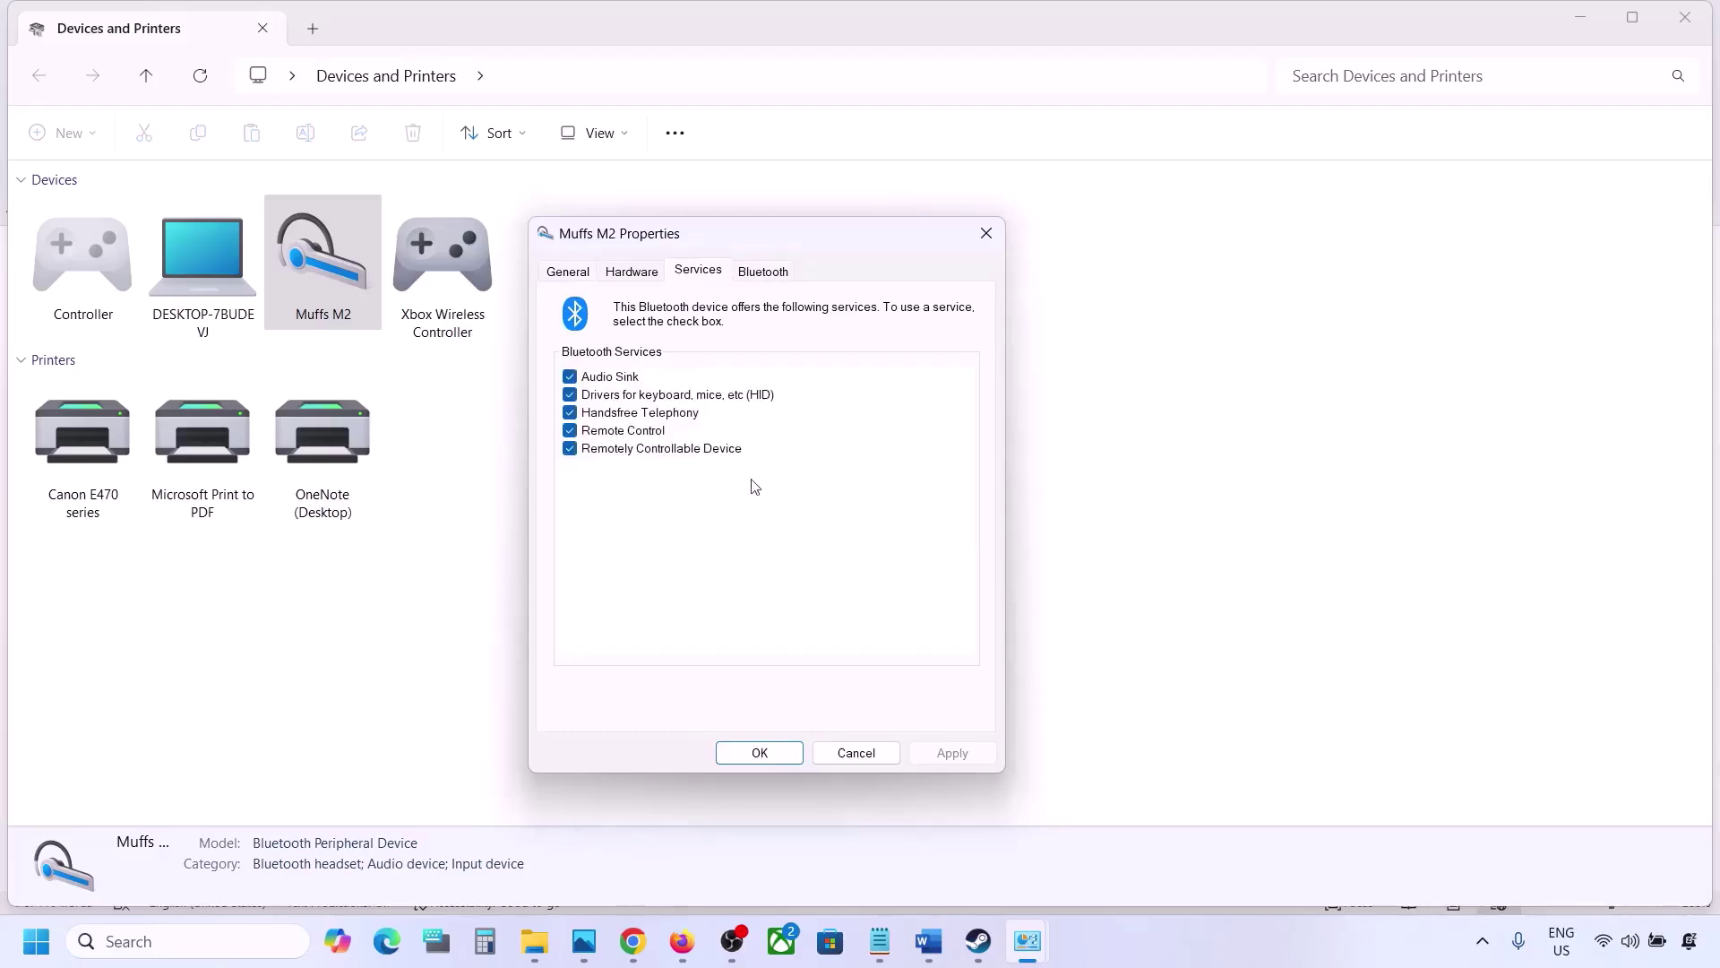
{"action": "left_click", "coordinate": [570, 413]}
{"action": "left_click", "coordinate": [948, 752]}
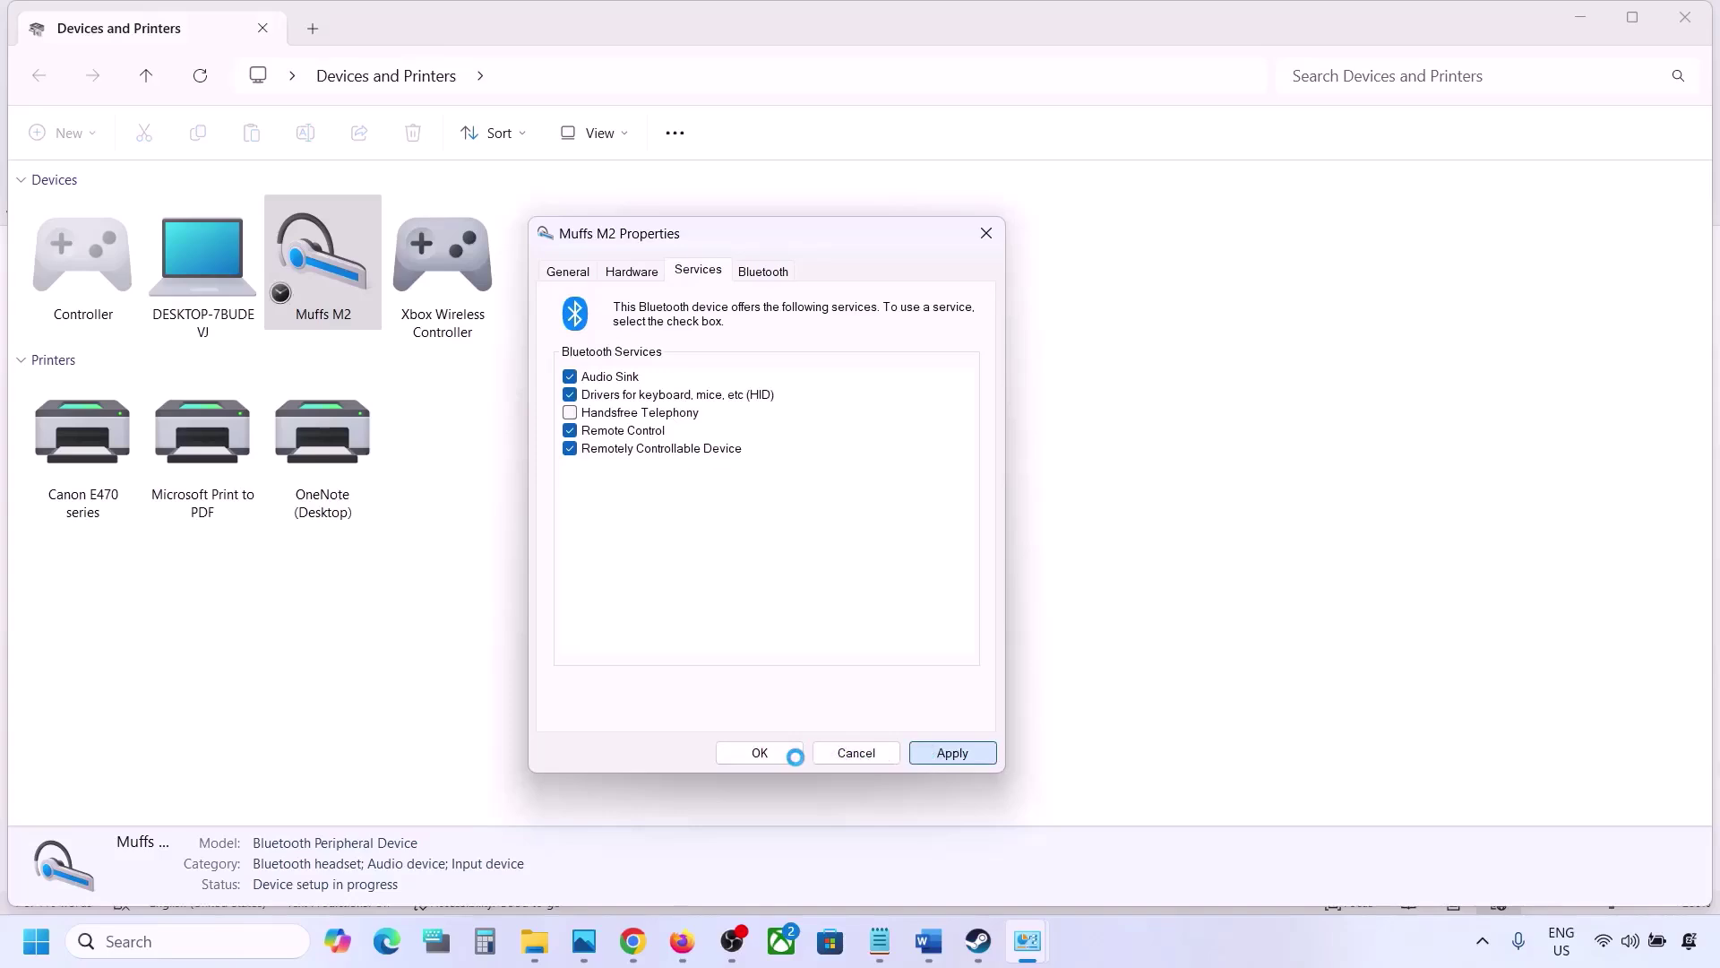
{"action": "left_click", "coordinate": [776, 752]}
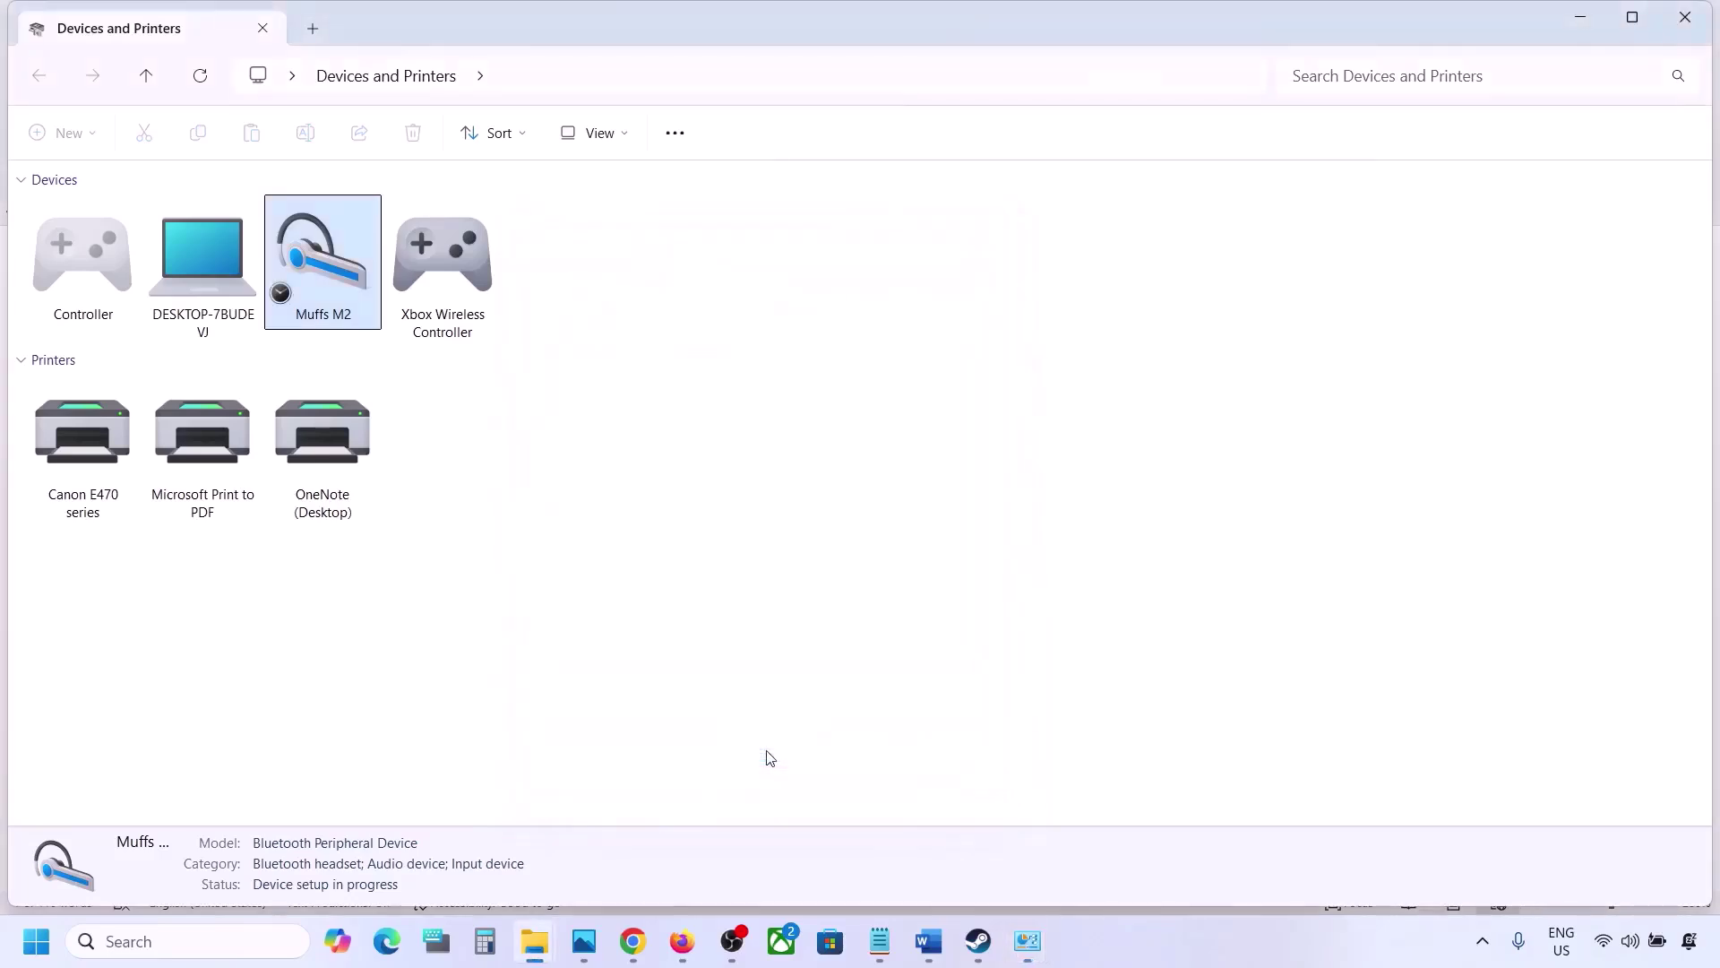
Step: Return to the Word document and highlight the Step 10 text "Install Audio Driver"
{"action": "left_click", "coordinate": [977, 941]}
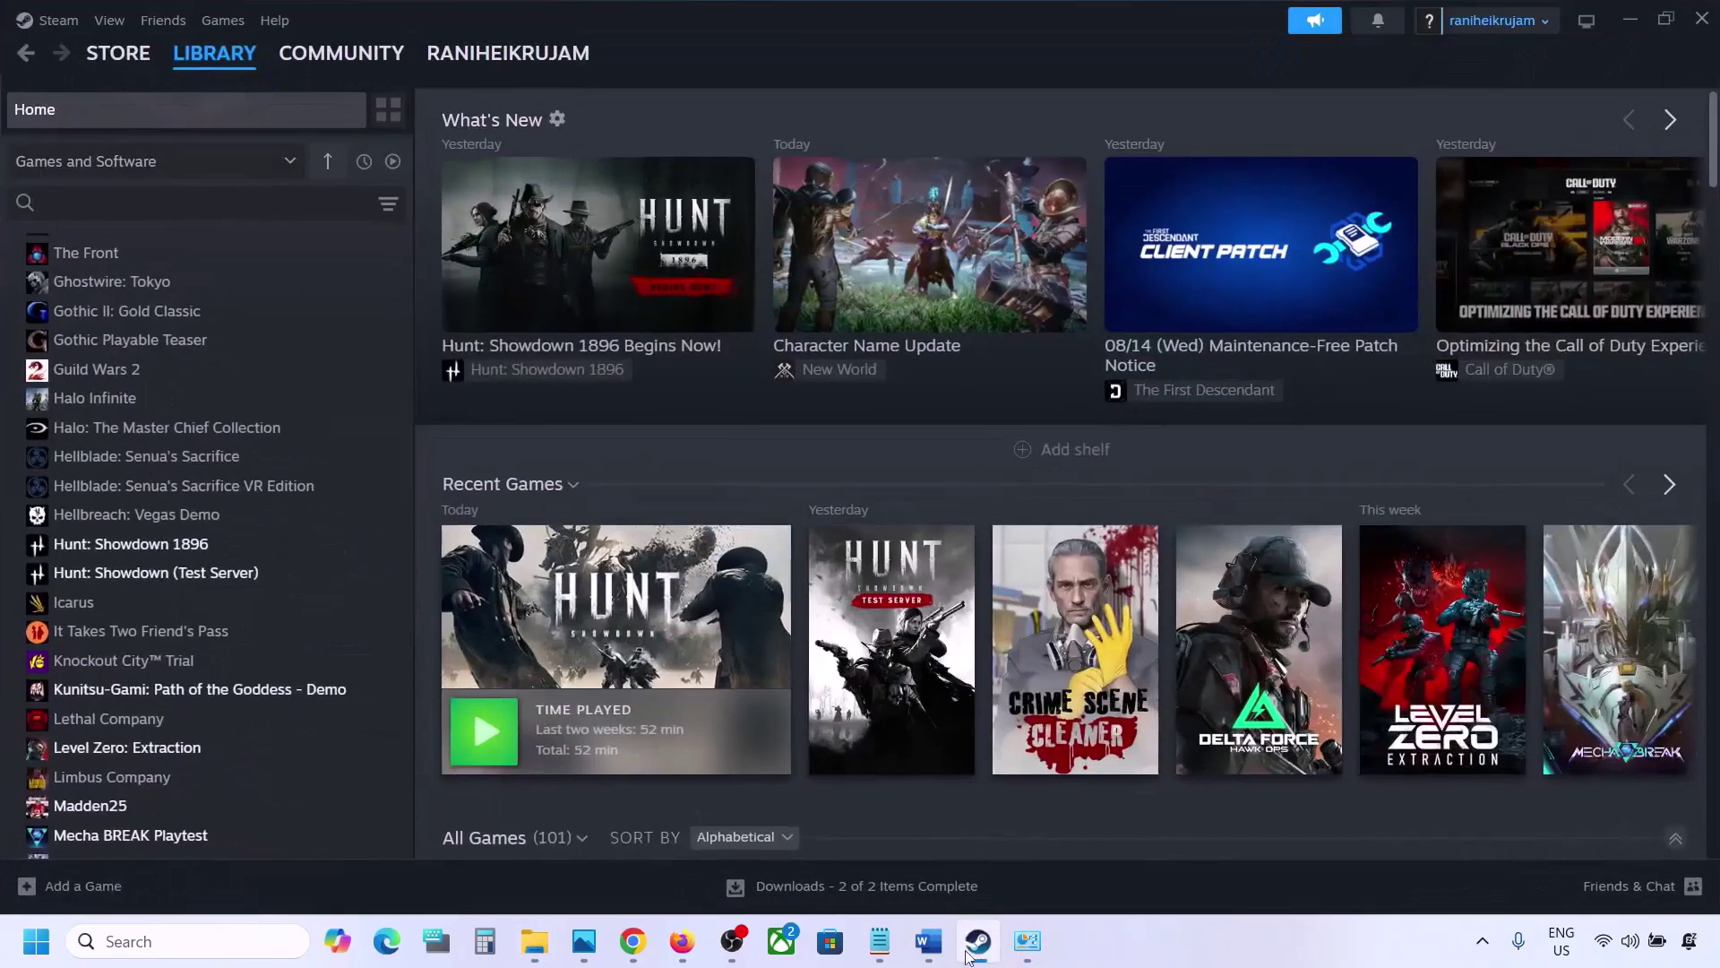
{"action": "left_click", "coordinate": [928, 941]}
{"action": "scroll", "coordinate": [758, 642], "scroll_direction": "down", "scroll_amount": 3}
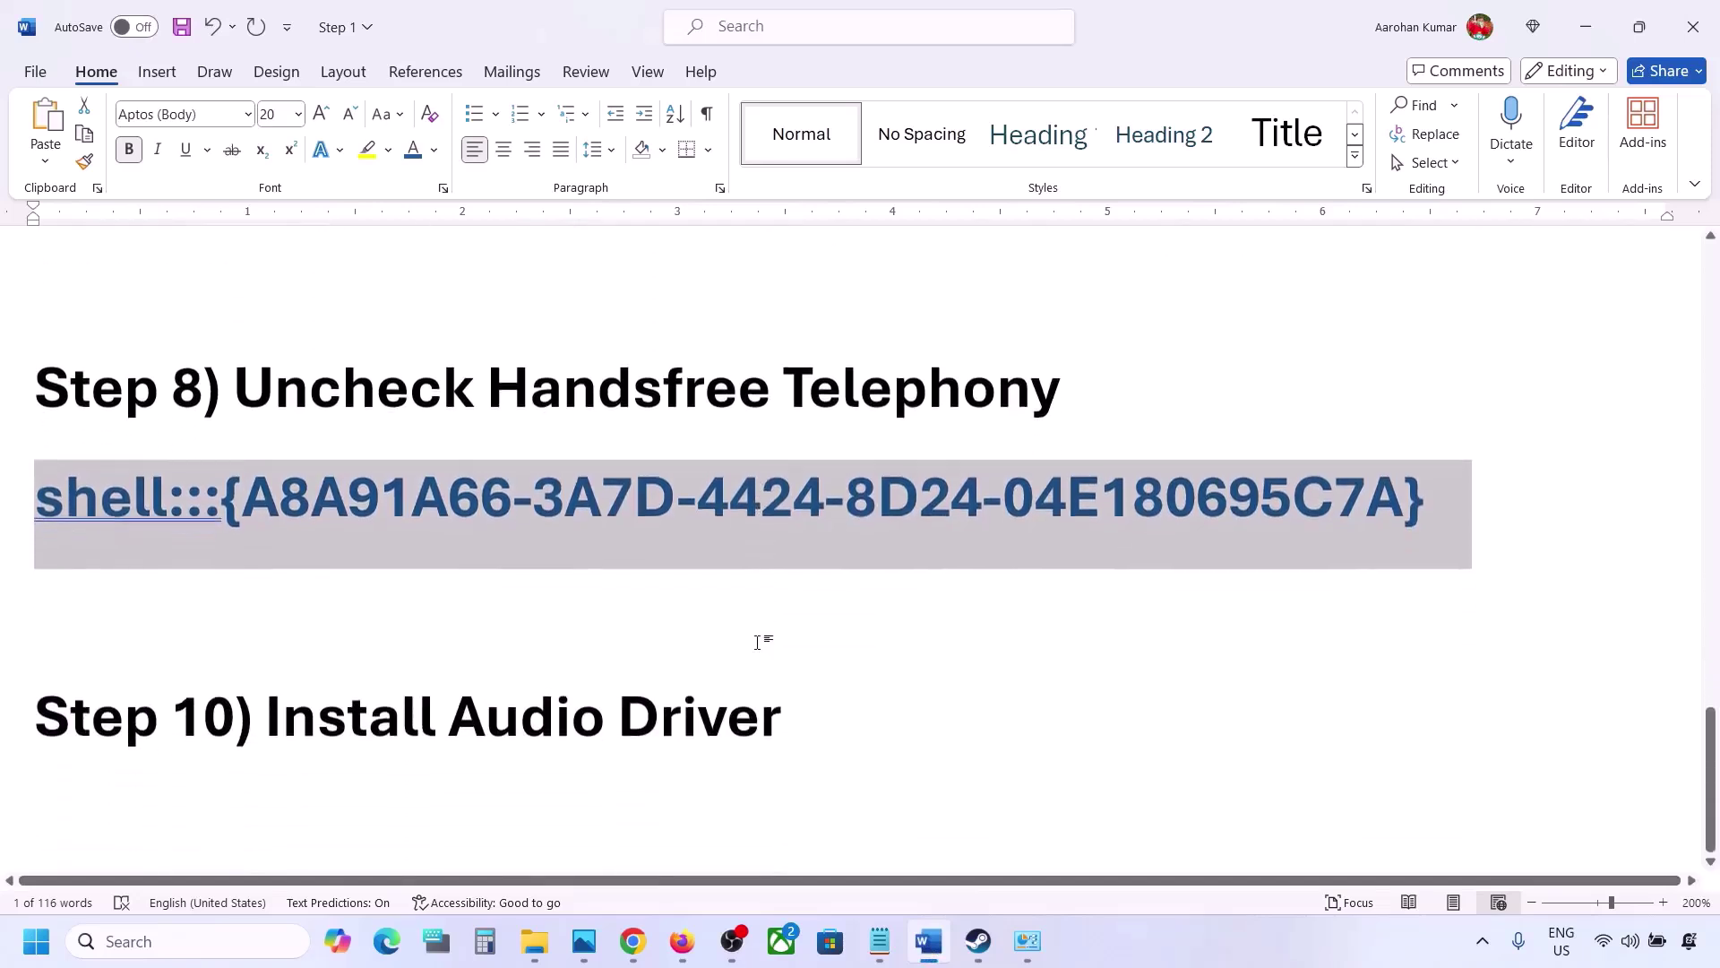
{"action": "left_click_drag", "start_coordinate": [267, 708], "coordinate": [782, 708]}
Step: Open Device Manager and start a driver update for the Realtek(R) Audio device under sound, video and game controllers
{"action": "right_click", "coordinate": [27, 948]}
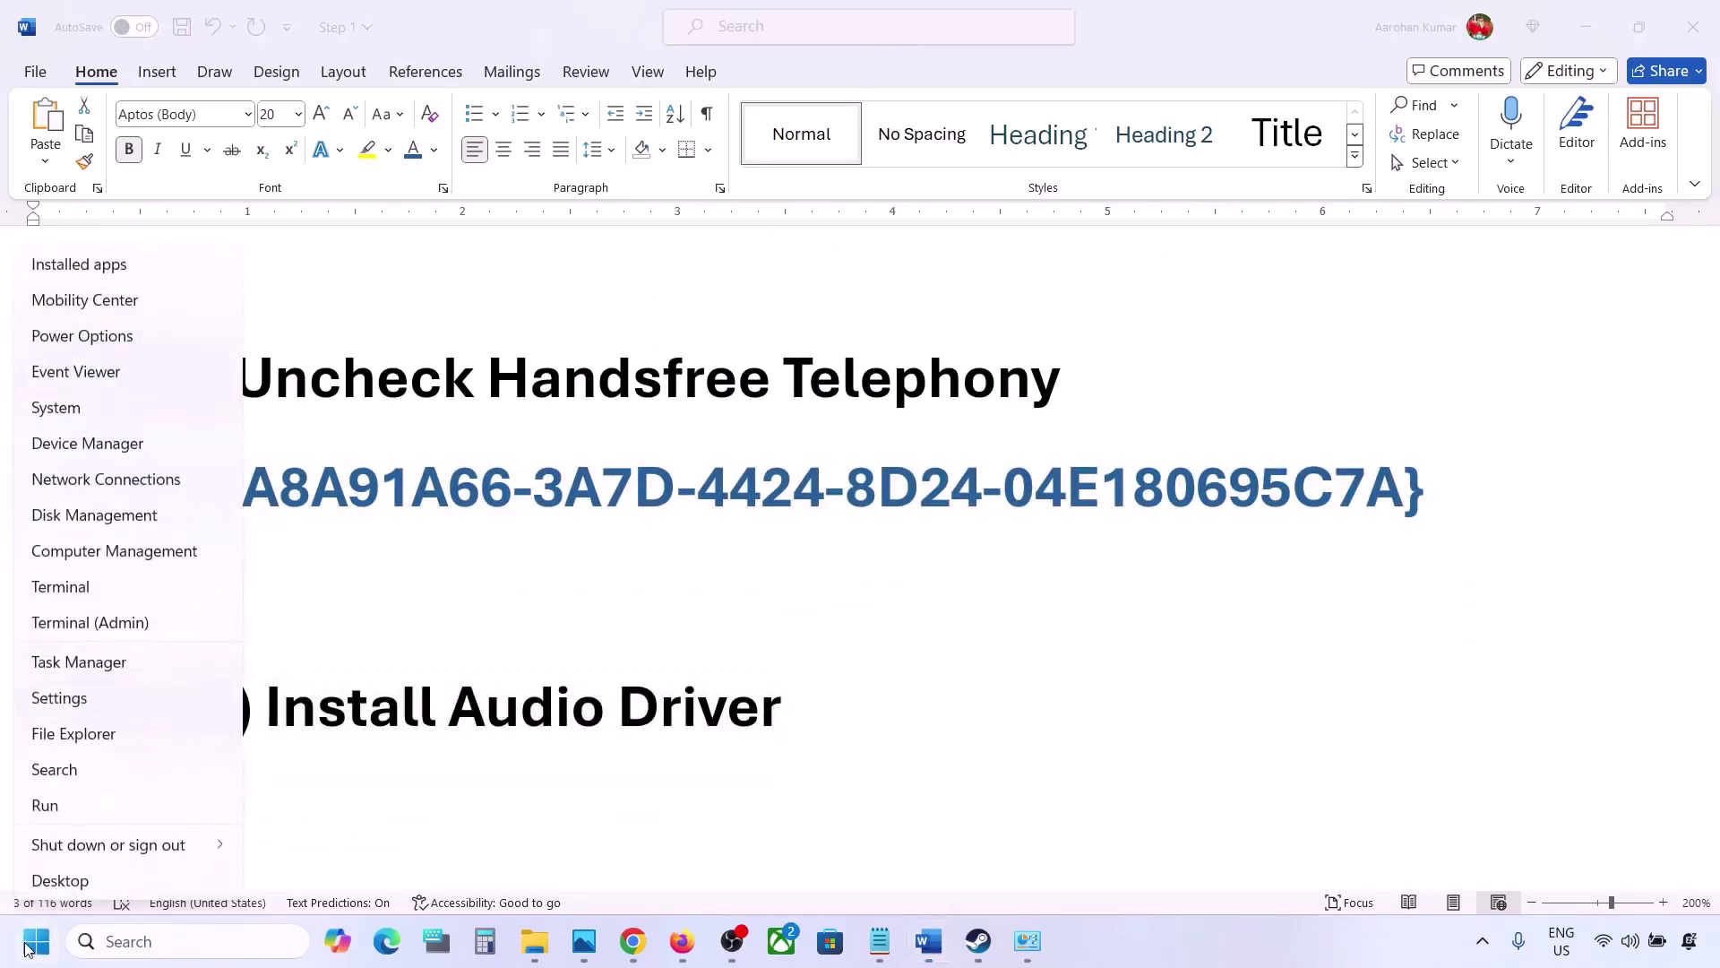
{"action": "left_click", "coordinate": [77, 444]}
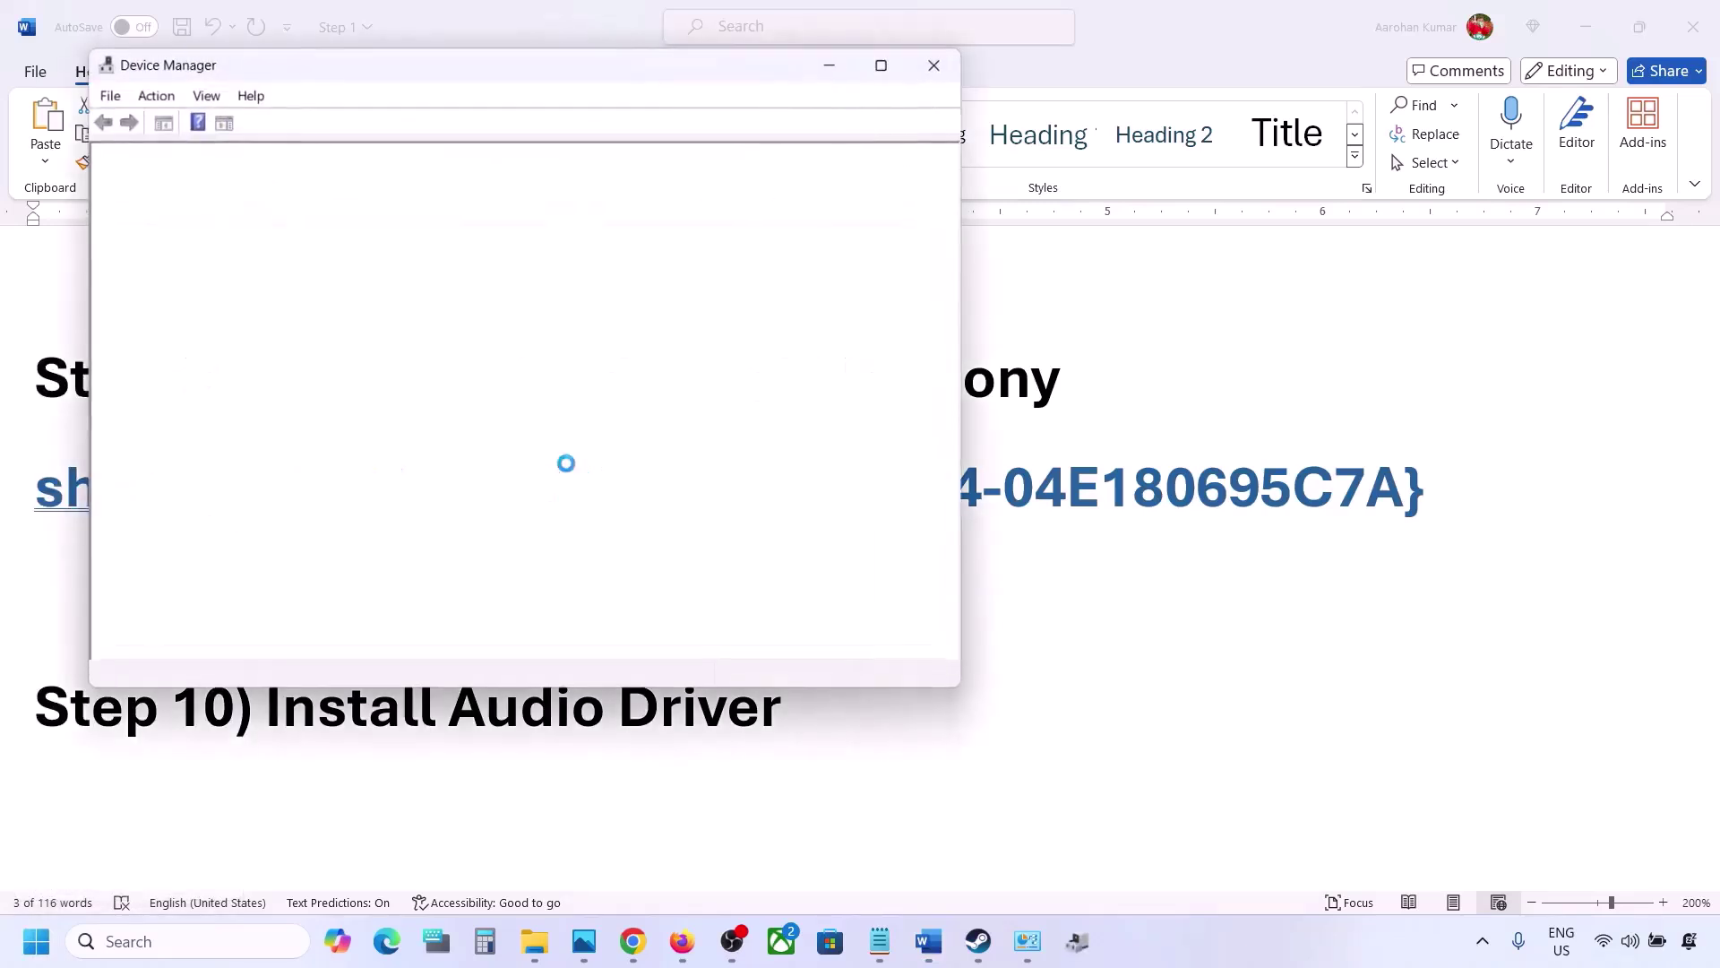
{"action": "scroll", "coordinate": [184, 593], "scroll_direction": "down", "scroll_amount": 2}
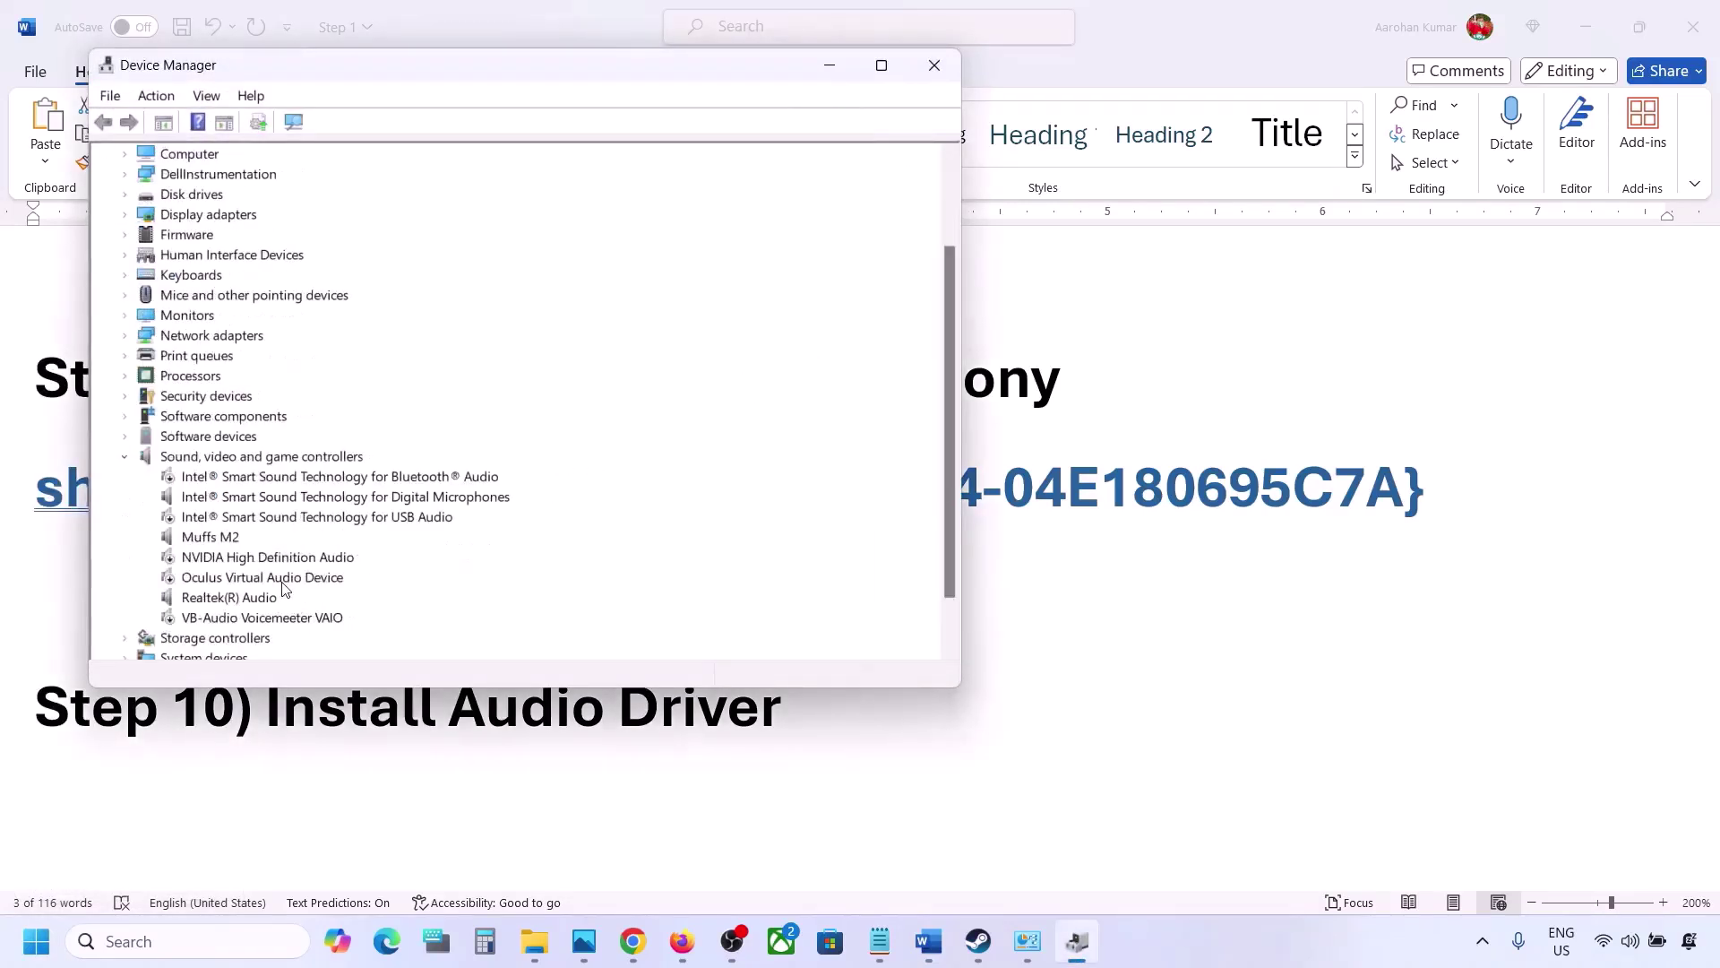
{"action": "left_click", "coordinate": [211, 602]}
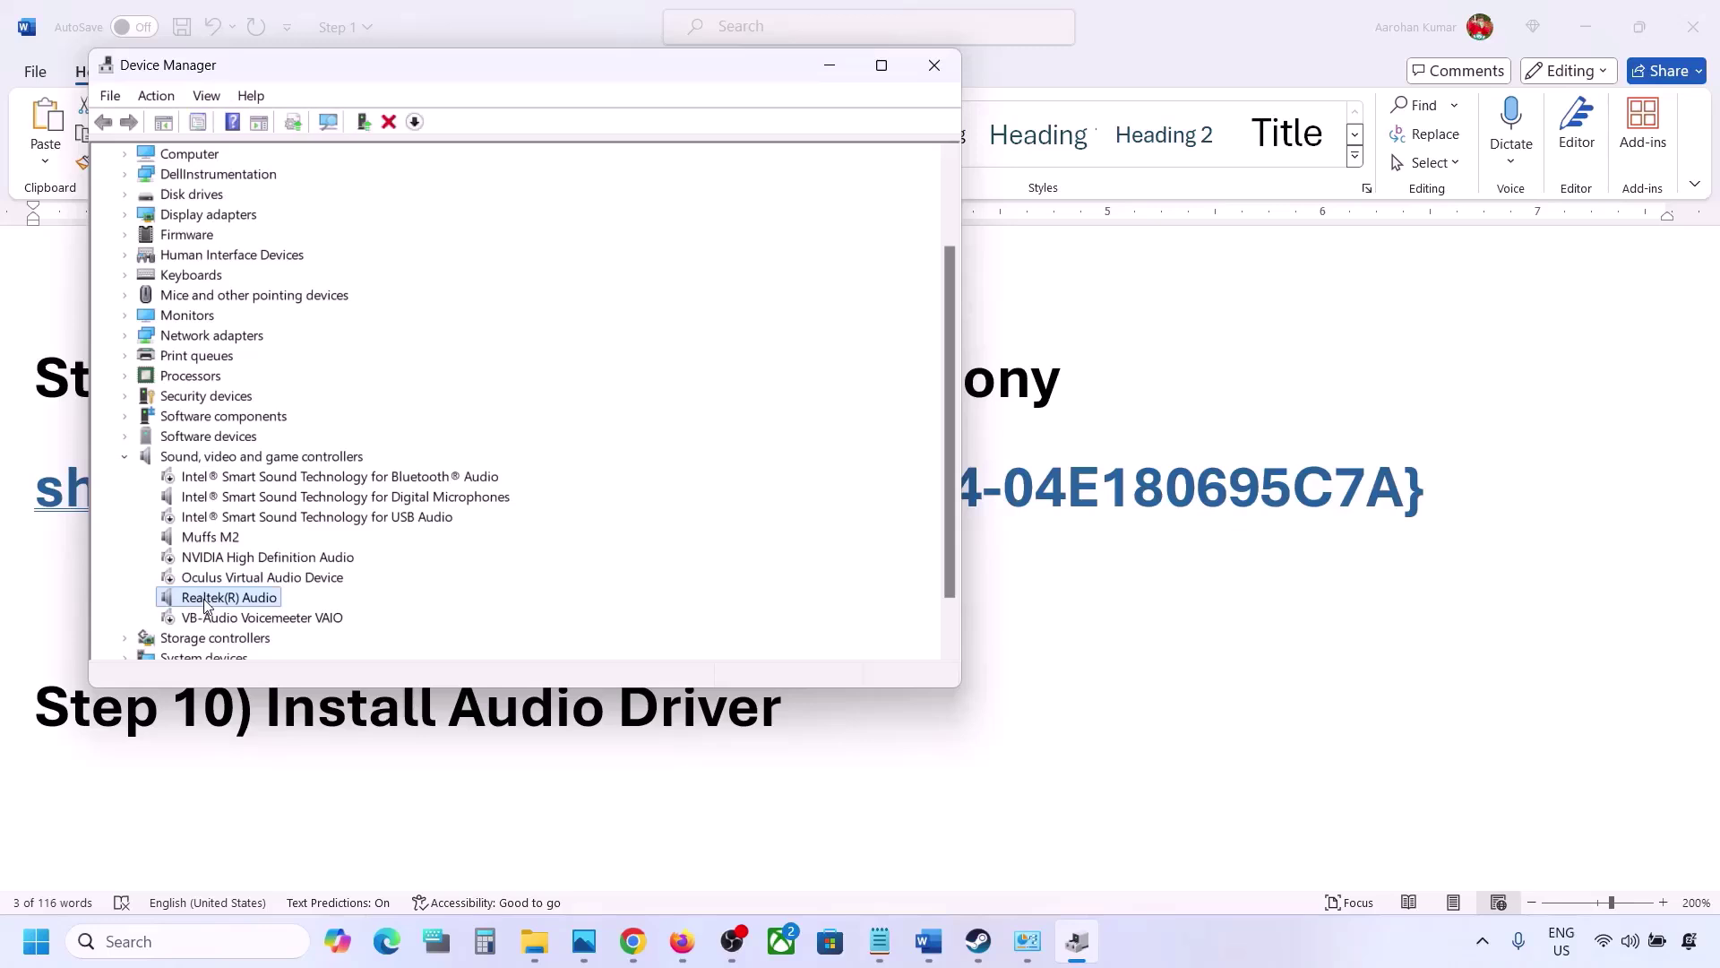
{"action": "right_click", "coordinate": [211, 603]}
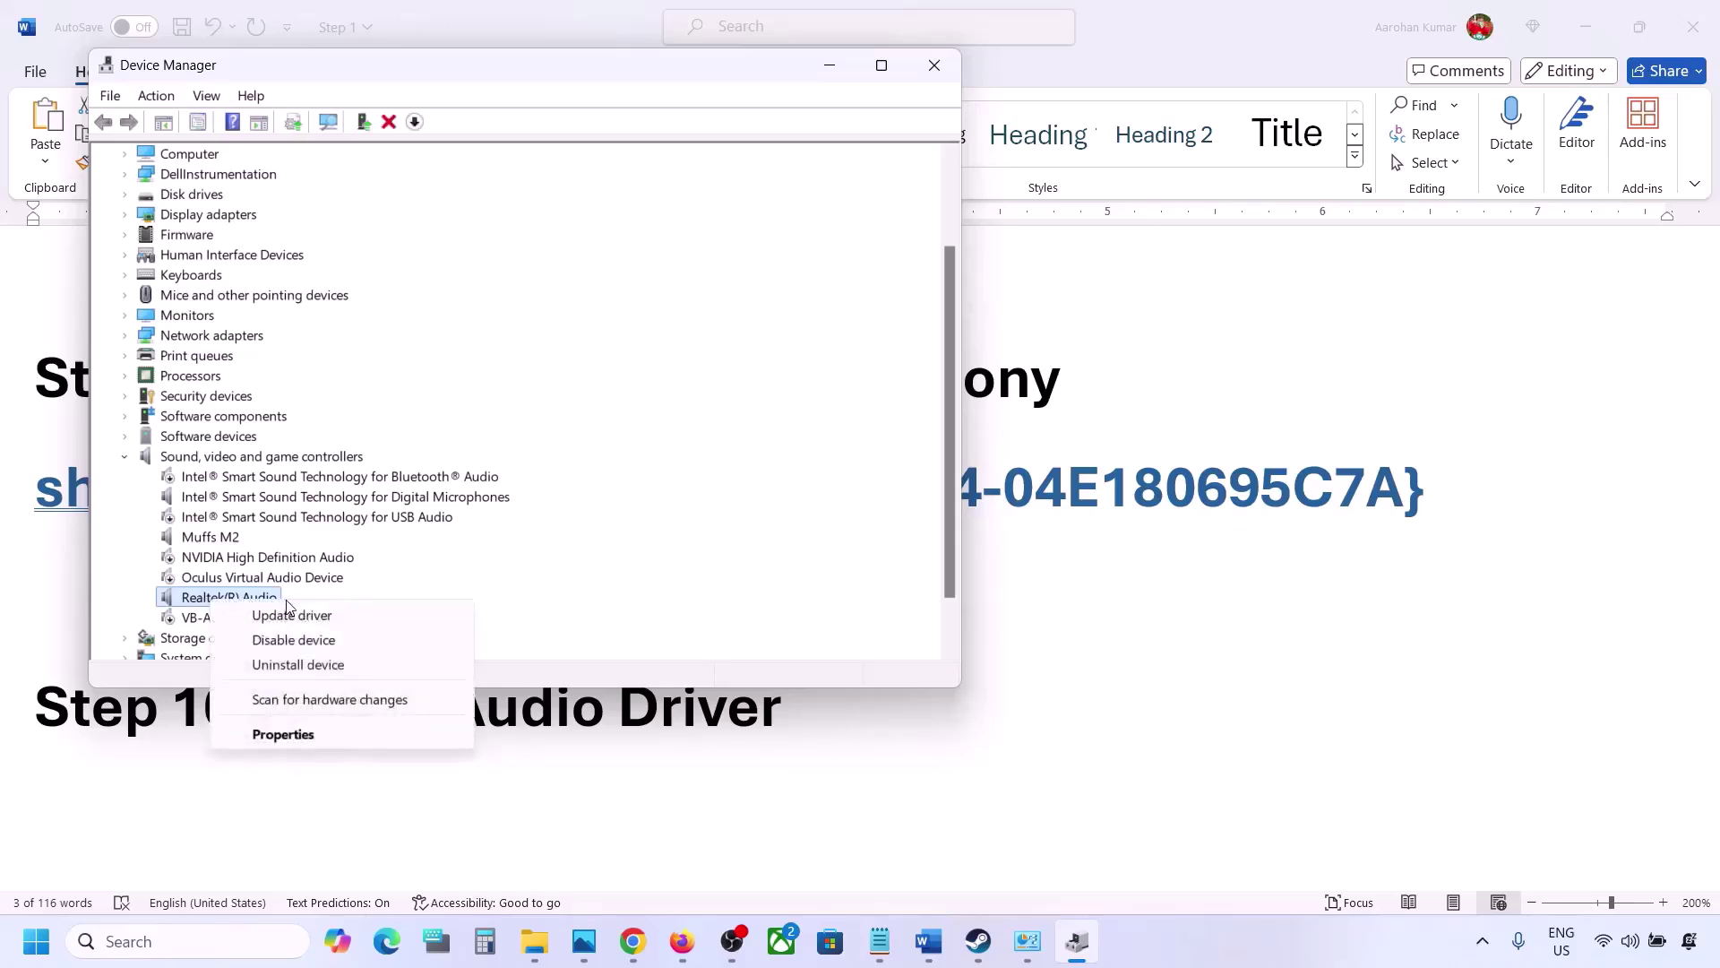
{"action": "left_click", "coordinate": [330, 618]}
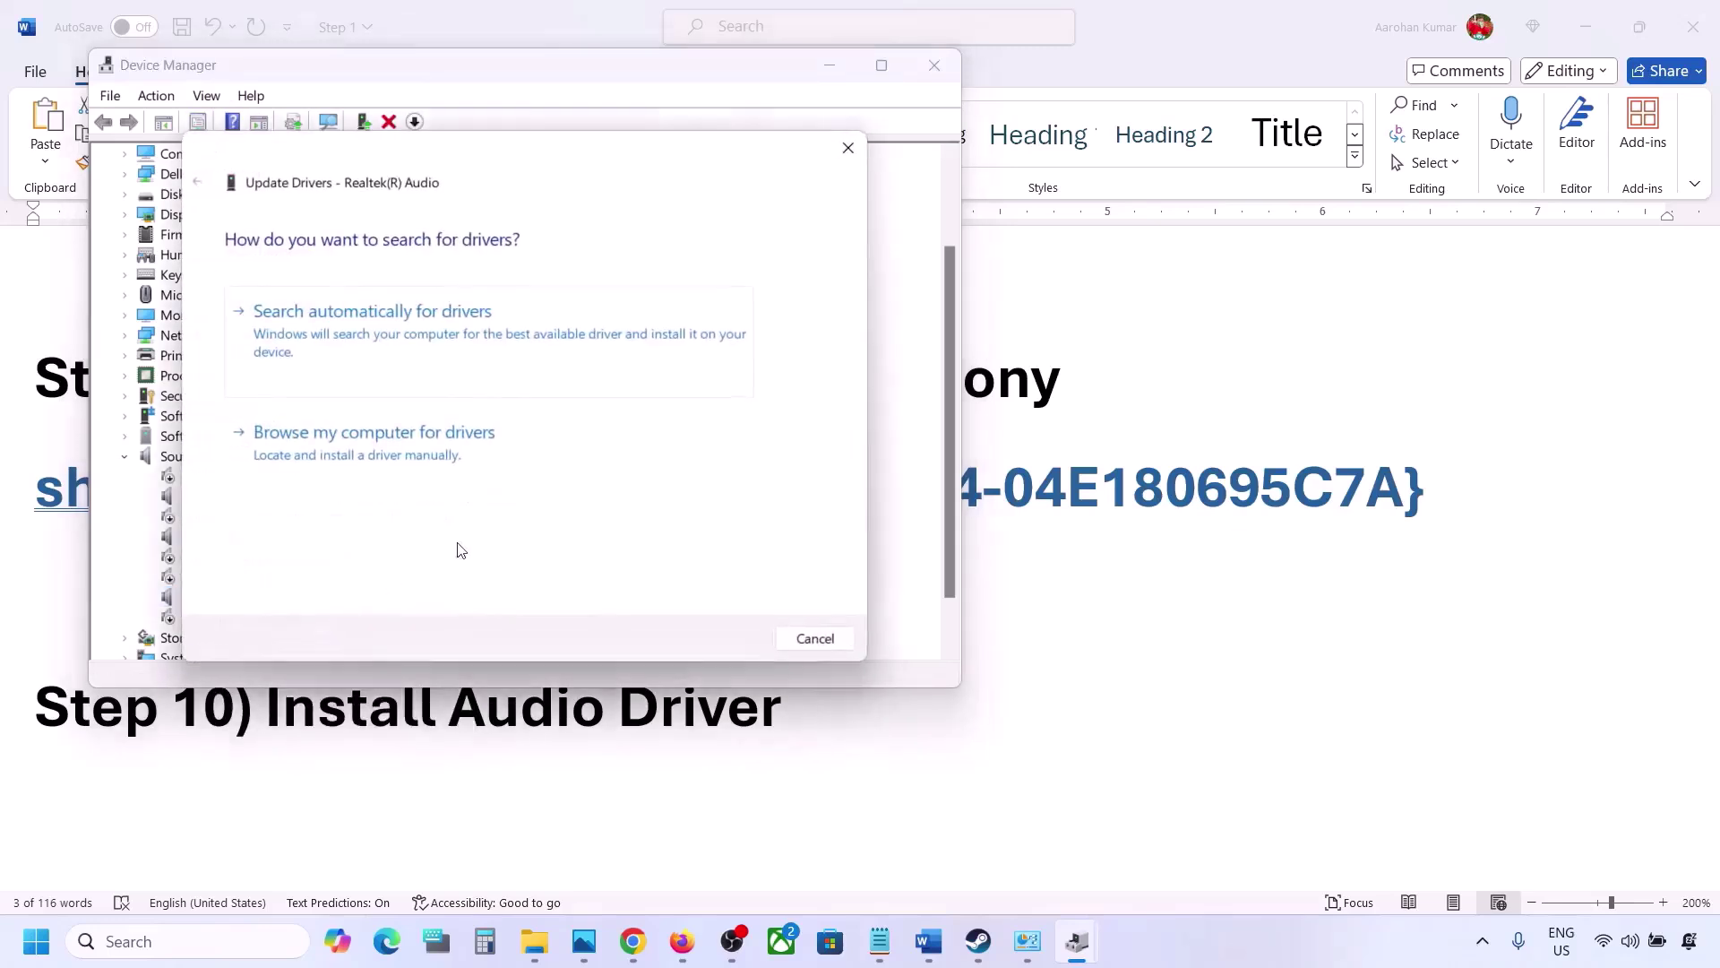
Step: Browse the computer's list of available Realtek Audio drivers, then cancel the driver update and close Device Manager
{"action": "left_click", "coordinate": [406, 457]}
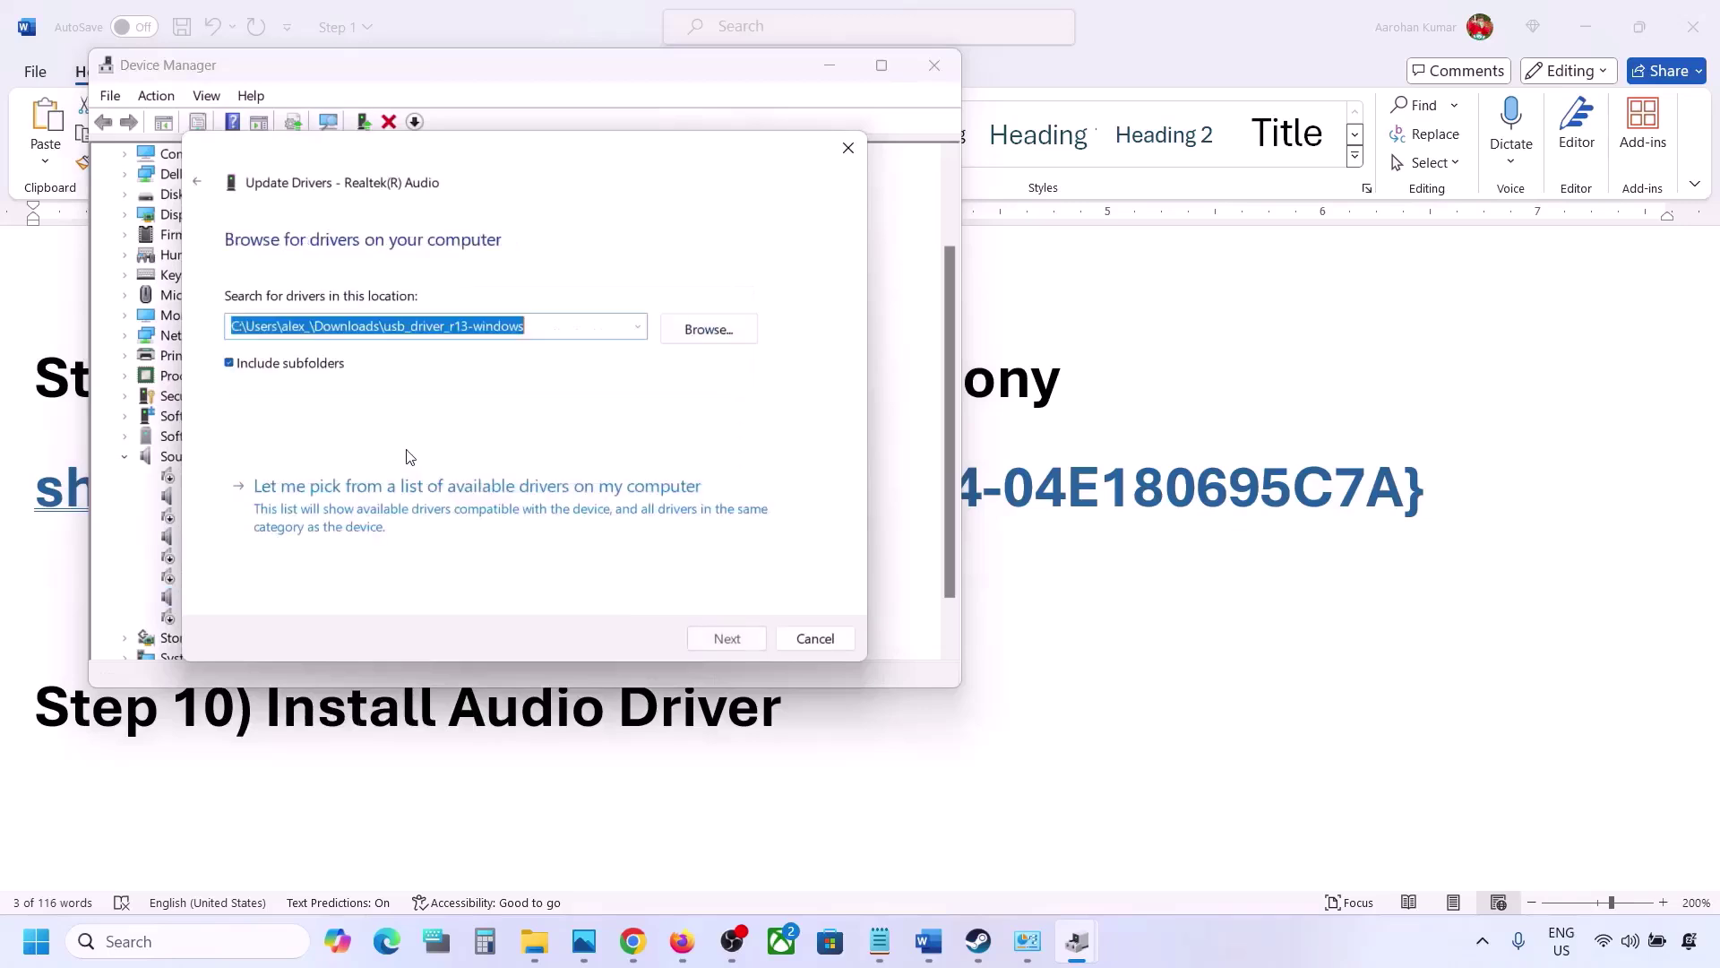
{"action": "left_click", "coordinate": [353, 514]}
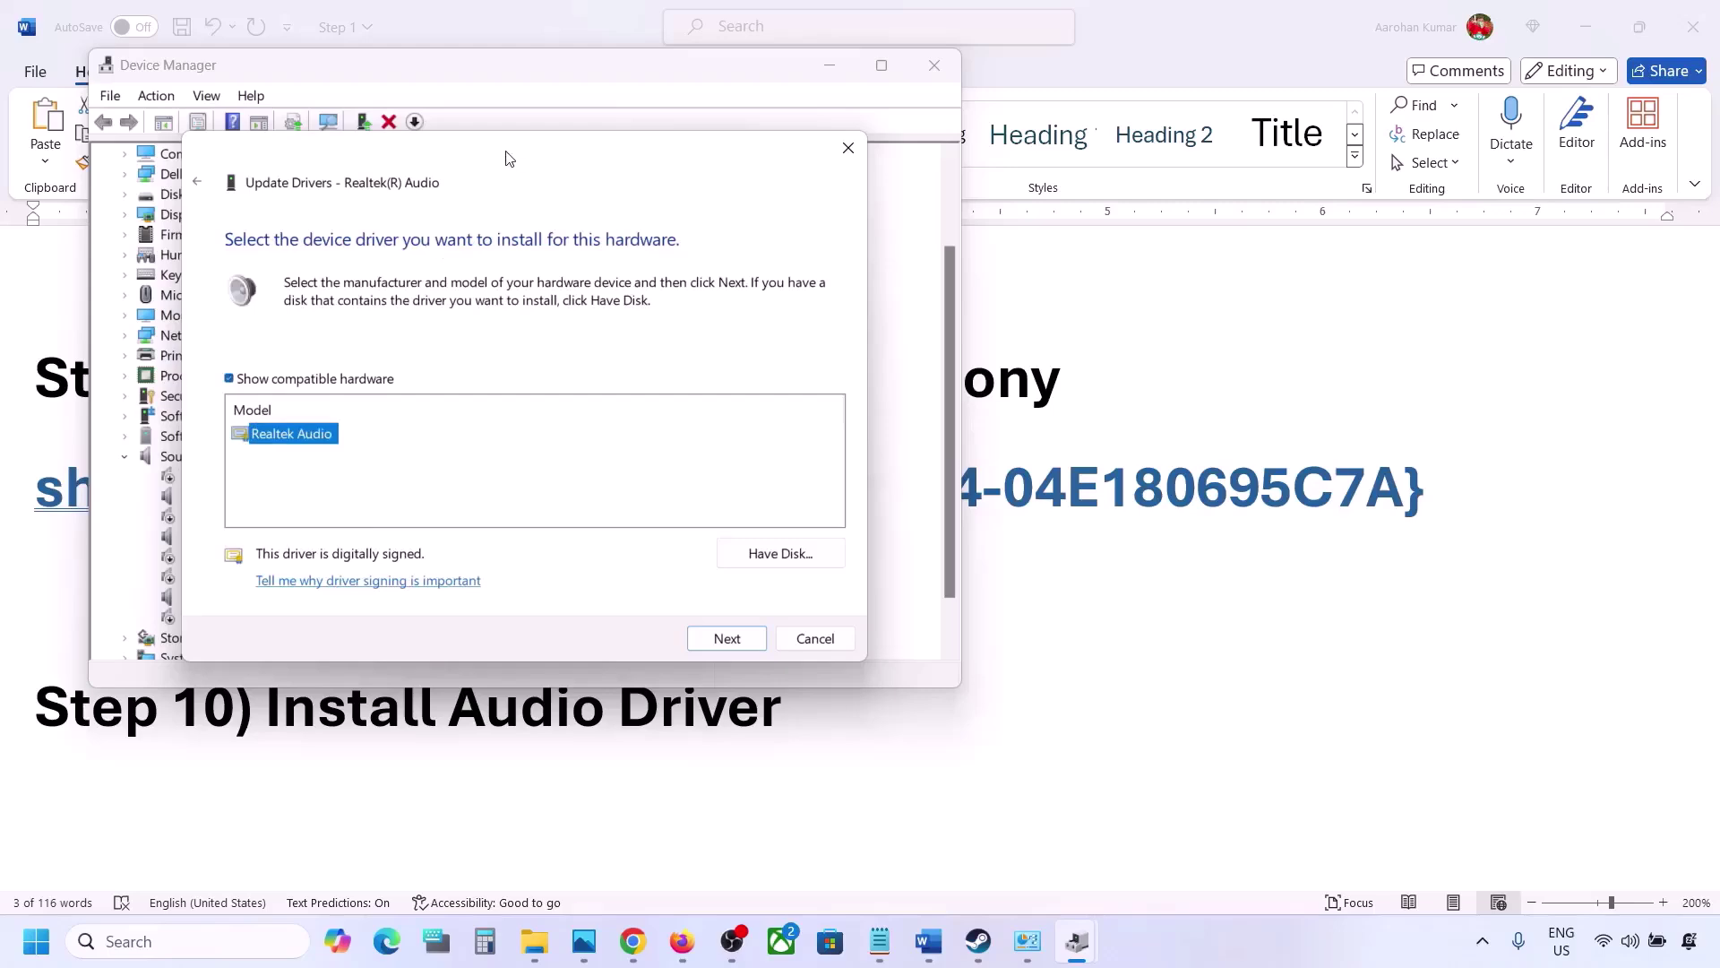
{"action": "left_click_drag", "start_coordinate": [509, 158], "coordinate": [706, 127]}
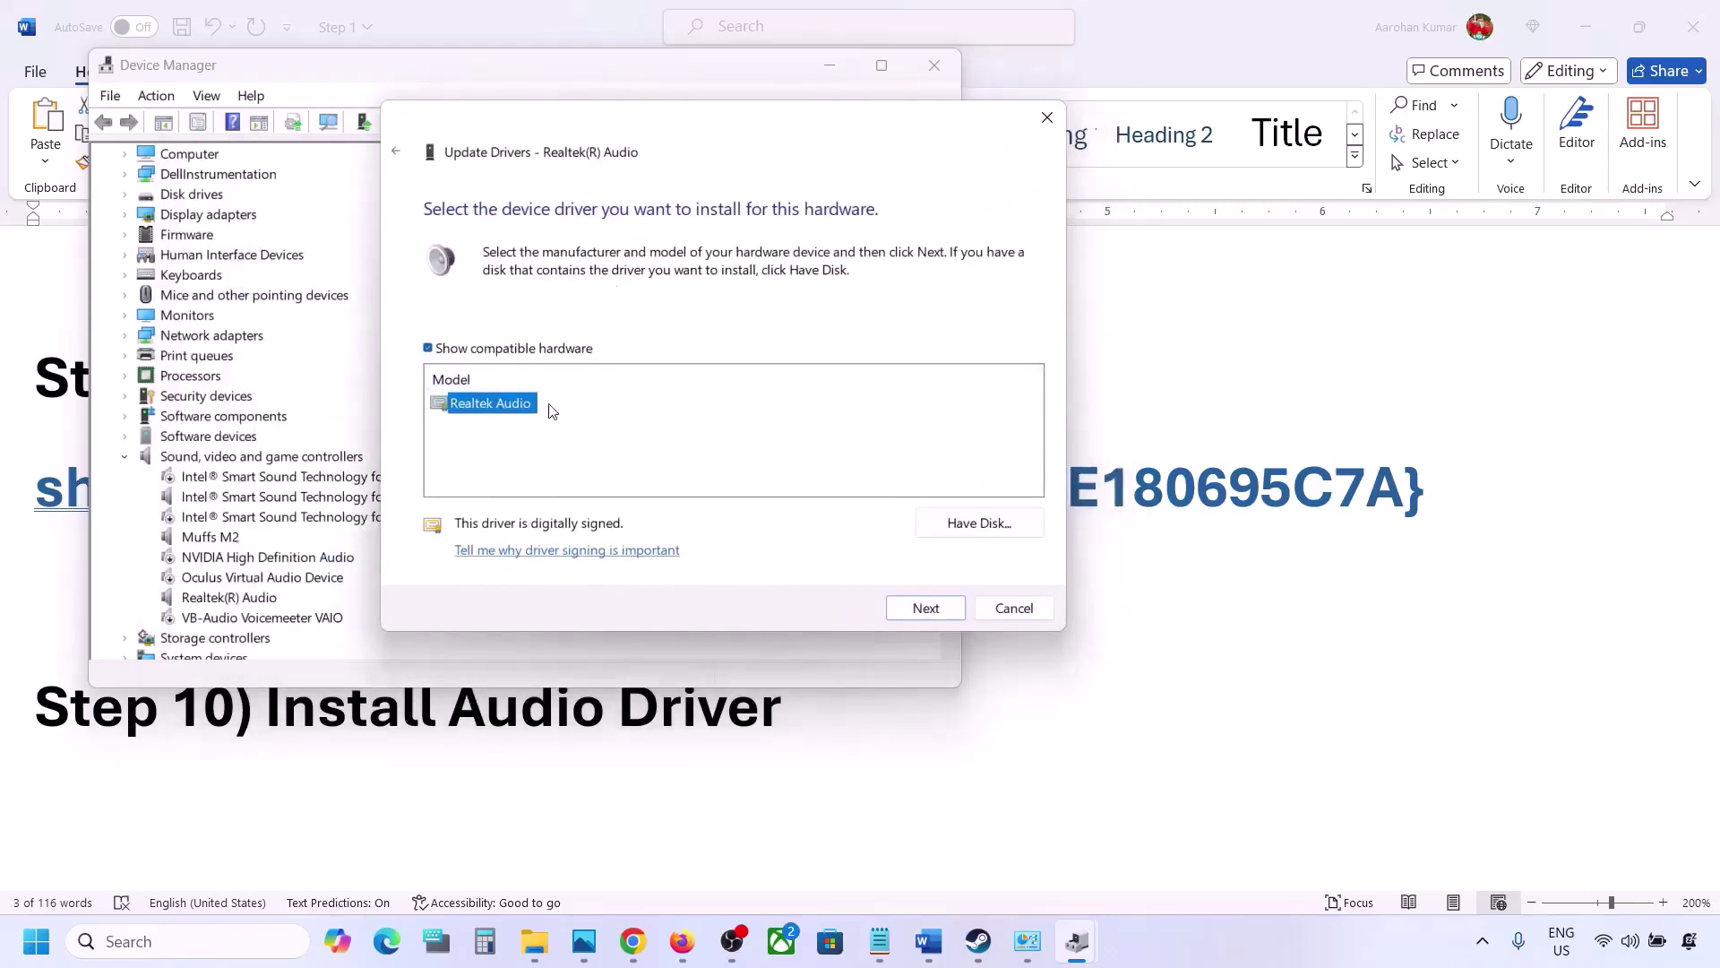
{"action": "left_click", "coordinate": [1008, 609]}
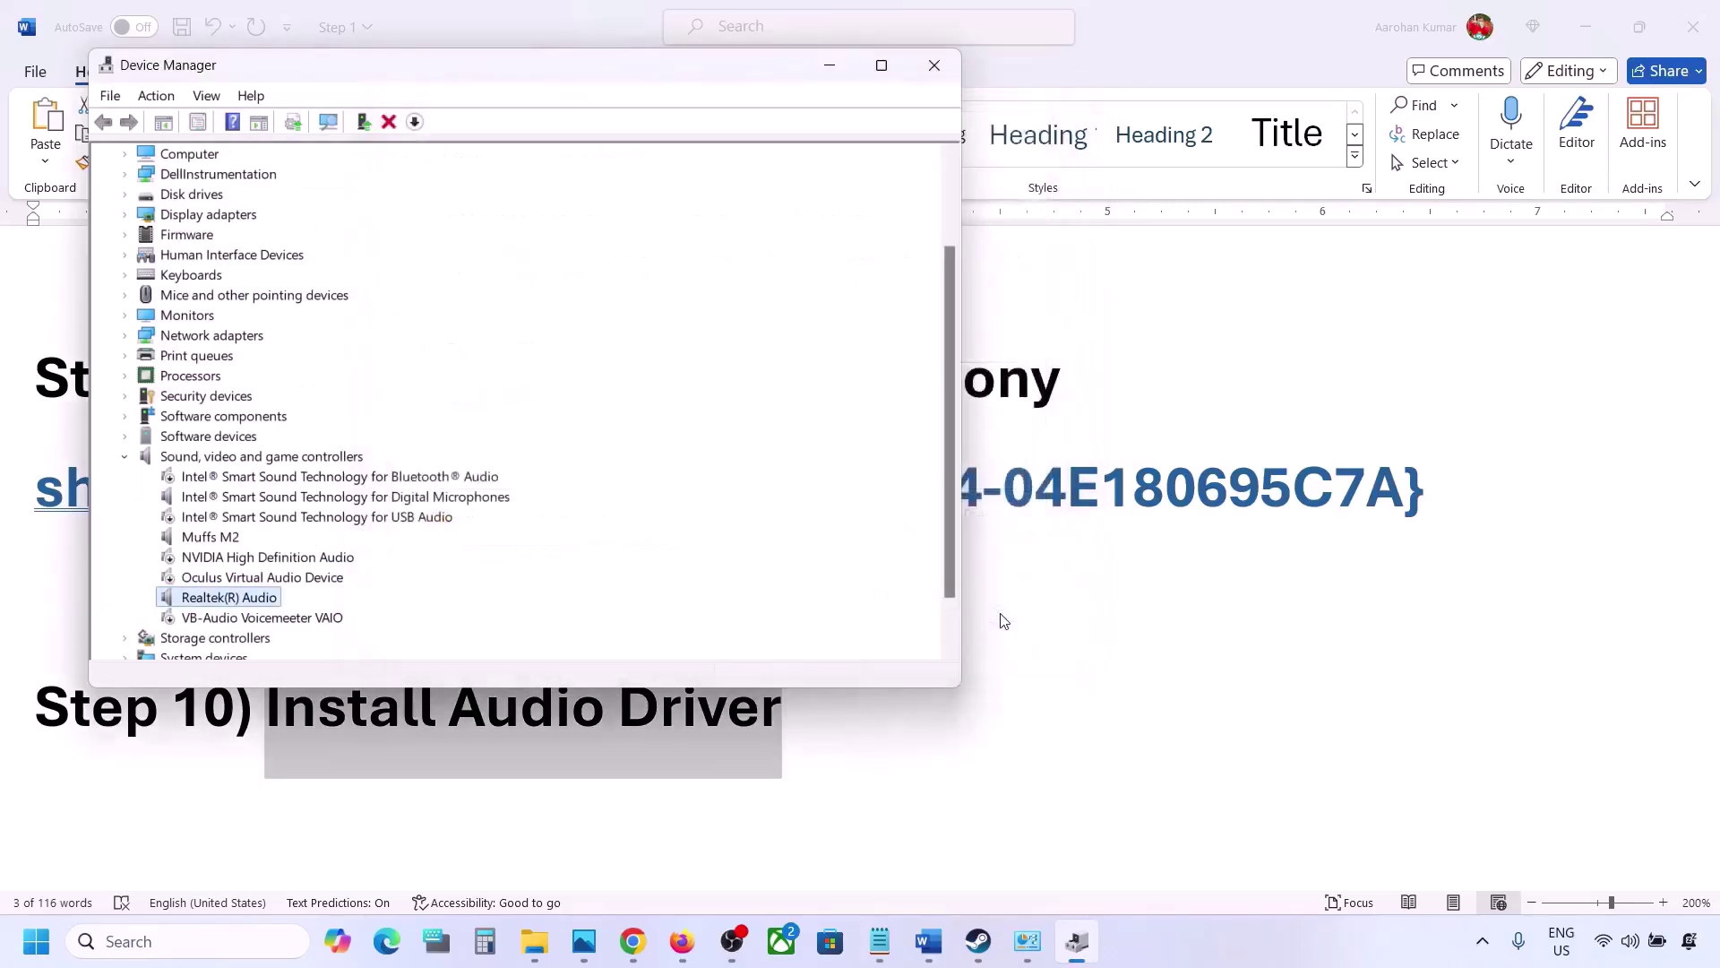
{"action": "left_click", "coordinate": [949, 66]}
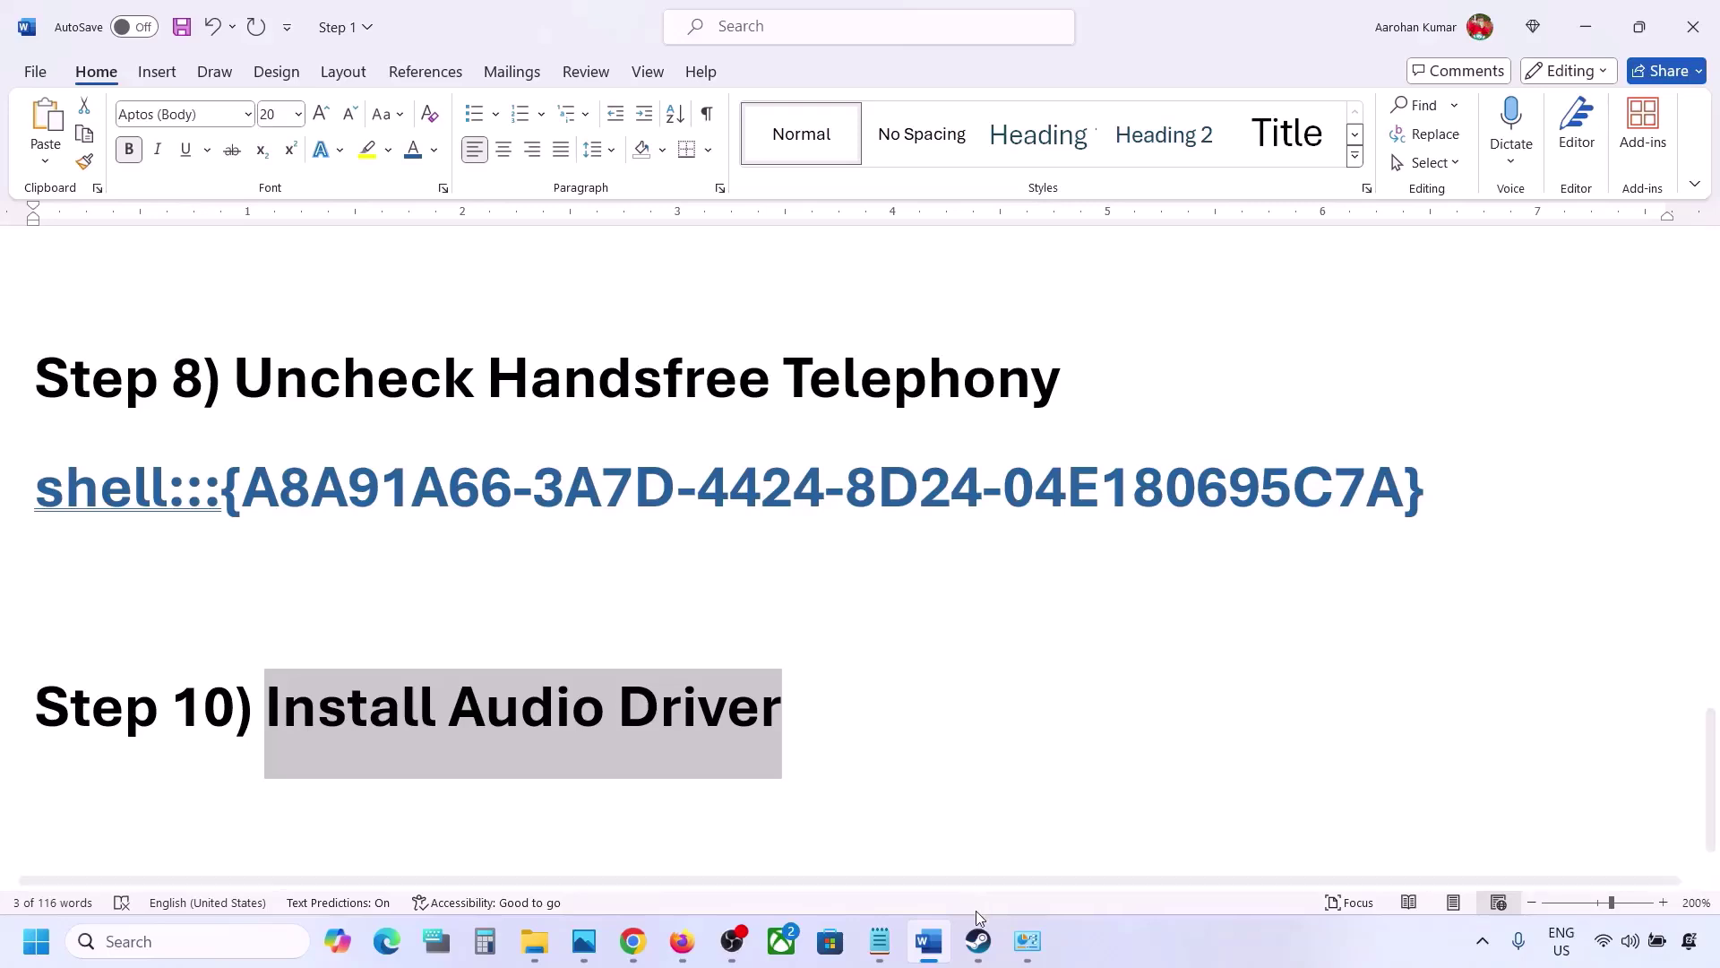
Step: Switch to Steam and verify the integrity of the installed game files for Age of Mythology: Retold
{"action": "scroll", "coordinate": [983, 672], "scroll_direction": "up", "scroll_amount": 3}
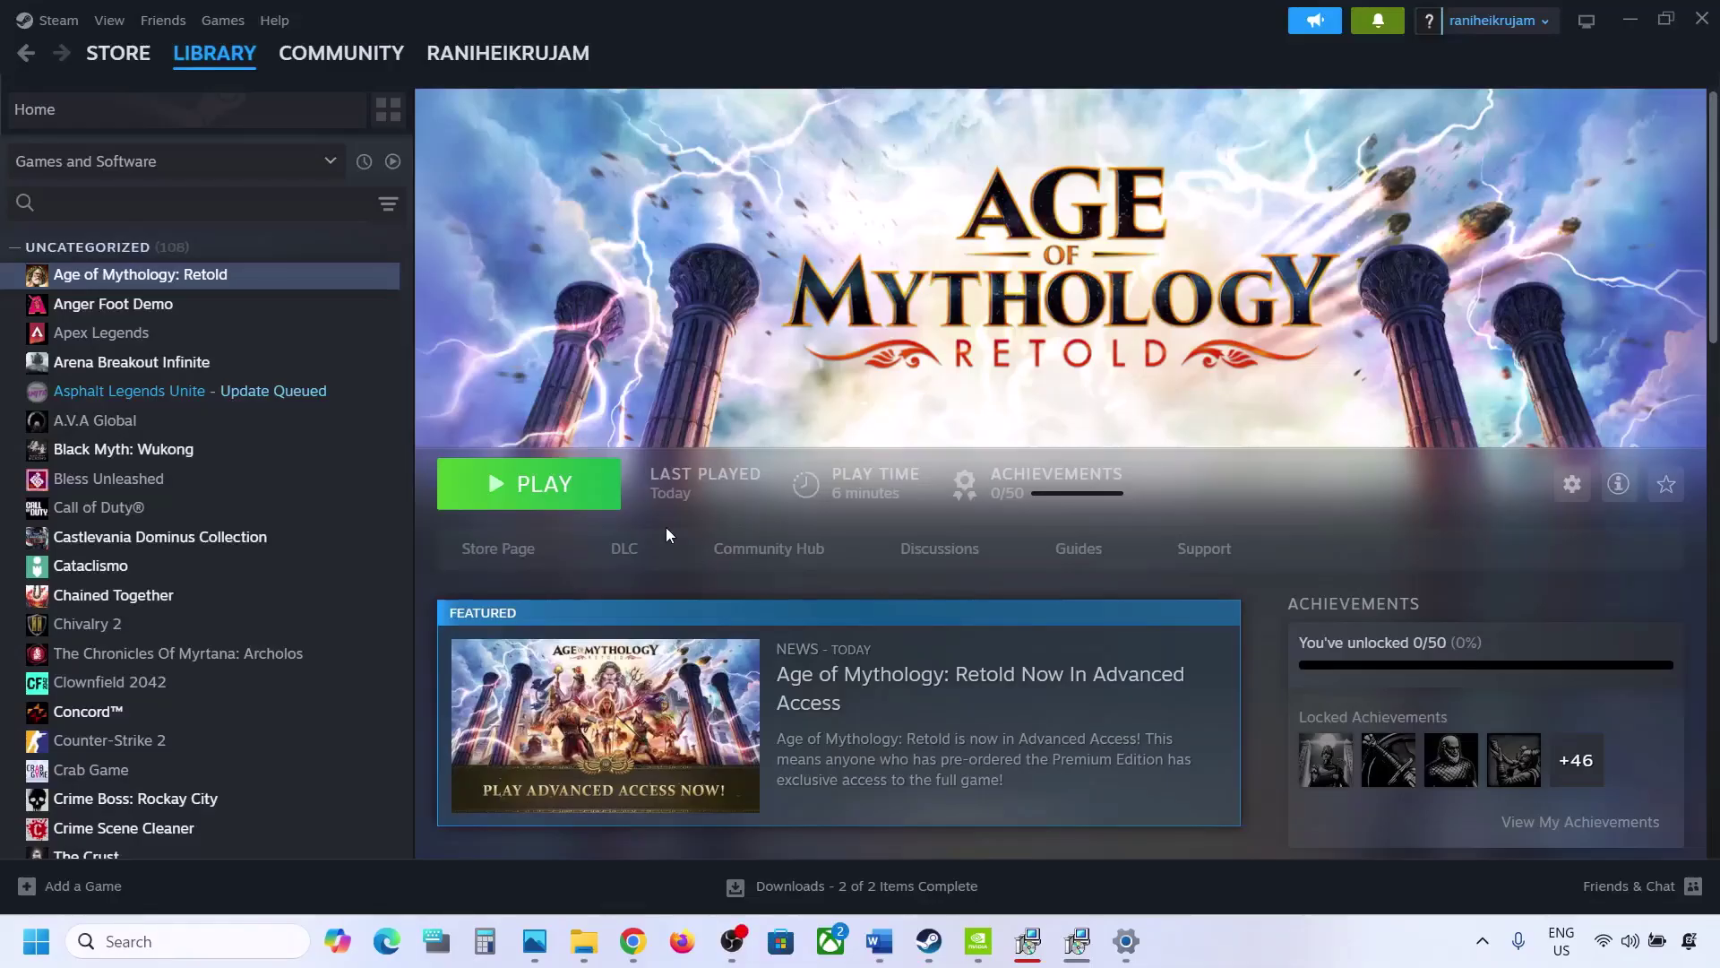
{"action": "right_click", "coordinate": [204, 273]}
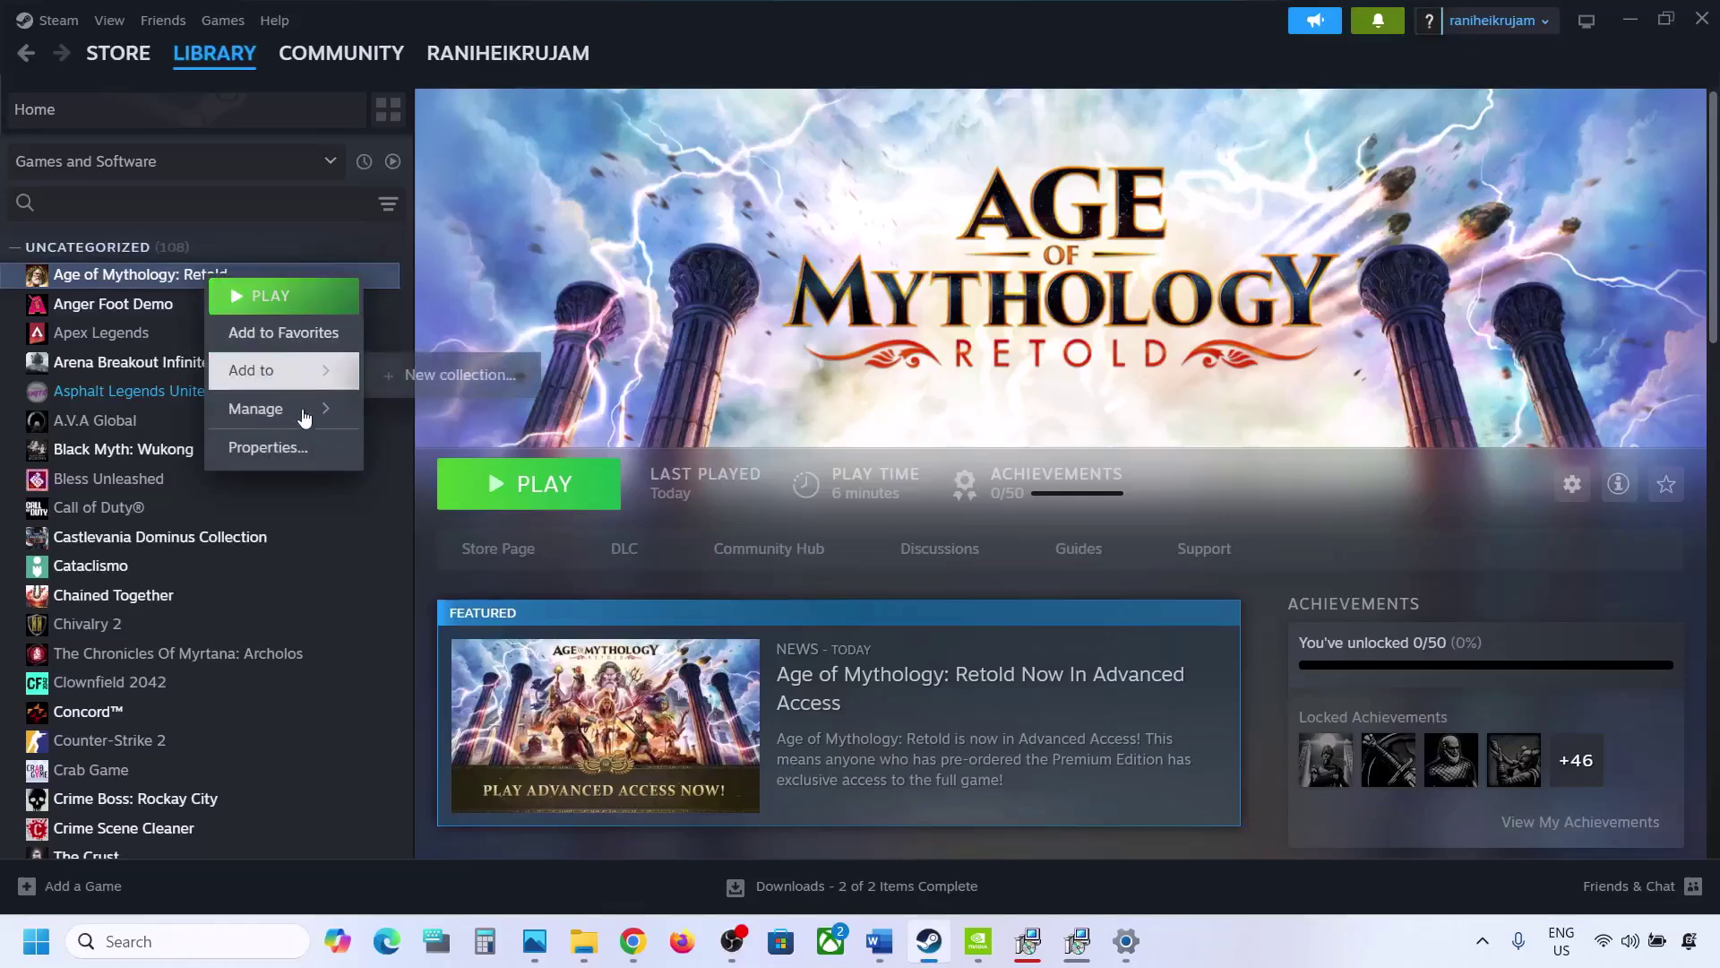
{"action": "left_click", "coordinate": [285, 448]}
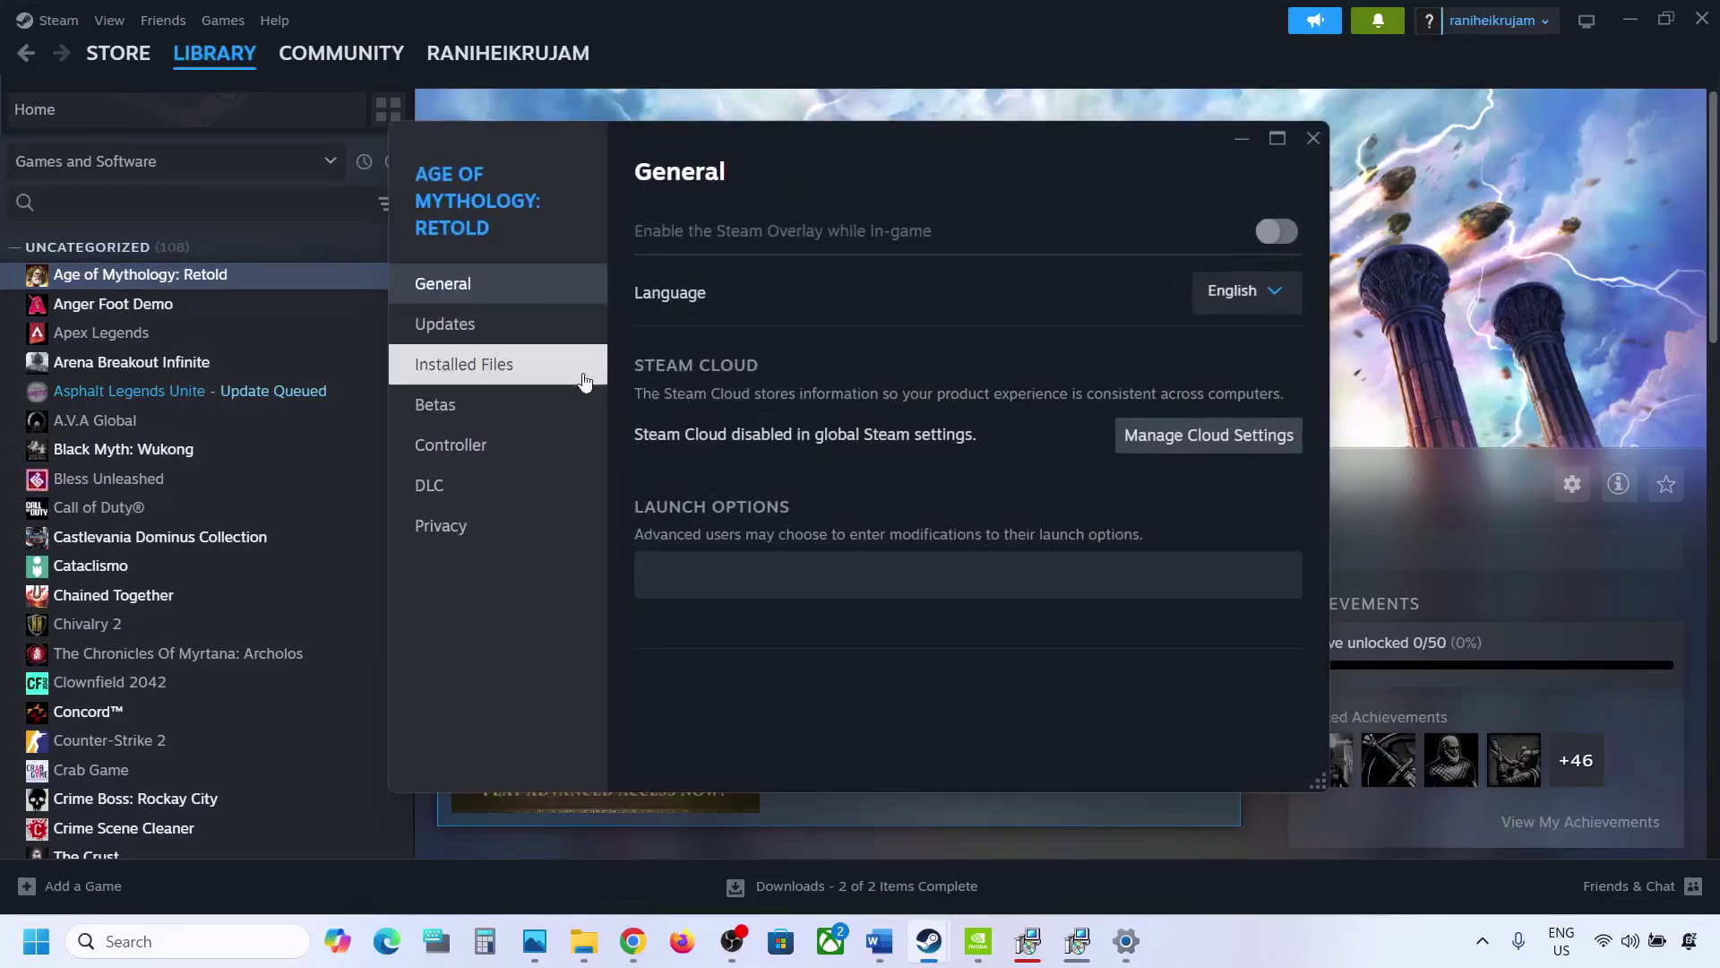
{"action": "left_click", "coordinate": [508, 374]}
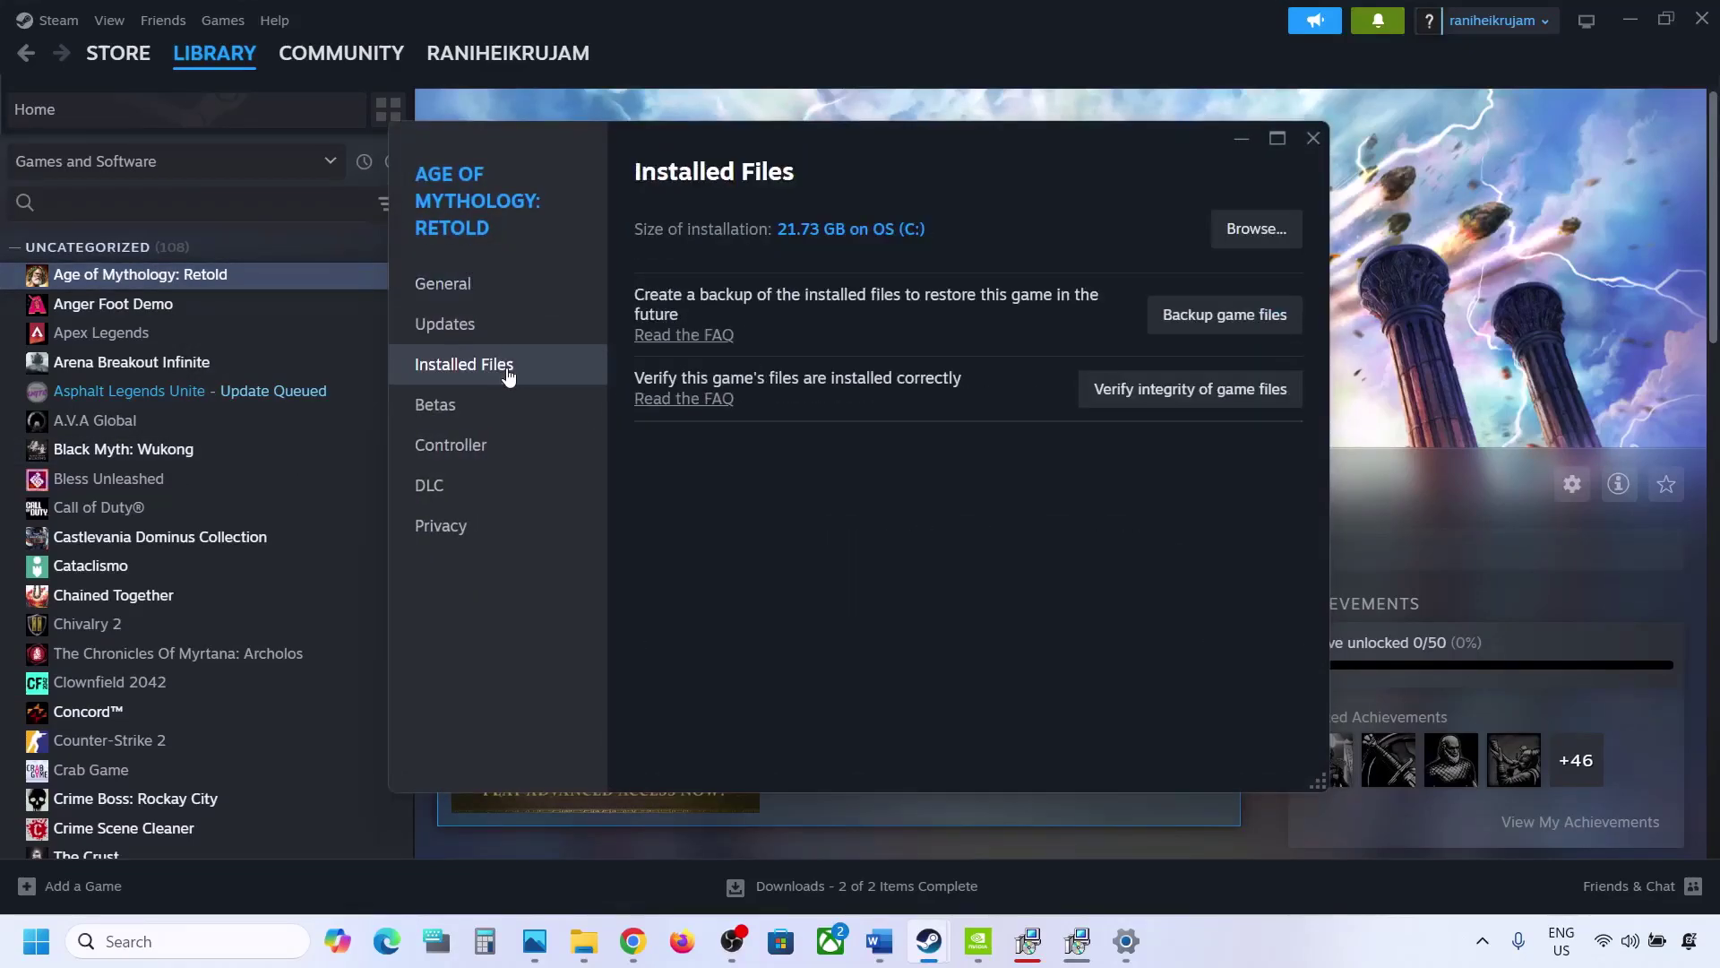
{"action": "left_click", "coordinate": [1181, 394]}
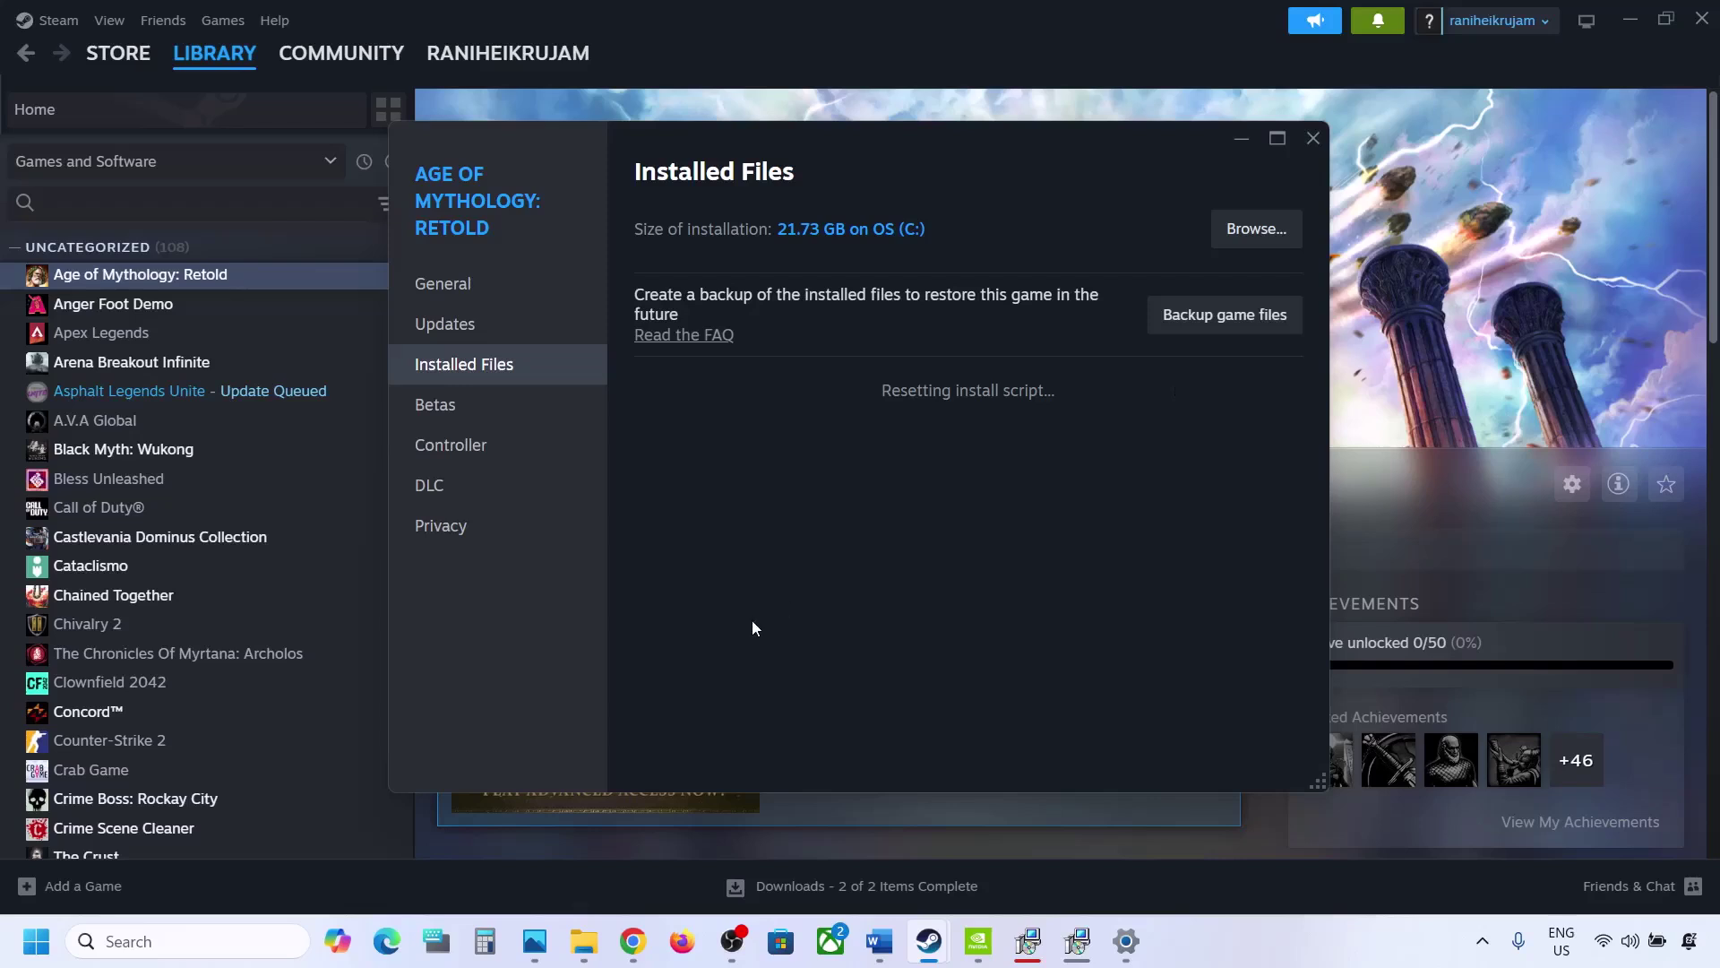